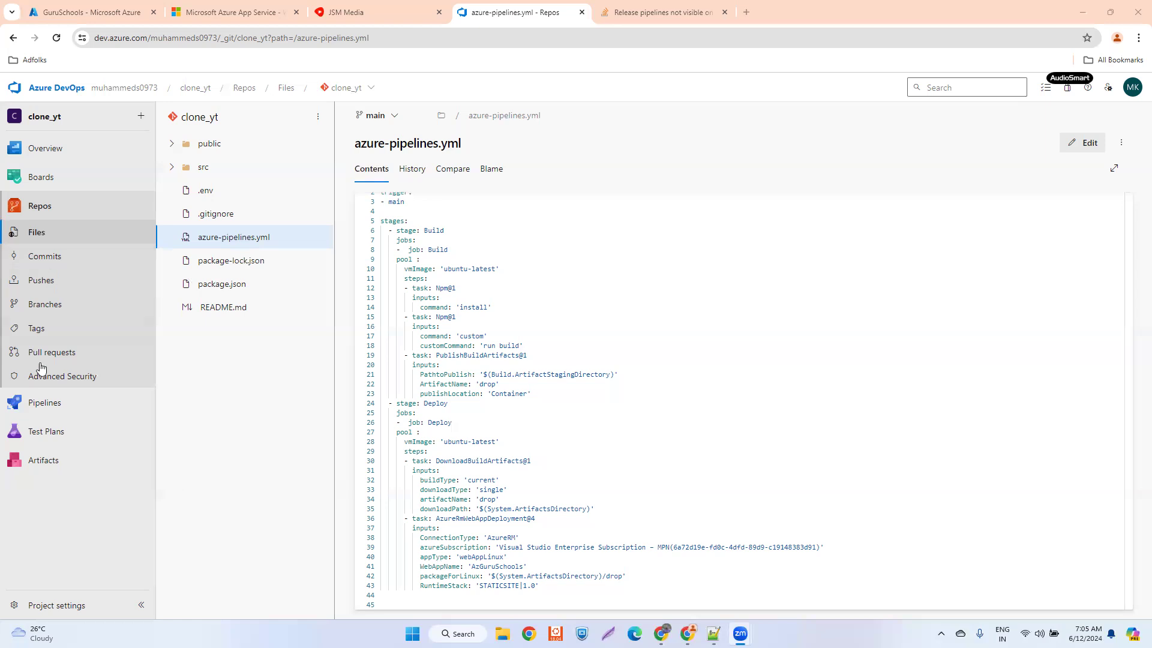
- Open the run history of the clone_yt pipeline
{"action": "left_click", "coordinate": [201, 423]}
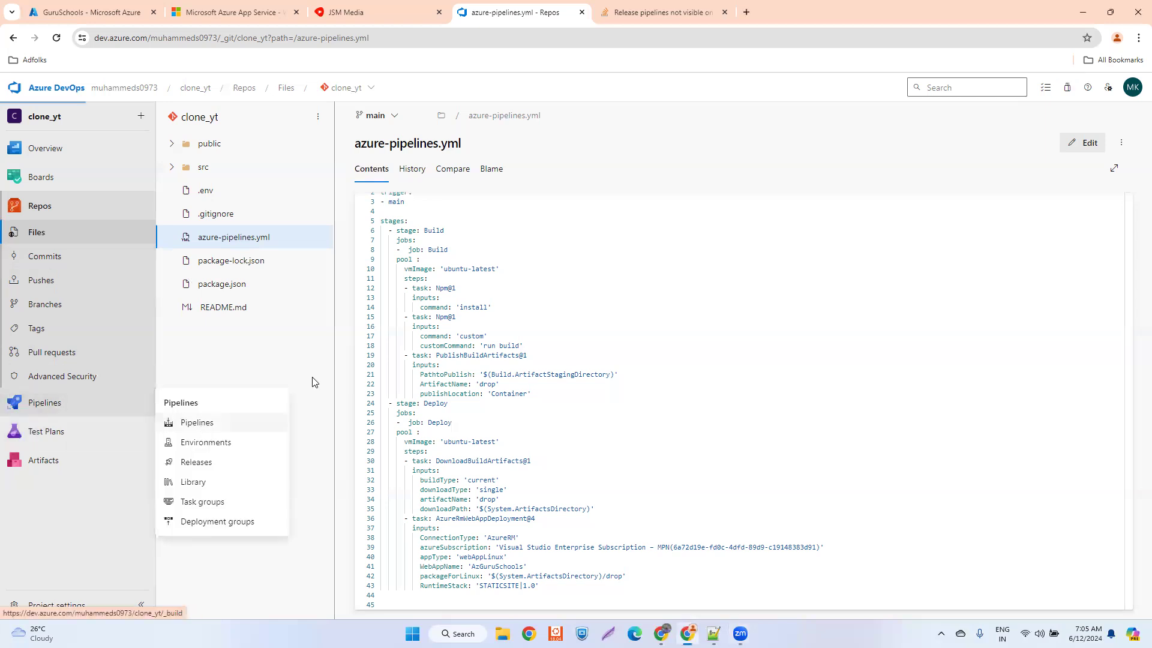
{"action": "left_click", "coordinate": [309, 262]}
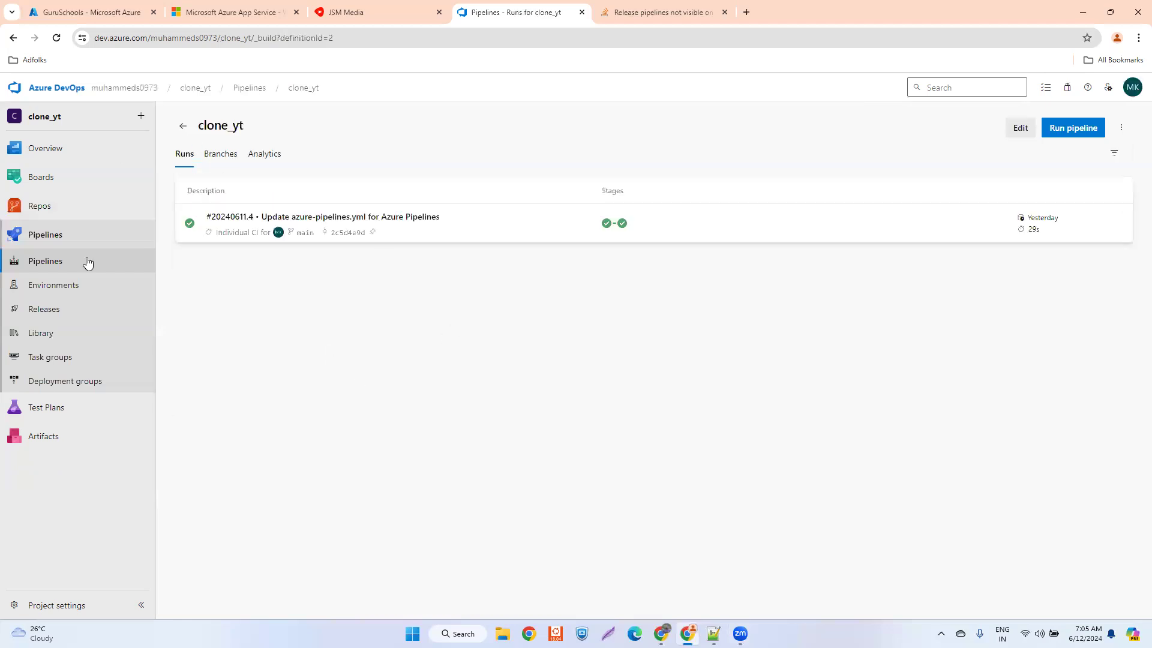
- Open azure-pipelines.yml from the clone_yt repository's files for editing in the full-screen view
{"action": "left_click", "coordinate": [36, 207]}
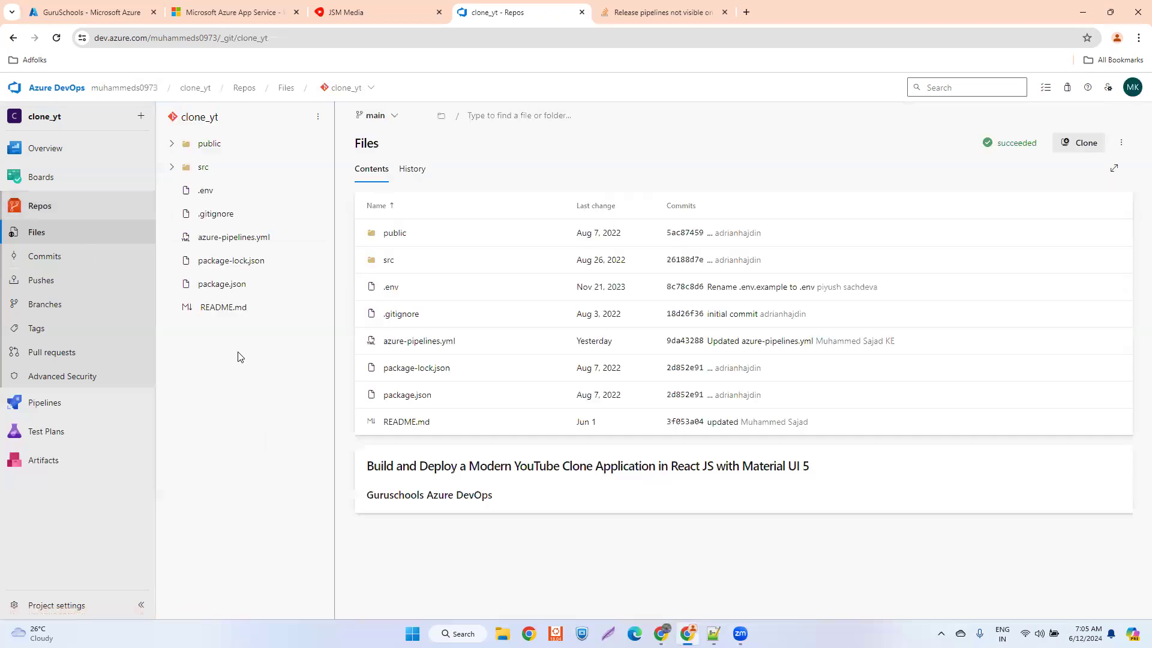
{"action": "left_click", "coordinate": [228, 239]}
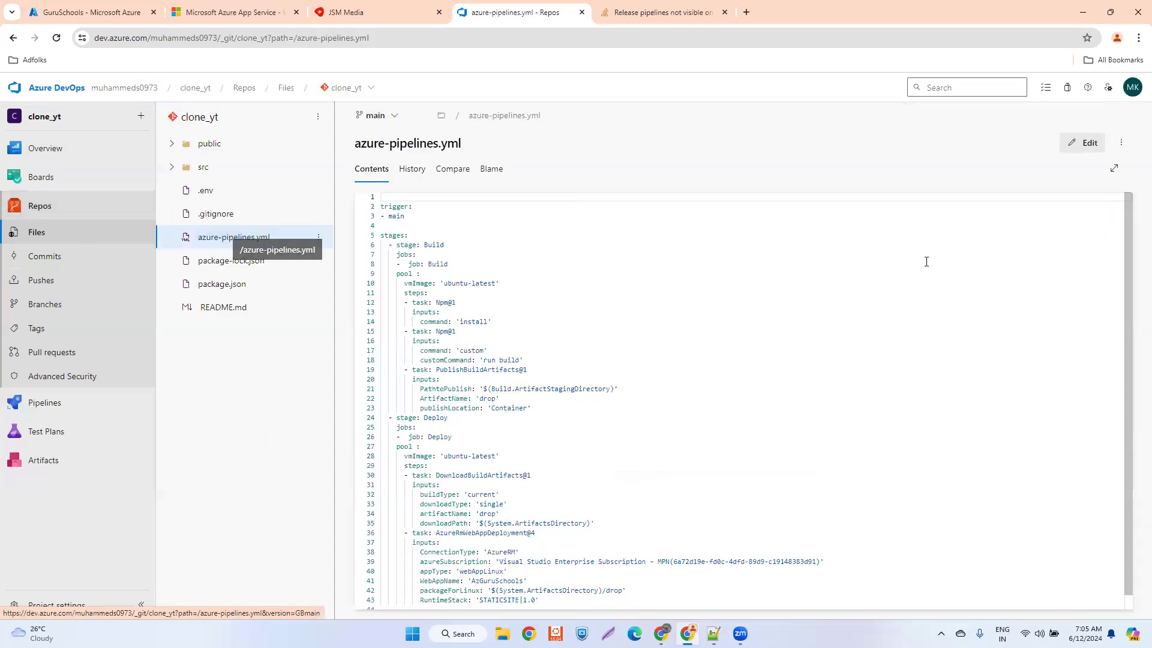
{"action": "left_click", "coordinate": [1075, 147]}
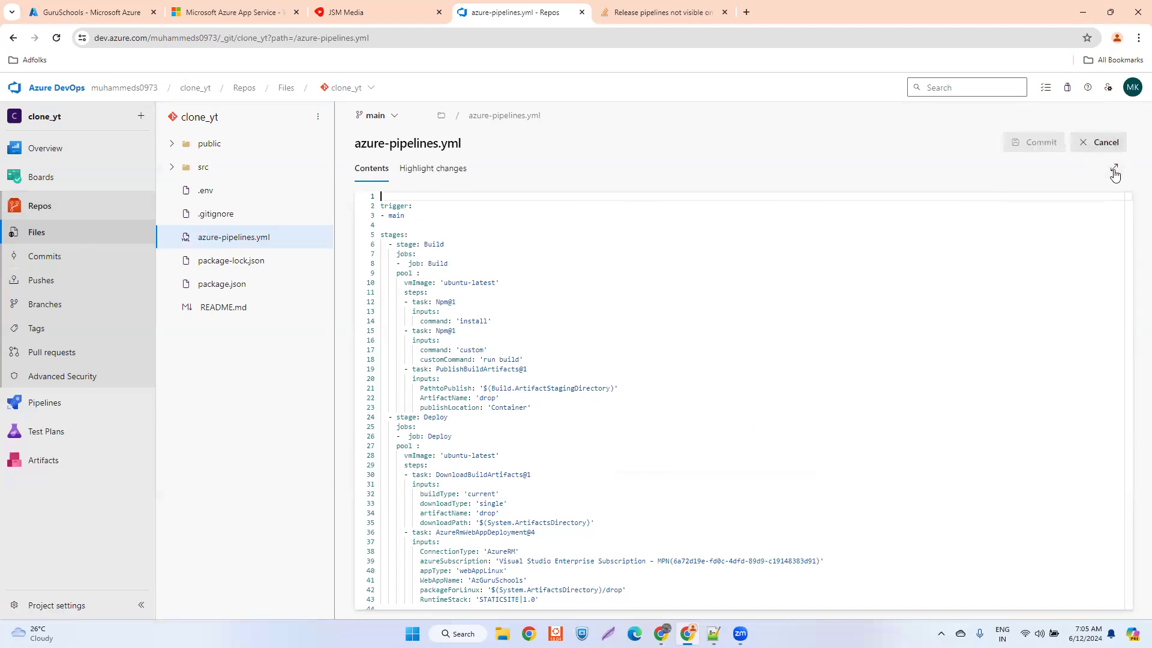
{"action": "left_click", "coordinate": [1114, 169]}
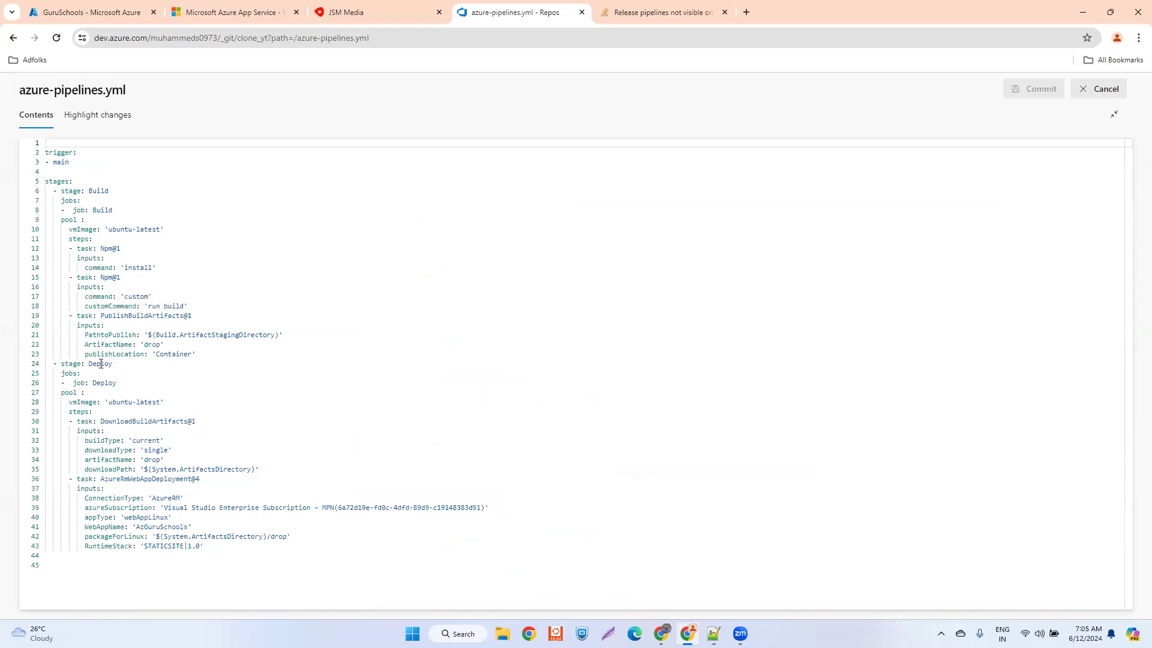
- Set PathtoPublish of the PublishBuildArtifacts@1 task to 'build' in the Build stage
{"action": "left_click", "coordinate": [96, 363]}
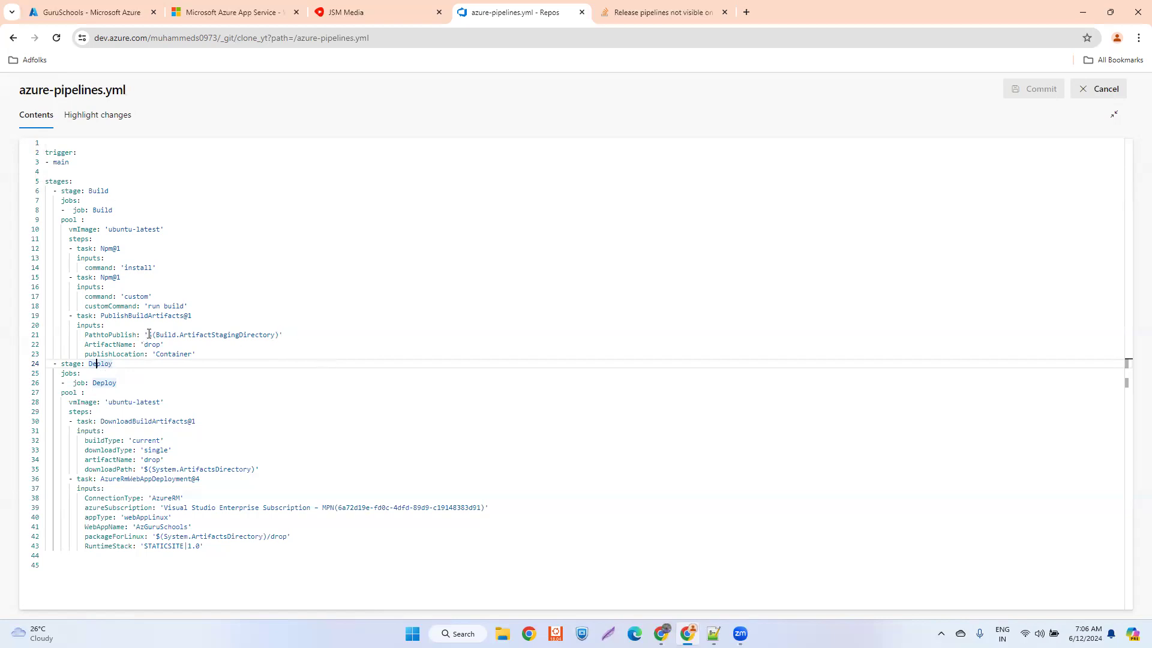
{"action": "left_click_drag", "start_coordinate": [149, 334], "coordinate": [278, 334]}
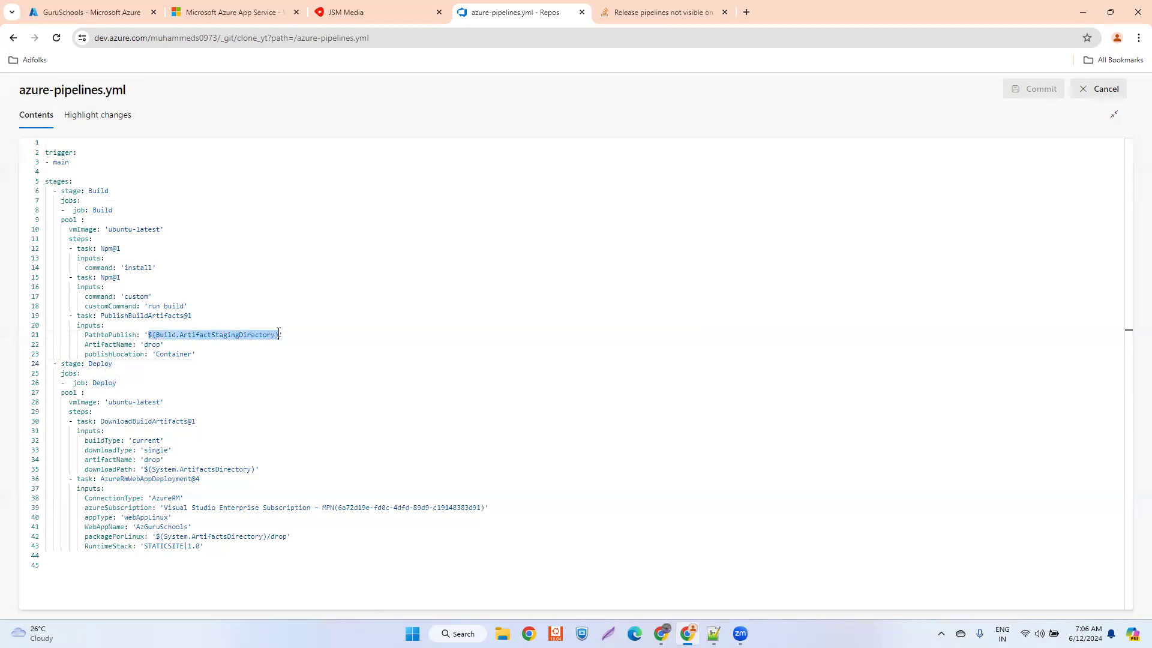
{"action": "type", "text": "buil"}
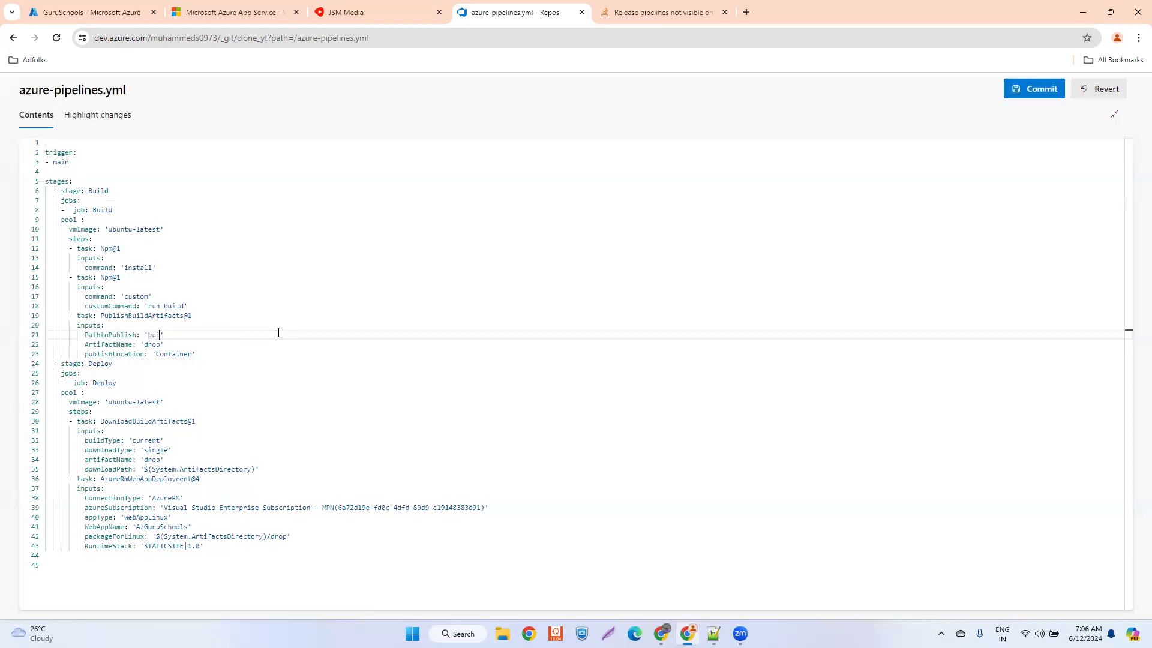
{"action": "type", "text": "d"}
{"action": "left_click", "coordinate": [149, 333]}
{"action": "left_click_drag", "start_coordinate": [149, 334], "coordinate": [168, 336]}
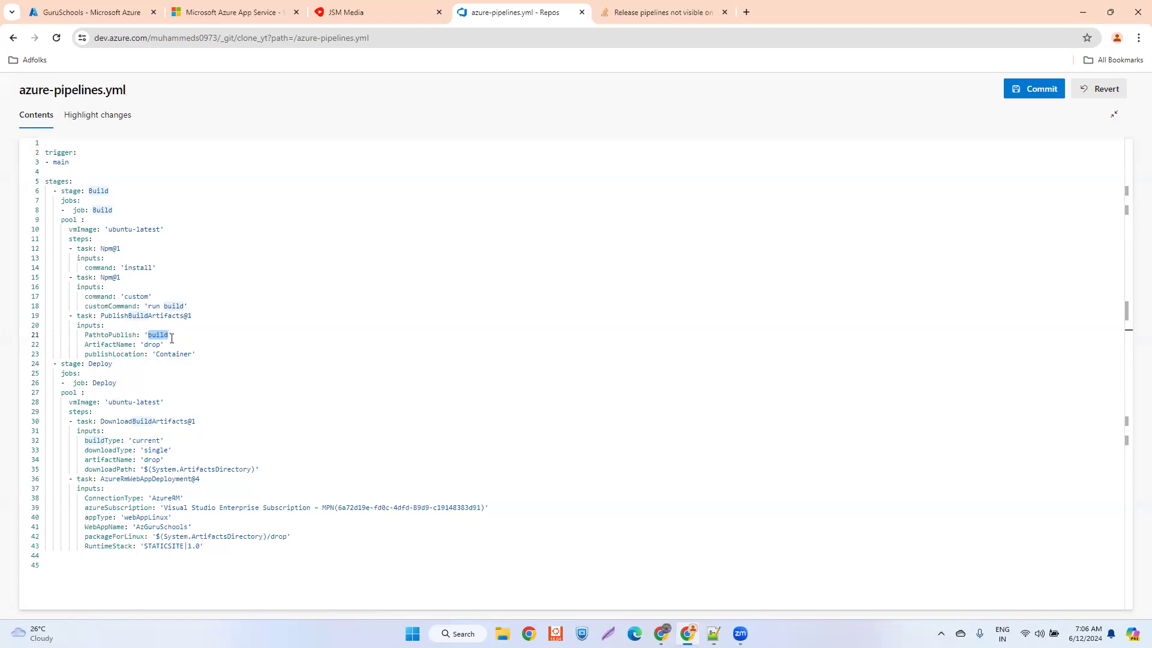
{"action": "left_click", "coordinate": [176, 334]}
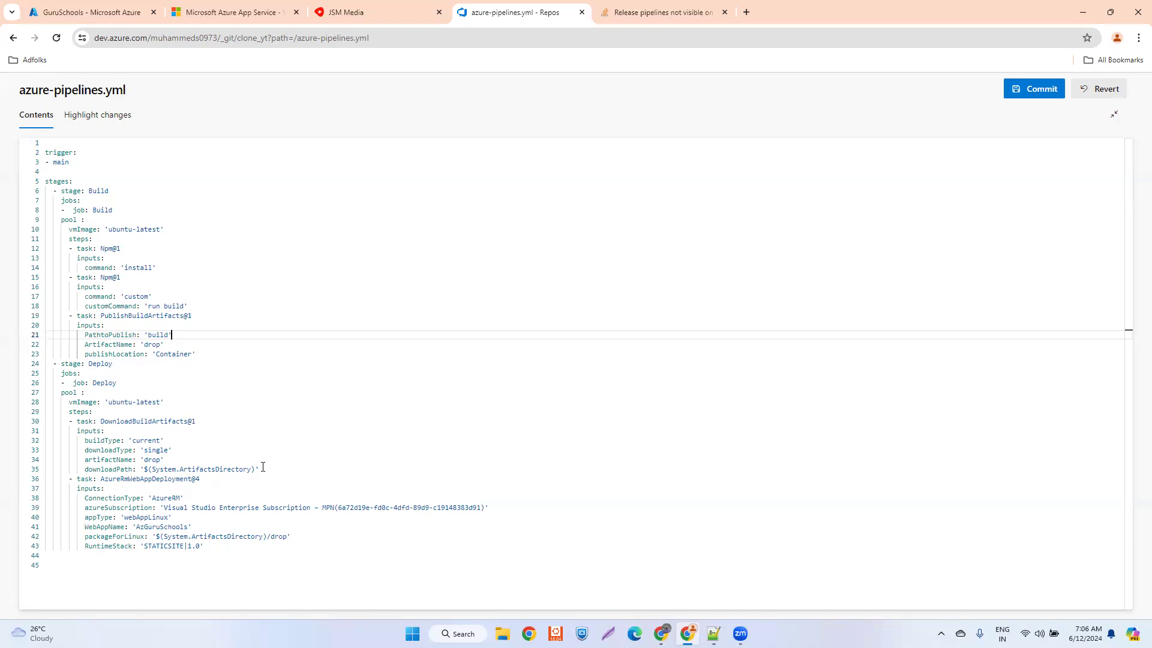
- Review the Deploy stage's WebAppName and packageForLinux values against the Build stage's ArtifactName, and look over the whole YAML
{"action": "left_click_drag", "start_coordinate": [135, 527], "coordinate": [190, 526]}
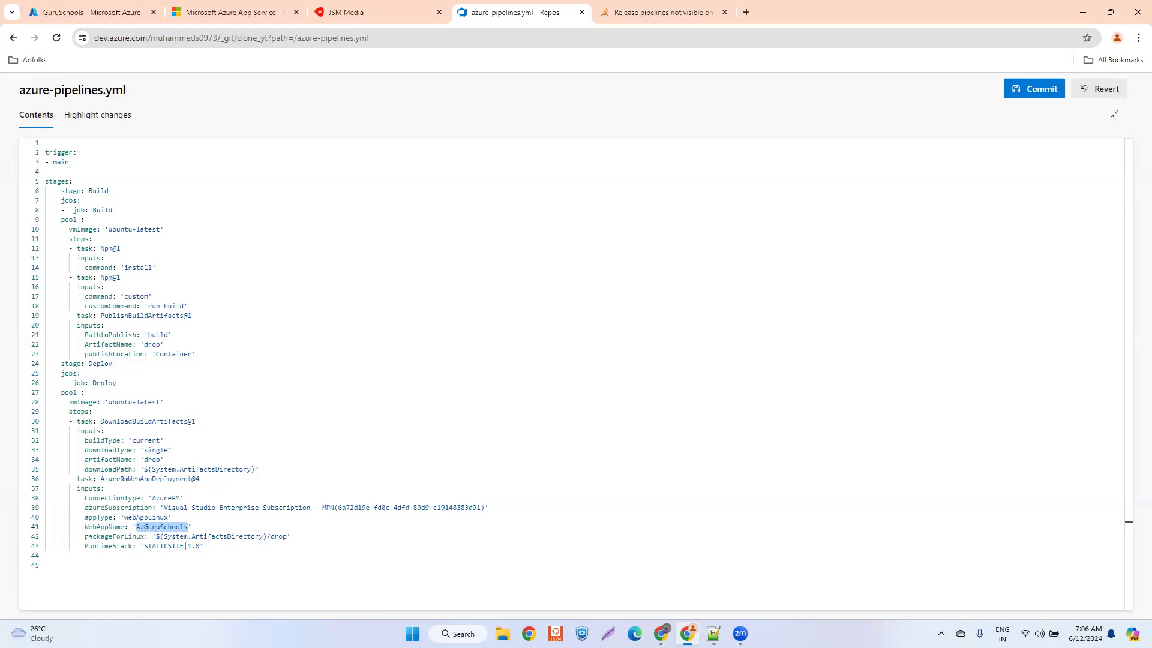
{"action": "left_click_drag", "start_coordinate": [158, 536], "coordinate": [273, 536]}
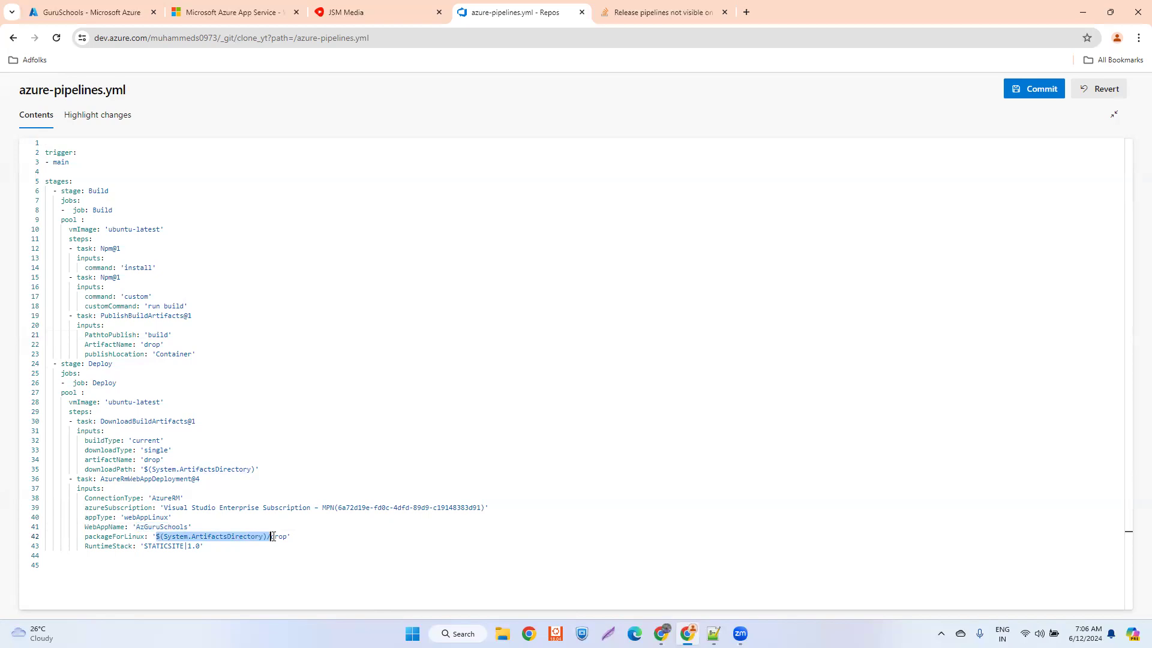
{"action": "left_click", "coordinate": [286, 540]}
{"action": "left_click", "coordinate": [152, 344]}
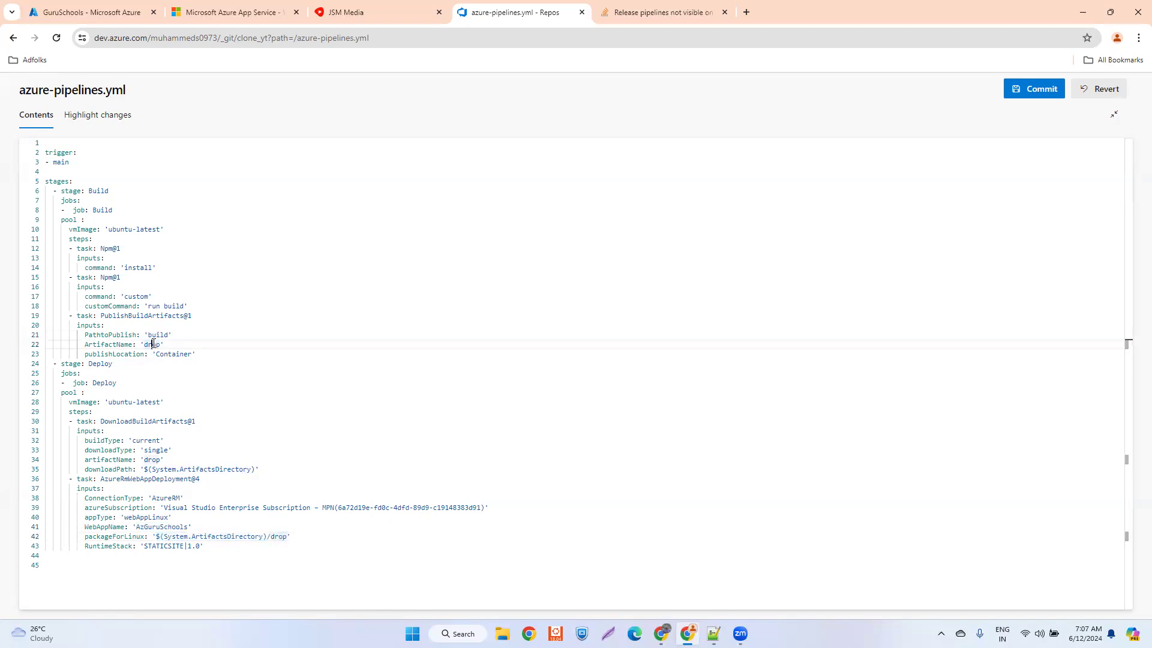
{"action": "left_click", "coordinate": [228, 536]}
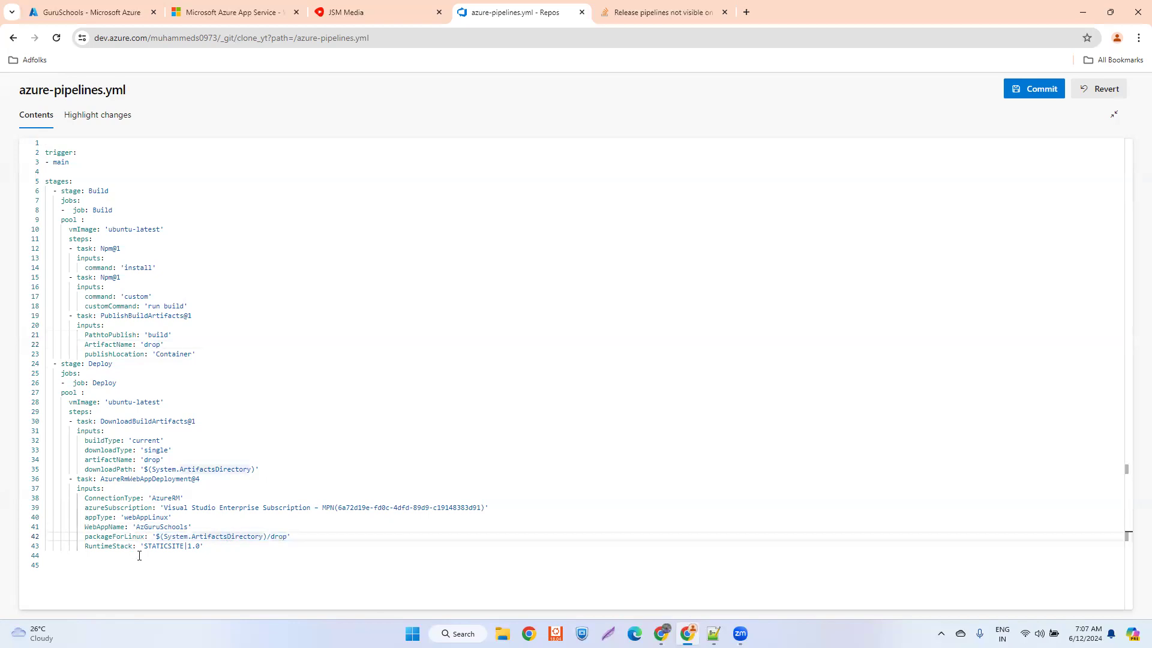
{"action": "left_click_drag", "start_coordinate": [206, 557], "coordinate": [45, 154]}
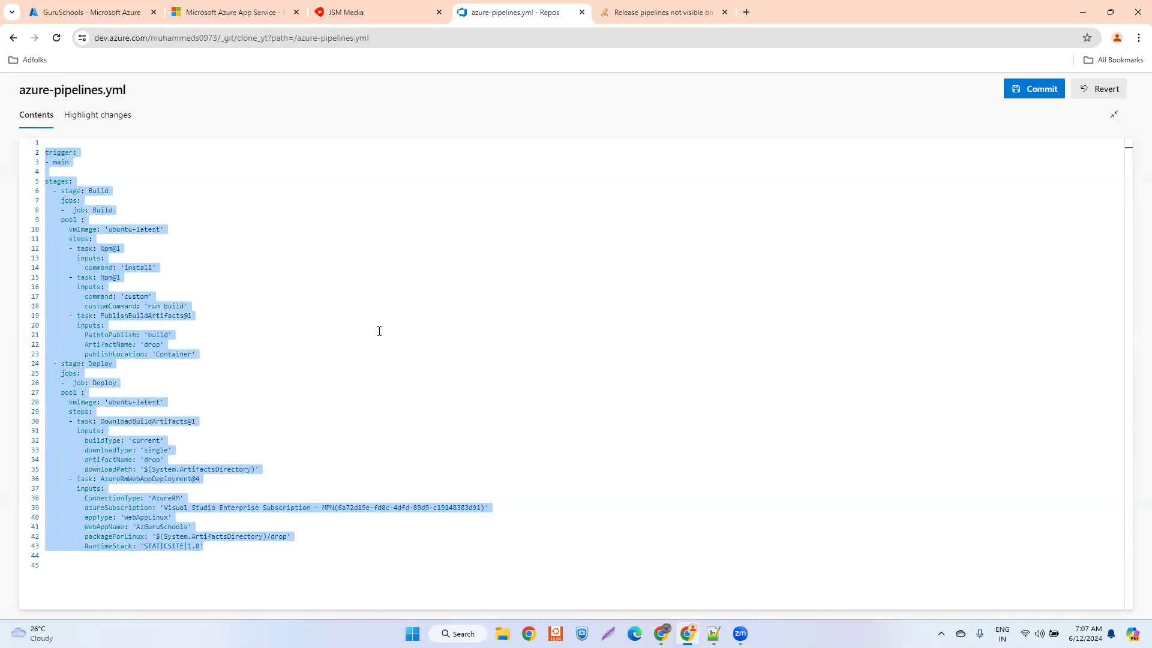
{"action": "left_click", "coordinate": [380, 331]}
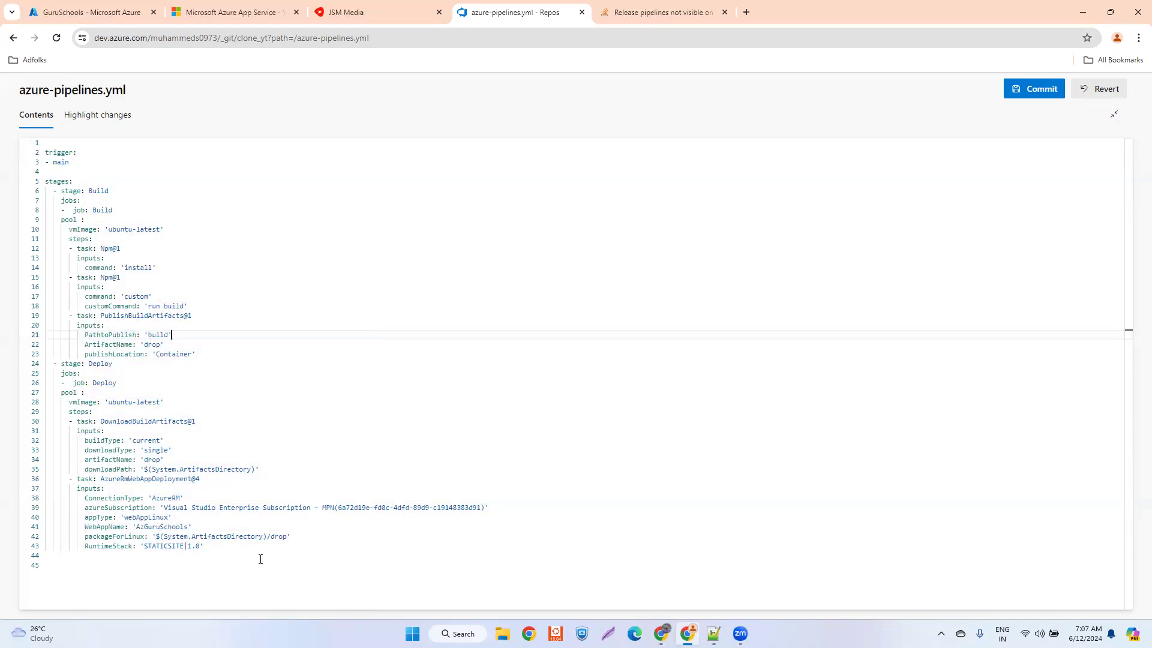
{"action": "left_click_drag", "start_coordinate": [212, 553], "coordinate": [39, 149]}
{"action": "left_click", "coordinate": [733, 369]}
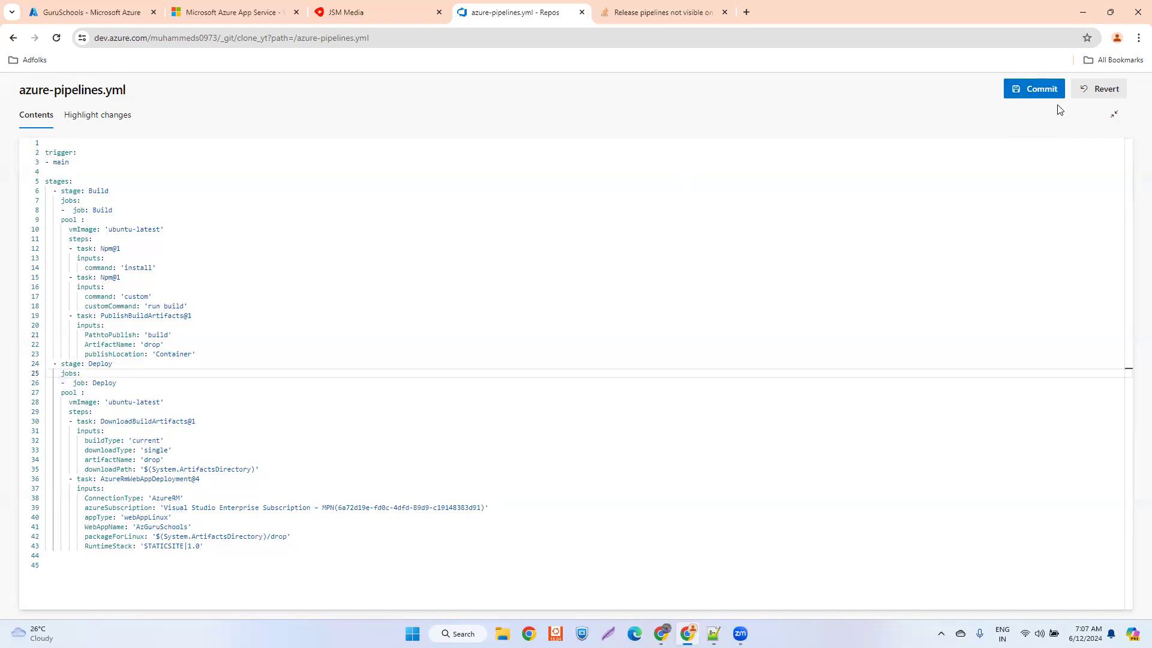
- Commit the edited pipeline file to the main branch with the comment "Updated azure-pipelines.yml"
{"action": "left_click", "coordinate": [1032, 95]}
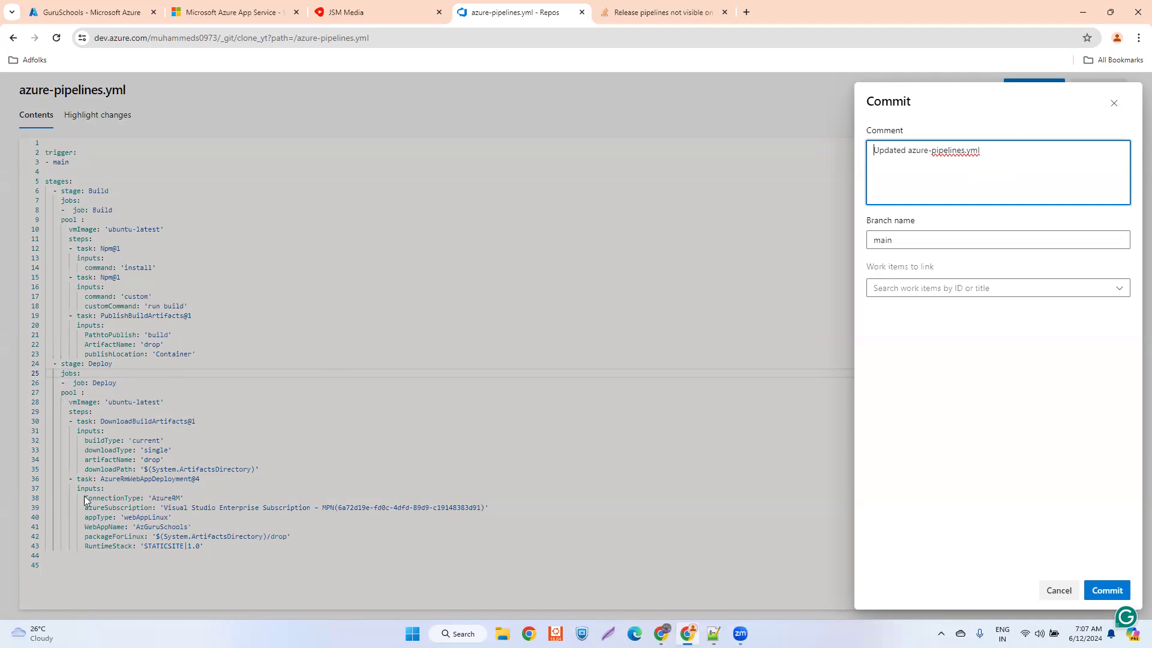
{"action": "left_click_drag", "start_coordinate": [986, 151], "coordinate": [854, 151]}
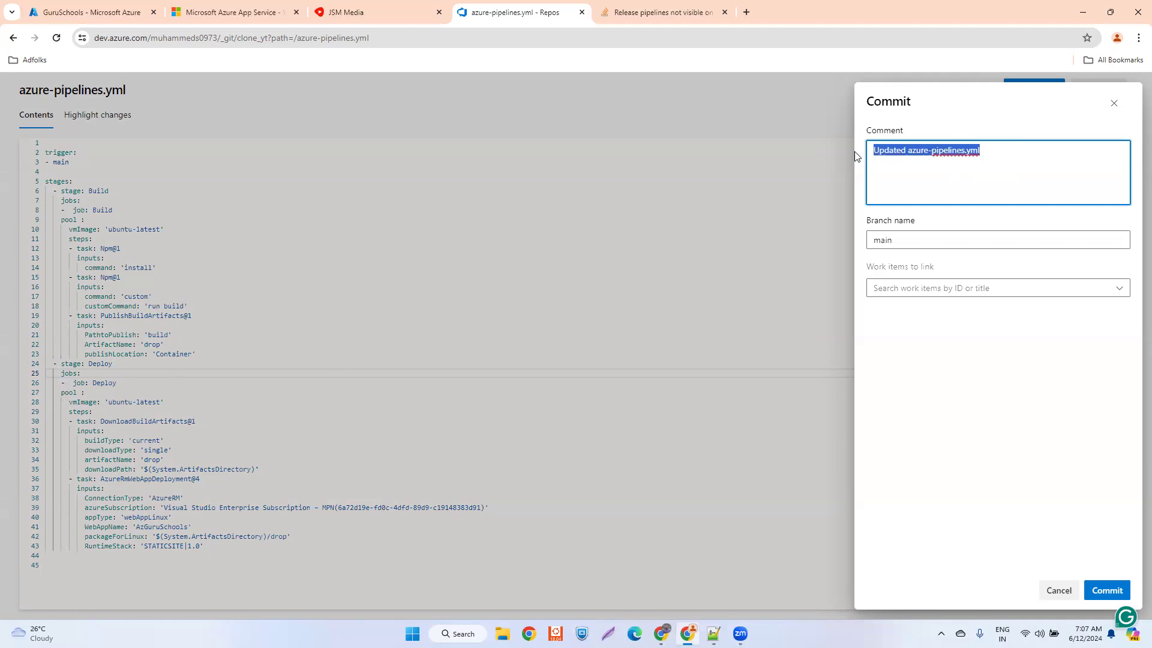
{"action": "left_click", "coordinate": [1045, 155]}
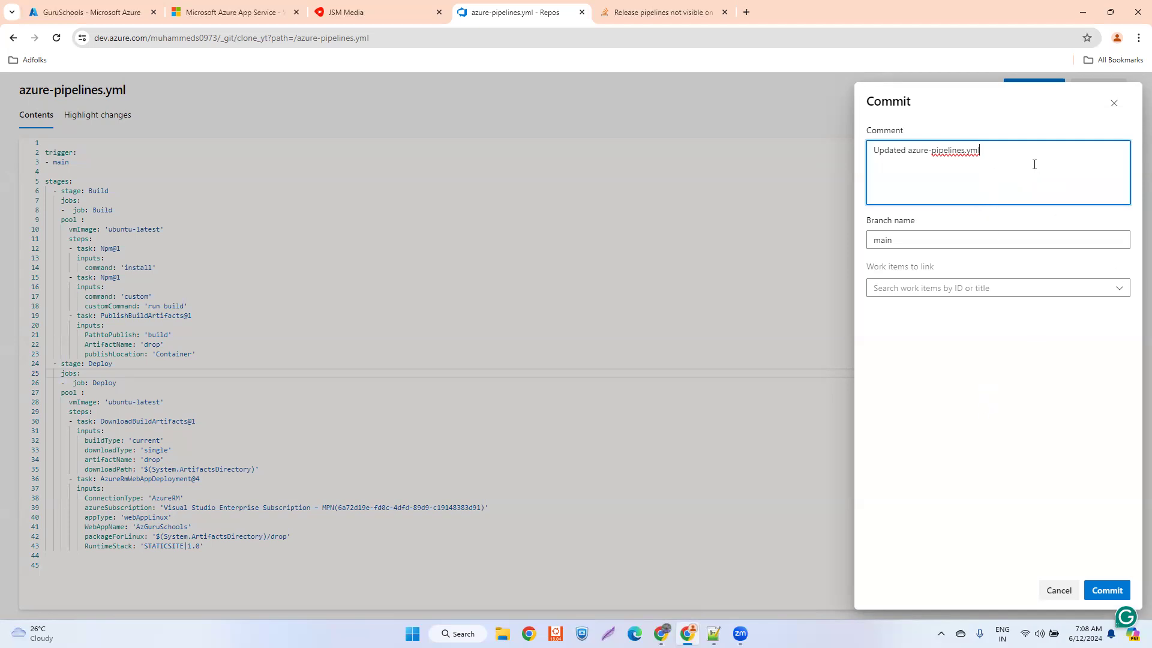
{"action": "left_click", "coordinate": [1108, 591]}
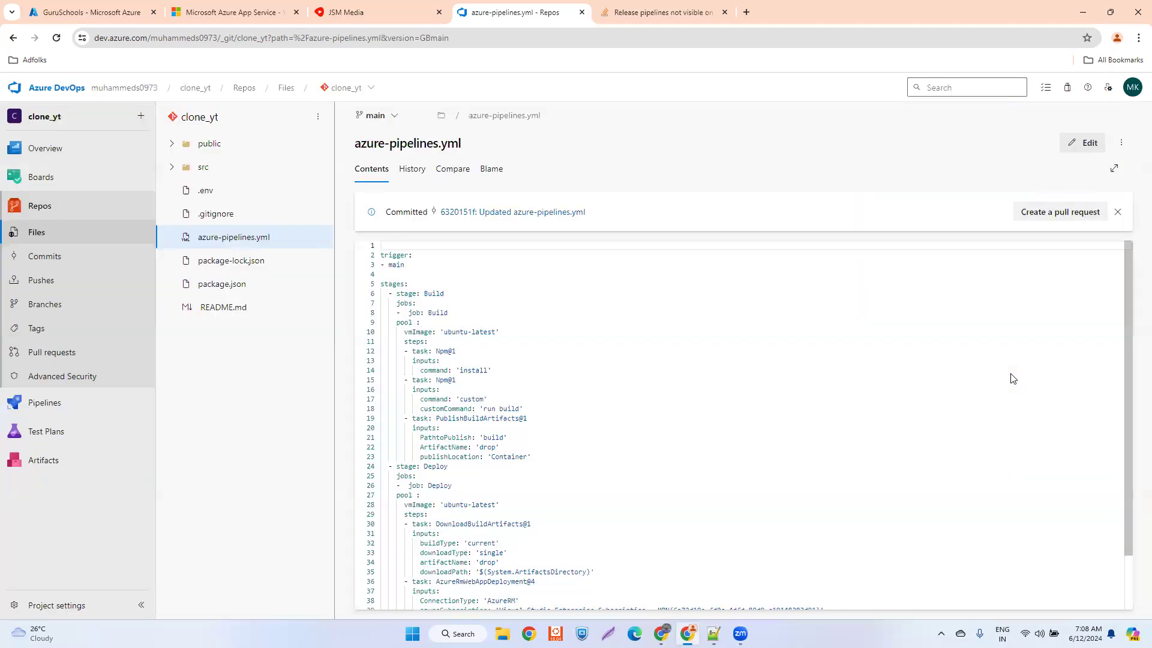
- Open the summary of the newest clone_yt pipeline run, triggered by the azure-pipelines.yml update
{"action": "left_click", "coordinate": [41, 404]}
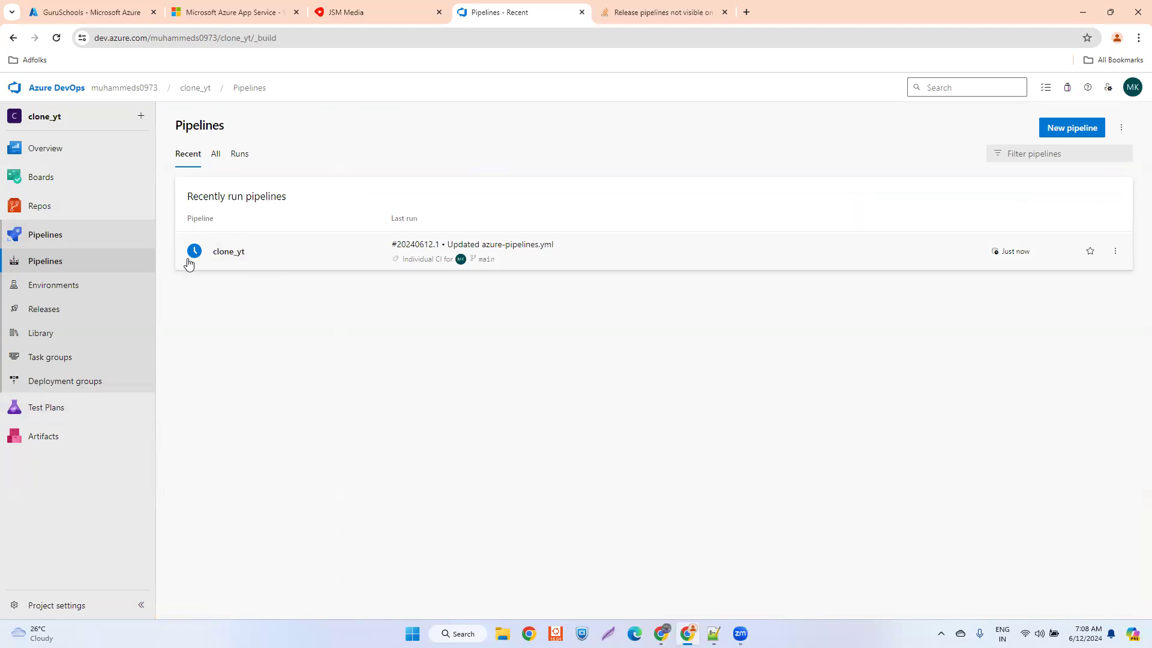
{"action": "left_click", "coordinate": [311, 249]}
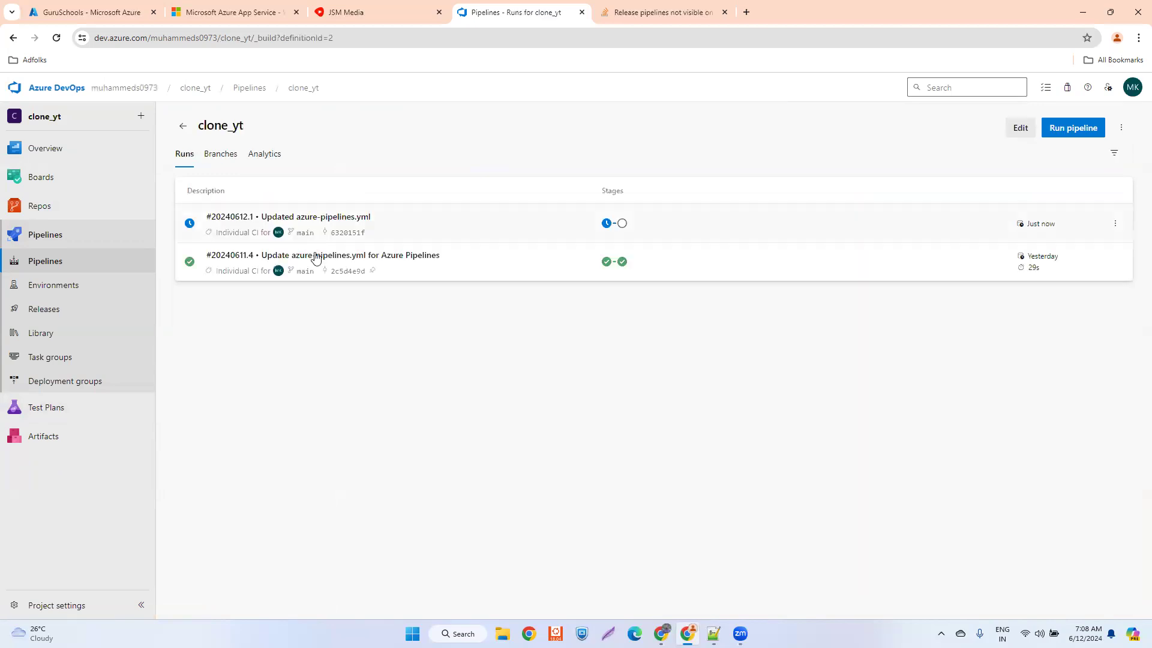
{"action": "left_click", "coordinate": [462, 221]}
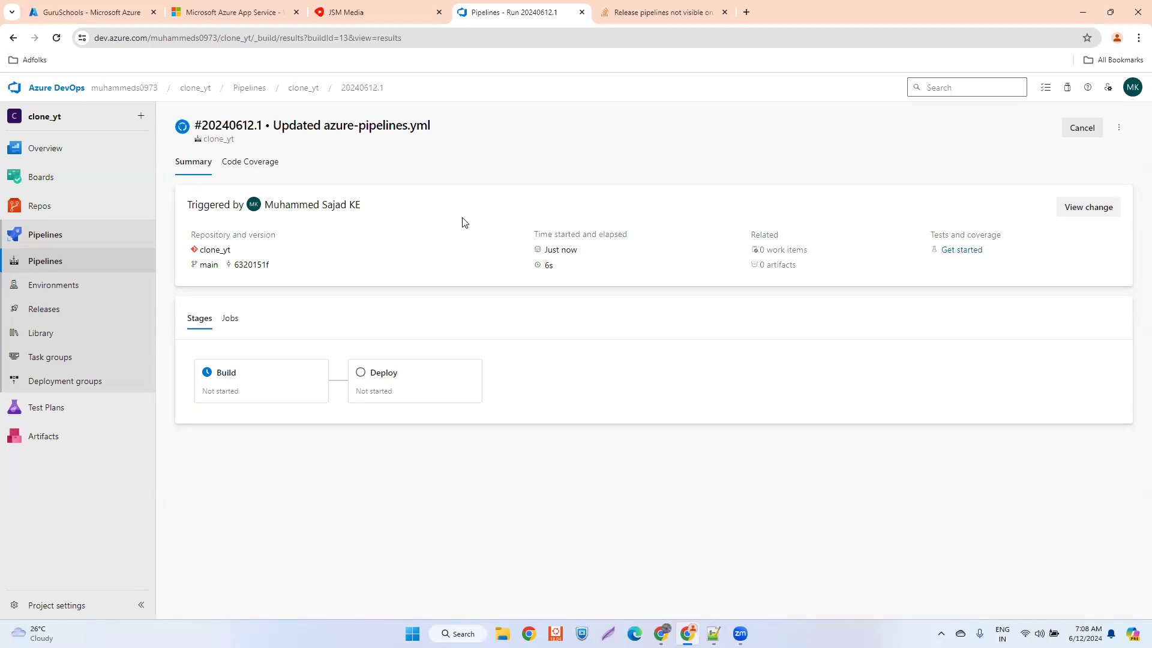
- Examine the job logs and executed tasks of the run's Build and Deploy stages
{"action": "mouse_move", "coordinate": [41, 208]}
{"action": "left_click", "coordinate": [258, 381]}
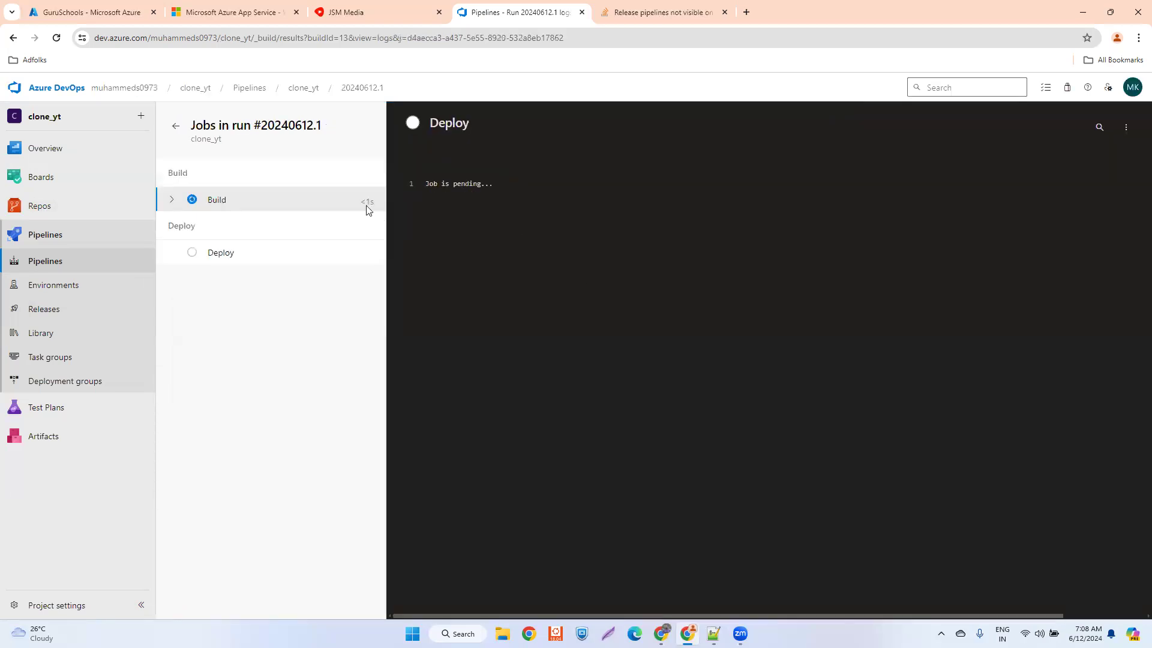
{"action": "left_click", "coordinate": [168, 207]}
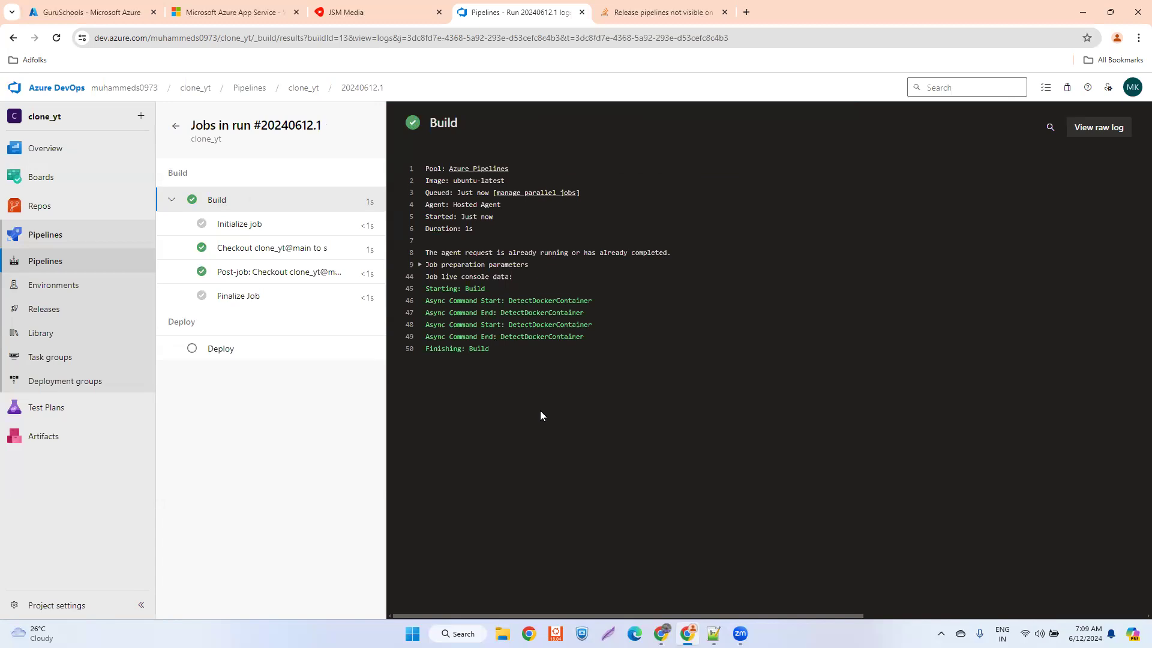
{"action": "left_click", "coordinate": [175, 127]}
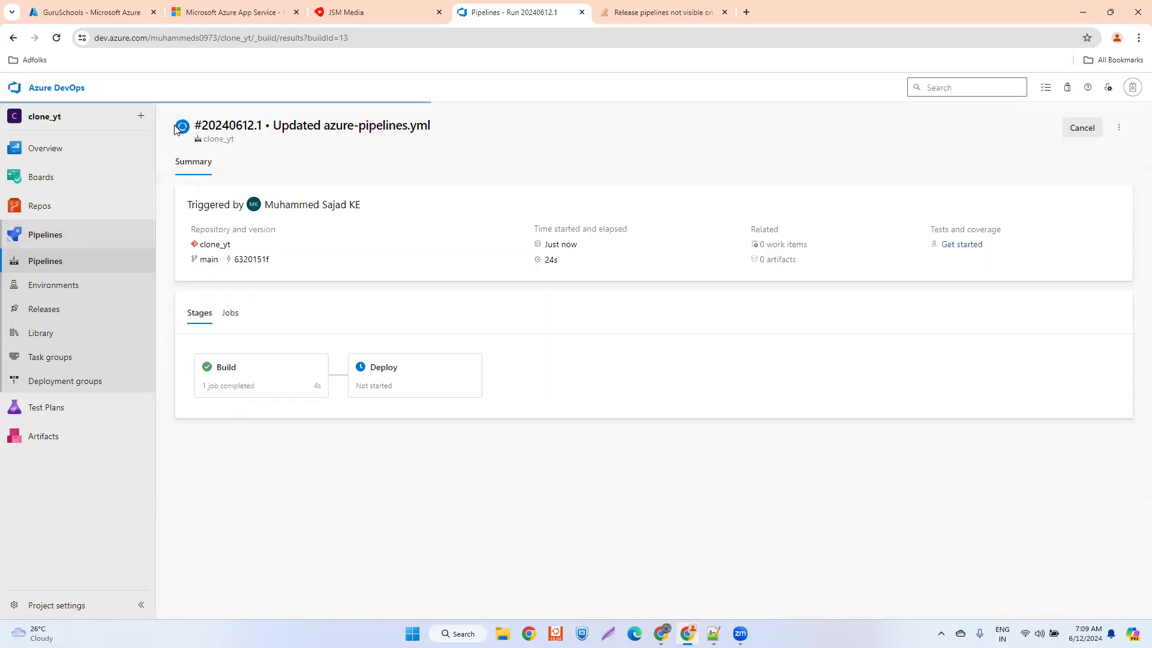
{"action": "left_click", "coordinate": [275, 371]}
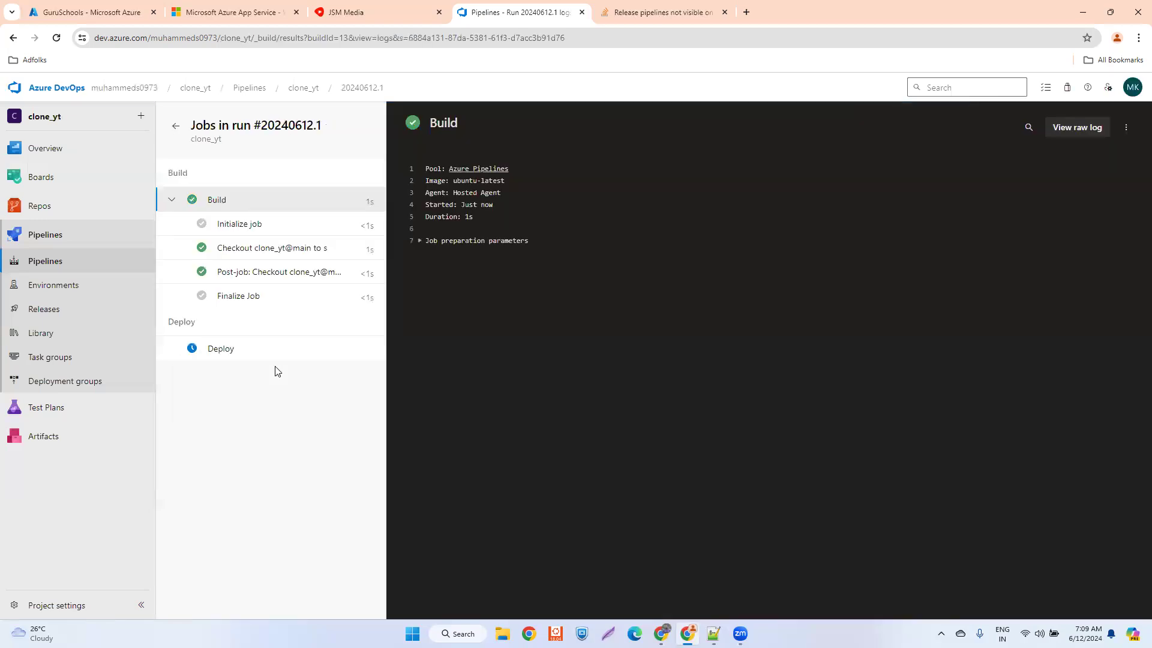
{"action": "left_click", "coordinate": [240, 346]}
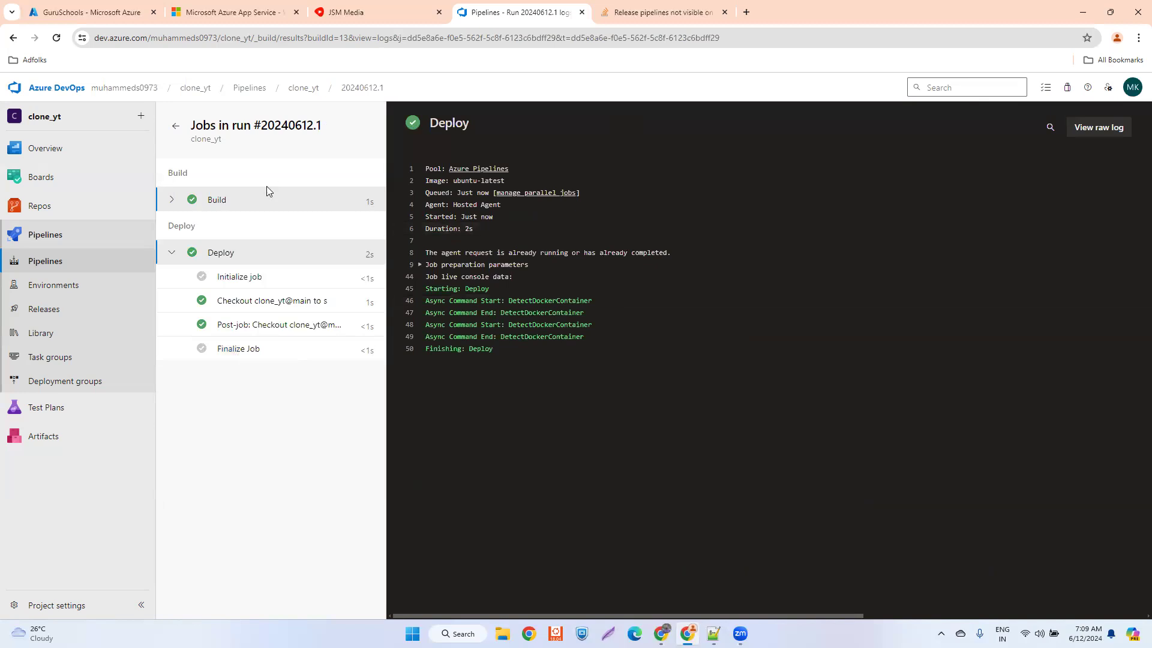
{"action": "left_click", "coordinate": [247, 199]}
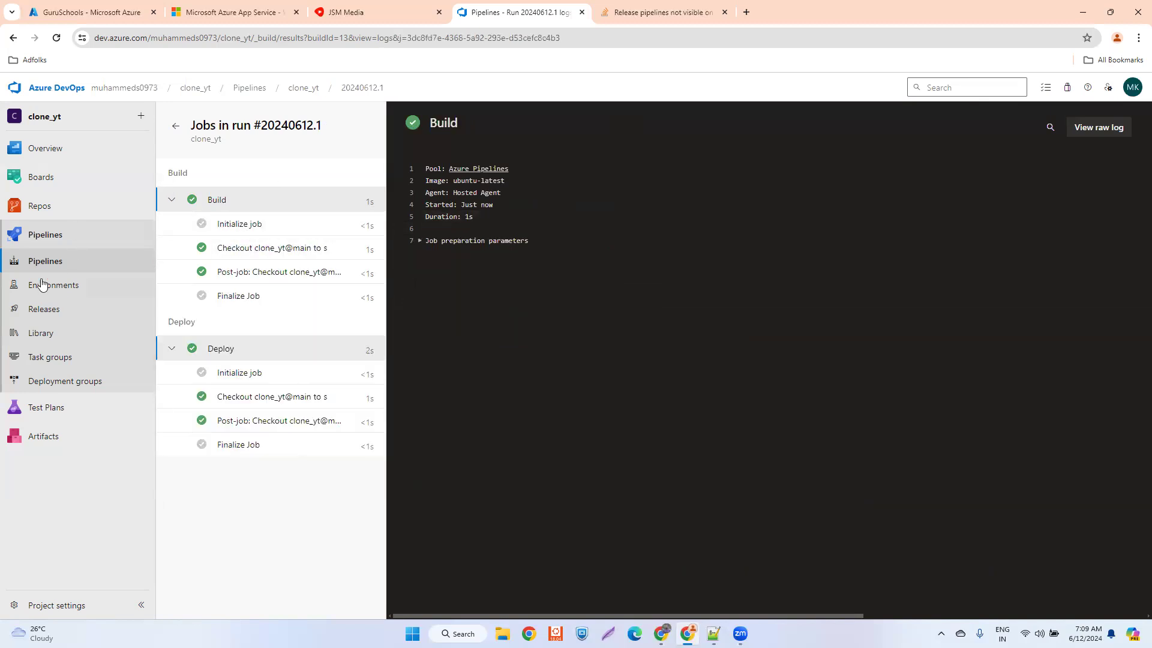
- Open the clone_yt pipeline's azure-pipelines.yml in the pipeline editor and place the cursor after the first Npm@1 task
{"action": "left_click", "coordinate": [47, 239]}
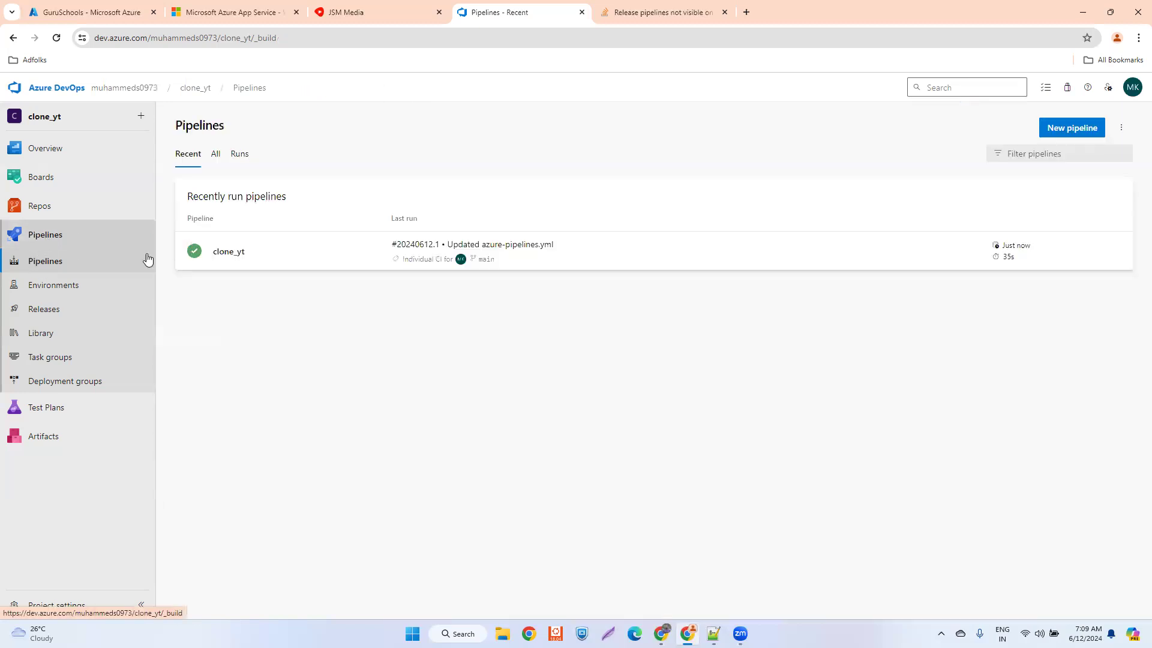
{"action": "left_click", "coordinate": [1121, 127]}
{"action": "left_click", "coordinate": [264, 254]}
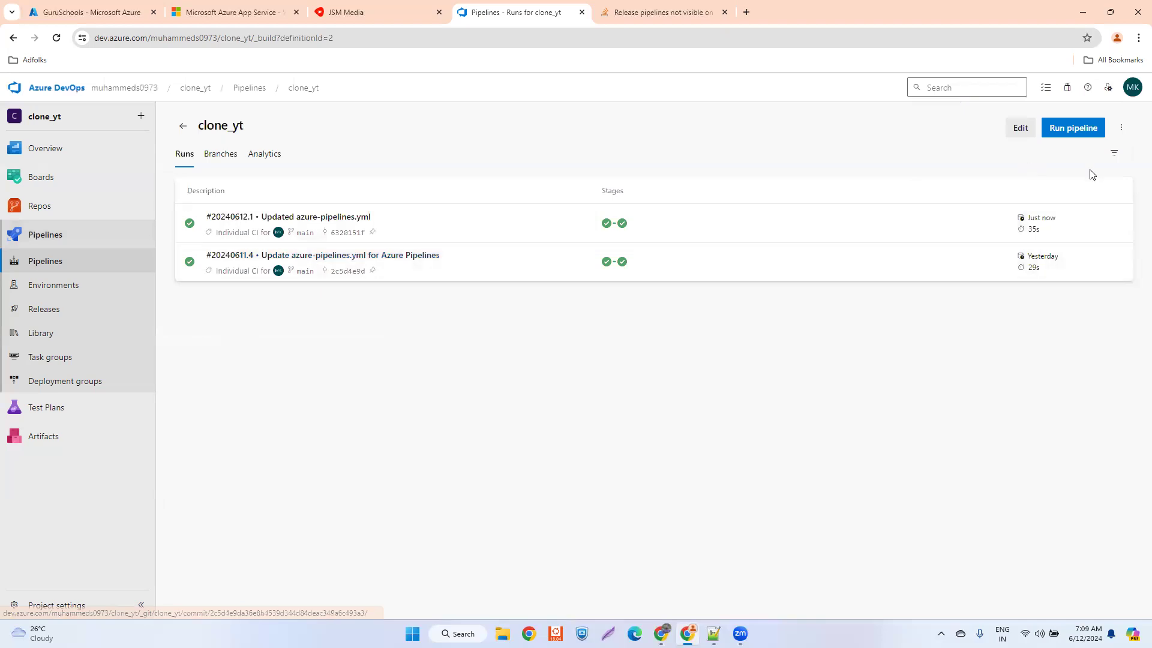
{"action": "left_click", "coordinate": [1013, 133]}
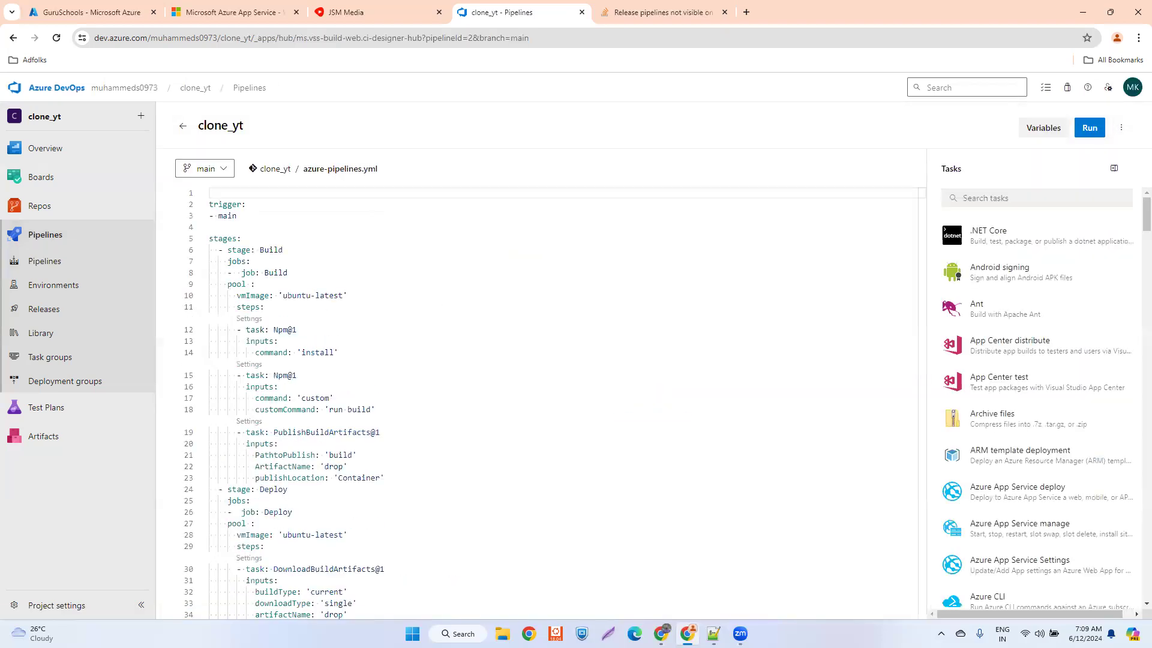
{"action": "left_click", "coordinate": [293, 250]}
{"action": "left_click", "coordinate": [308, 334]}
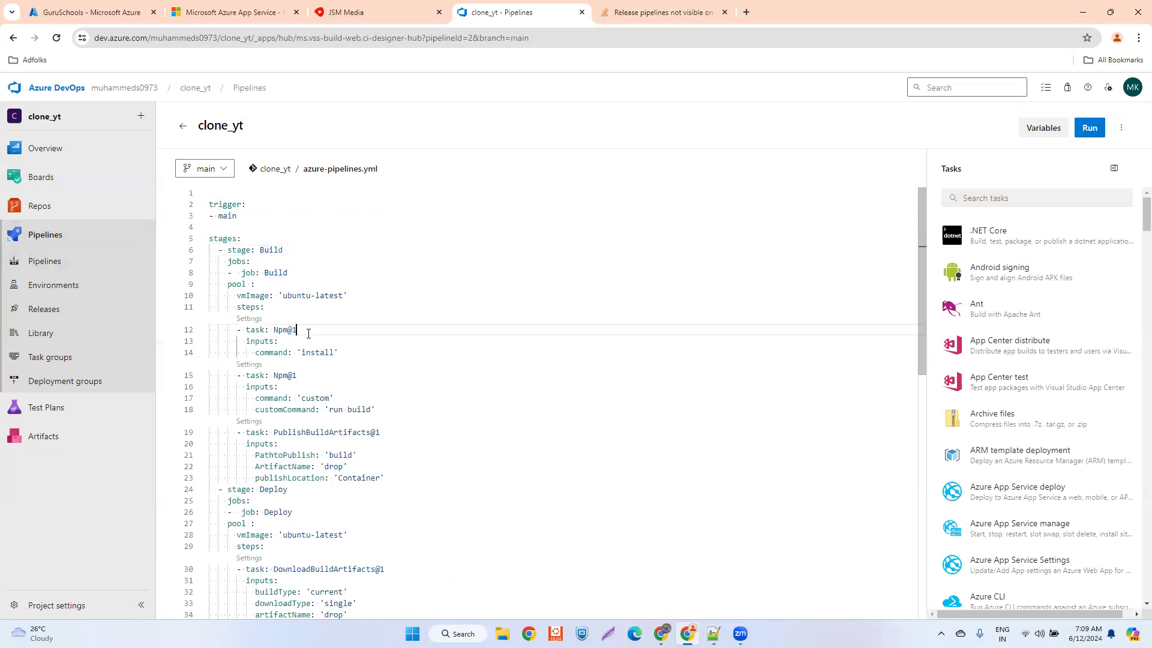
- Insert a blank line between the Build stage's PublishBuildArtifacts@1 task and the Deploy stage in azure-pipelines.yml
{"action": "left_click", "coordinate": [354, 353]}
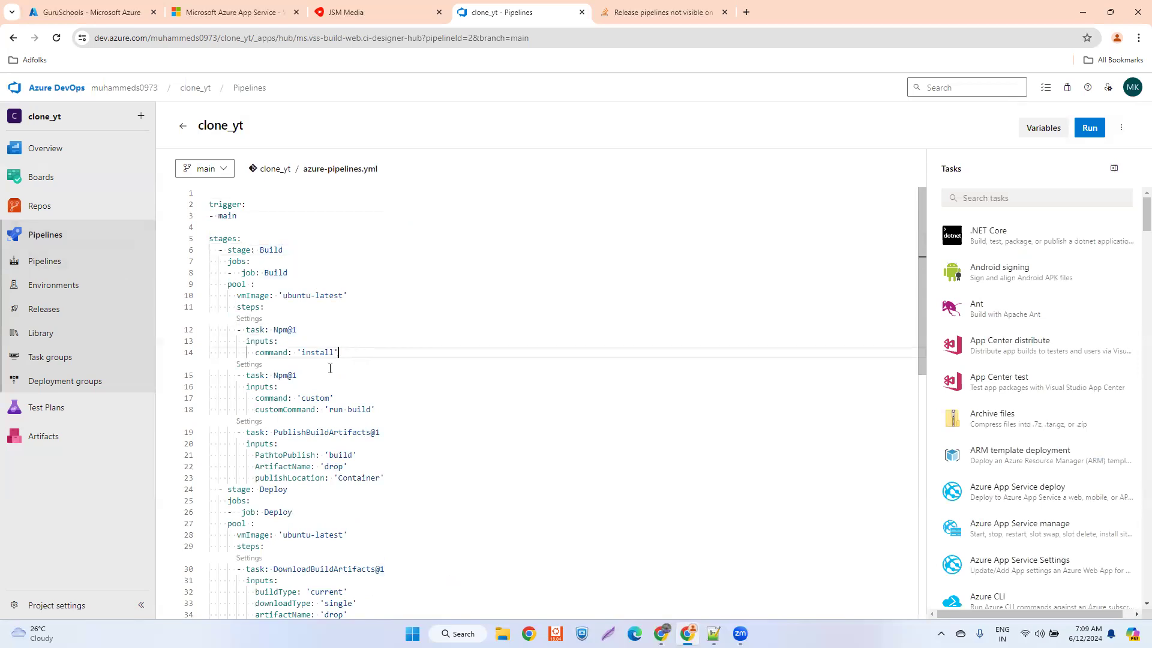
{"action": "left_click", "coordinate": [385, 411]}
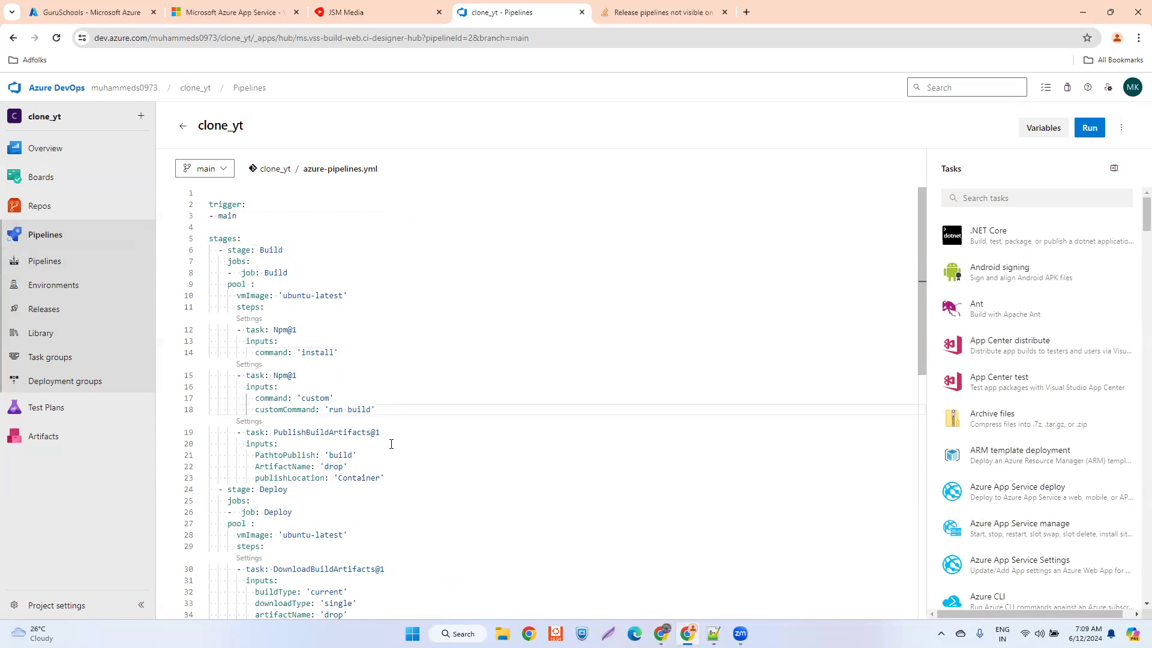
{"action": "left_click", "coordinate": [386, 433]}
{"action": "left_click", "coordinate": [362, 456]}
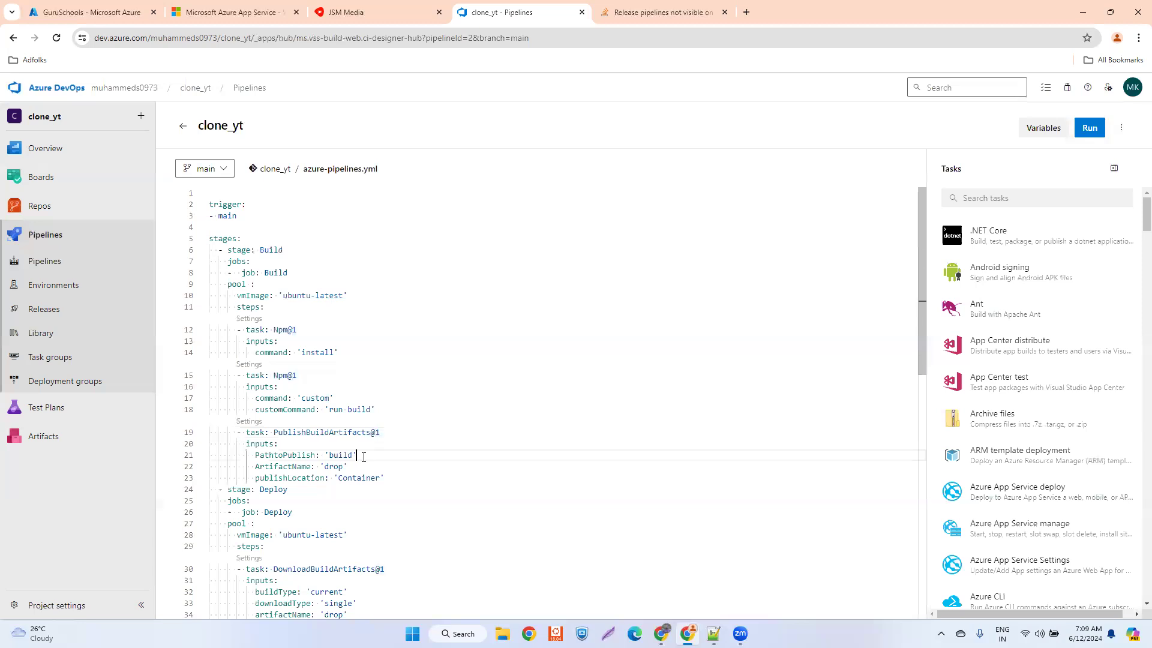
{"action": "left_click", "coordinate": [387, 478]}
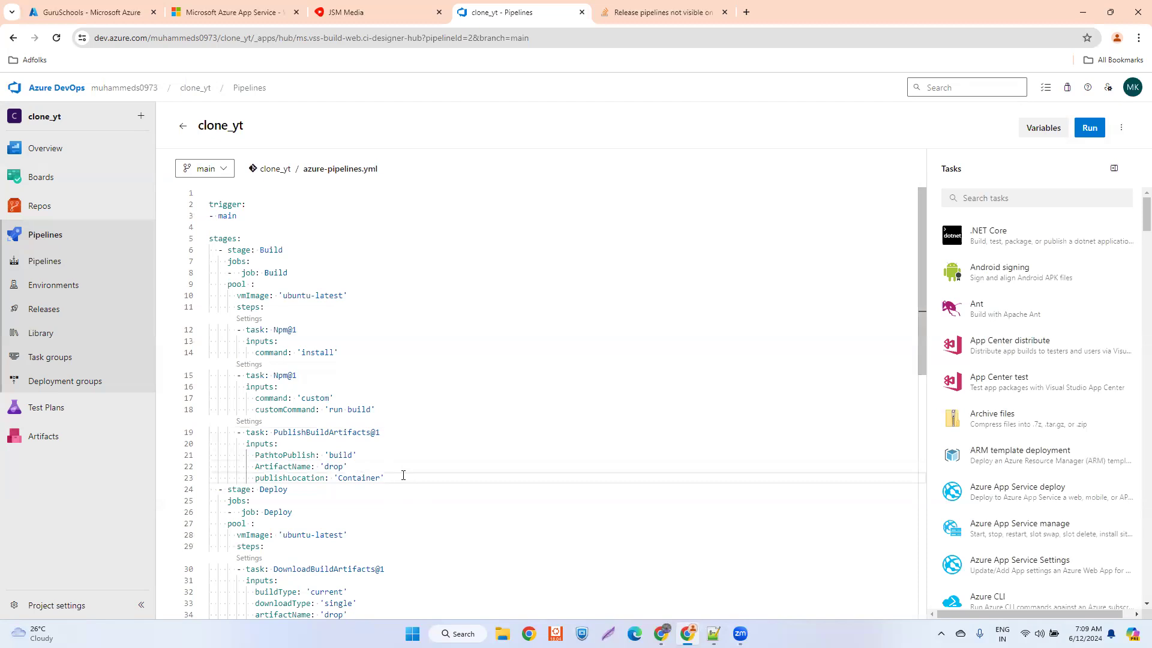
{"action": "key", "text": "Return"}
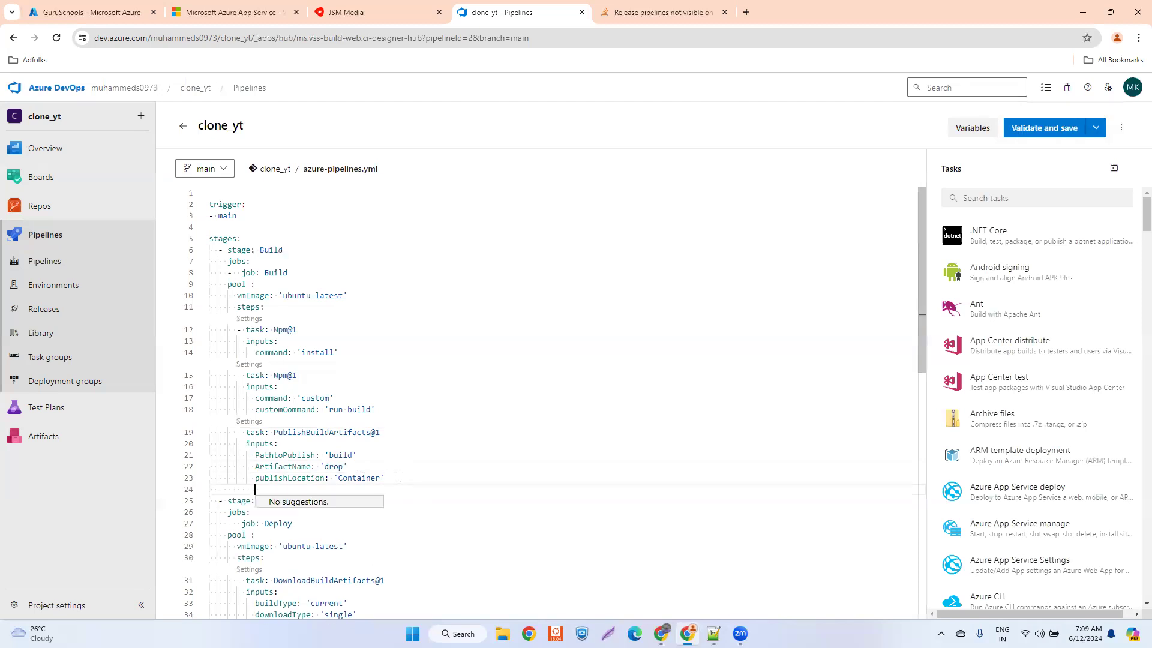
- Examine the Build and Deploy stage definitions in the YAML, down to the AzureRmWebAppDeployment@4 task's inputs
{"action": "scroll", "coordinate": [372, 480], "scroll_direction": "down", "scroll_amount": 1}
{"action": "left_click", "coordinate": [376, 467]}
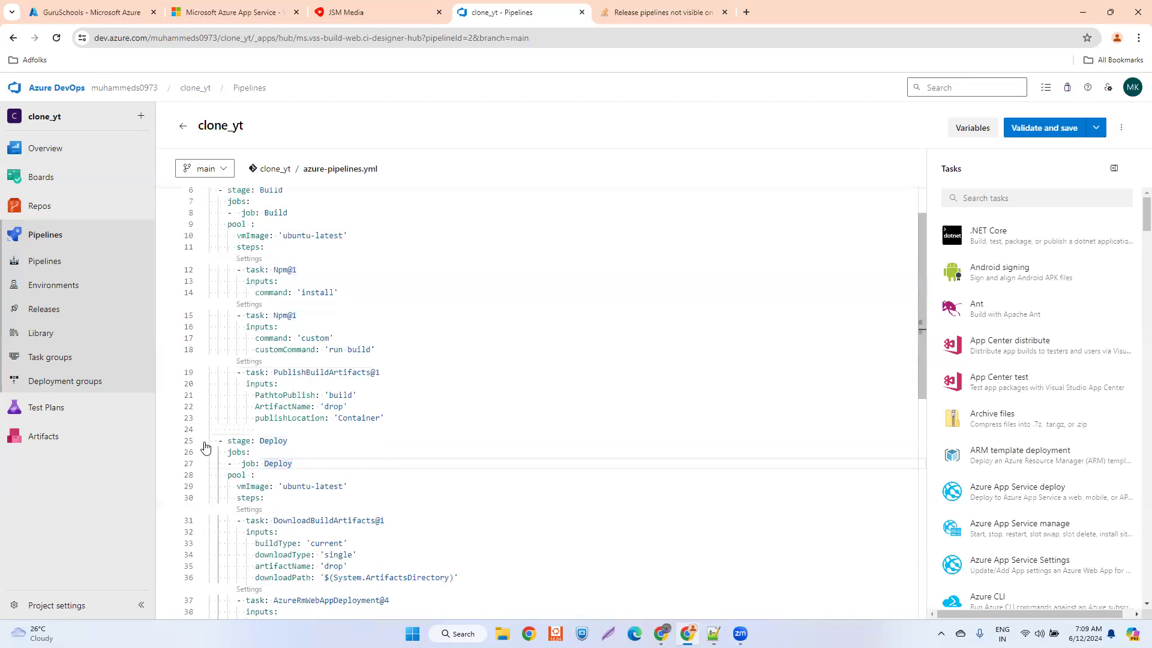
{"action": "scroll", "coordinate": [224, 427], "scroll_direction": "up", "scroll_amount": 1}
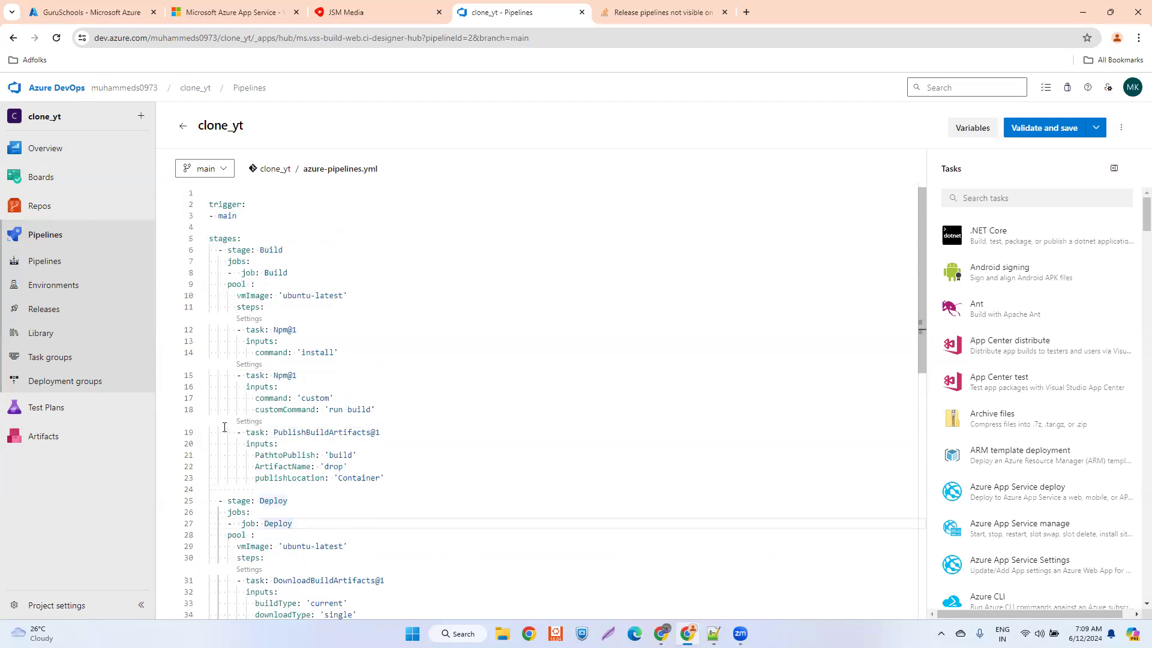
{"action": "scroll", "coordinate": [224, 427], "scroll_direction": "down", "scroll_amount": 2}
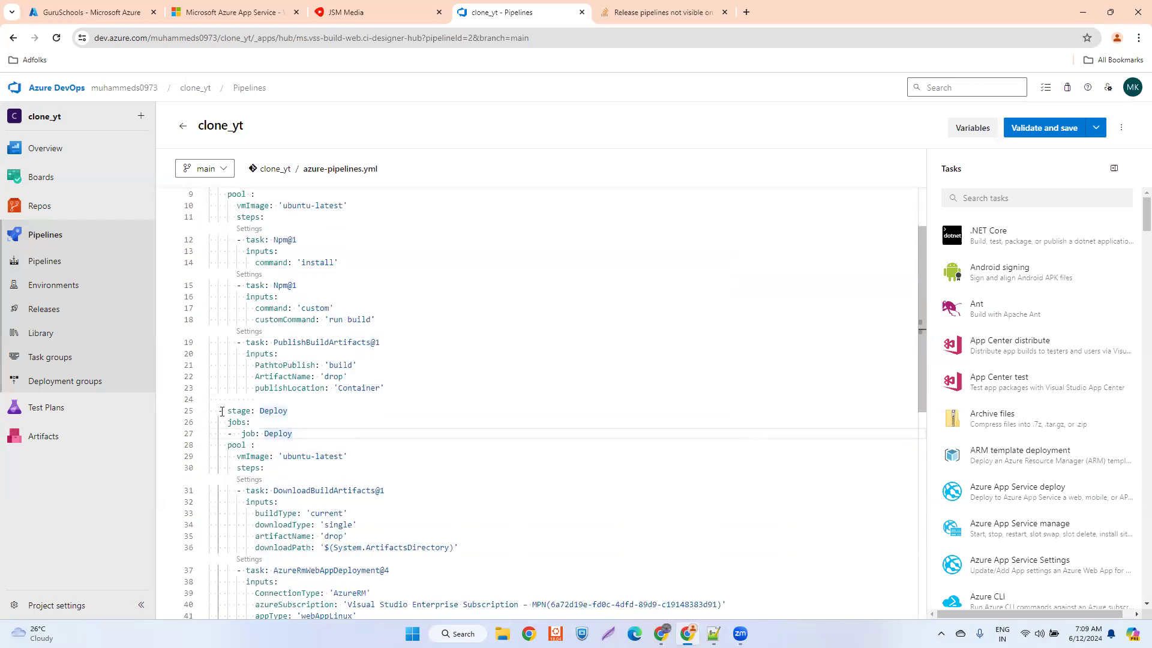
{"action": "scroll", "coordinate": [222, 411], "scroll_direction": "up", "scroll_amount": 1}
{"action": "scroll", "coordinate": [222, 411], "scroll_direction": "up", "scroll_amount": 1}
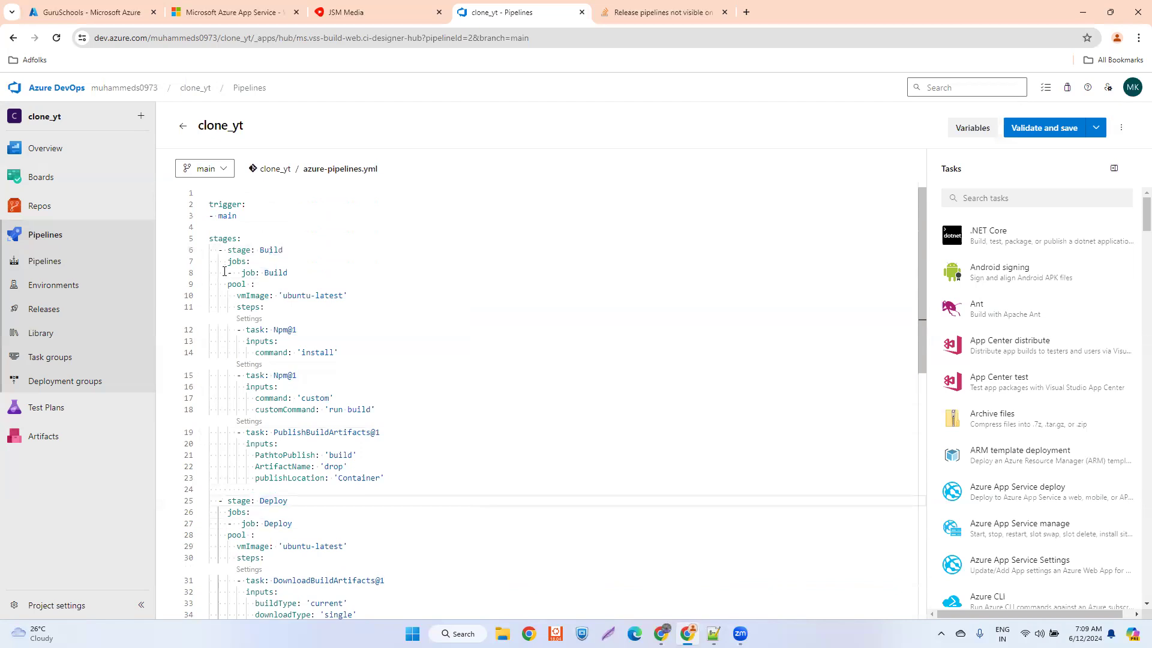
{"action": "scroll", "coordinate": [237, 431], "scroll_direction": "down", "scroll_amount": 2}
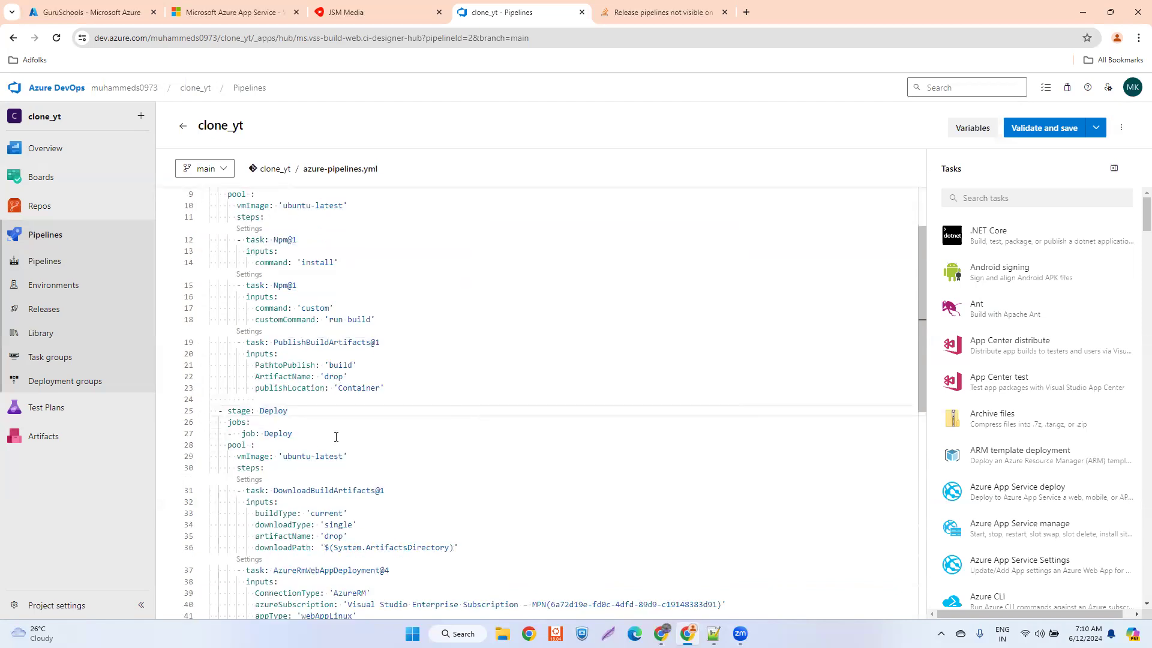
{"action": "scroll", "coordinate": [336, 436], "scroll_direction": "down", "scroll_amount": 2}
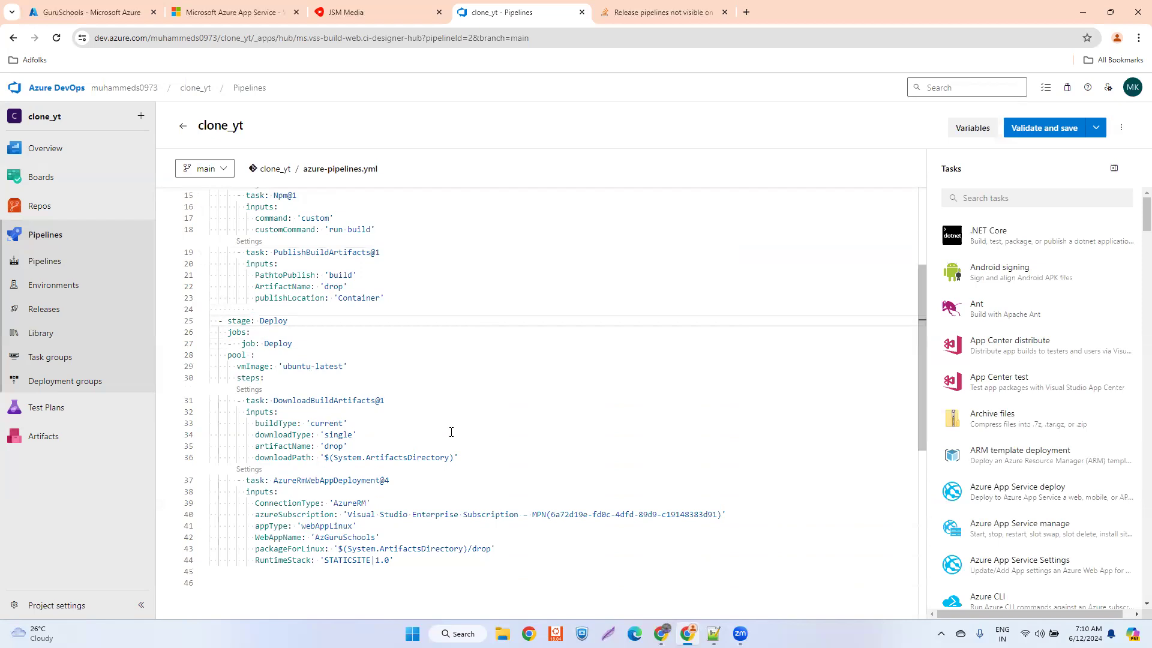
- Validate the pipeline and commit it directly to the main branch with the message "Update azure-pipelines.yml for Azure Pipelines"
{"action": "left_click", "coordinate": [1074, 129]}
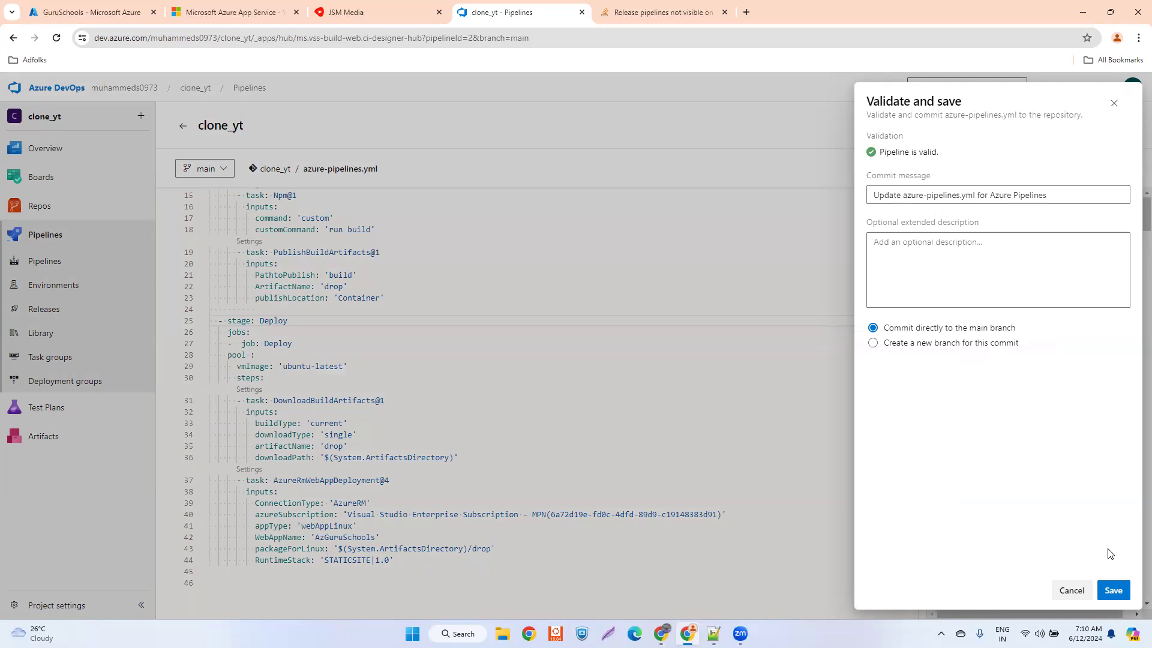
{"action": "left_click", "coordinate": [1114, 591]}
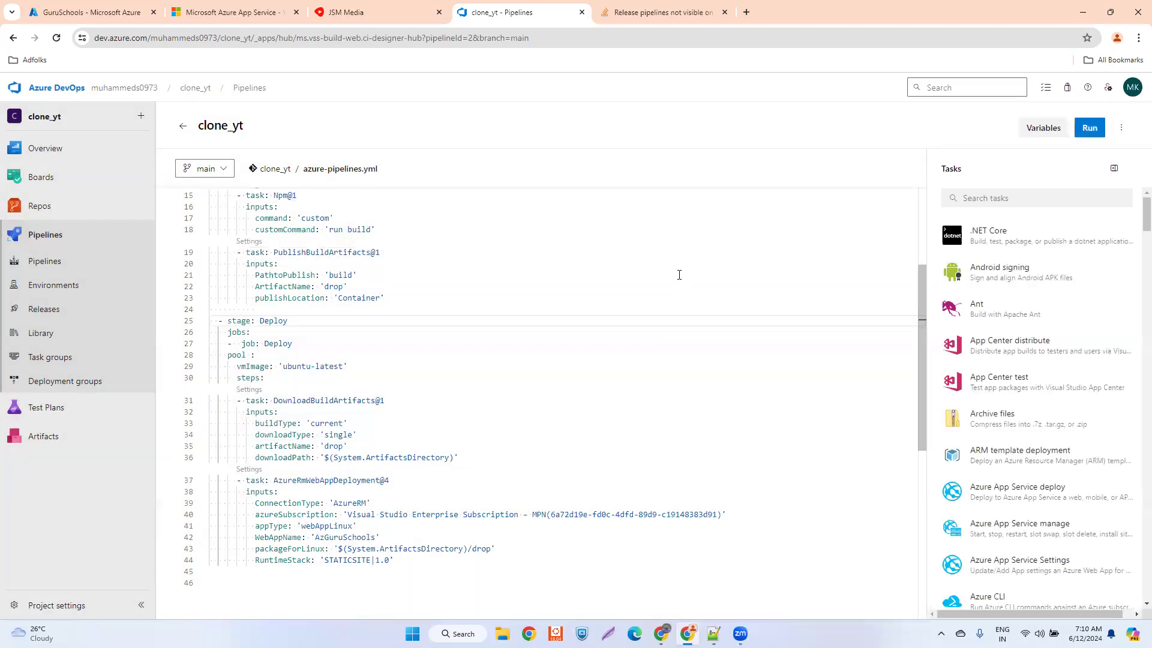
- View the stage summary of the newest clone_yt run, and return to the clone_yt pipeline's run list
{"action": "left_click", "coordinate": [62, 261]}
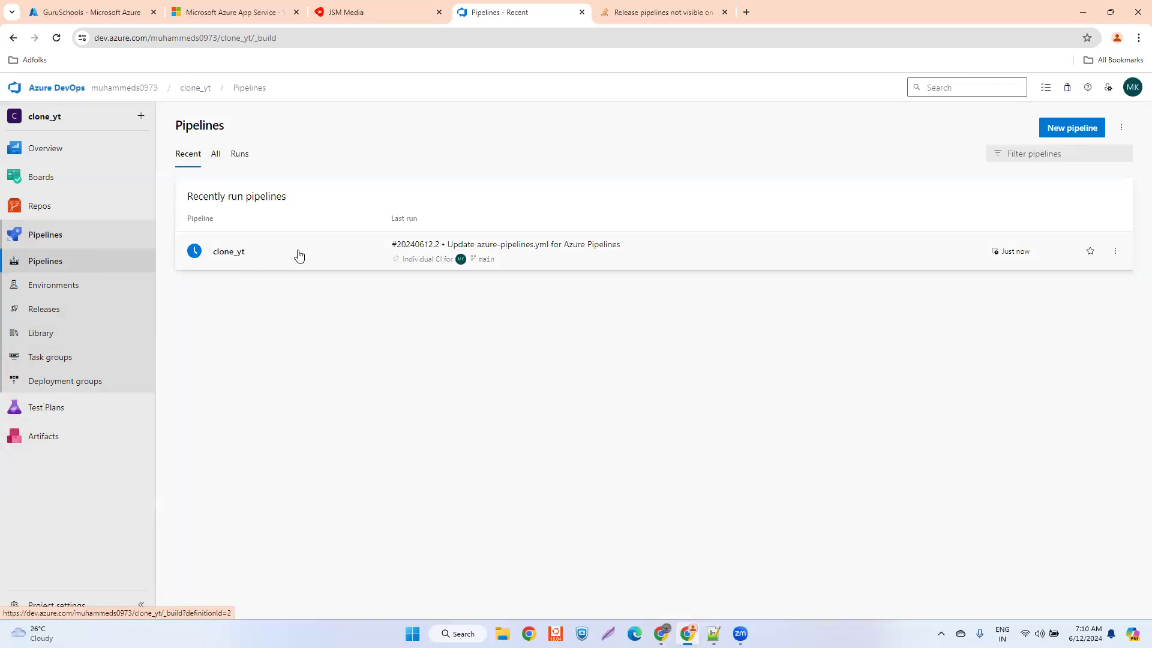
{"action": "left_click", "coordinate": [298, 256]}
{"action": "left_click", "coordinate": [508, 231]}
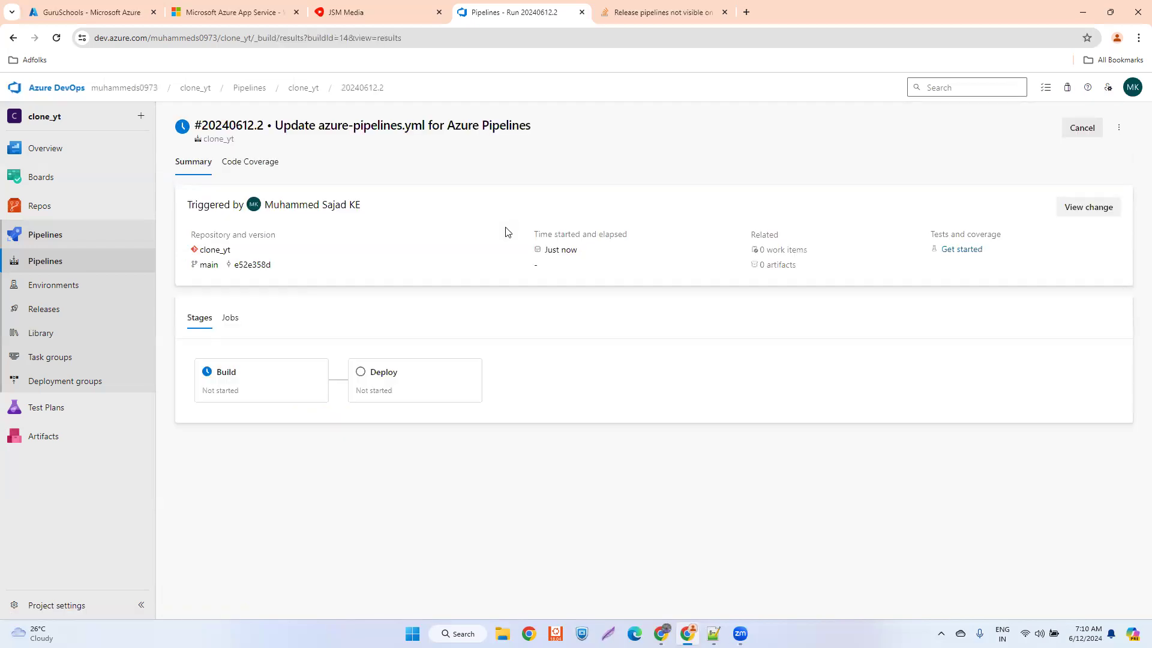
{"action": "left_click", "coordinate": [45, 261]}
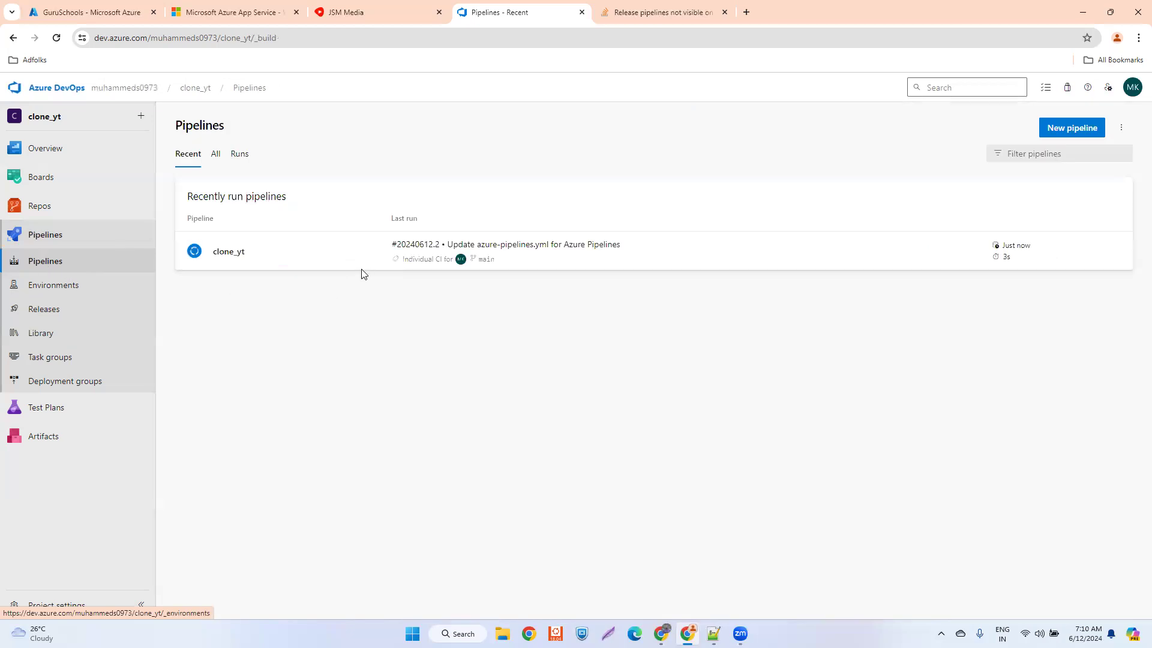
{"action": "left_click", "coordinate": [326, 254]}
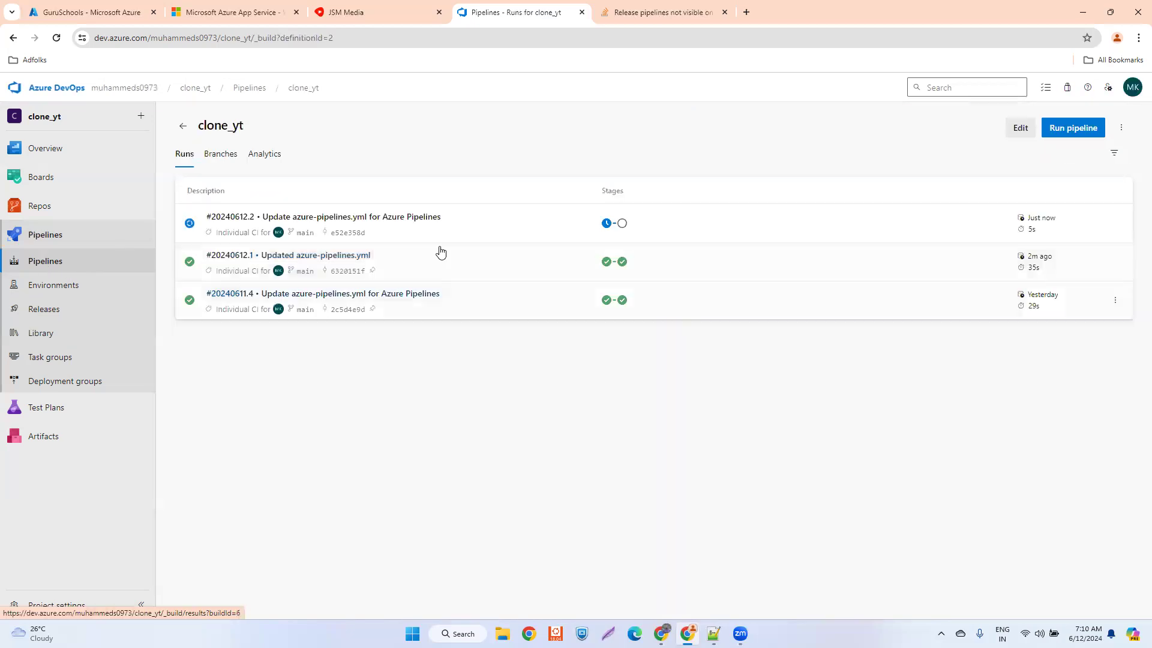
- Open the yt_clone project's pipeline in the YAML editor and examine its Build and Deploy stages
{"action": "left_click", "coordinate": [129, 89]}
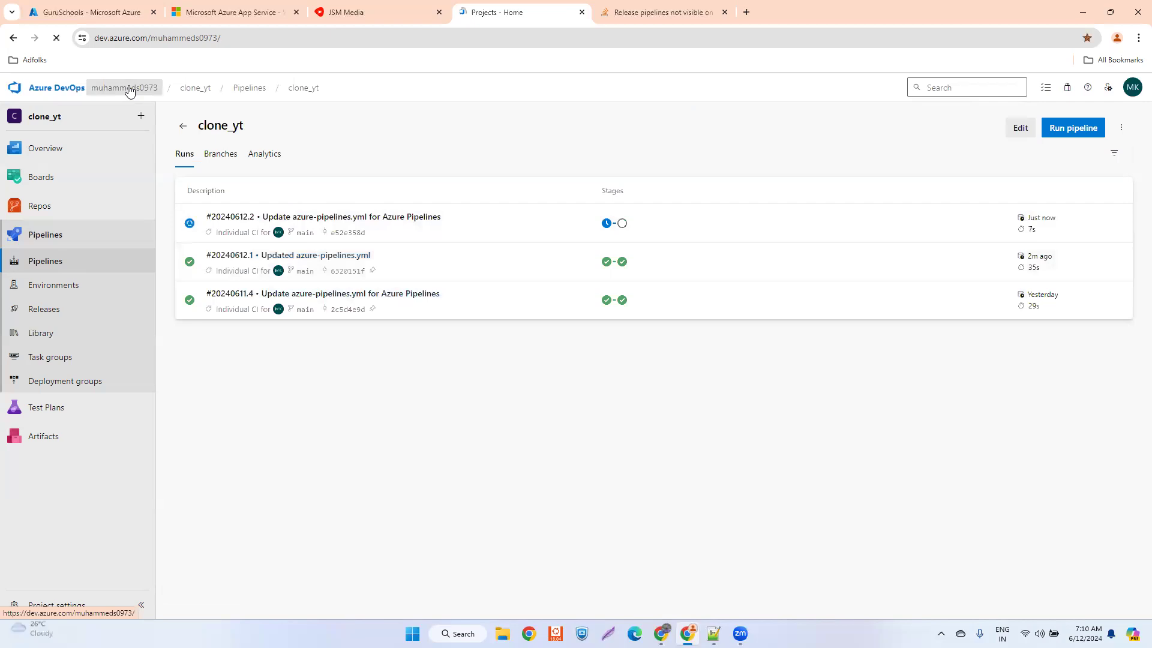
{"action": "left_click", "coordinate": [597, 211]}
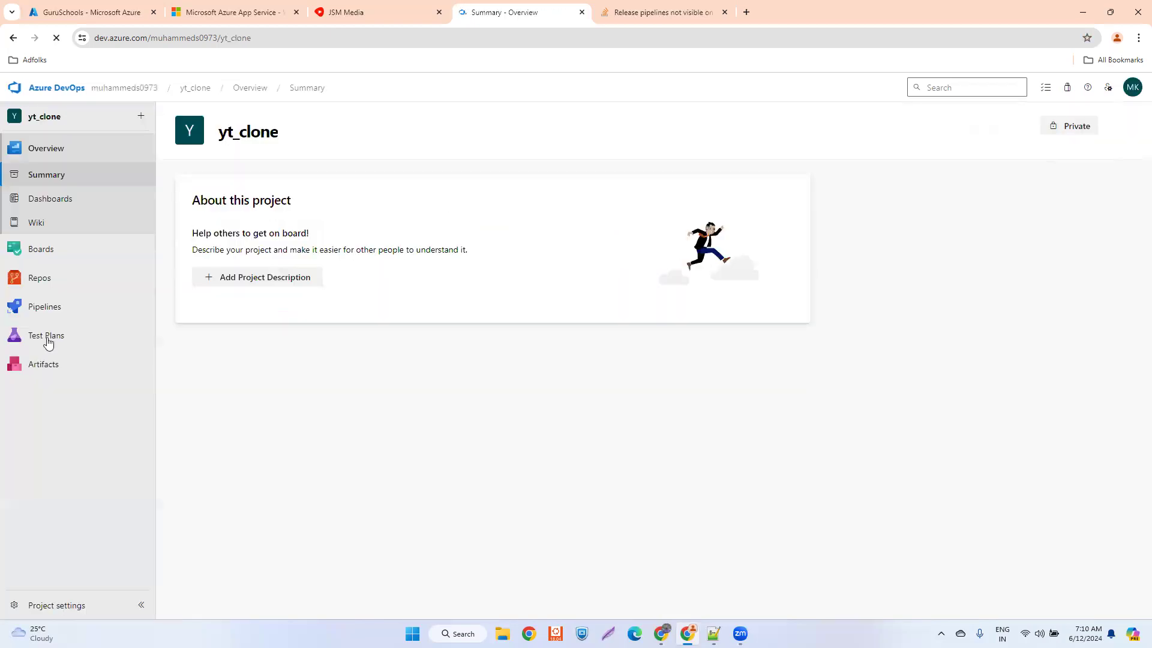
{"action": "left_click", "coordinate": [36, 305]}
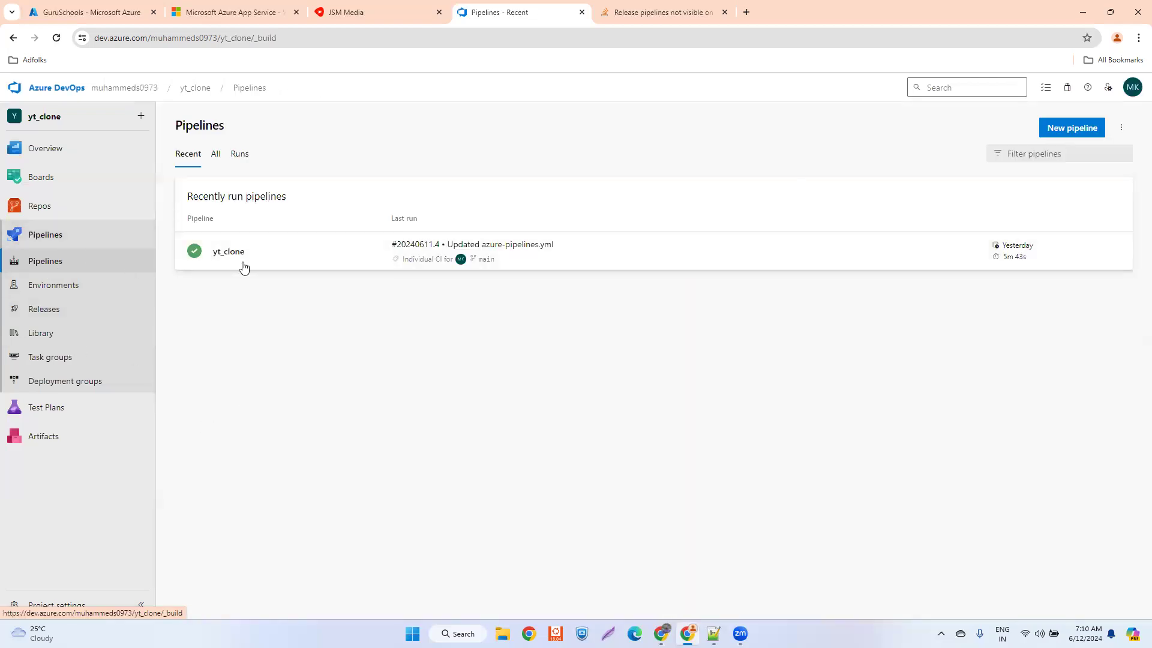
{"action": "left_click", "coordinate": [1122, 130]}
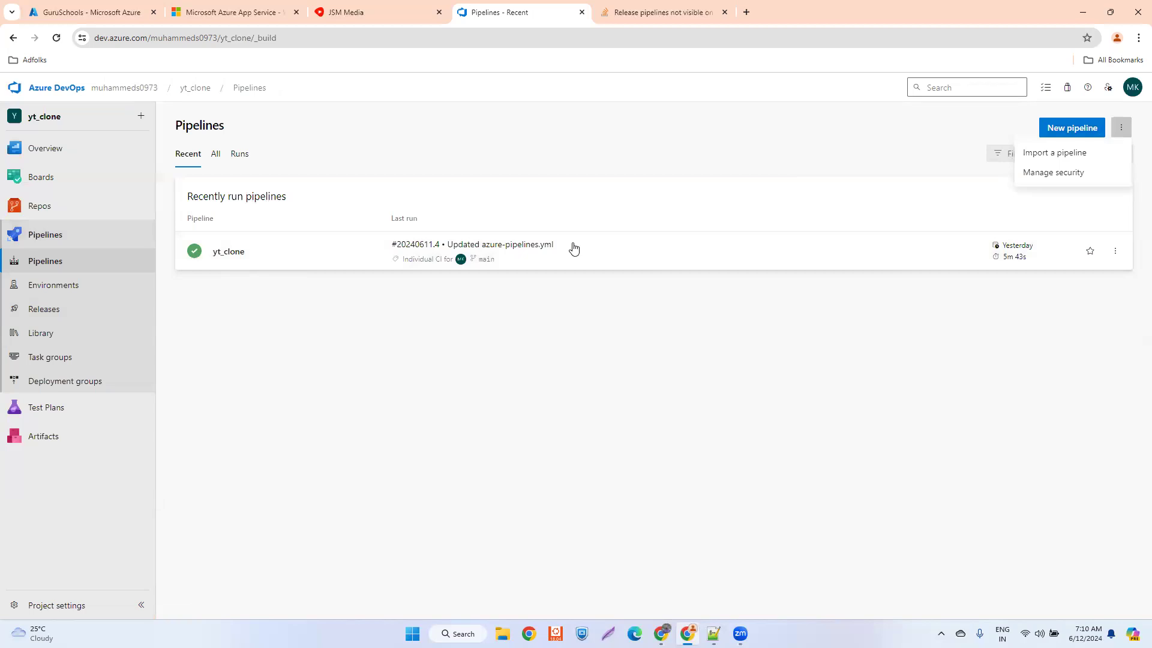
{"action": "left_click", "coordinate": [270, 257]}
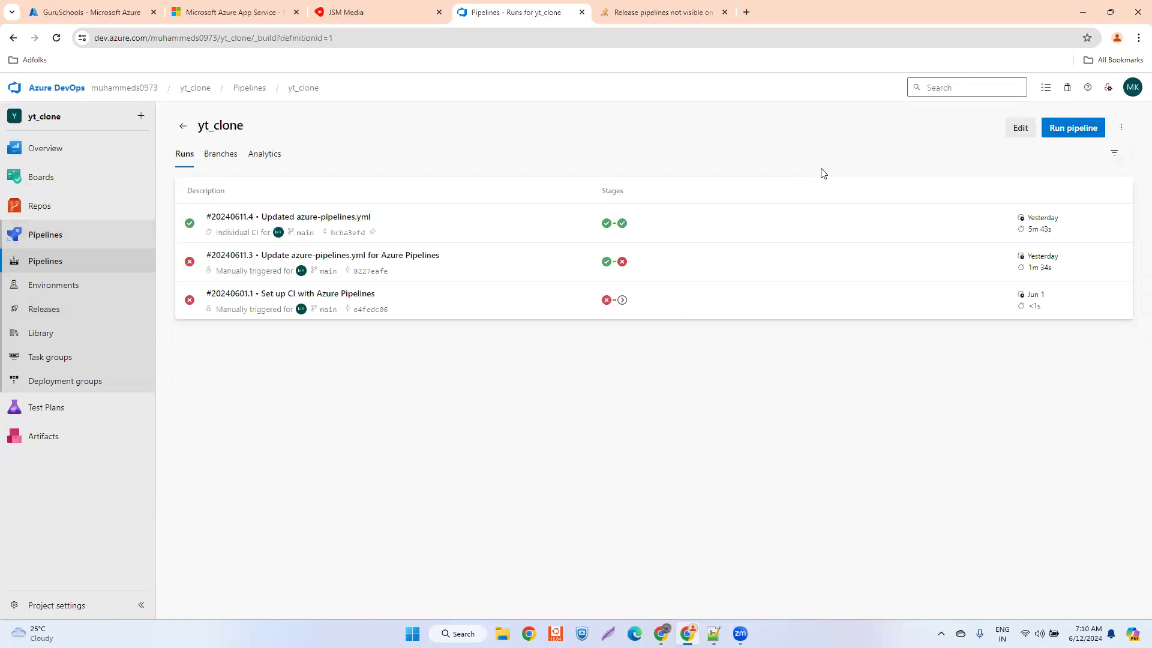
{"action": "left_click", "coordinate": [1020, 127]}
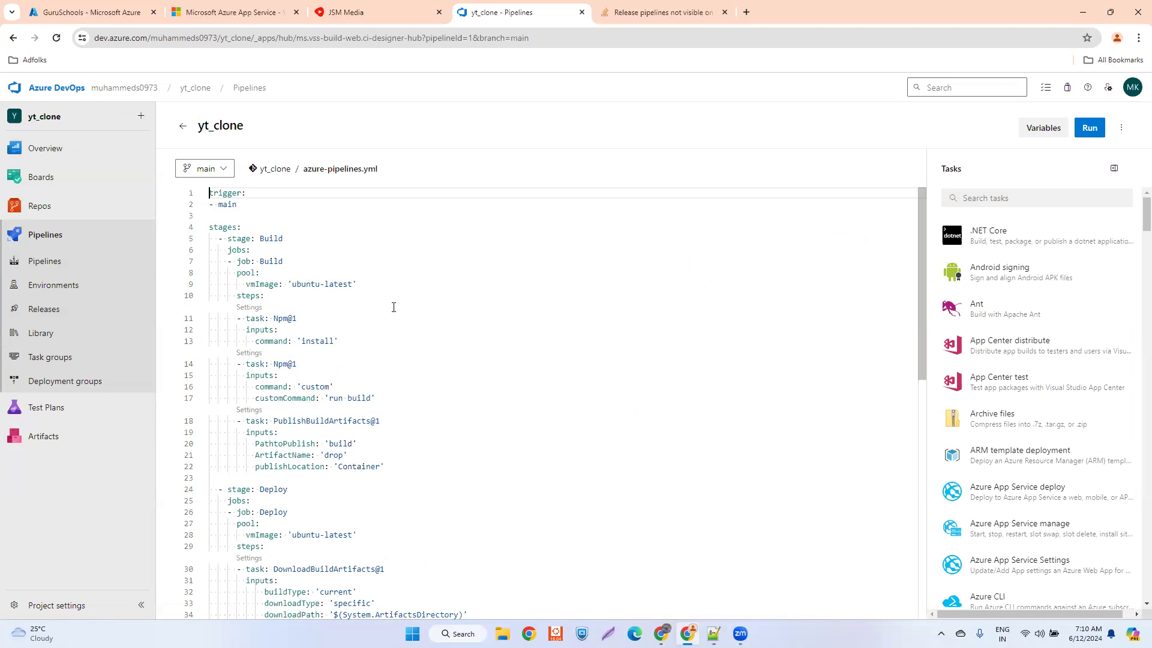
{"action": "scroll", "coordinate": [394, 307], "scroll_direction": "down", "scroll_amount": 5}
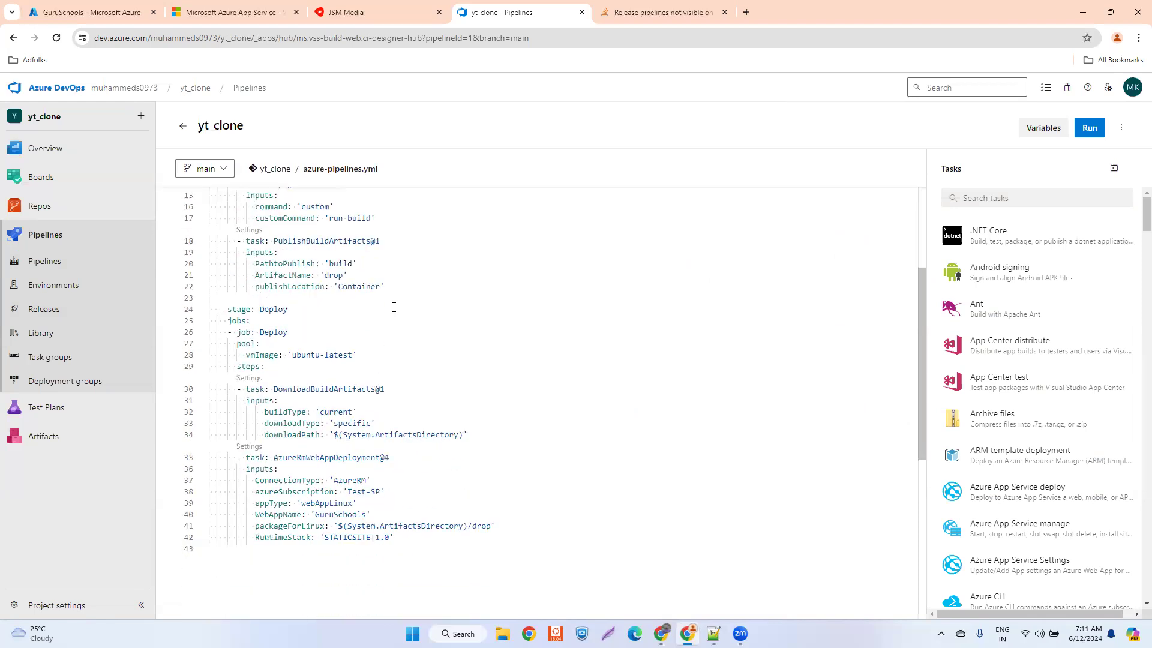
{"action": "scroll", "coordinate": [394, 307], "scroll_direction": "up", "scroll_amount": 5}
{"action": "scroll", "coordinate": [393, 307], "scroll_direction": "down", "scroll_amount": 5}
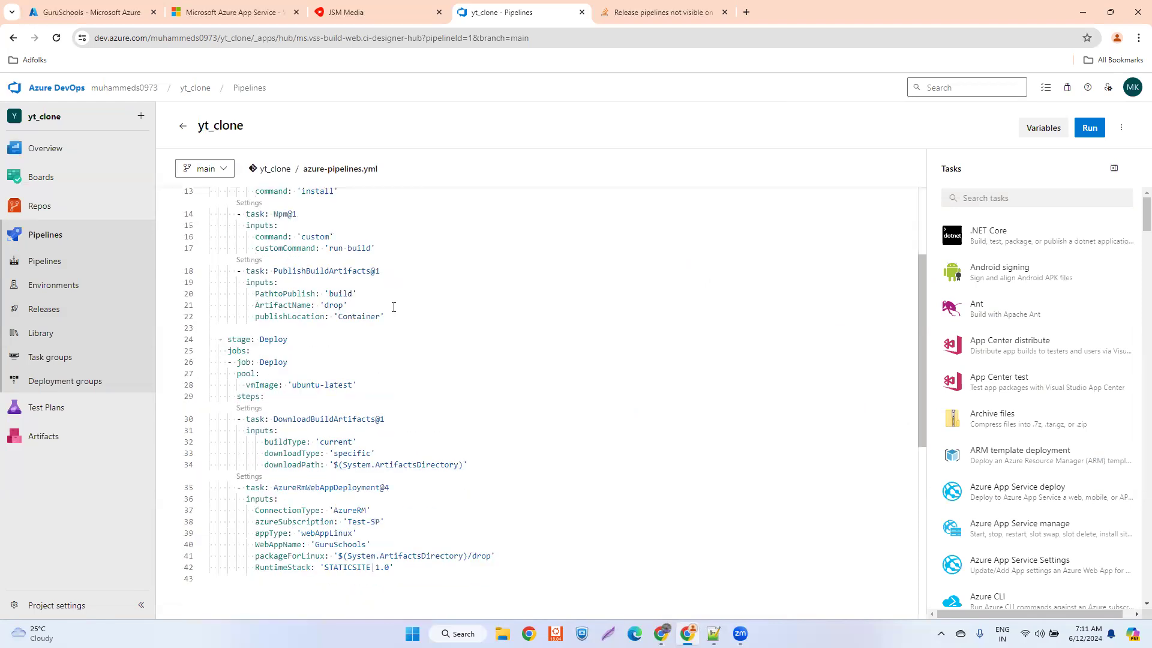
{"action": "scroll", "coordinate": [393, 307], "scroll_direction": "up", "scroll_amount": 5}
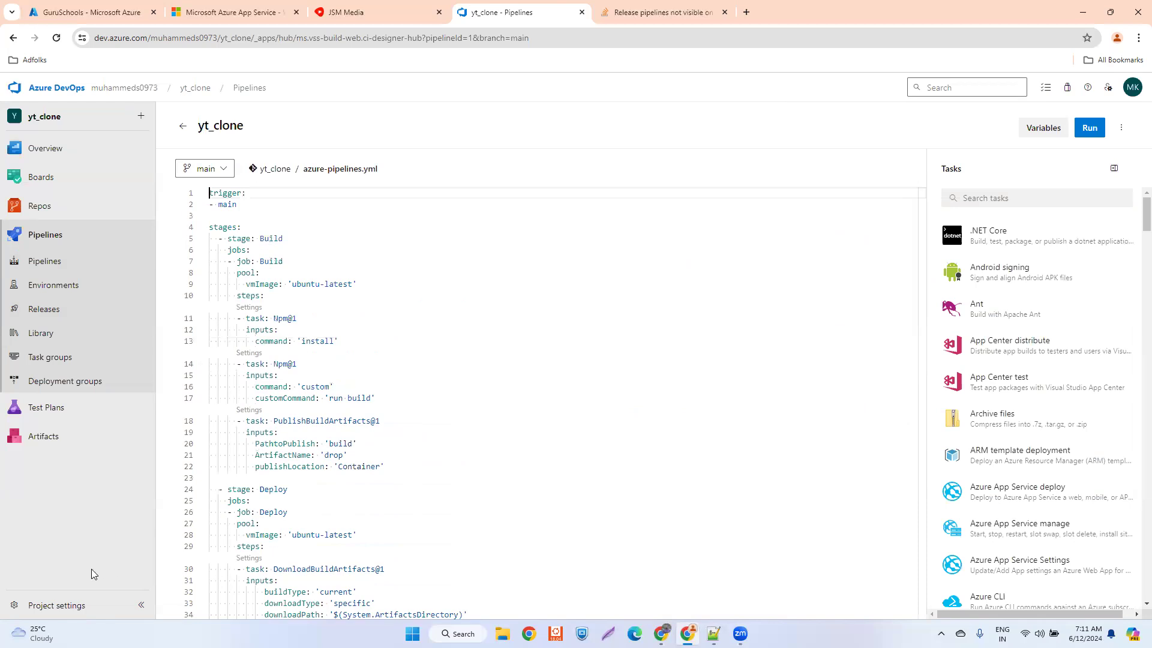
- View the service connections in the clone_yt project's settings
{"action": "left_click", "coordinate": [125, 88]}
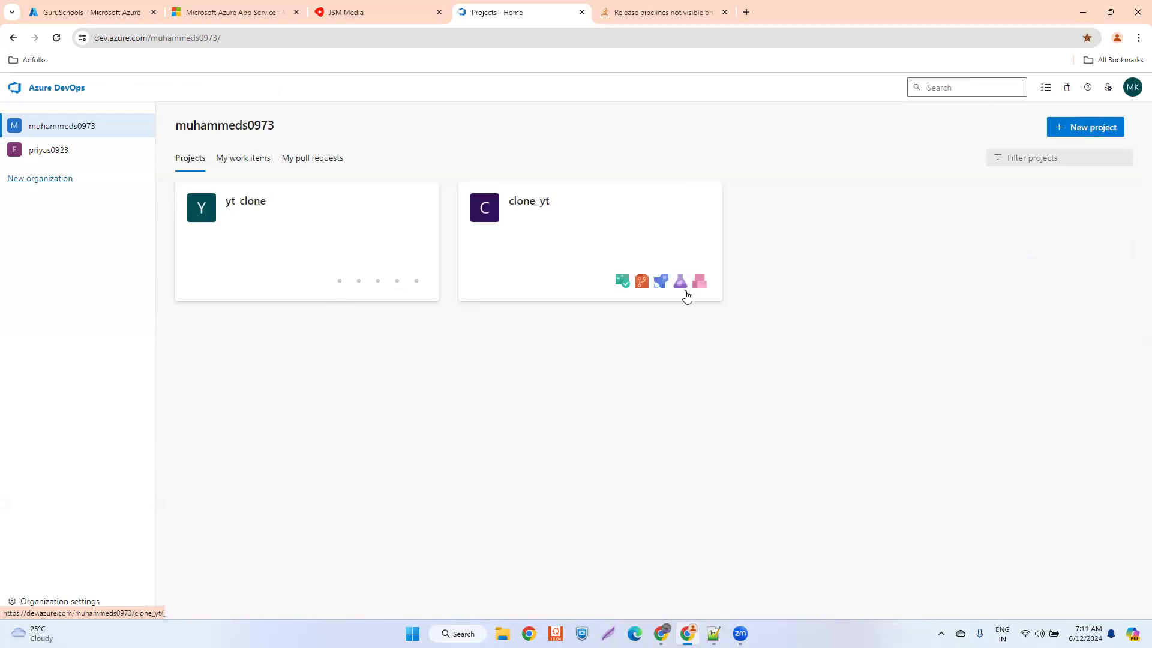
{"action": "left_click", "coordinate": [628, 242]}
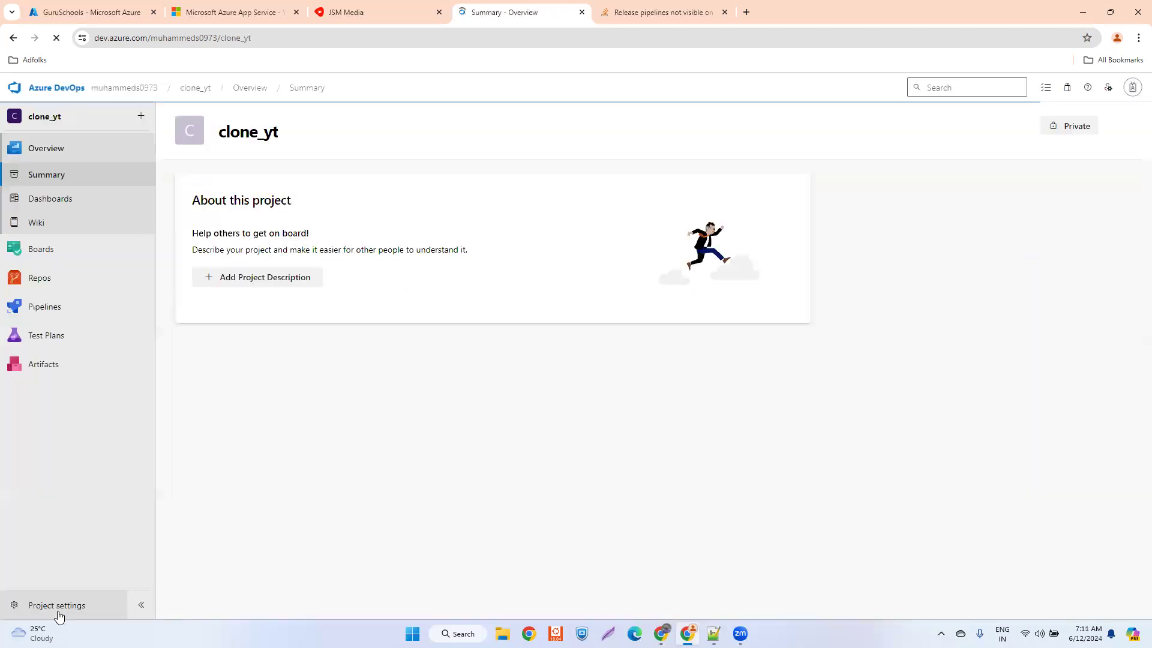
{"action": "left_click", "coordinate": [54, 607]}
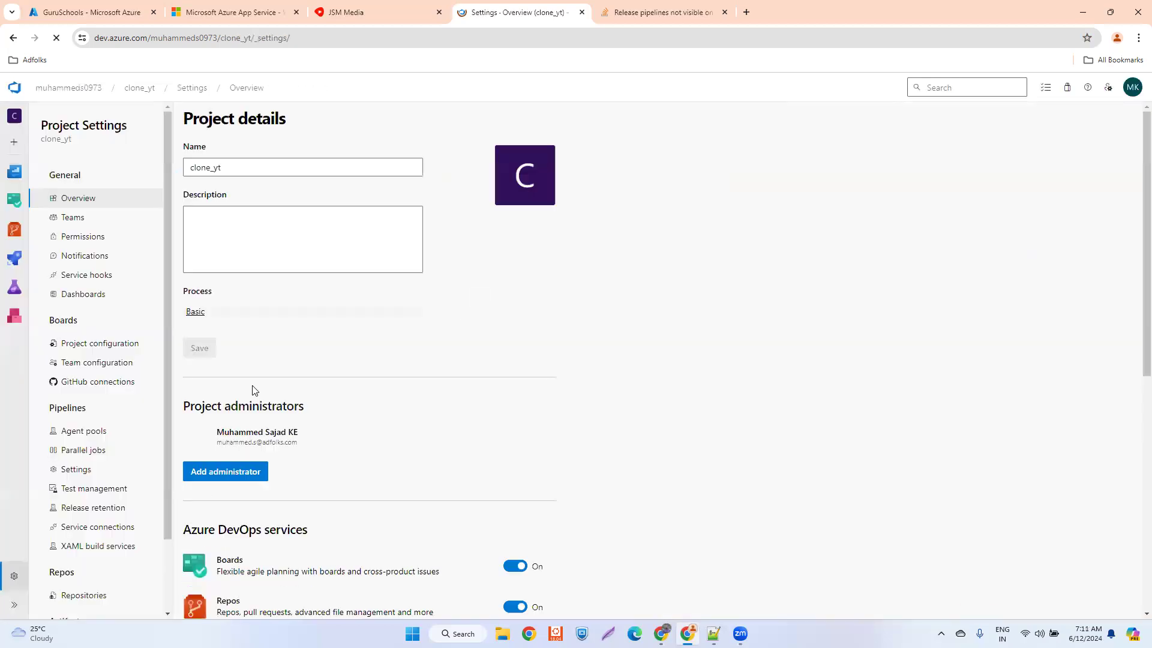
{"action": "left_click", "coordinate": [91, 533]}
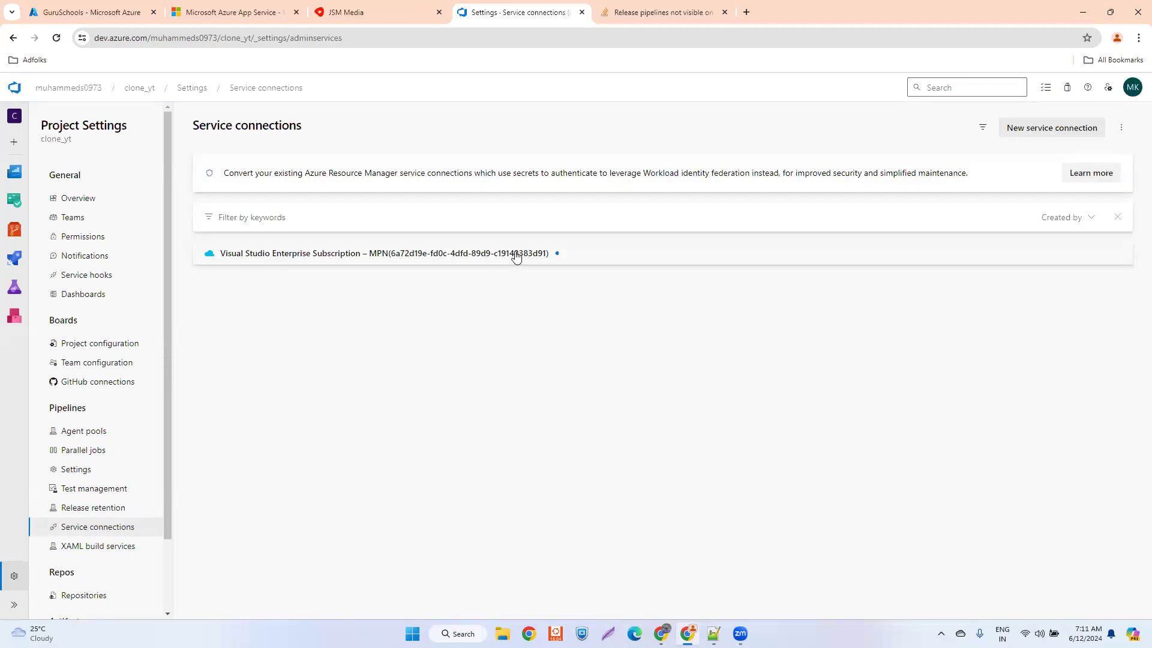
- View the service connections in the yt_clone project's settings
{"action": "left_click", "coordinate": [71, 91]}
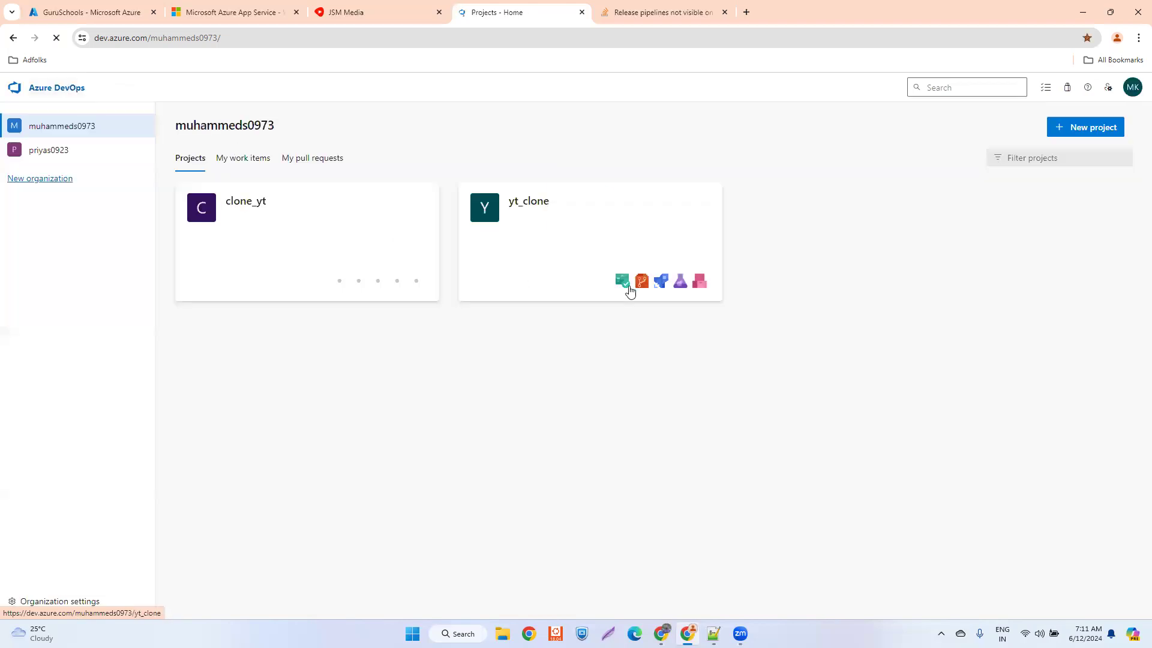
{"action": "left_click", "coordinate": [634, 234]}
{"action": "left_click", "coordinate": [25, 605]}
{"action": "left_click", "coordinate": [99, 526]}
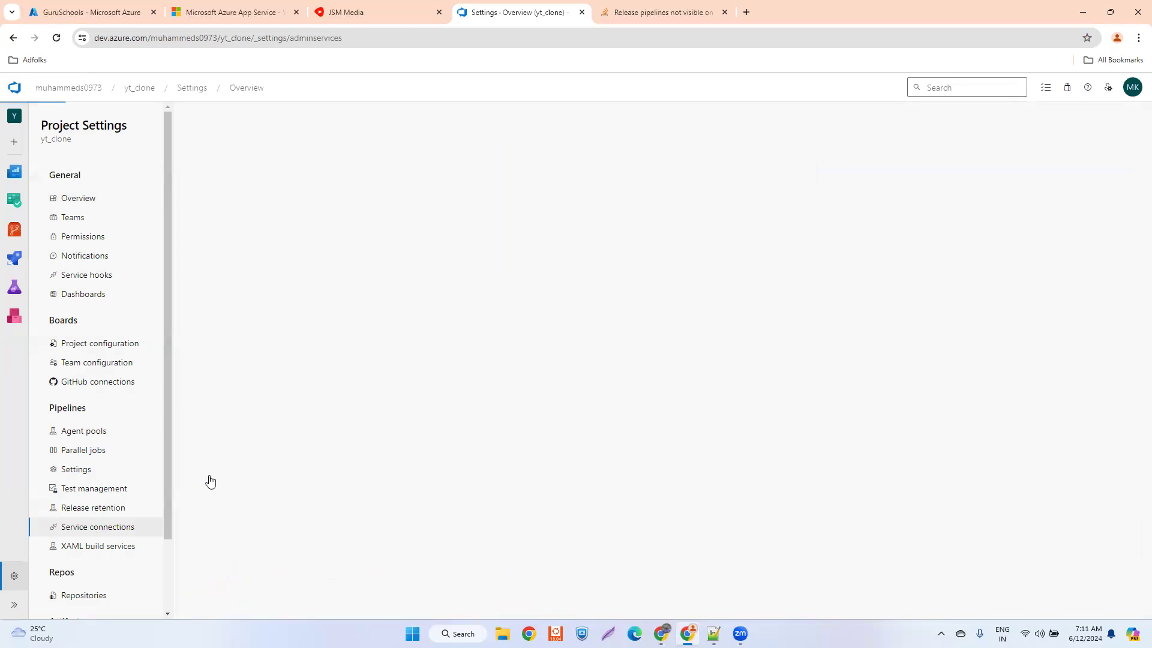
- Close the "Release pipelines not visible" browser page and open the yt_clone project's summary from the organization's project list
{"action": "left_click", "coordinate": [59, 91]}
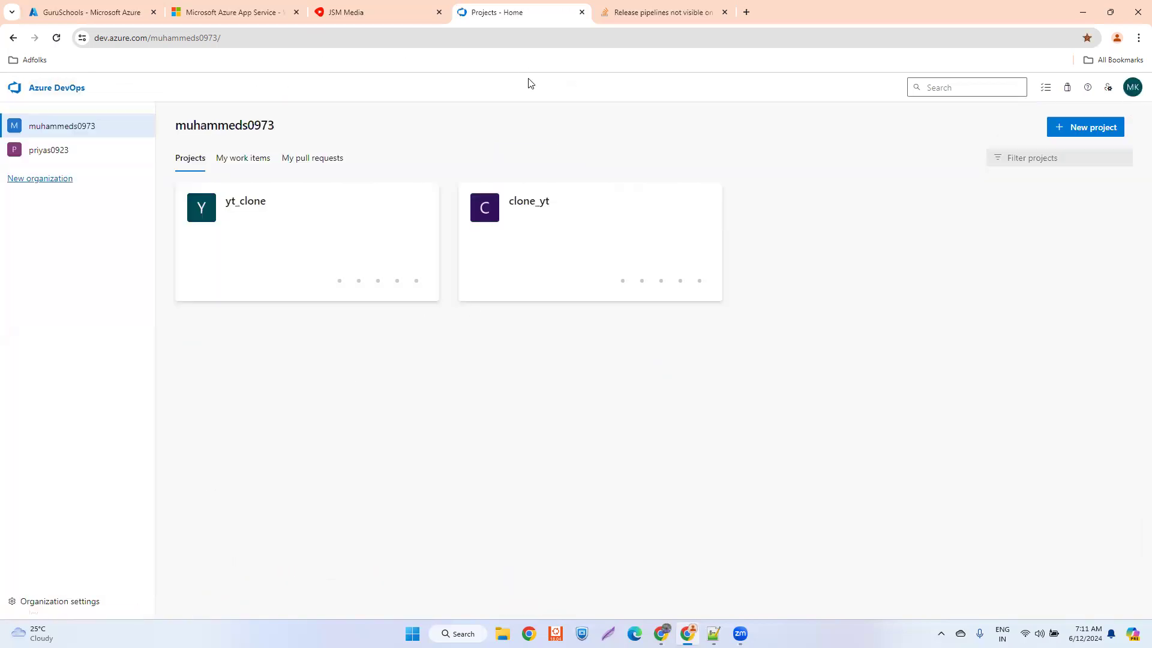
{"action": "left_click", "coordinate": [724, 12]}
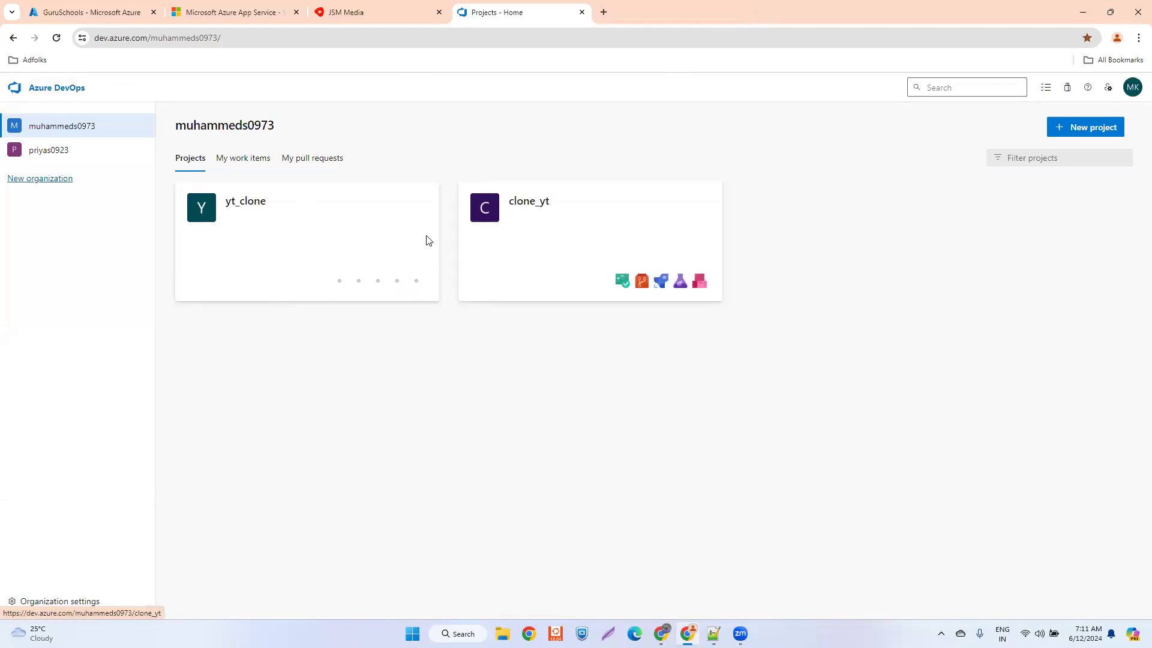
{"action": "left_click", "coordinate": [339, 234]}
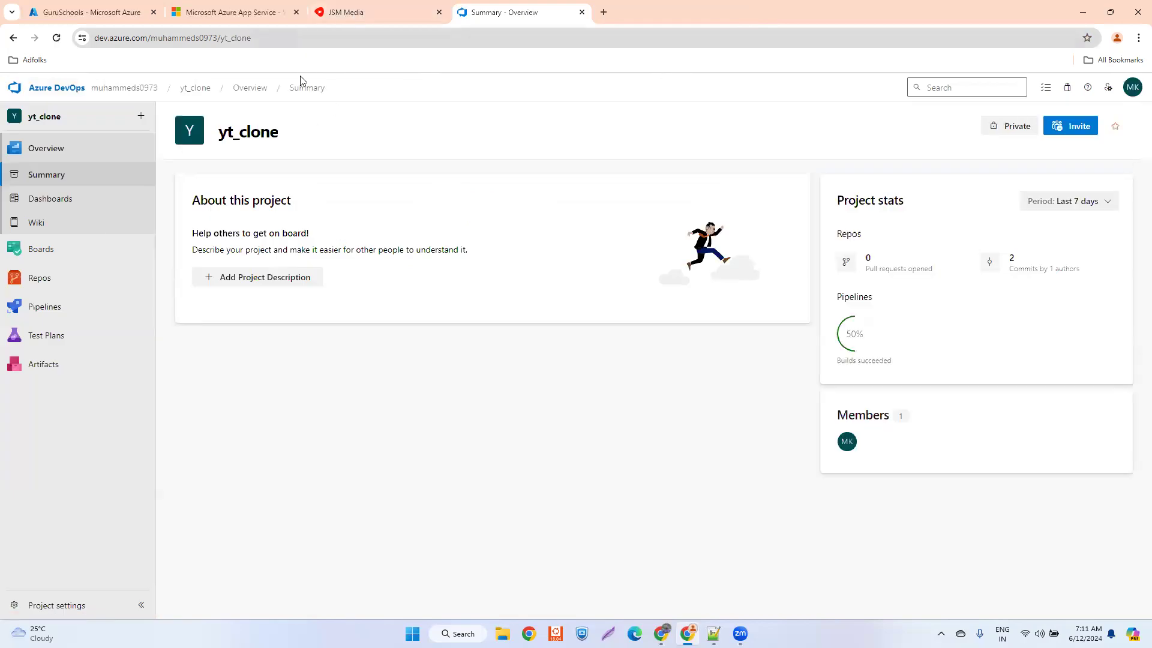
- Switch to the deployed guruschools.azurewebsites.net site, reload its address, and search its videos for "guruschools"
{"action": "left_click", "coordinate": [348, 13]}
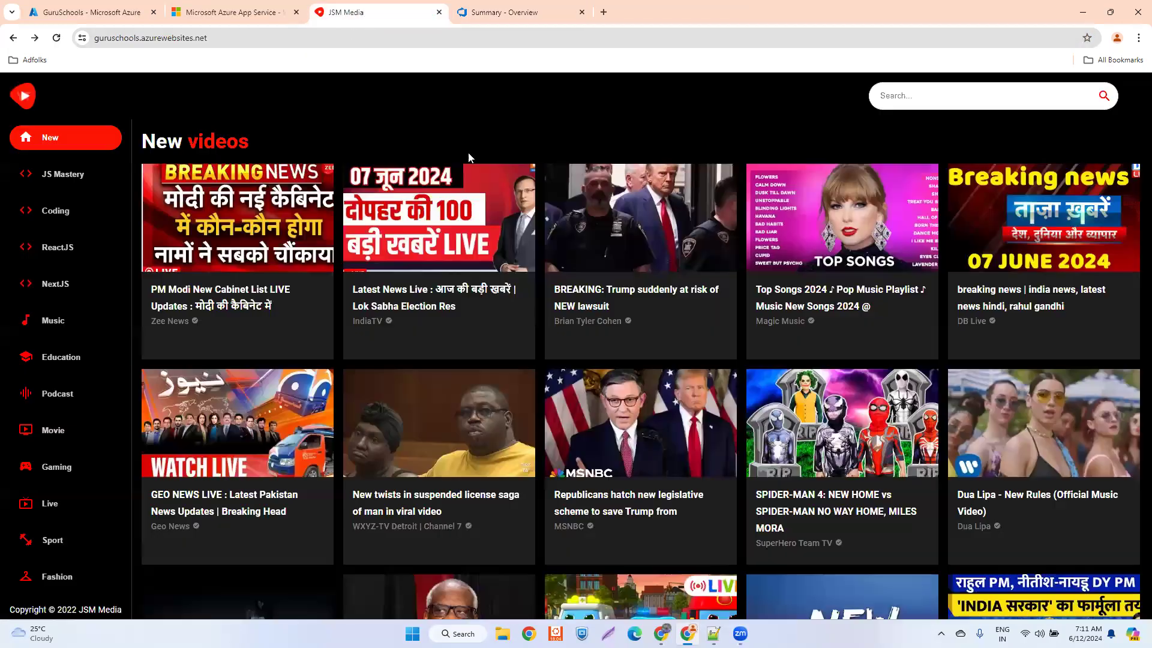
{"action": "left_click", "coordinate": [224, 38]}
{"action": "key", "text": "Return"}
{"action": "left_click", "coordinate": [232, 40]}
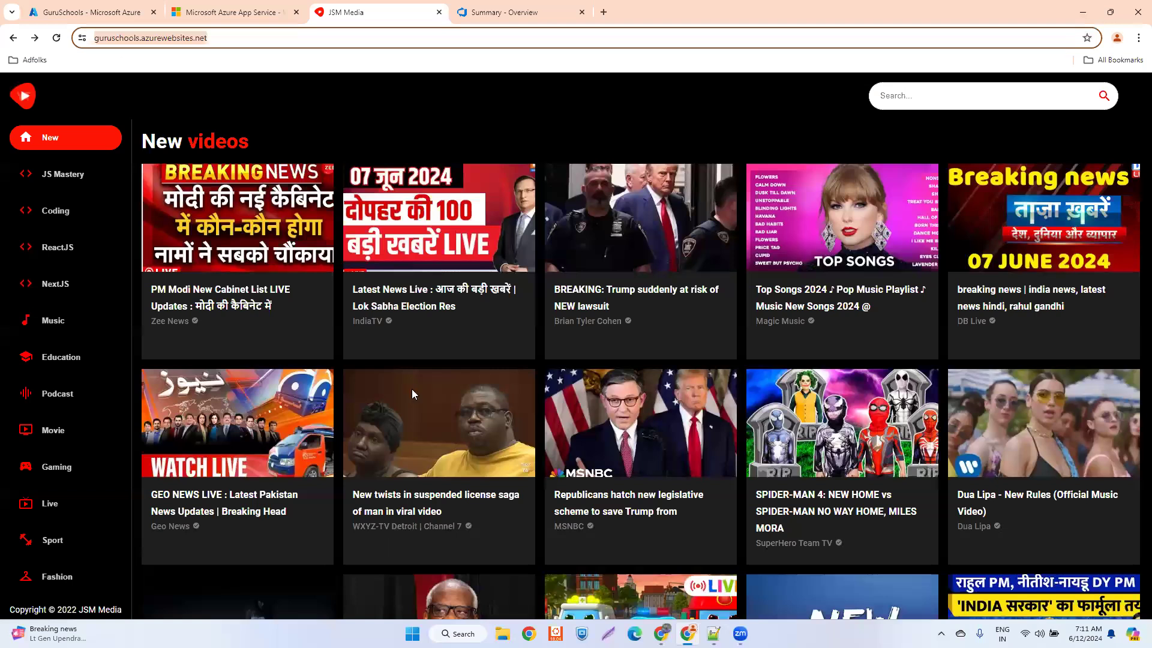
{"action": "left_click", "coordinate": [937, 94]}
{"action": "type", "text": "gurusc"}
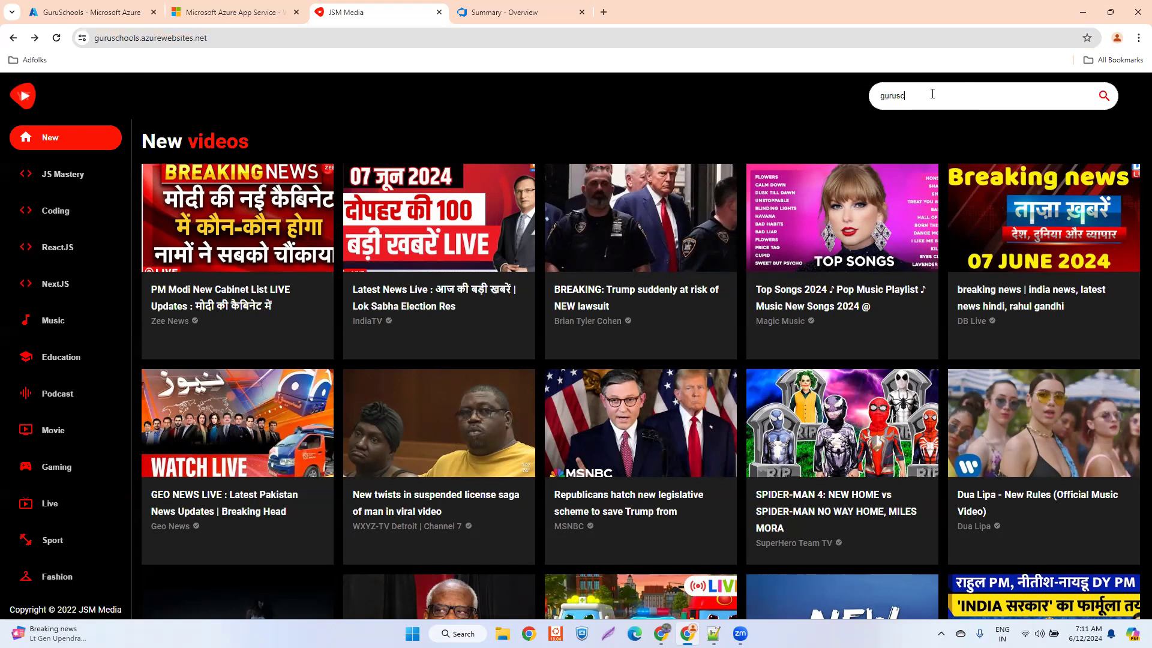
{"action": "key", "text": "Return"}
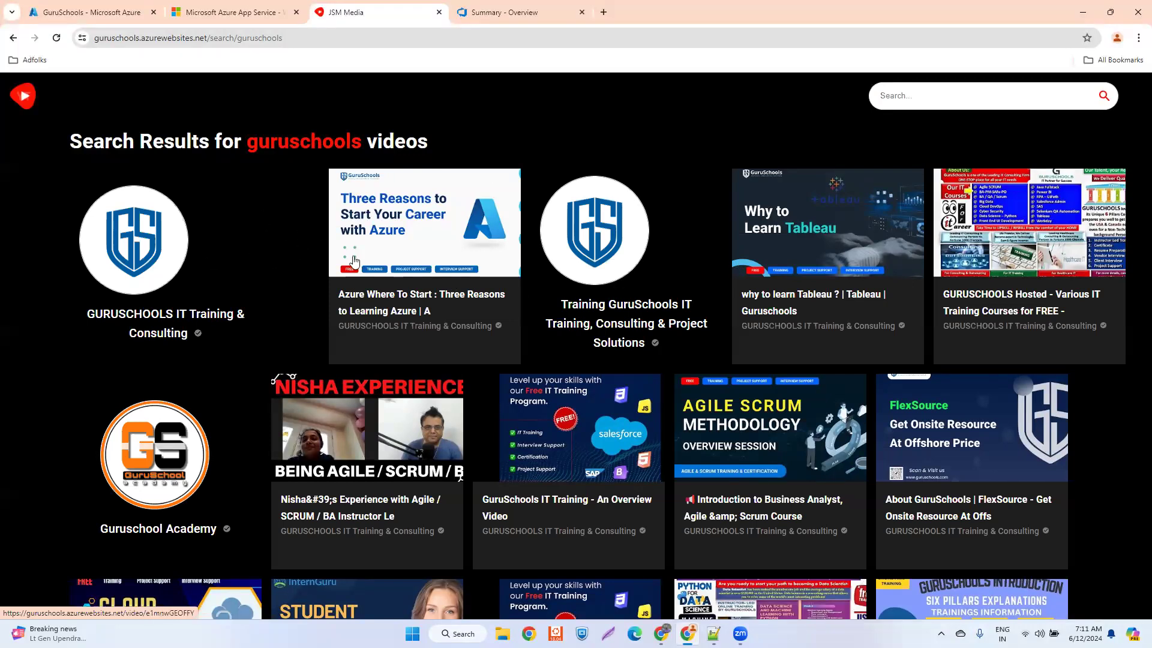
- Play the "Azure Where To Start" video from the search results, skip through it, and return to the site's home page
{"action": "left_click", "coordinate": [397, 216]}
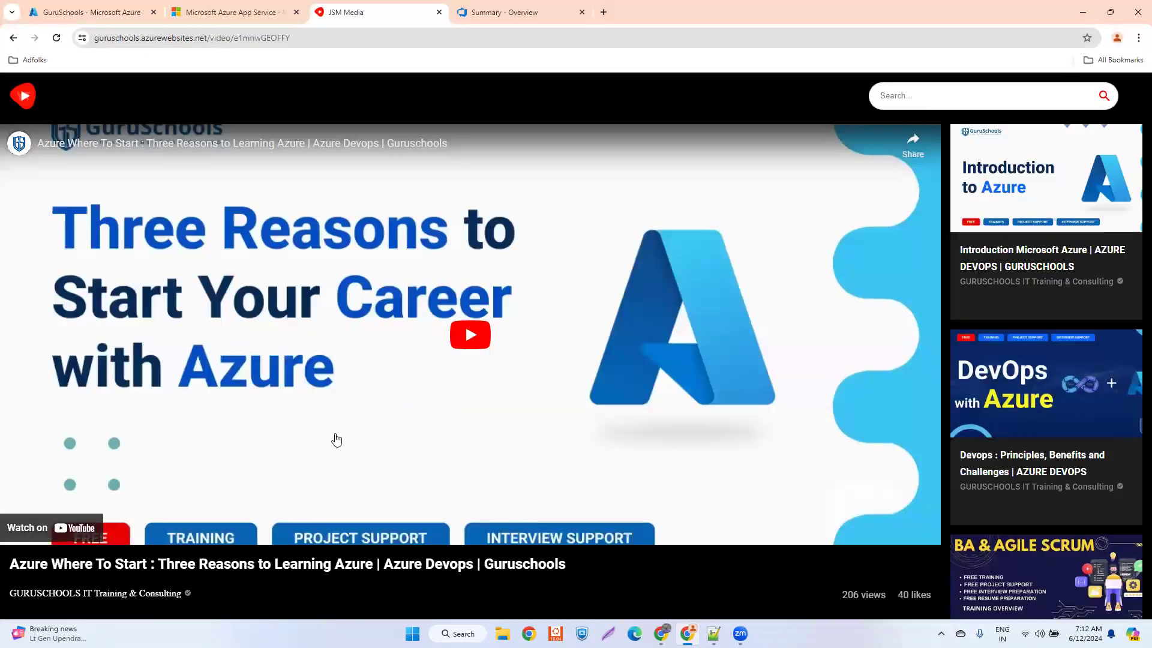
{"action": "left_click", "coordinate": [470, 378]}
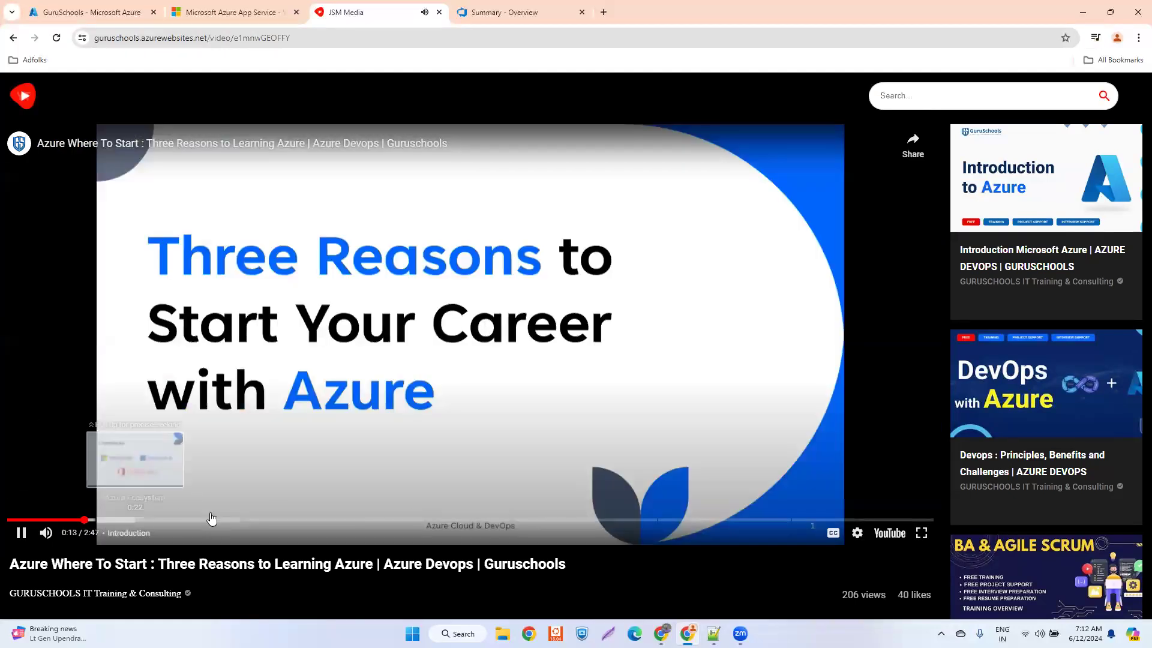
{"action": "left_click", "coordinate": [210, 519]}
{"action": "left_click", "coordinate": [334, 520]}
{"action": "left_click", "coordinate": [444, 519]}
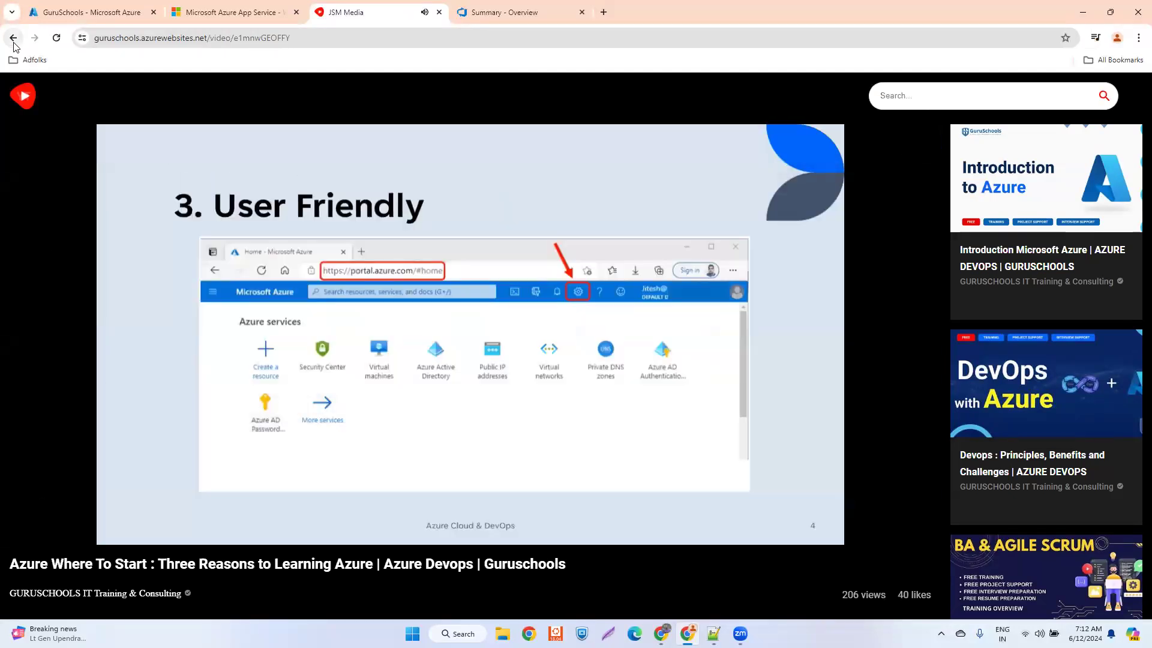
{"action": "left_click", "coordinate": [13, 40]}
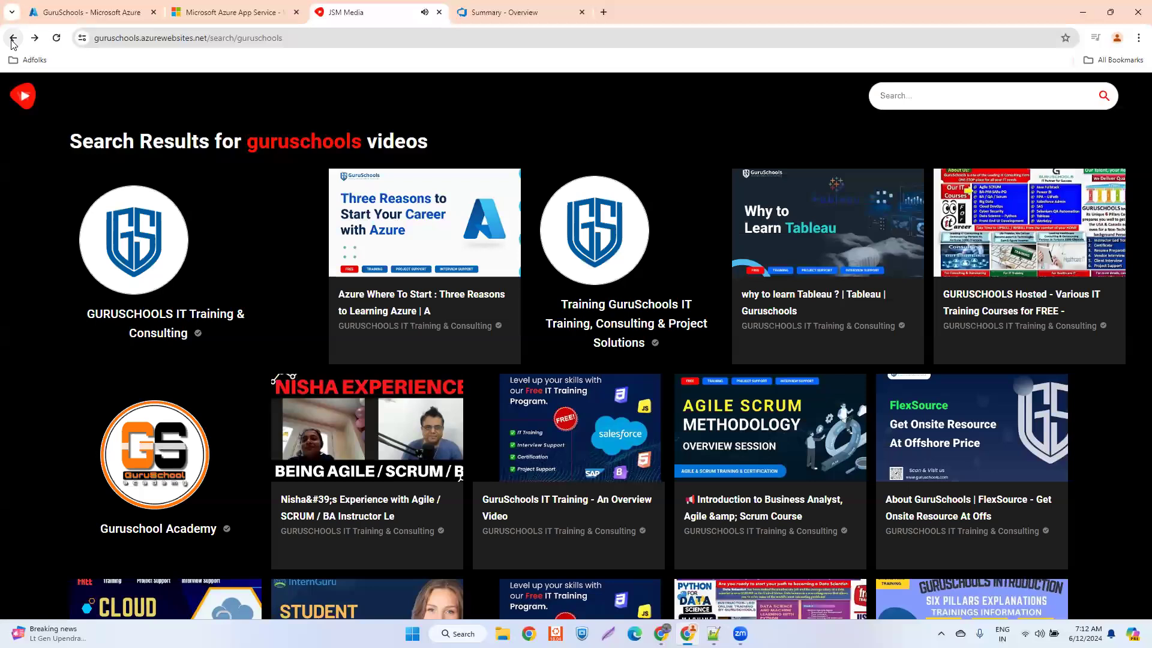
{"action": "left_click", "coordinate": [13, 39]}
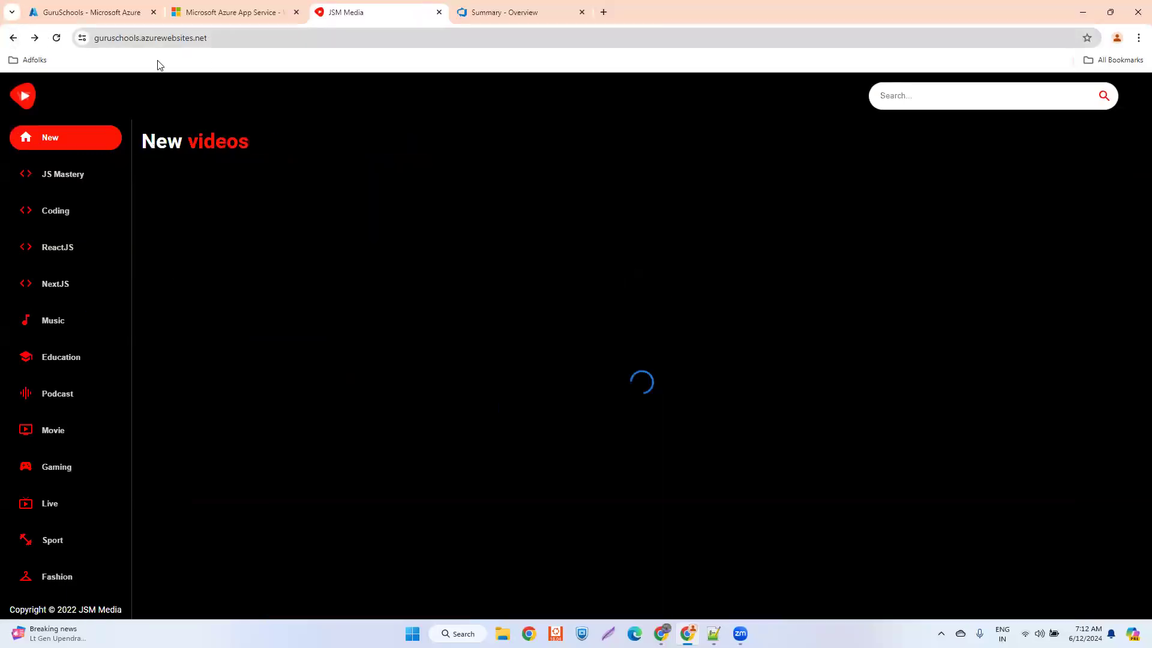
- Return to Azure DevOps and open the clone_yt project's latest pipeline run, checking its related artifacts and stages
{"action": "left_click", "coordinate": [514, 20]}
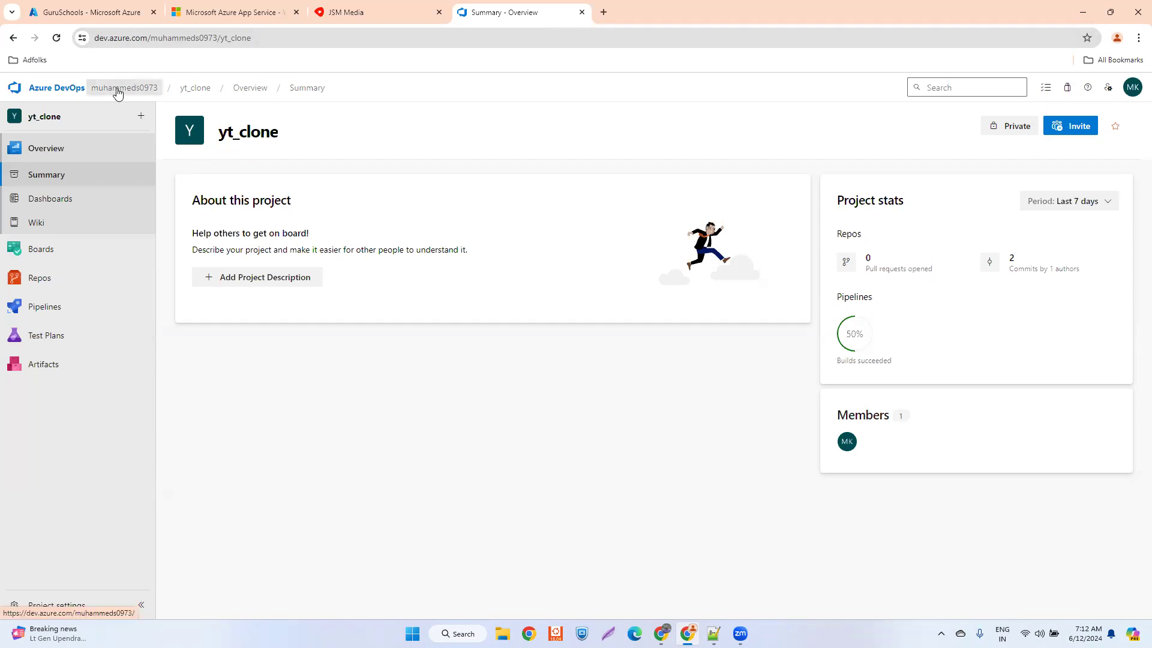
{"action": "left_click", "coordinate": [351, 12]}
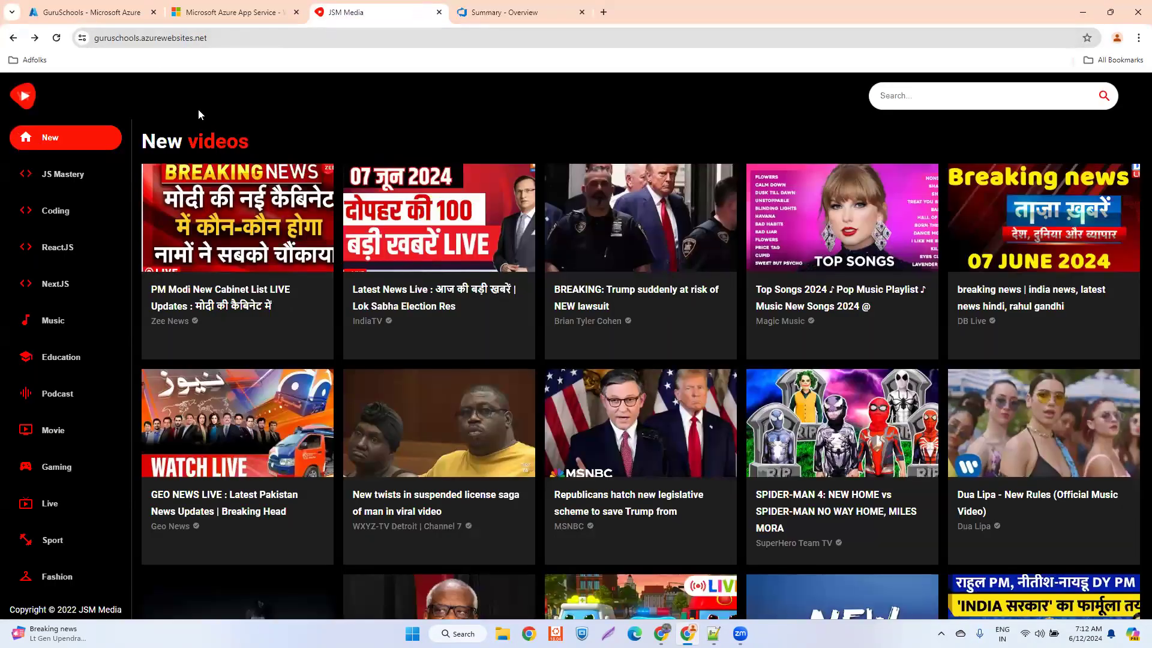
{"action": "left_click", "coordinate": [494, 10]}
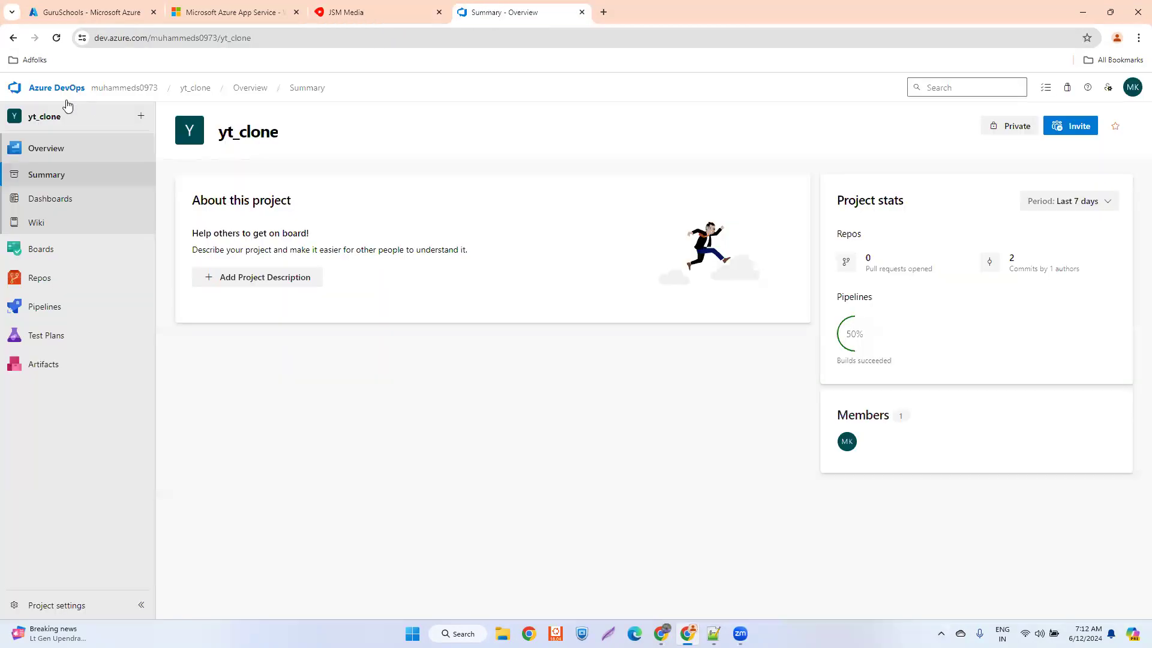
{"action": "left_click", "coordinate": [118, 87]}
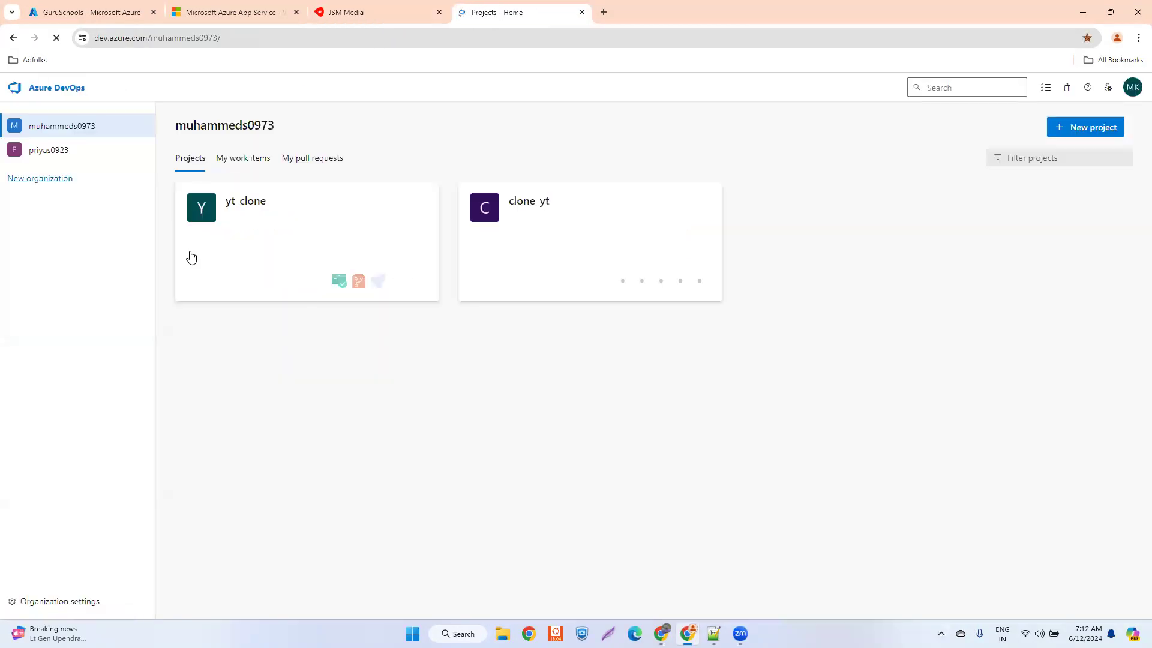
{"action": "left_click", "coordinate": [591, 210]}
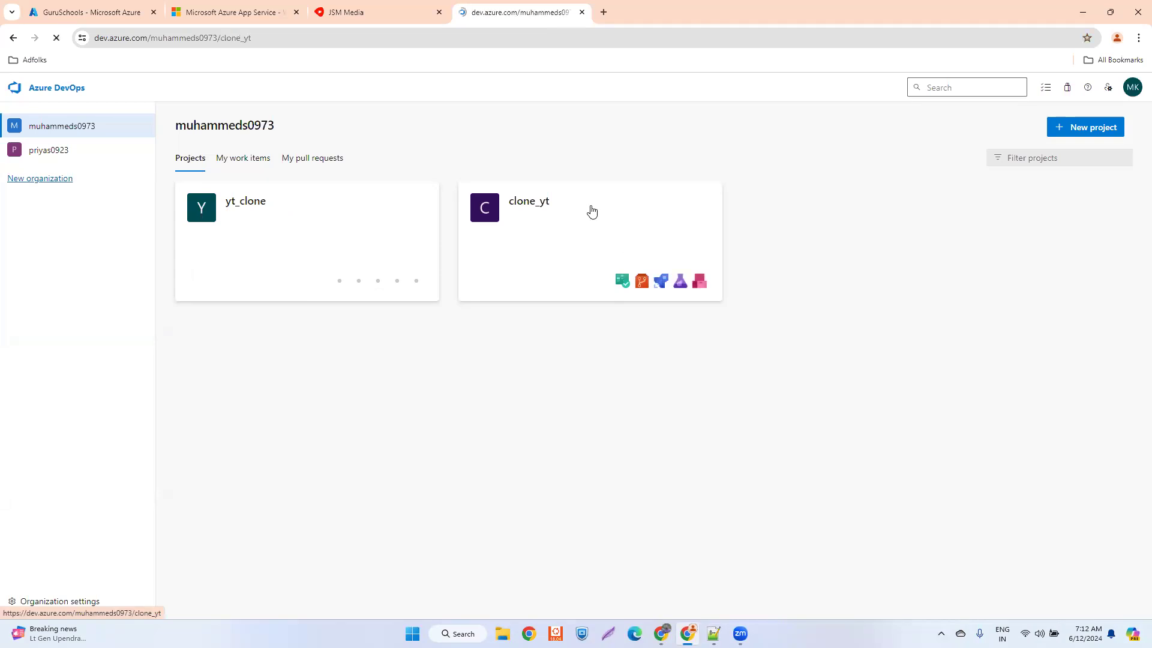
{"action": "mouse_move", "coordinate": [52, 309]}
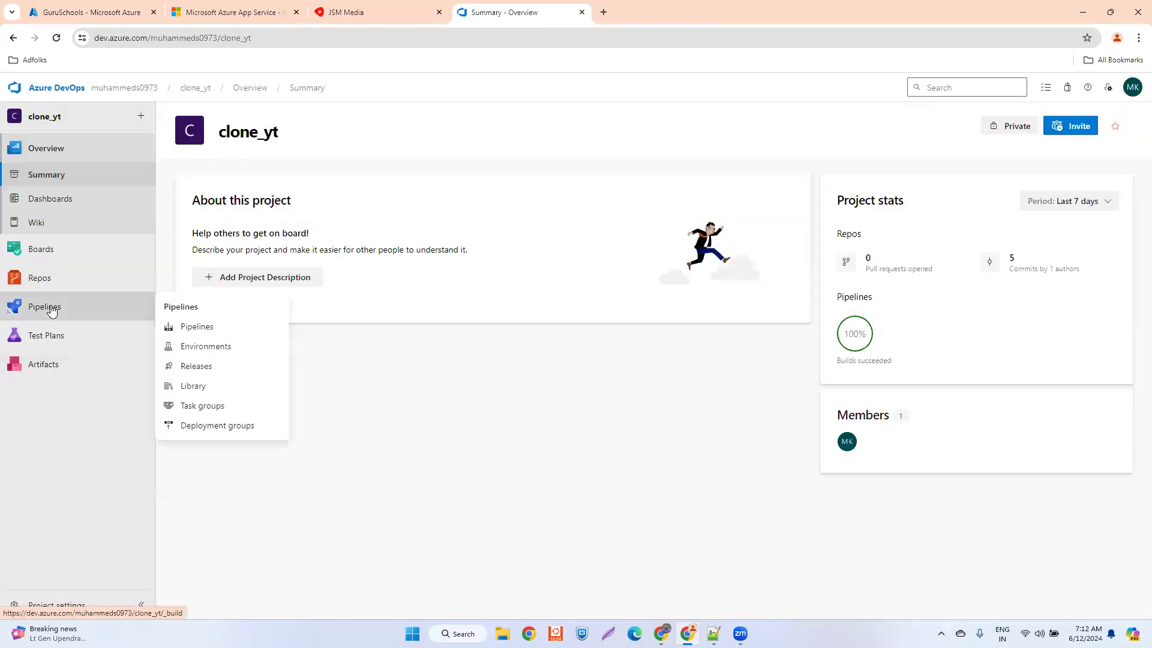
{"action": "left_click", "coordinate": [191, 326]}
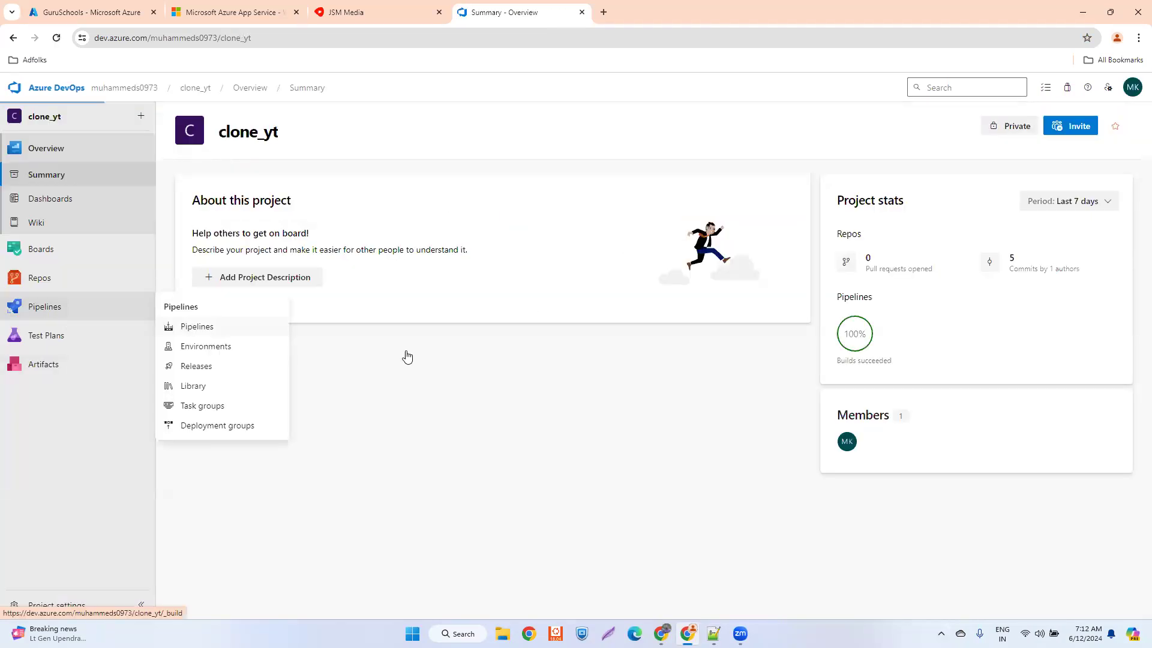
{"action": "left_click", "coordinate": [304, 258]}
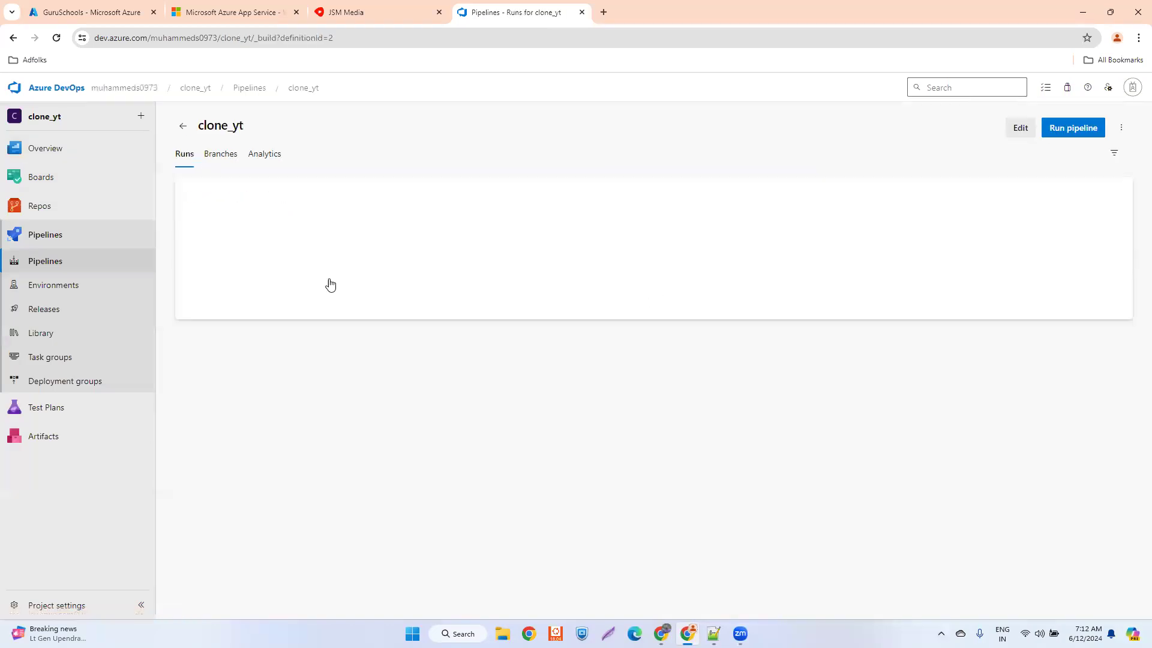
{"action": "left_click", "coordinate": [546, 223]}
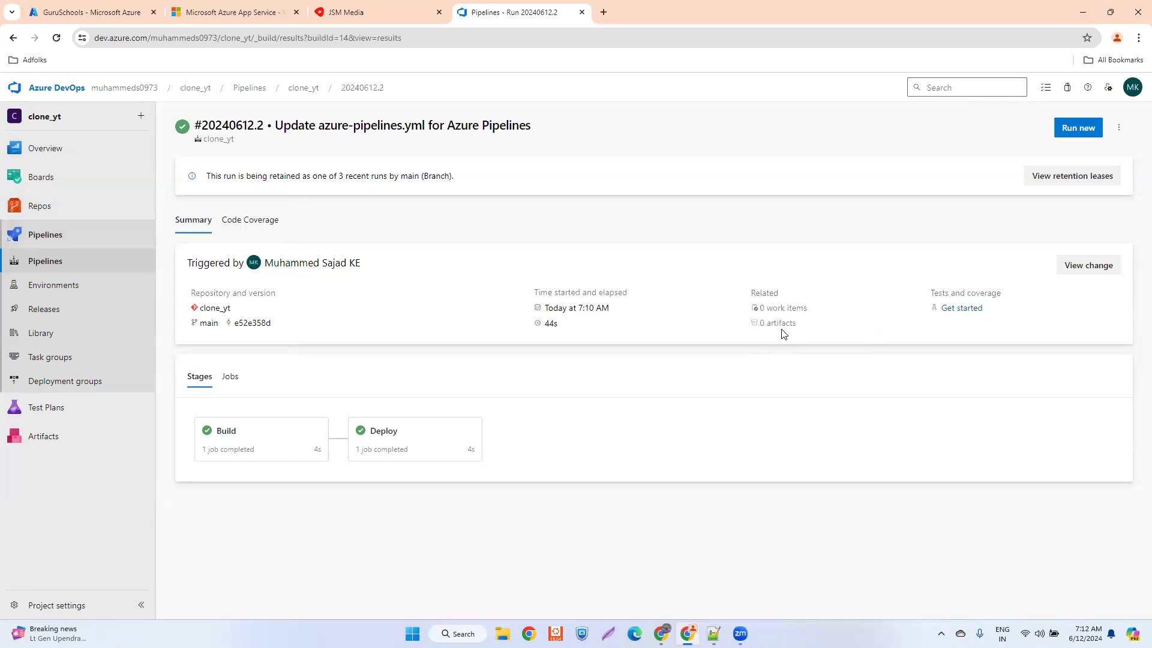
{"action": "left_click_drag", "start_coordinate": [805, 329], "coordinate": [758, 329]}
- Open the clone_yt pipeline's azure-pipelines.yml for editing
{"action": "left_click", "coordinate": [43, 264]}
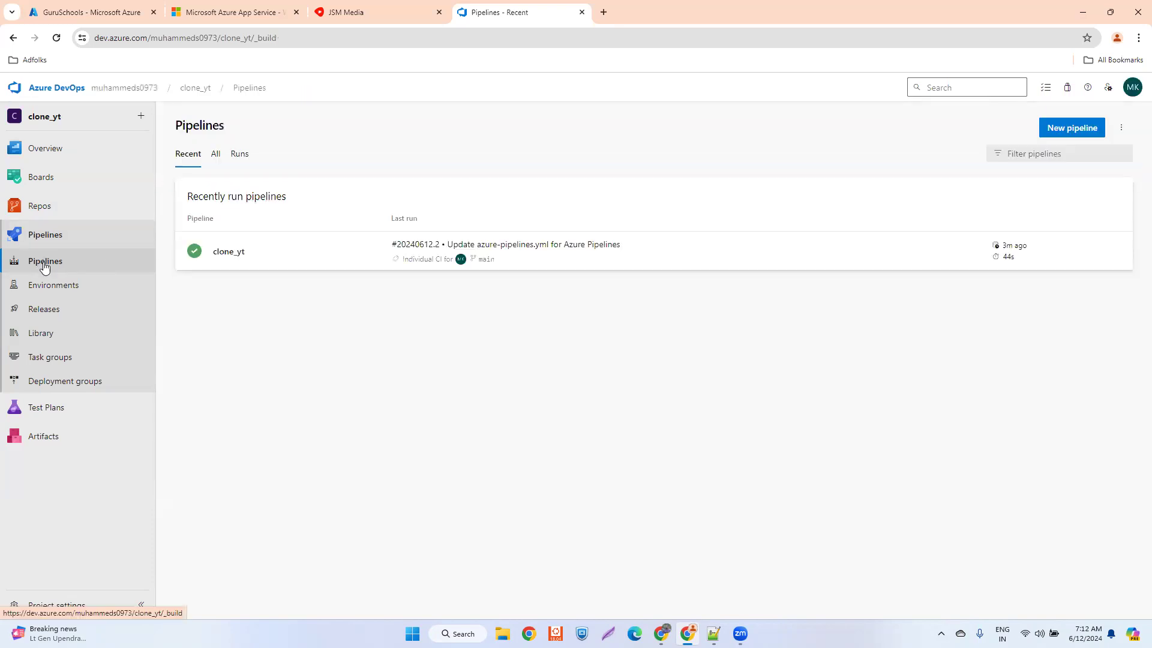
{"action": "left_click", "coordinate": [241, 257]}
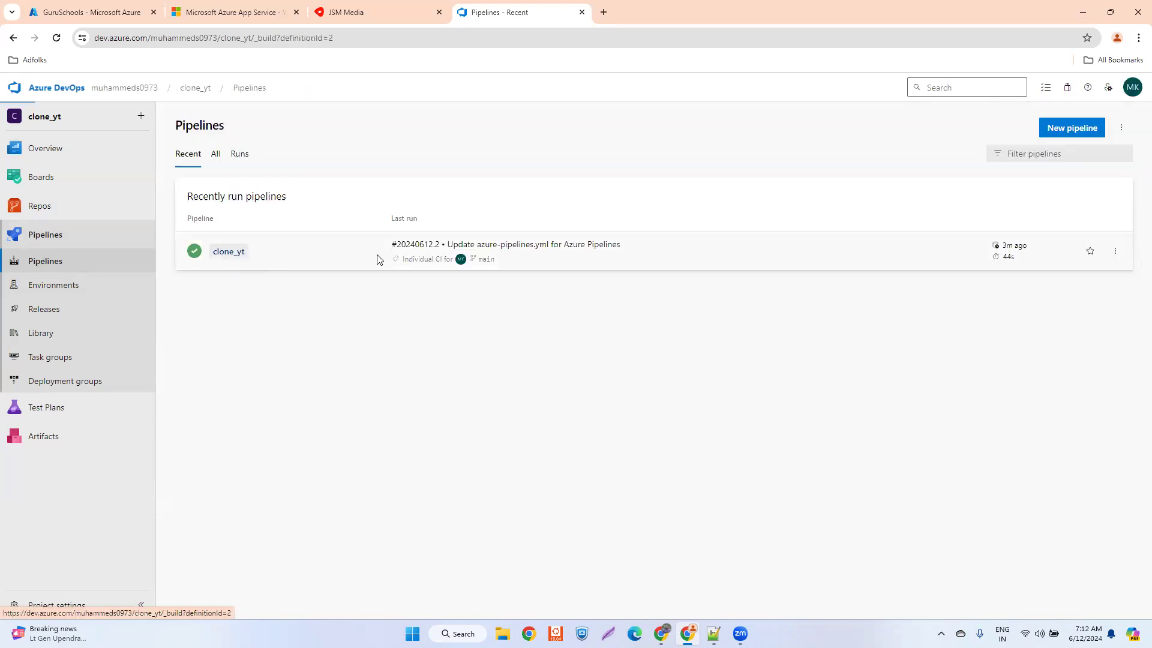
{"action": "left_click", "coordinate": [1022, 132]}
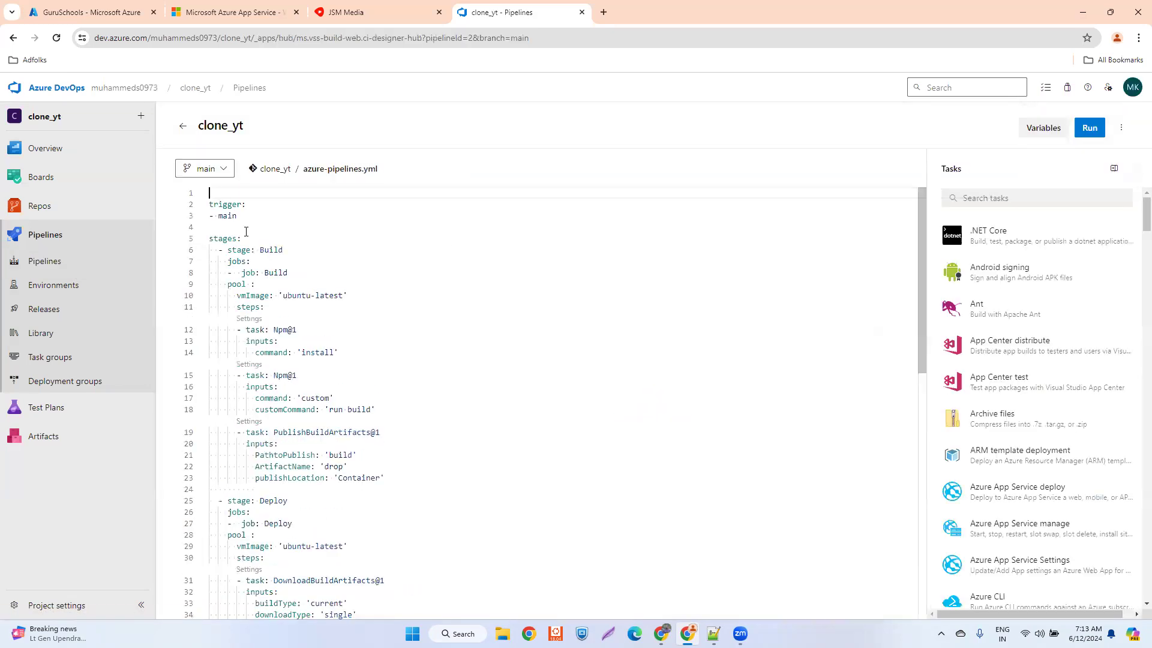
- Examine the Build stage's agent image, npm install and run build tasks, and artifact publishing settings in azure-pipelines.yml
{"action": "left_click", "coordinate": [226, 241]}
{"action": "left_click", "coordinate": [270, 250]}
{"action": "left_click", "coordinate": [295, 297]}
{"action": "left_click", "coordinate": [313, 352]}
{"action": "left_click", "coordinate": [320, 398]}
{"action": "left_click", "coordinate": [343, 410]}
{"action": "left_click", "coordinate": [307, 432]}
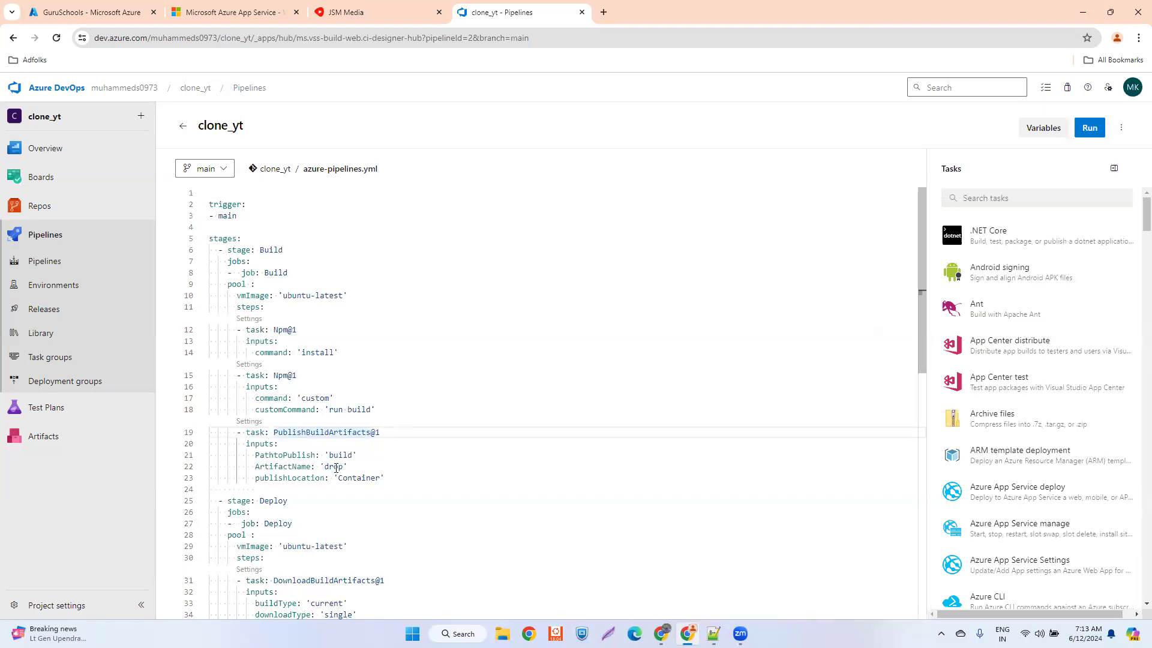
{"action": "left_click", "coordinate": [354, 478]}
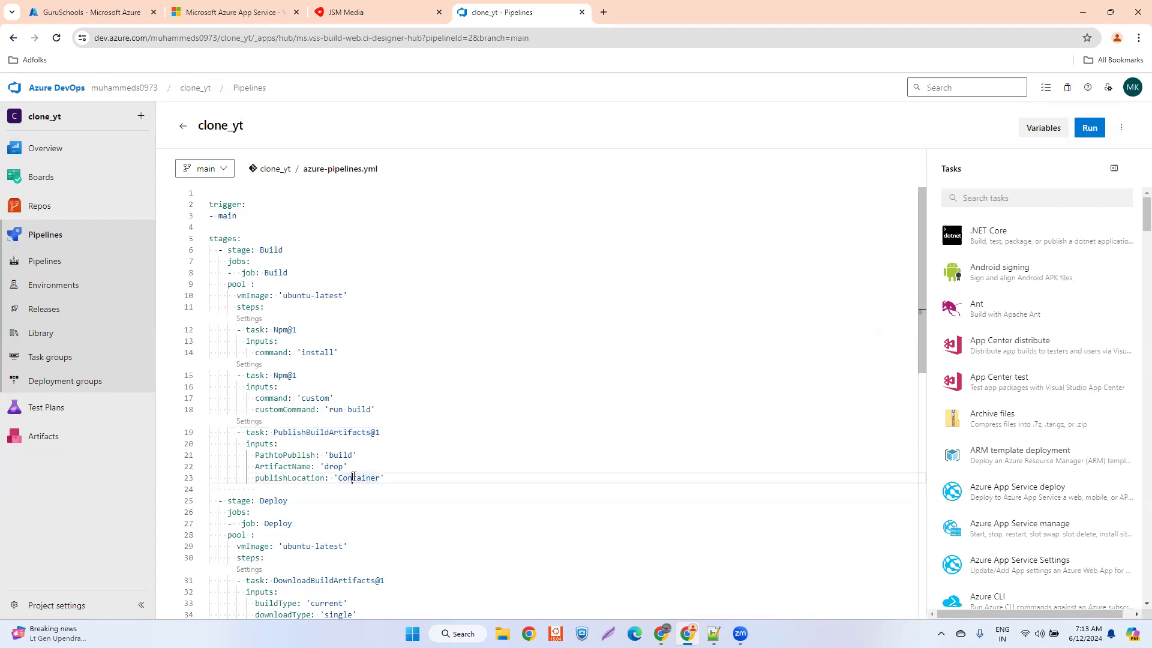
- Delete the blank line between the Build stage's publishLocation setting and the Deploy stage
{"action": "left_click", "coordinate": [242, 490]}
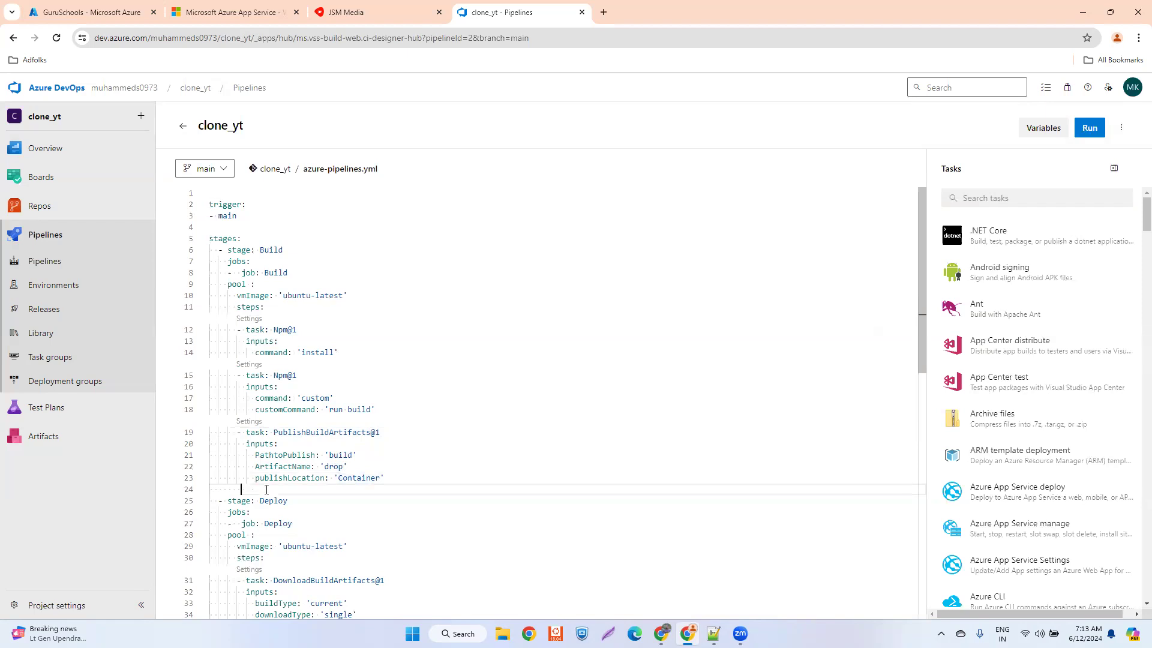
{"action": "key", "text": "BackSpace"}
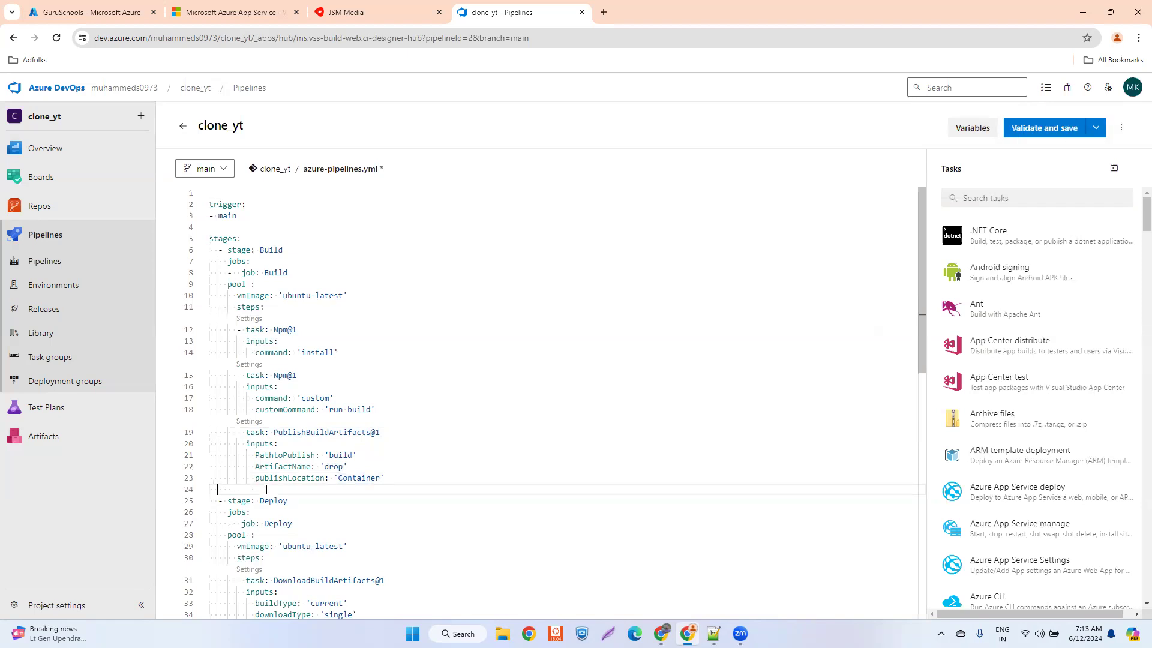
{"action": "key", "text": "BackSpace"}
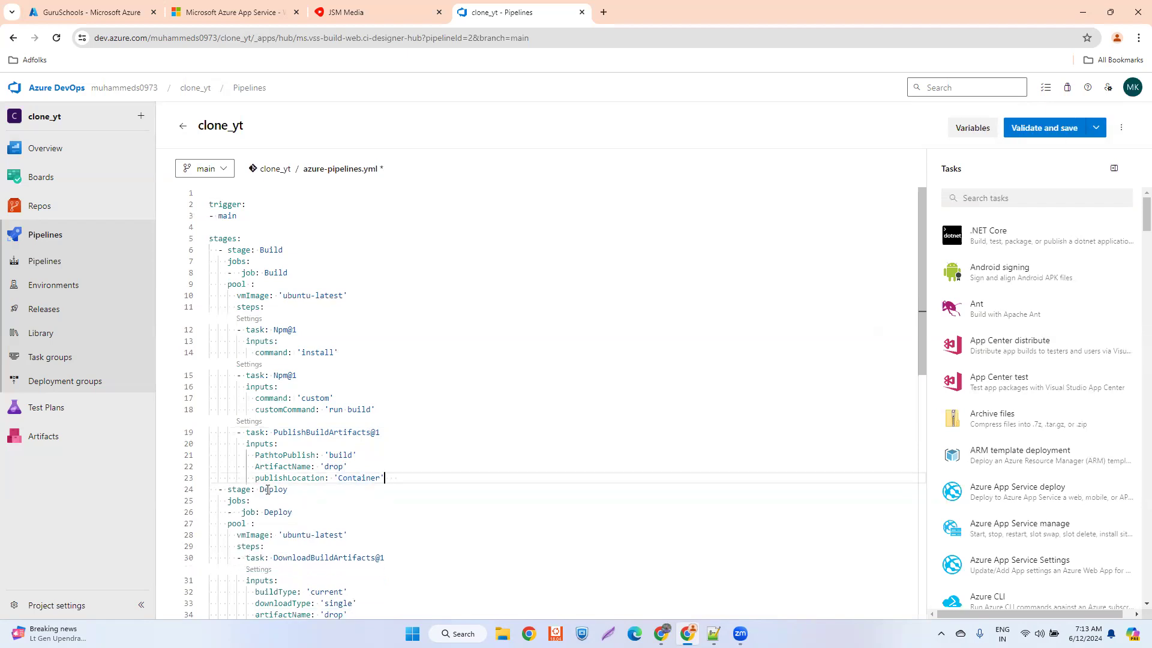
- Set downloadType to 'specific' in the Deploy stage's DownloadBuildArtifacts@1 task
{"action": "scroll", "coordinate": [440, 376], "scroll_direction": "down", "scroll_amount": 3}
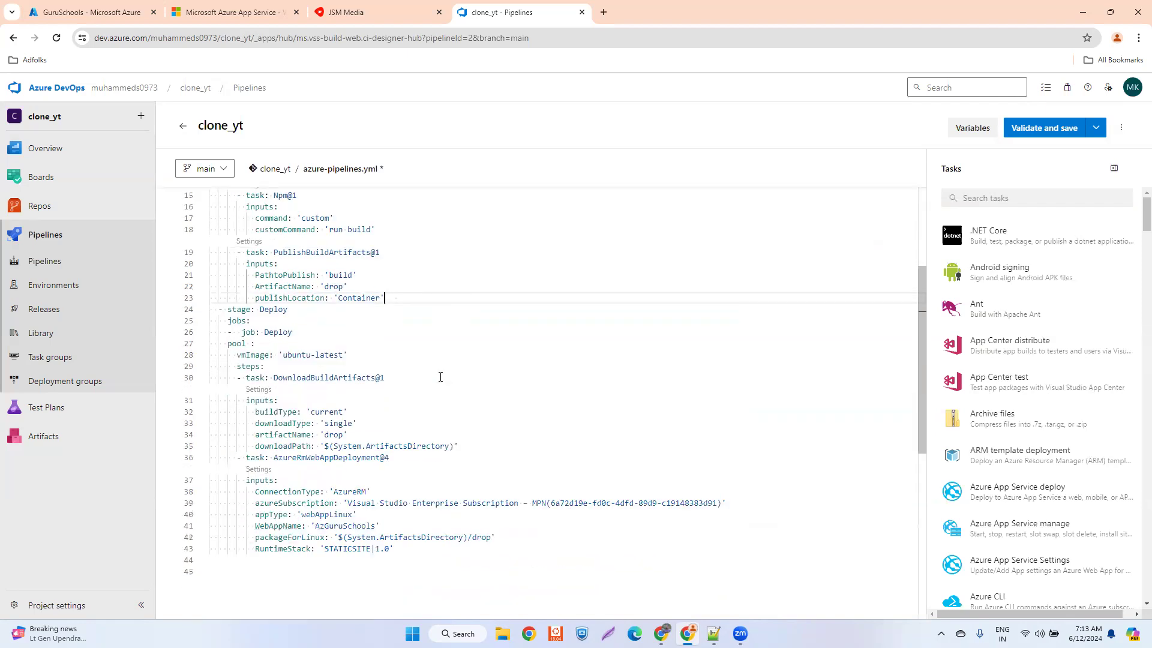
{"action": "scroll", "coordinate": [440, 376], "scroll_direction": "down", "scroll_amount": 1}
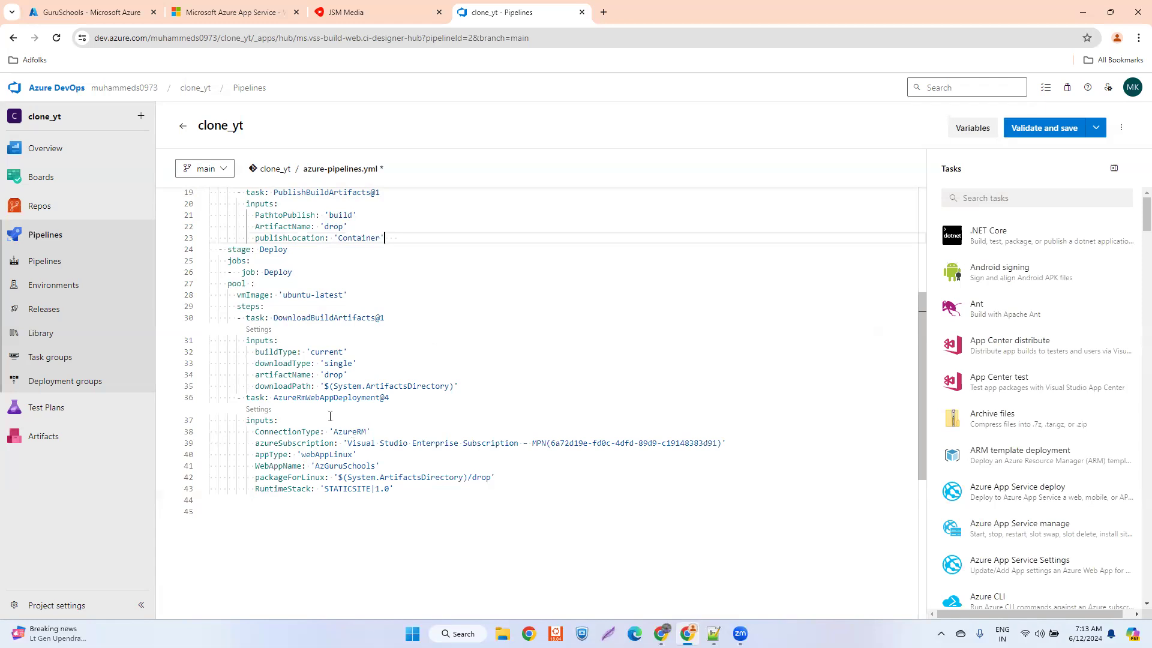
{"action": "scroll", "coordinate": [286, 364], "scroll_direction": "up", "scroll_amount": 5}
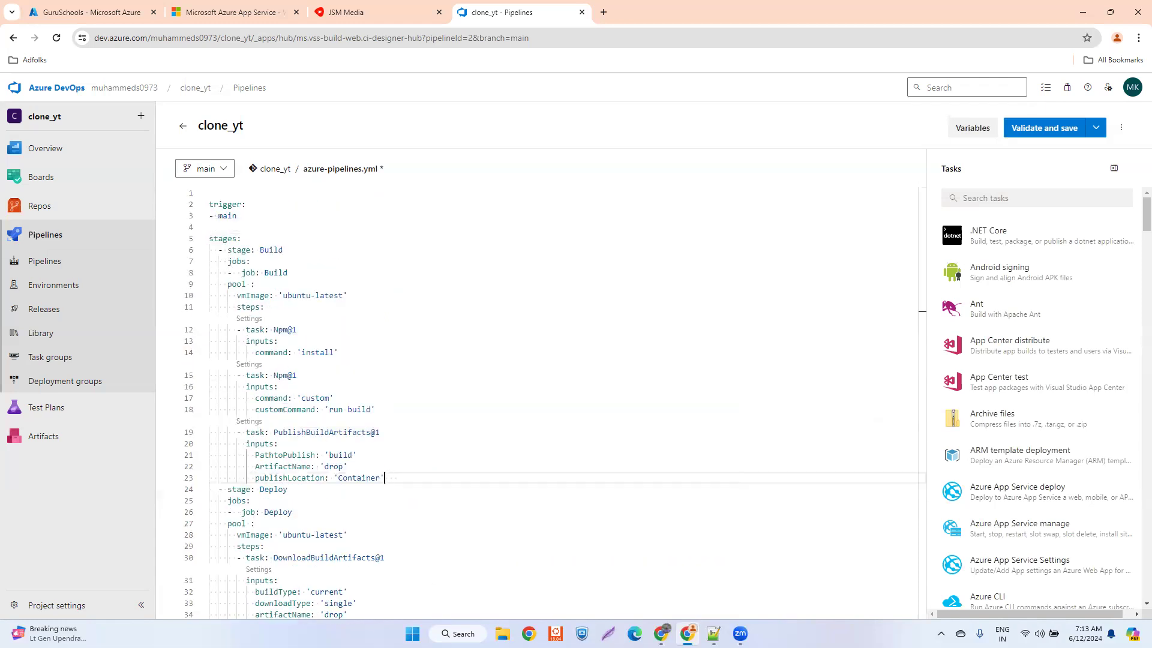
{"action": "left_click", "coordinate": [262, 249]}
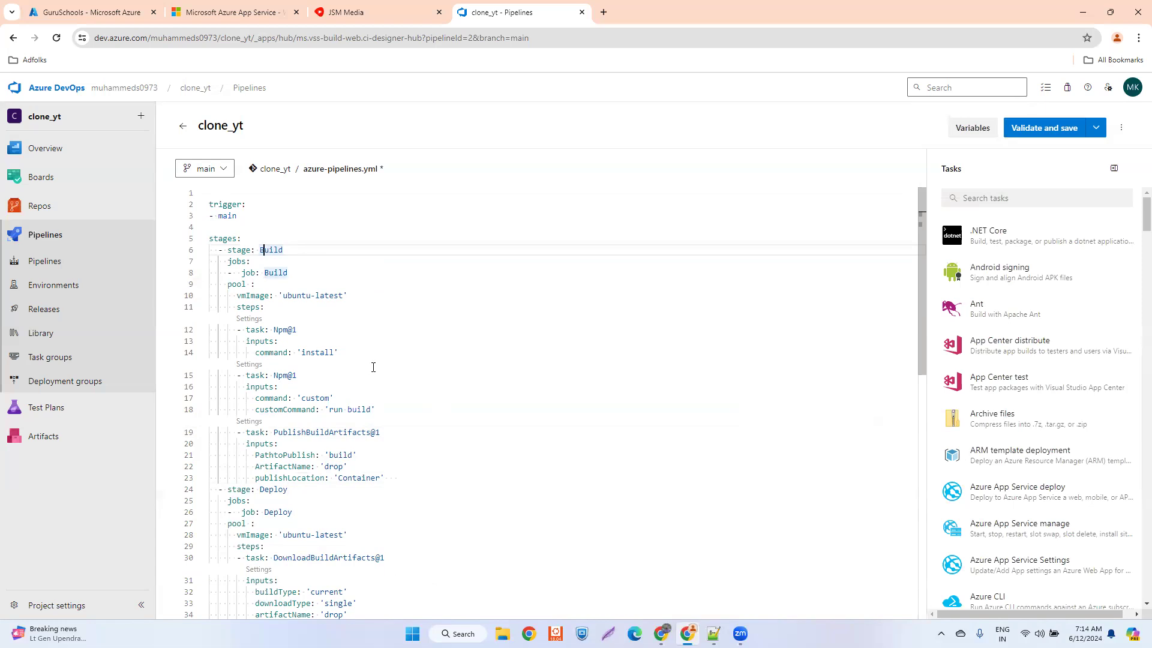
{"action": "scroll", "coordinate": [373, 367], "scroll_direction": "down", "scroll_amount": 1}
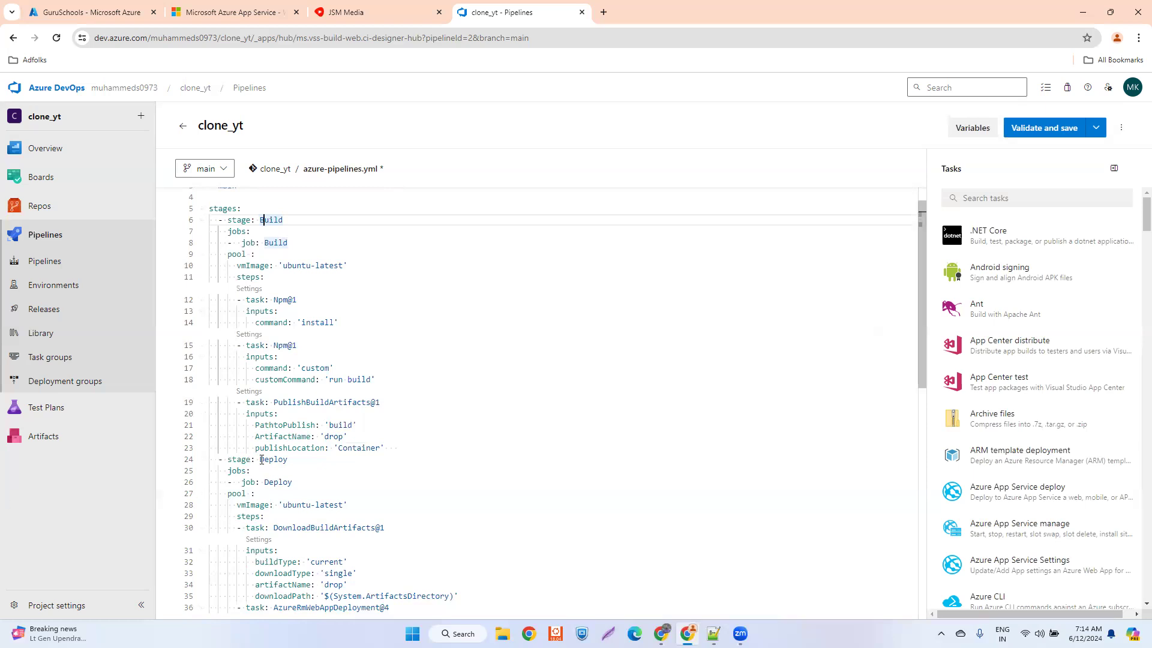
{"action": "scroll", "coordinate": [335, 487], "scroll_direction": "down", "scroll_amount": 1}
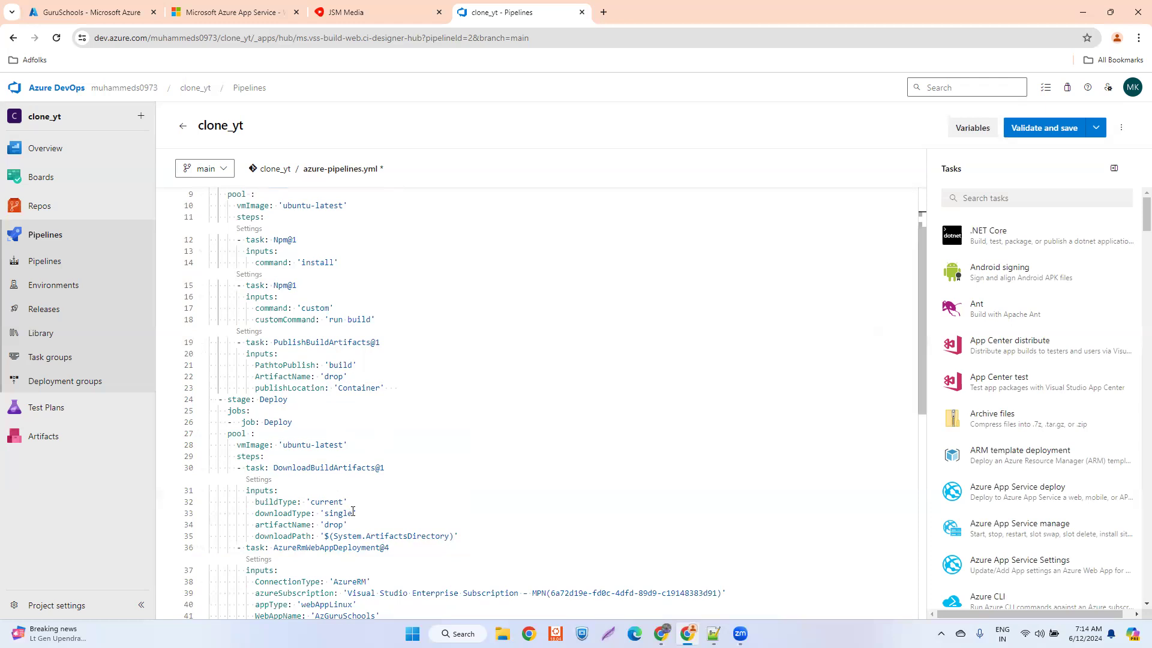
{"action": "left_click_drag", "start_coordinate": [353, 511], "coordinate": [324, 514]}
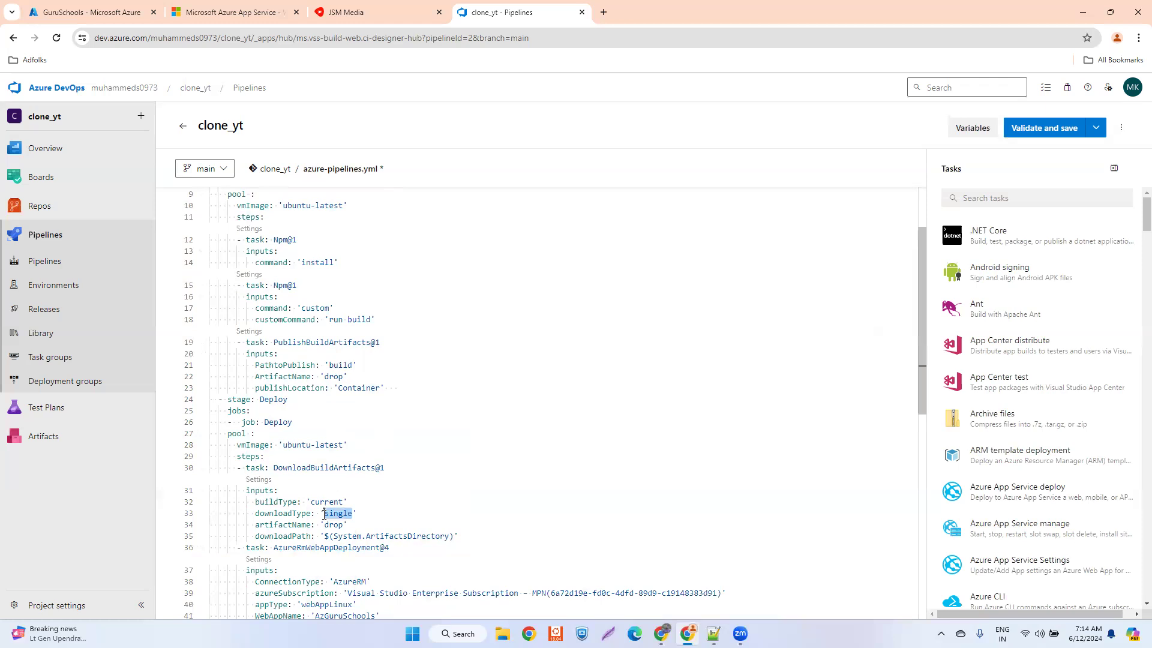
{"action": "type", "text": "specific"}
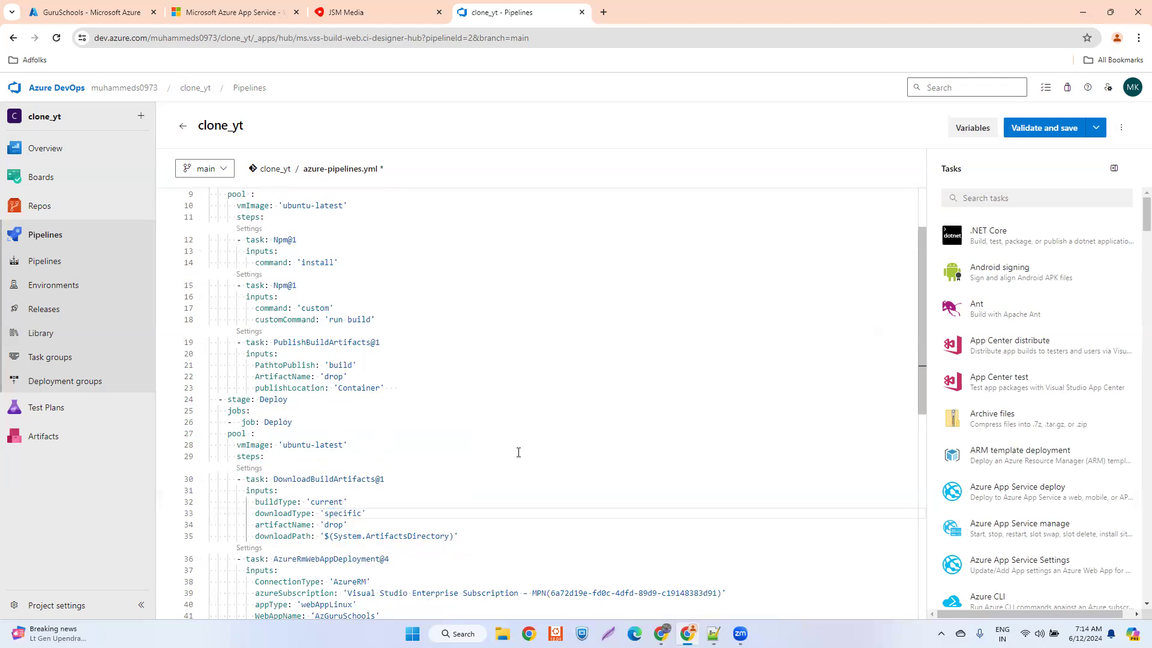
{"action": "left_click", "coordinate": [488, 410]}
{"action": "scroll", "coordinate": [535, 378], "scroll_direction": "up", "scroll_amount": 3}
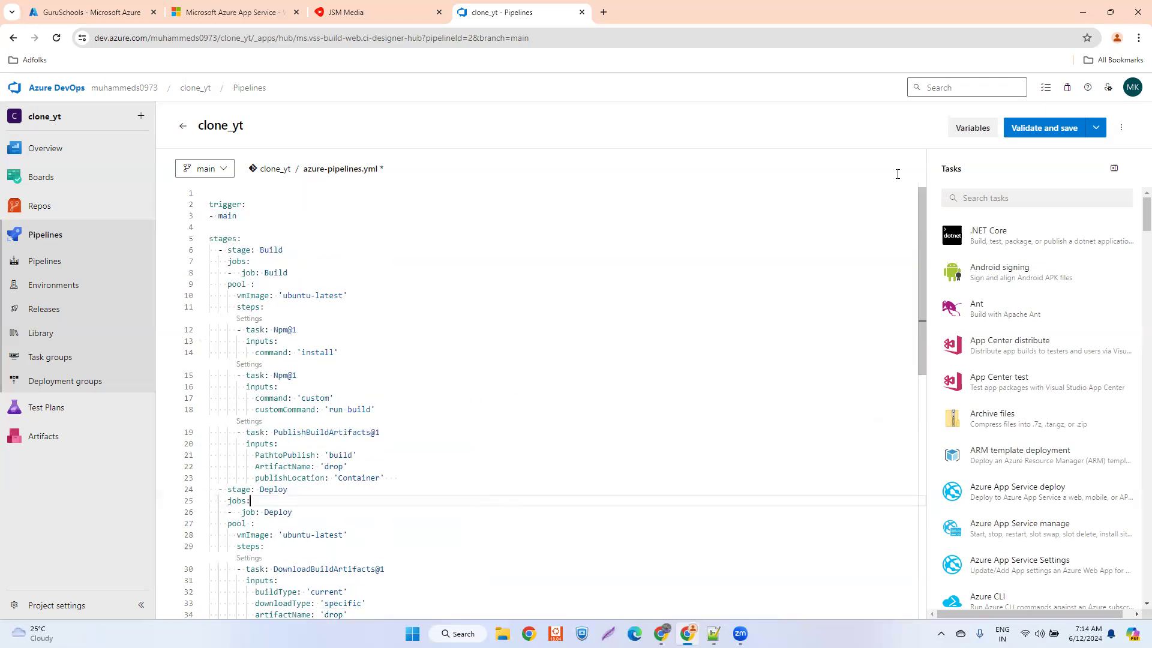
- Validate and save azure-pipelines.yml to the main branch, and open the clone_yt pipeline's newest run
{"action": "left_click", "coordinate": [1043, 127]}
{"action": "left_click", "coordinate": [1121, 592]}
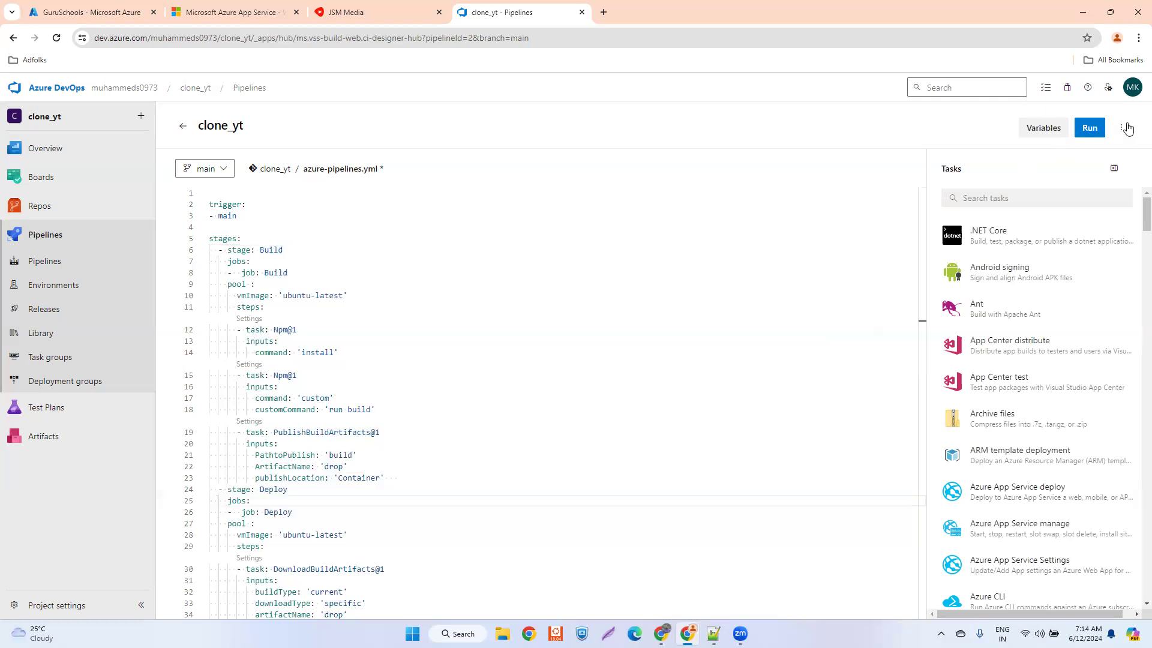
{"action": "left_click", "coordinate": [48, 262]}
{"action": "left_click", "coordinate": [283, 256]}
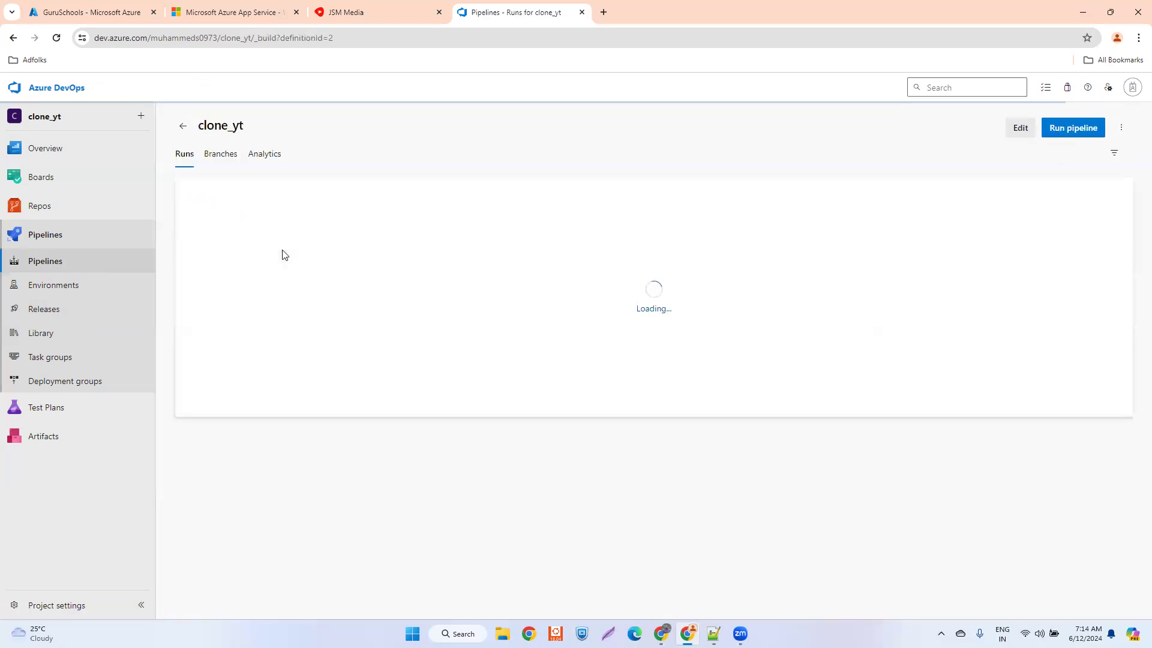
{"action": "left_click", "coordinate": [518, 222]}
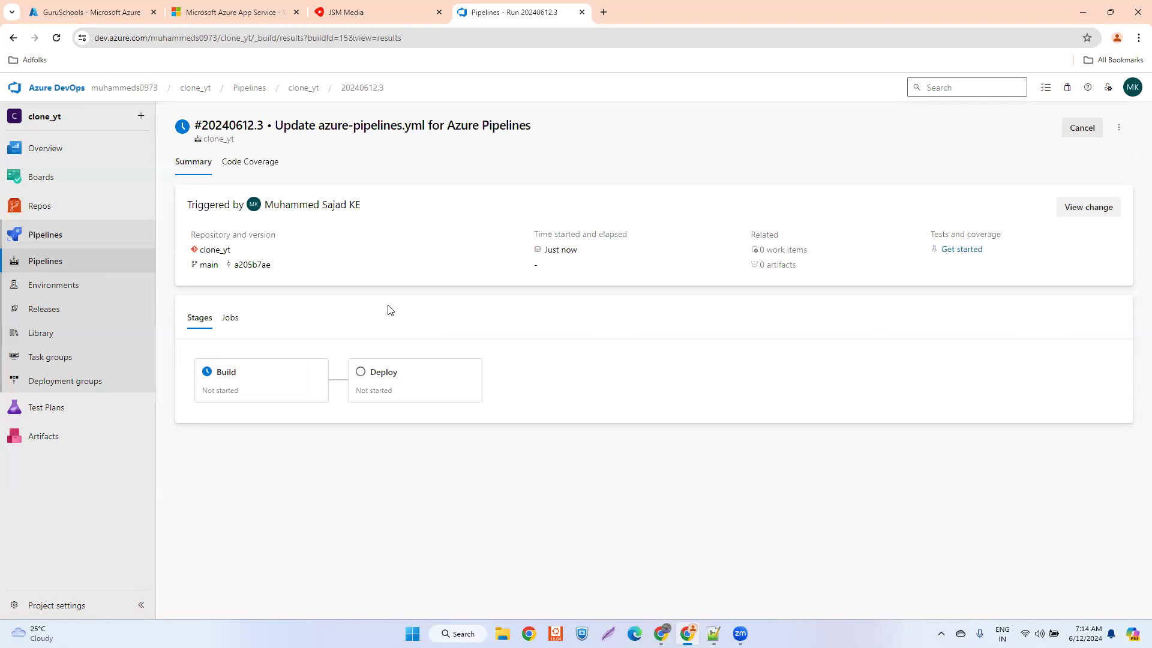
- Examine the Build stage's job steps and logs in run #20240612.3
{"action": "left_click", "coordinate": [250, 387]}
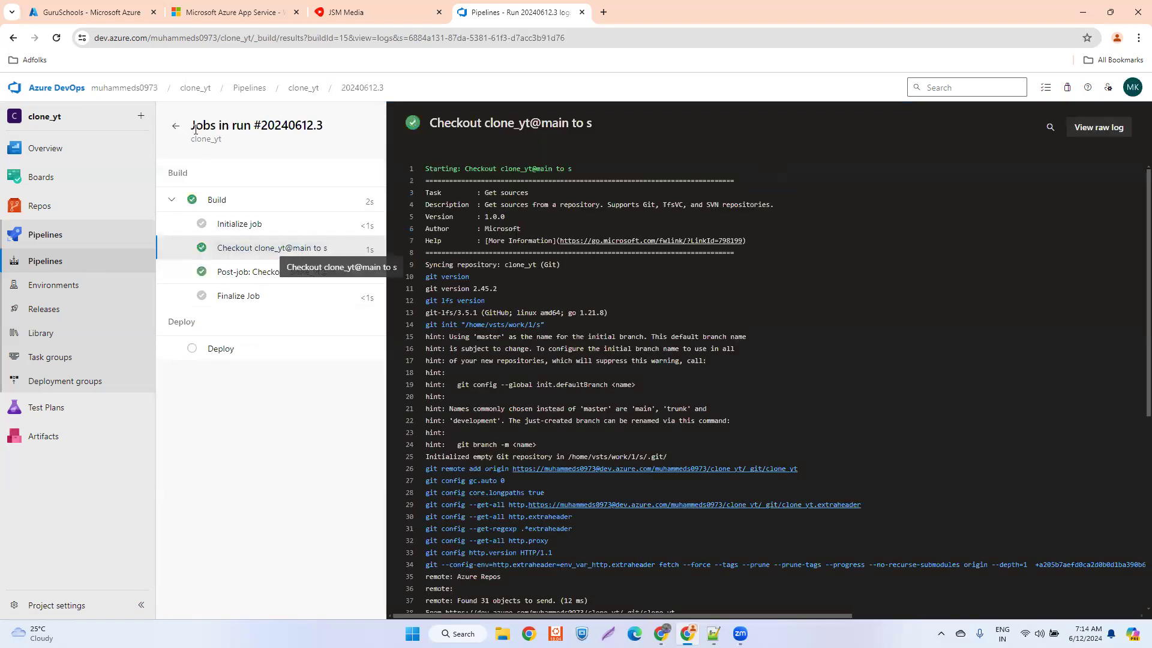
{"action": "left_click", "coordinate": [175, 125]}
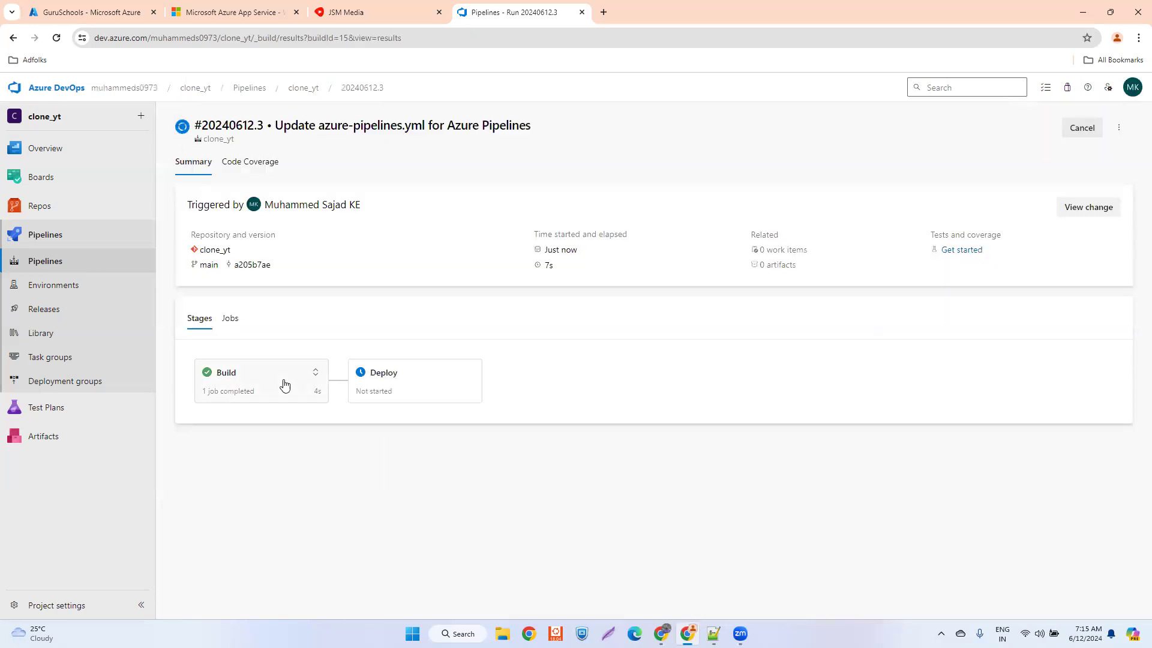
{"action": "left_click", "coordinate": [276, 383]}
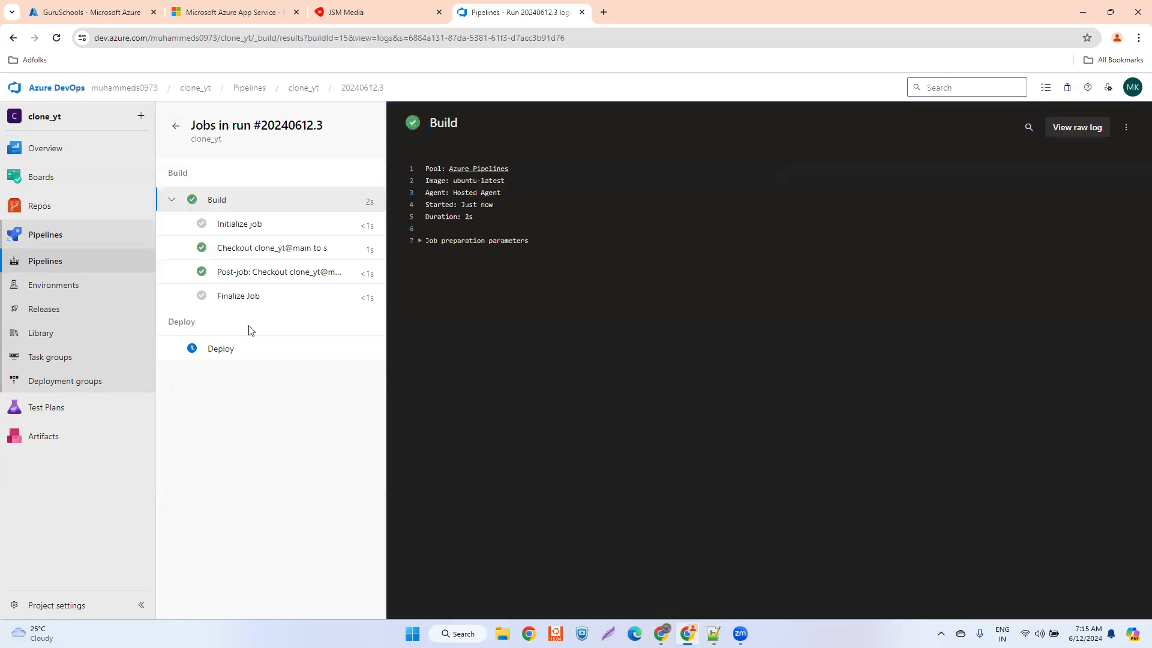
{"action": "left_click", "coordinate": [176, 125]}
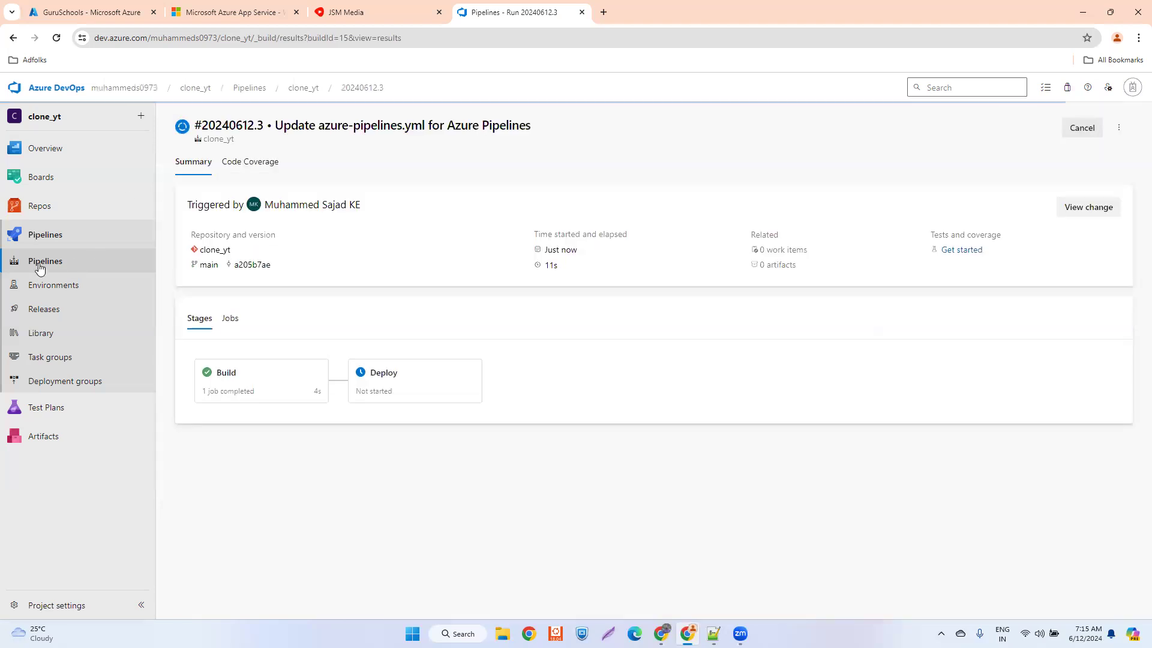
- Reopen run #20240612.3 from the clone_yt pipeline, cancel it, and return to the list of recently run pipelines
{"action": "left_click", "coordinate": [39, 268]}
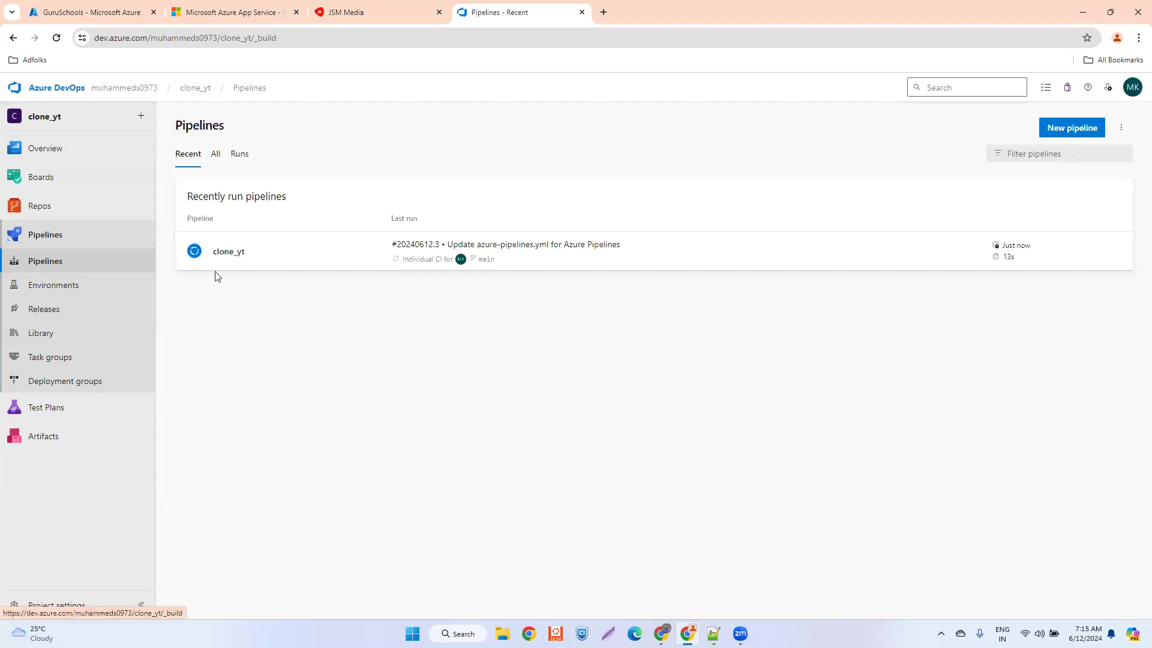
{"action": "left_click", "coordinate": [263, 254]}
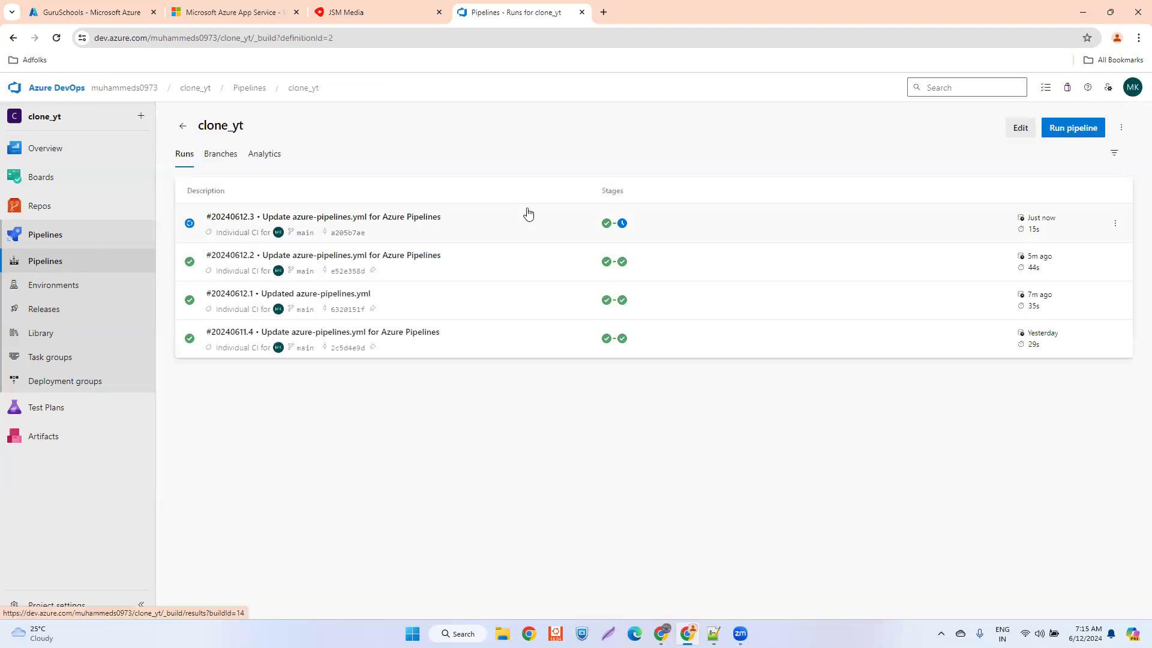
{"action": "left_click", "coordinate": [508, 217]}
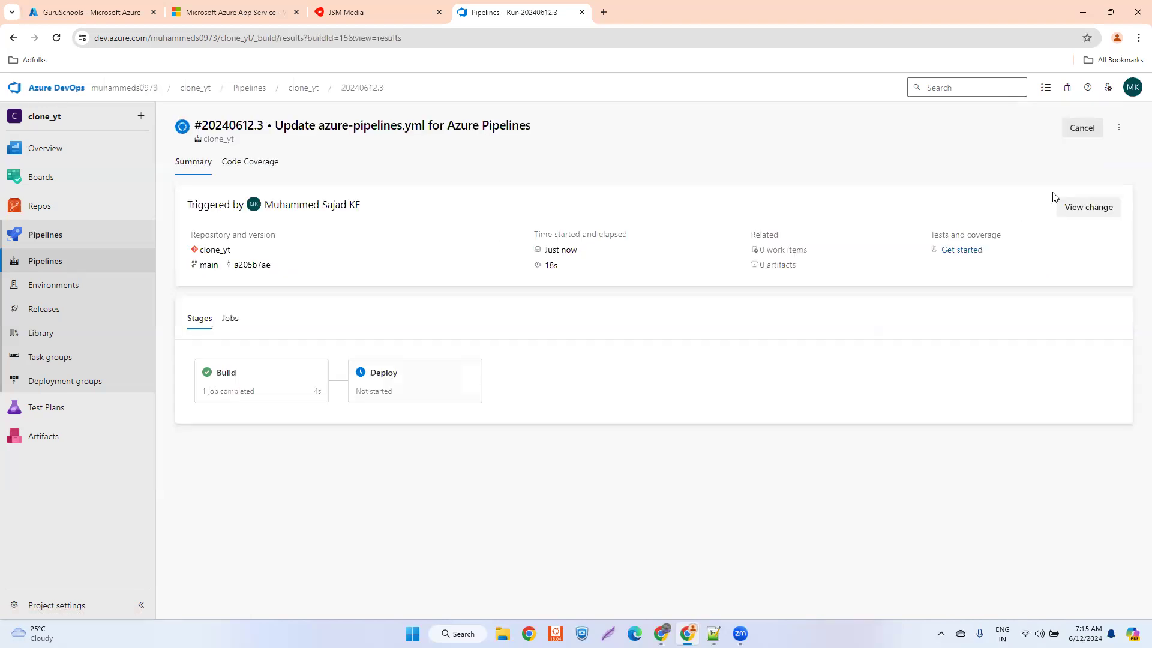
{"action": "left_click", "coordinate": [1083, 127]}
{"action": "left_click", "coordinate": [694, 376]}
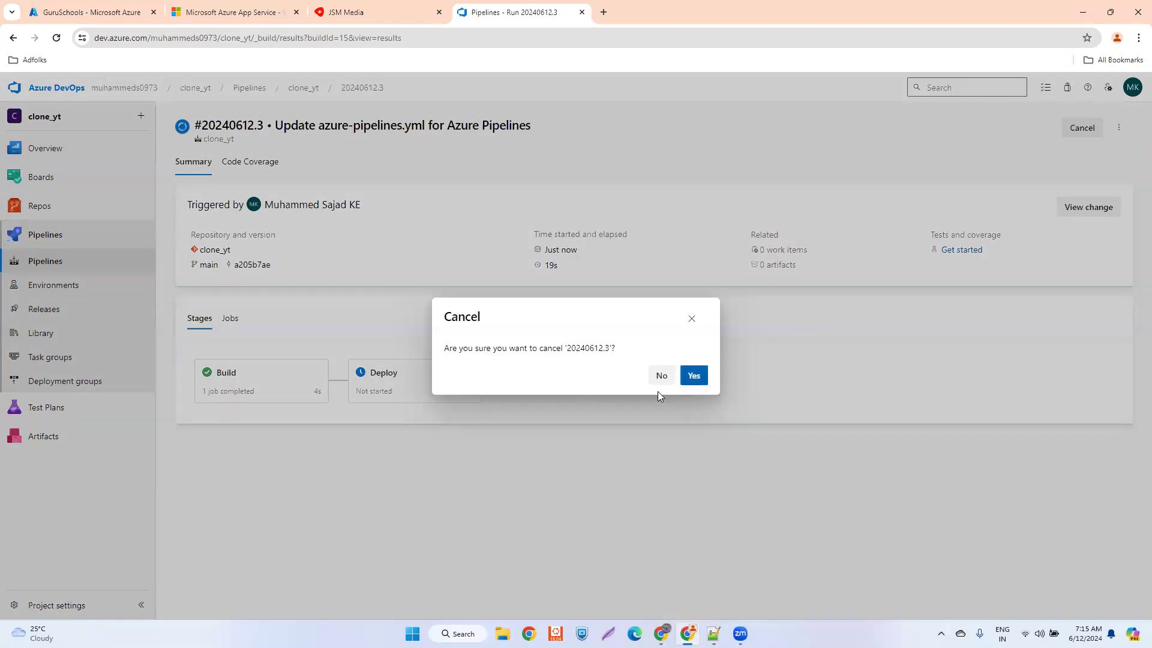
{"action": "left_click", "coordinate": [51, 263]}
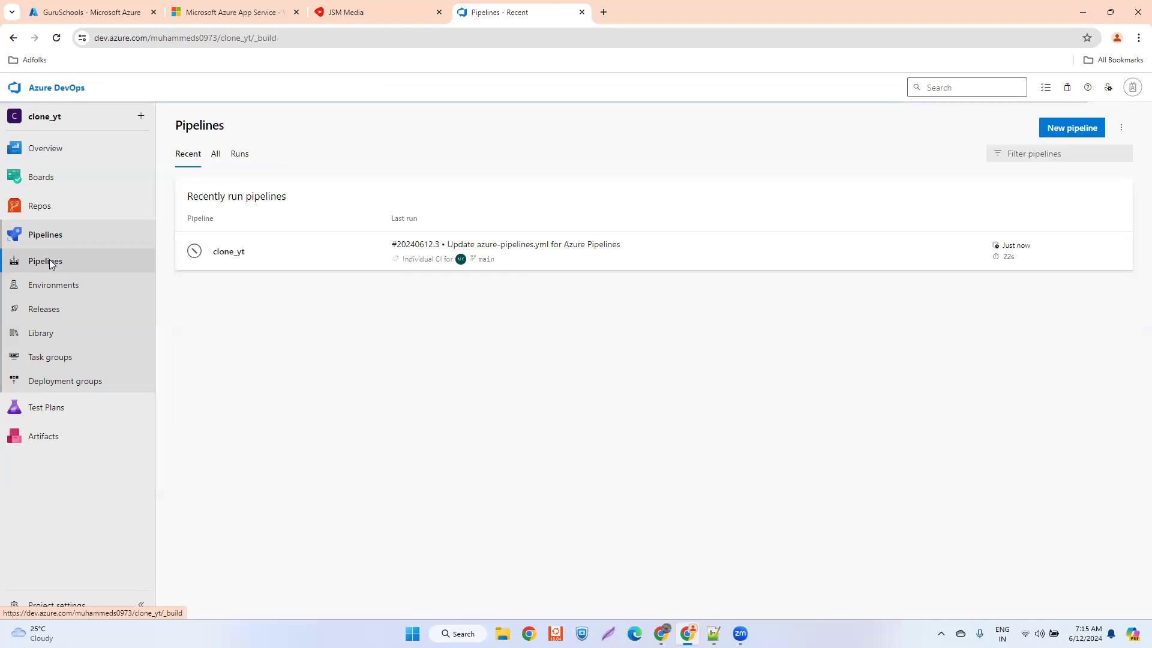
{"action": "left_click", "coordinate": [1114, 252]}
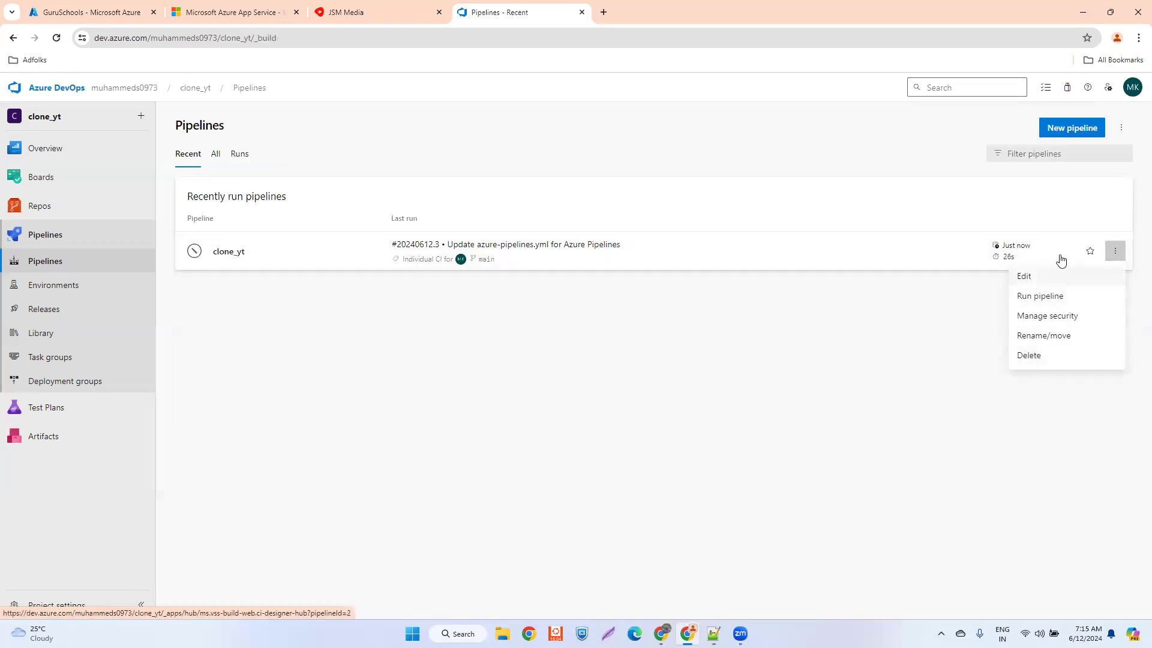
{"action": "left_click", "coordinate": [1027, 357]}
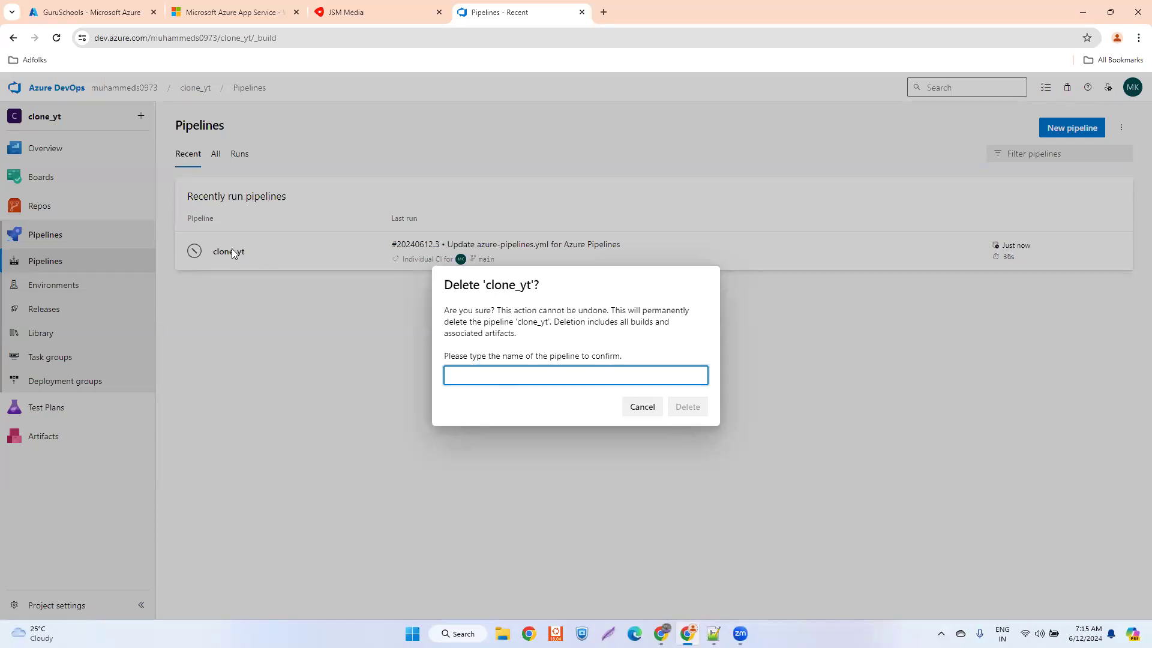
{"action": "left_click", "coordinate": [210, 253]}
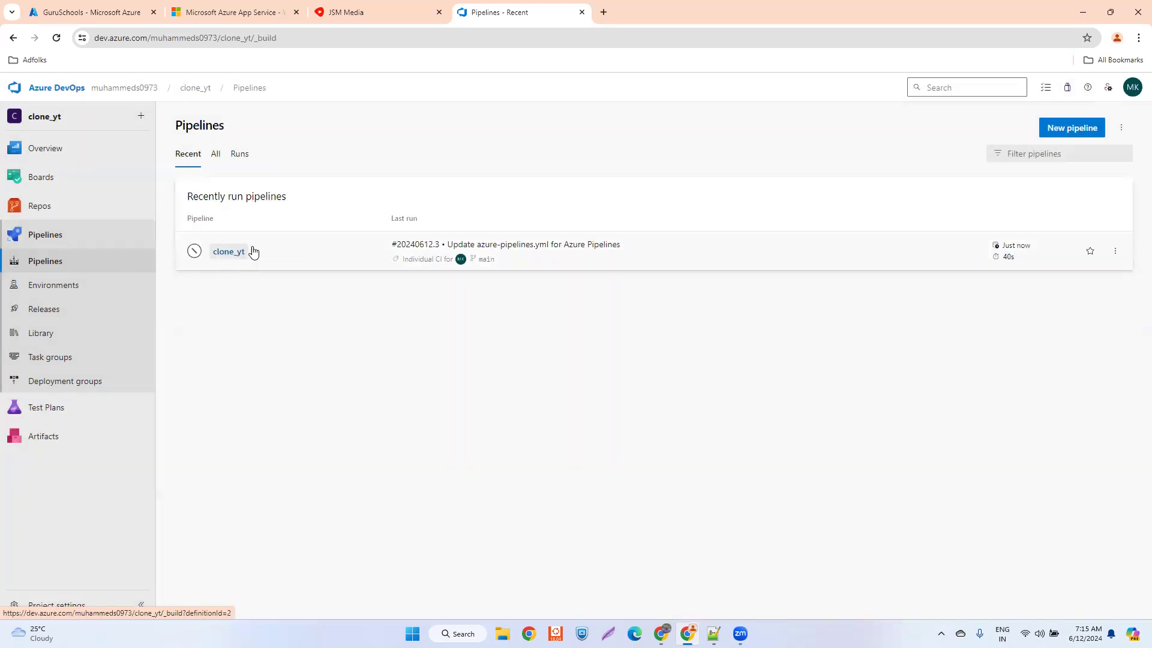
- Delete the clone_yt pipeline with all its builds, confirming with the pipeline name 'clone_yt'
{"action": "left_click", "coordinate": [231, 254]}
{"action": "left_click_drag", "start_coordinate": [258, 126], "coordinate": [203, 125]}
{"action": "key", "text": "ctrl+c"}
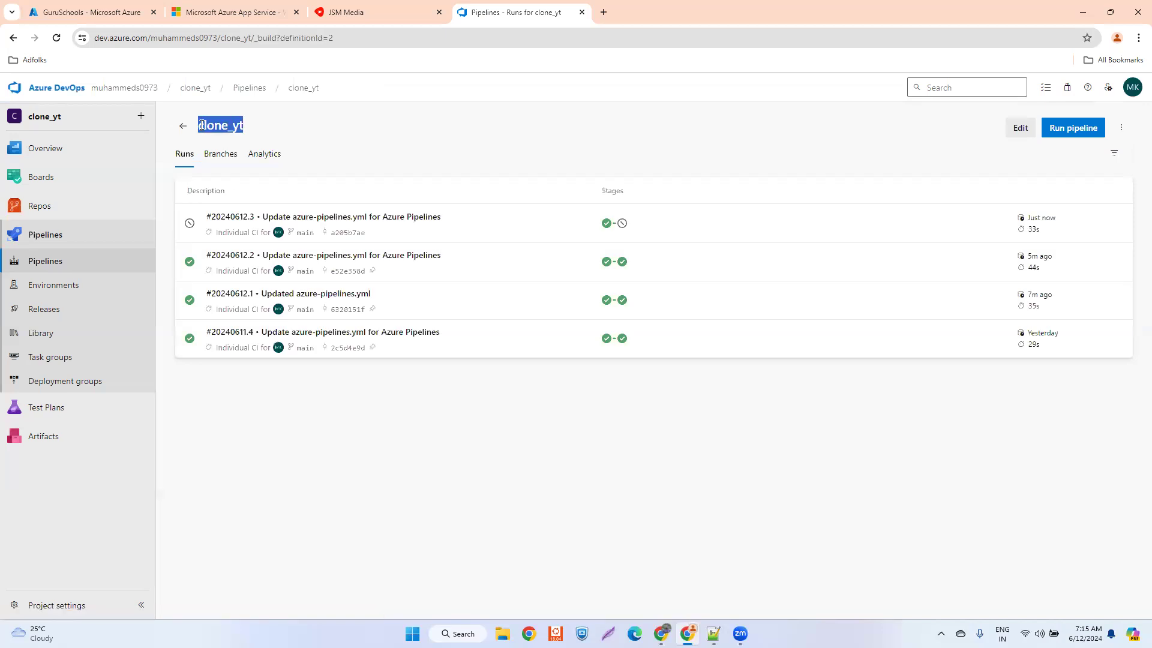
{"action": "left_click", "coordinate": [1121, 127]}
{"action": "left_click", "coordinate": [1047, 261]}
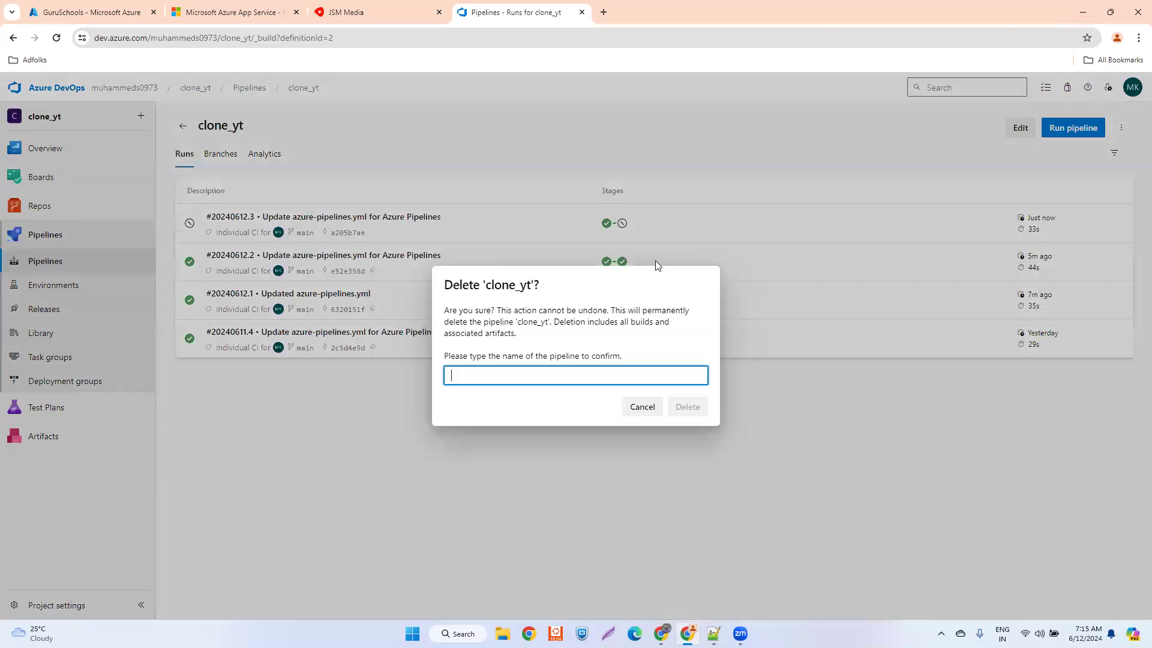
{"action": "key", "text": "ctrl+v"}
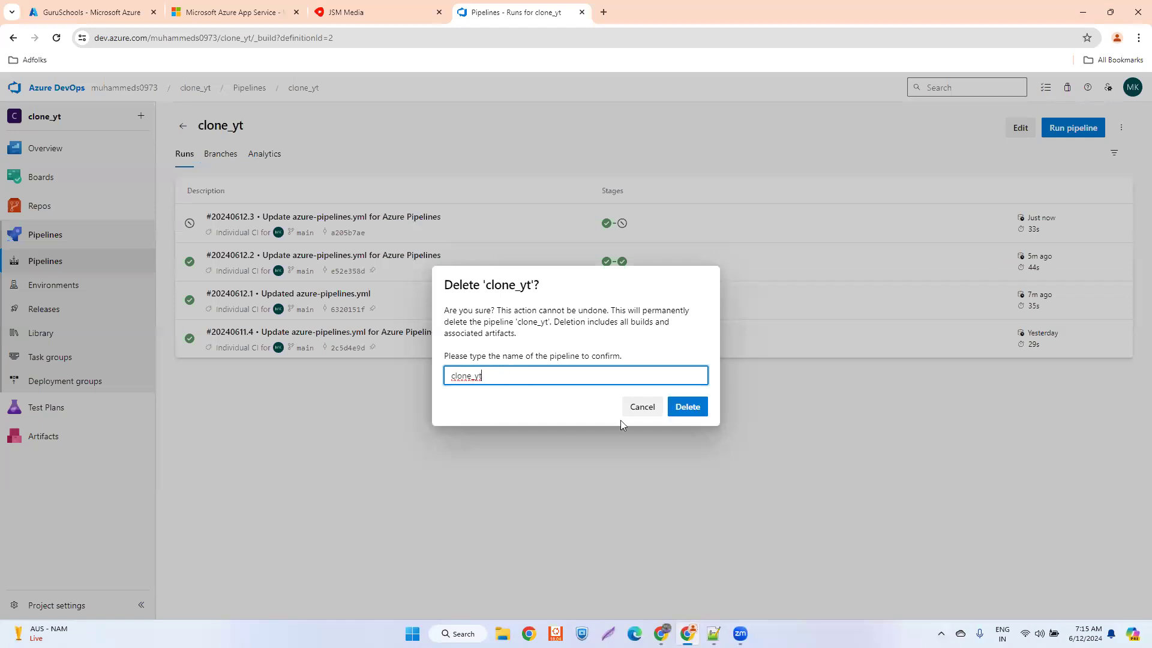
{"action": "left_click", "coordinate": [688, 408]}
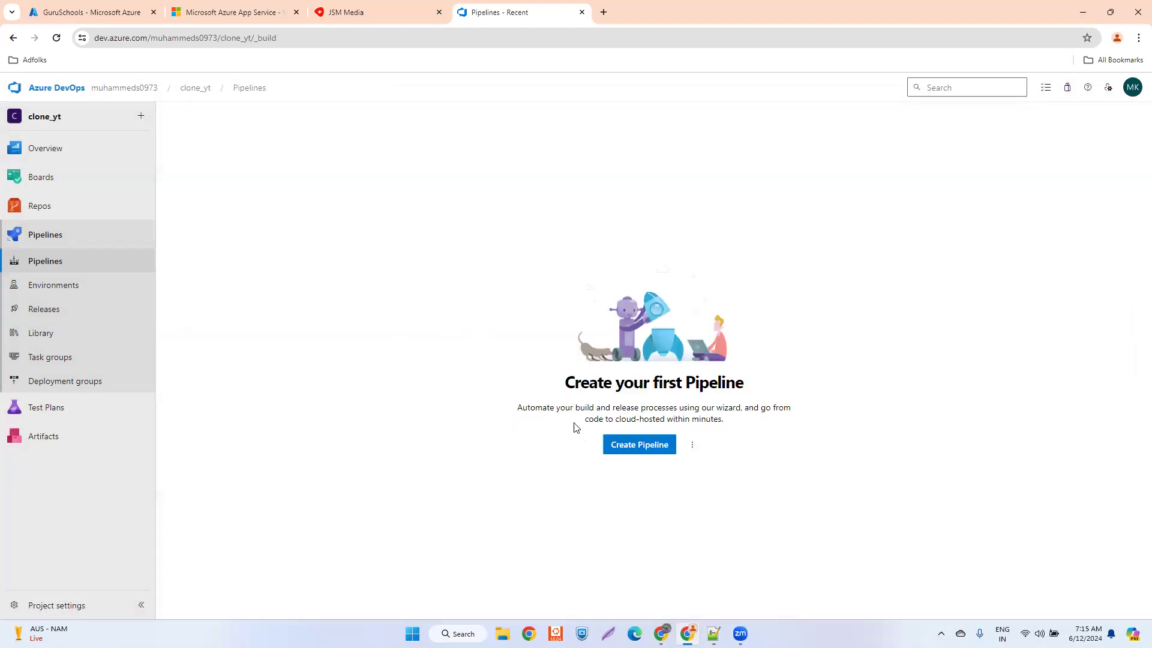
- Delete azure-pipelines.yml from the clone_yt repository and commit the deletion to main with the comment 'Deleted azure-pipelines.yml'
{"action": "left_click", "coordinate": [30, 209]}
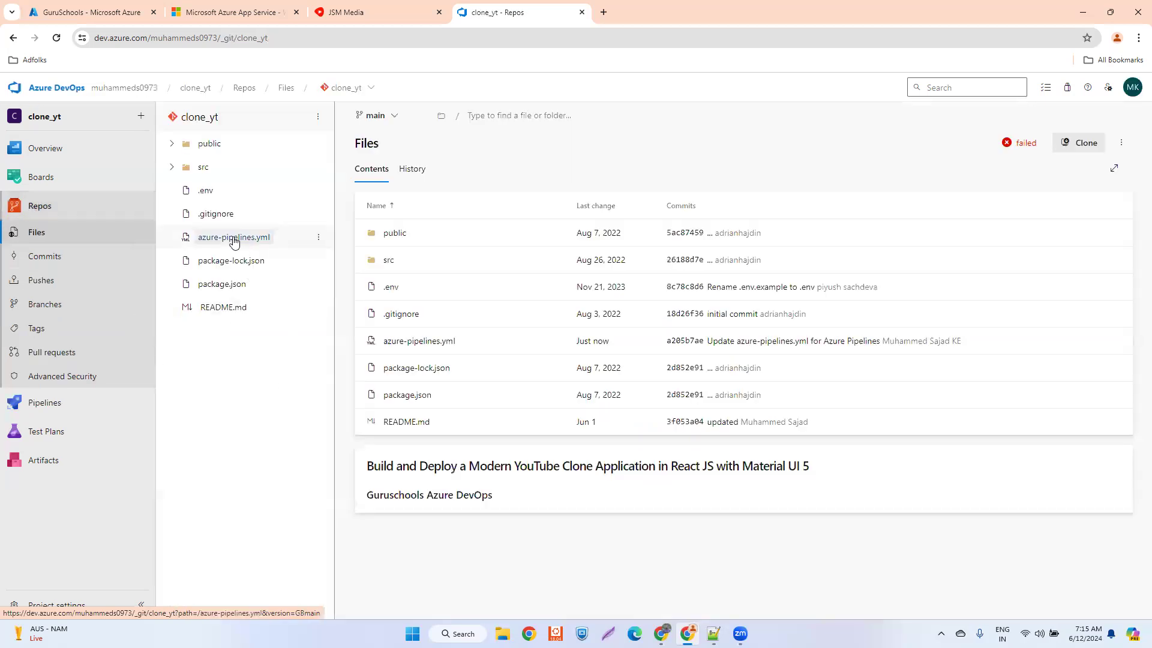
{"action": "left_click", "coordinate": [319, 239]}
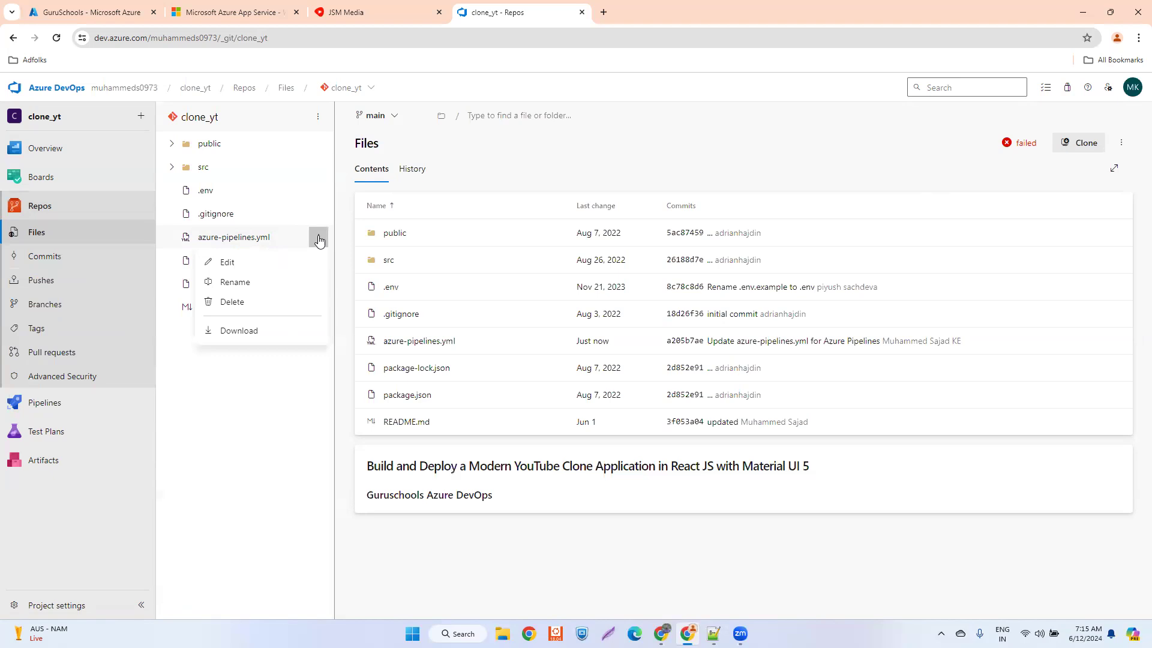
{"action": "left_click", "coordinate": [233, 303]}
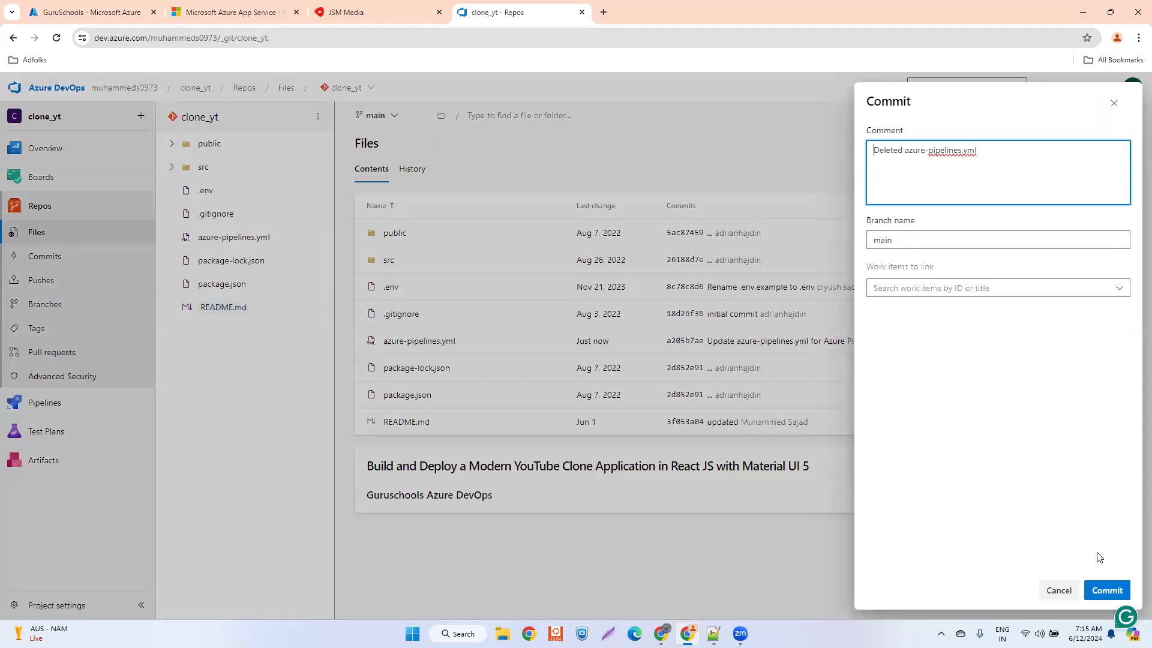
{"action": "left_click", "coordinate": [1105, 592]}
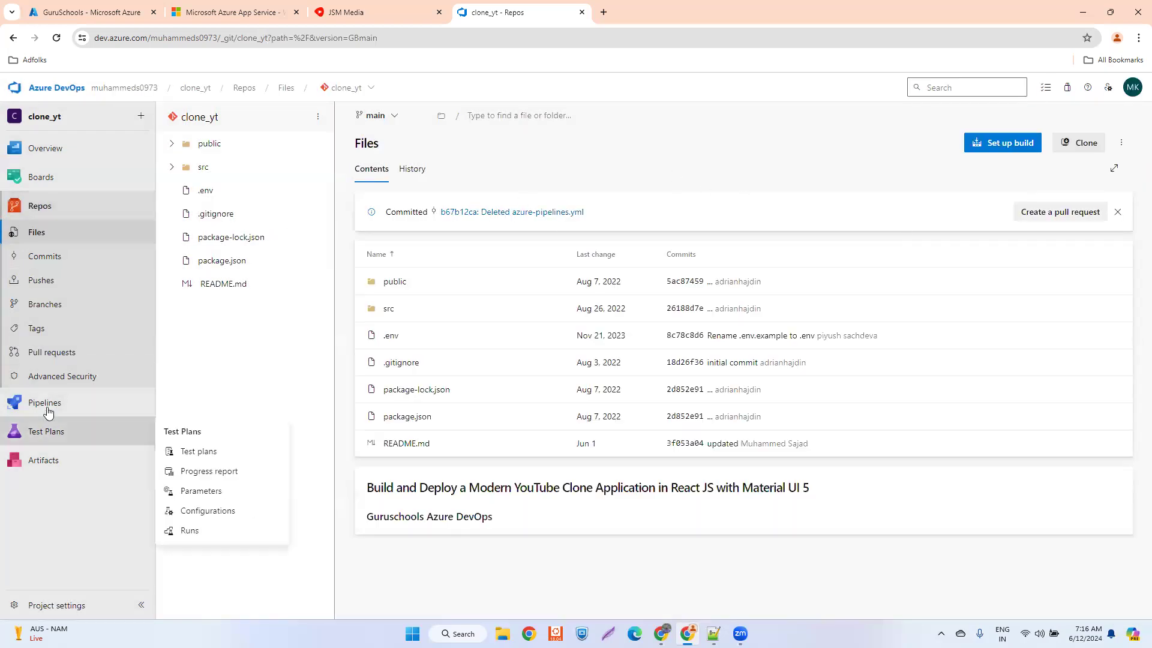
- Create a new pipeline from the clone_yt repository in Azure Repos Git, using the Starter pipeline template
{"action": "mouse_move", "coordinate": [63, 413]}
{"action": "left_click", "coordinate": [193, 424]}
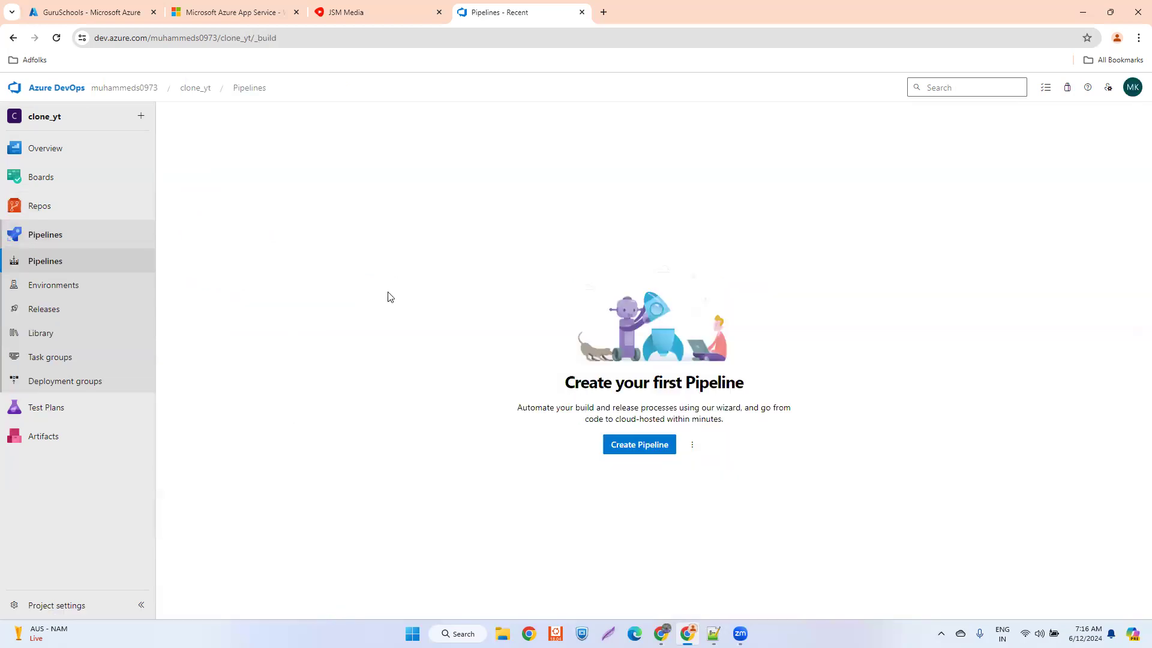
{"action": "left_click", "coordinate": [653, 446]}
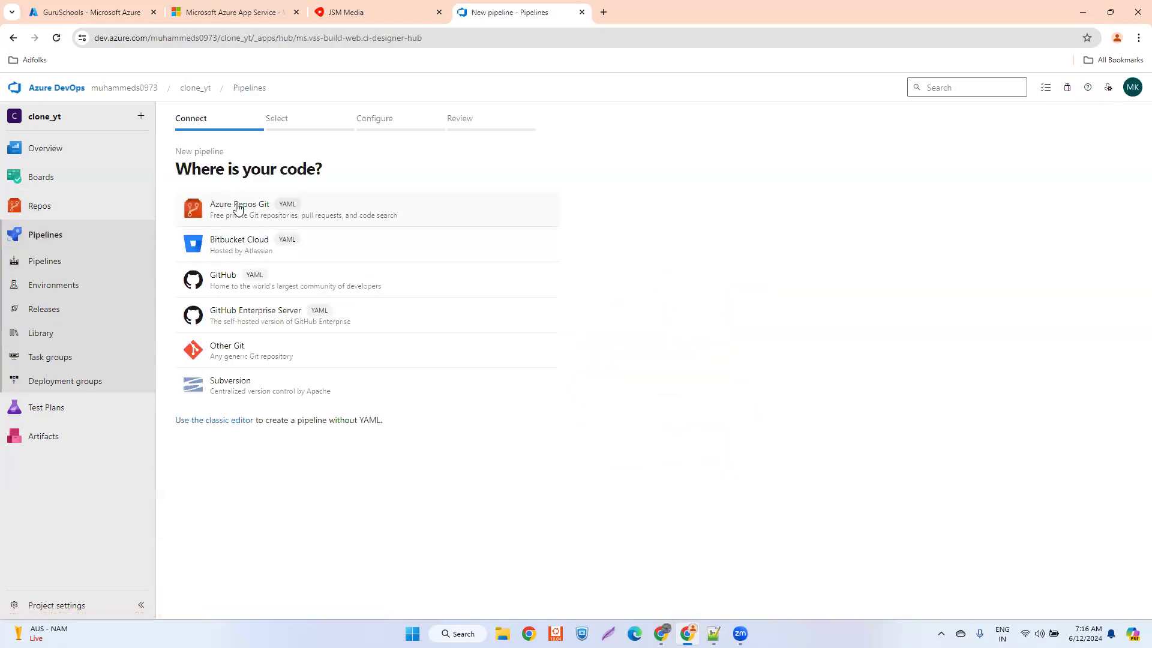
{"action": "left_click", "coordinate": [238, 207]}
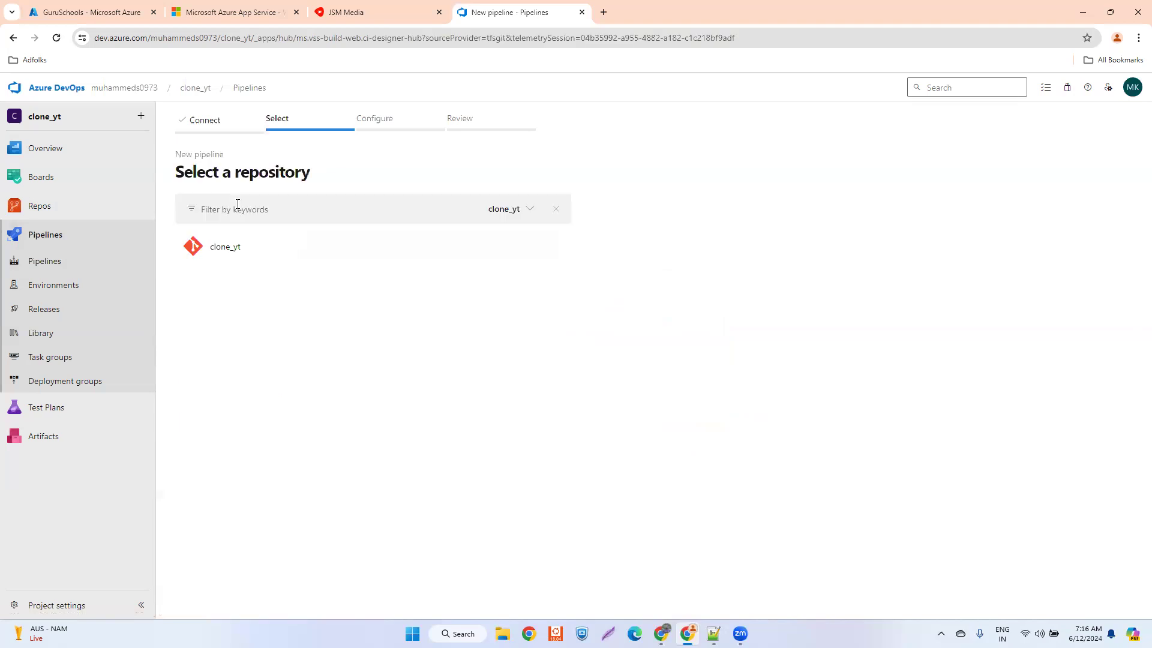
{"action": "left_click", "coordinate": [249, 248]}
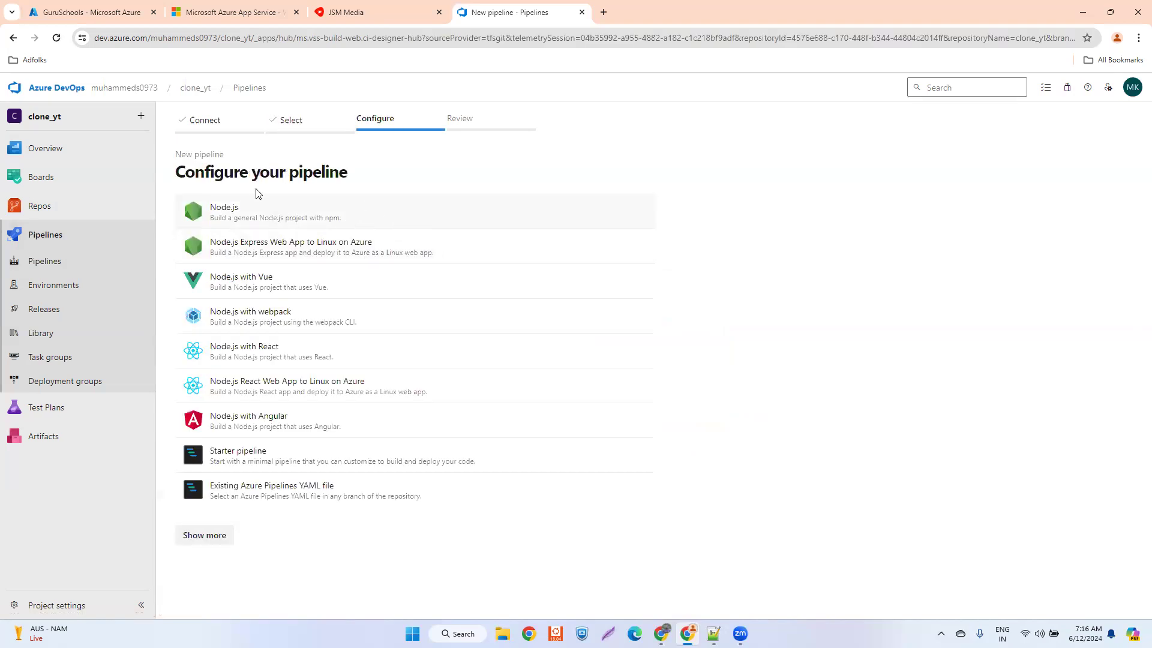
{"action": "left_click", "coordinate": [347, 462]}
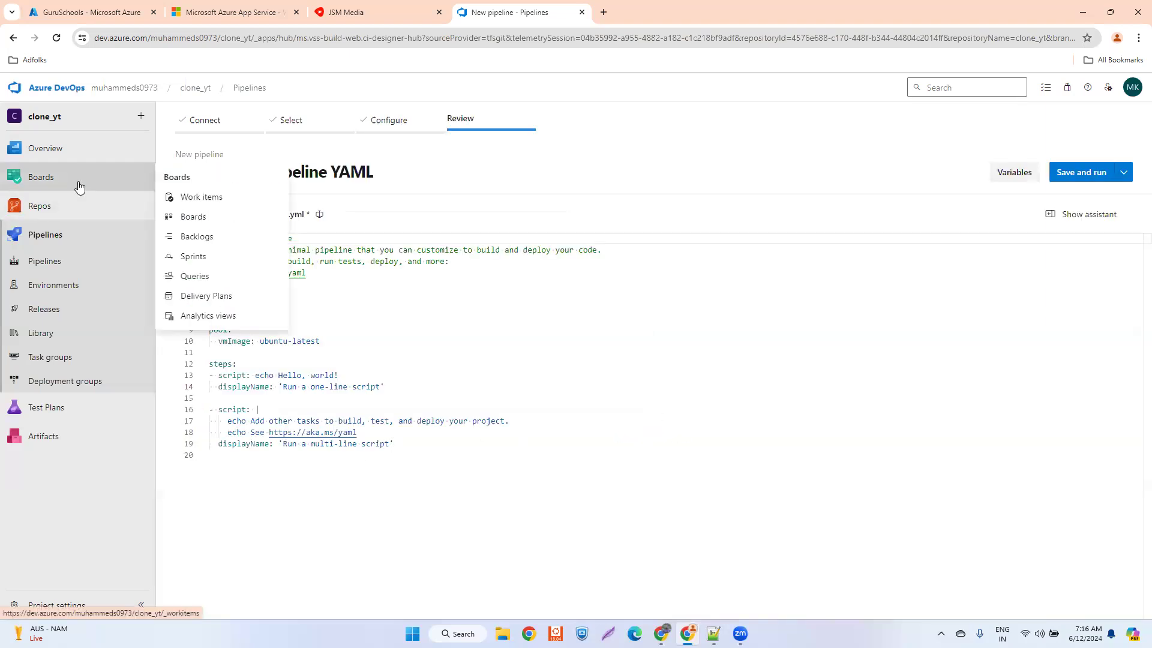
- Replace the starter YAML in azure-pipelines.yml with the prepared two-stage Build and Deploy YAML copied from the other window
{"action": "left_click", "coordinate": [476, 354]}
{"action": "key", "text": "ctrl+a"}
{"action": "key", "text": "Delete"}
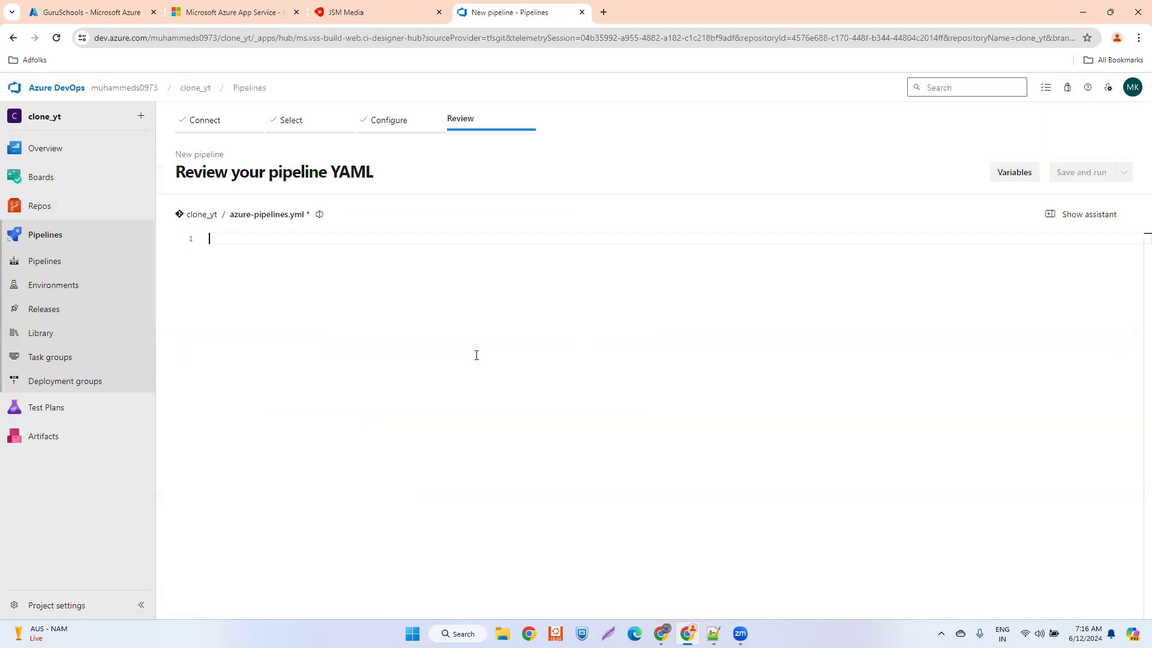
{"action": "key", "text": "alt+Tab"}
{"action": "left_click", "coordinate": [270, 244]}
{"action": "key", "text": "alt+Tab"}
{"action": "left_click", "coordinate": [253, 240]}
{"action": "key", "text": "ctrl+v"}
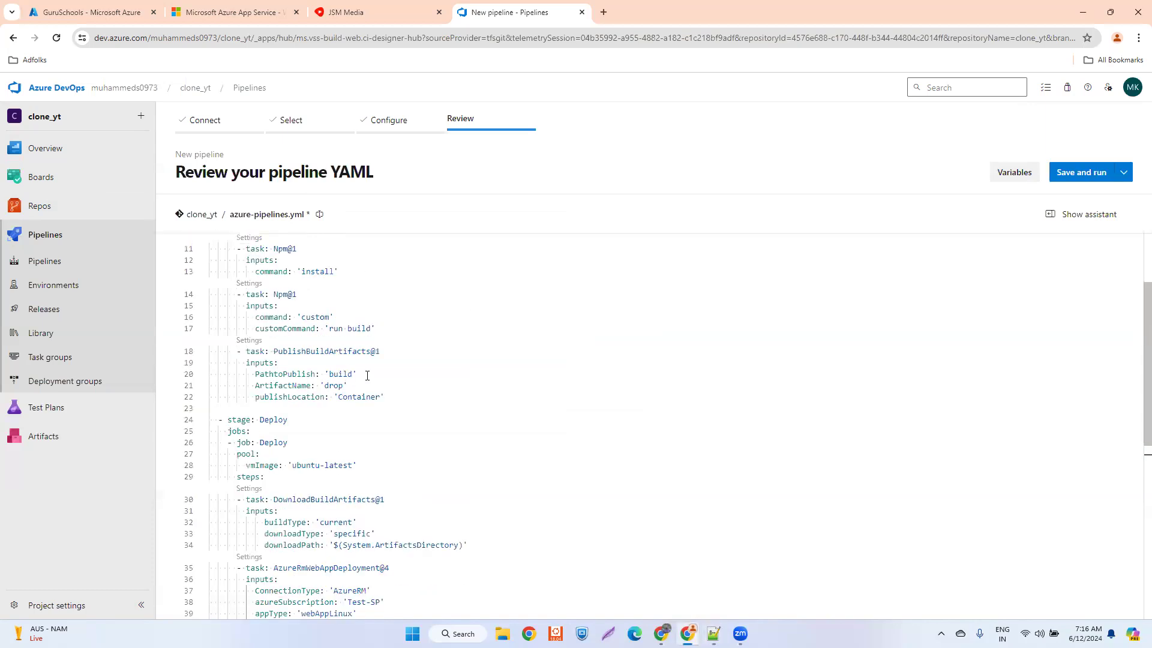
- Examine the pasted YAML's Build and Deploy stages, including the azureSubscription value in the AzureRmWebAppDeployment@4 task
{"action": "scroll", "coordinate": [367, 376], "scroll_direction": "up", "scroll_amount": 2}
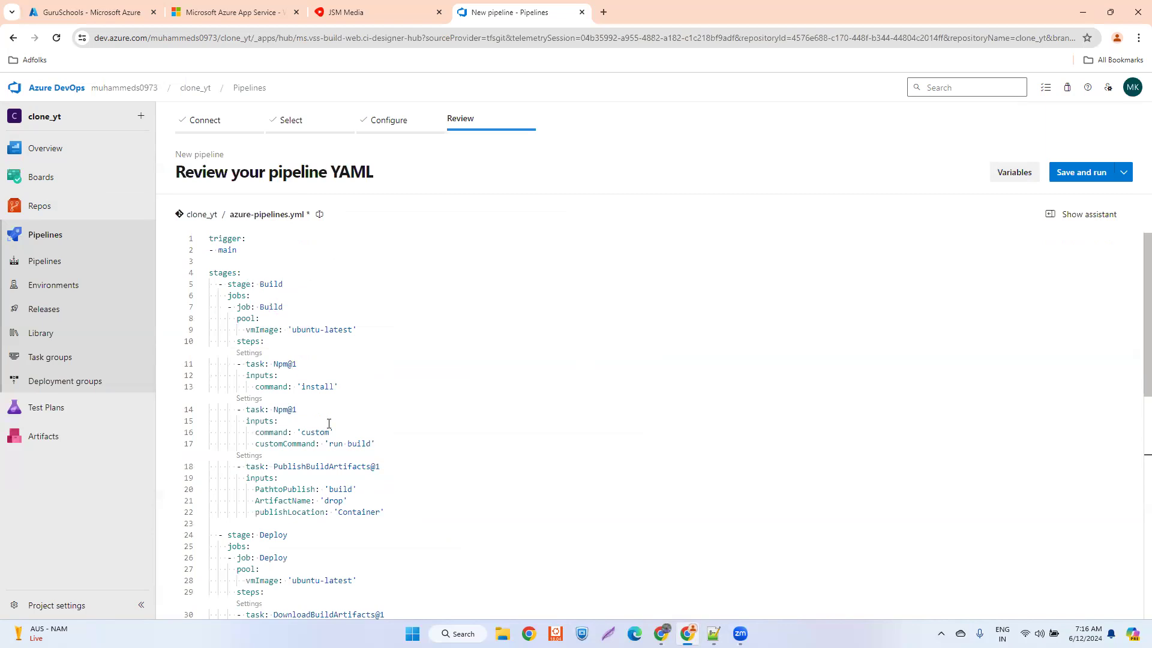
{"action": "scroll", "coordinate": [326, 437], "scroll_direction": "down", "scroll_amount": 1}
{"action": "scroll", "coordinate": [349, 477], "scroll_direction": "down", "scroll_amount": 4}
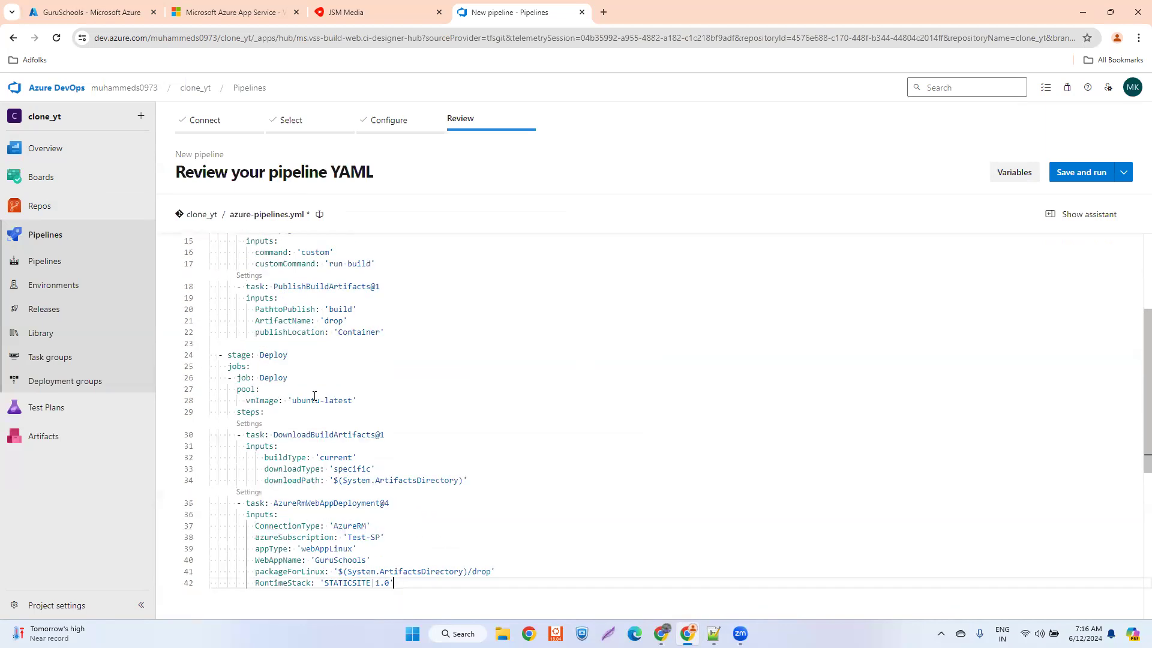
{"action": "scroll", "coordinate": [315, 396], "scroll_direction": "down", "scroll_amount": 3}
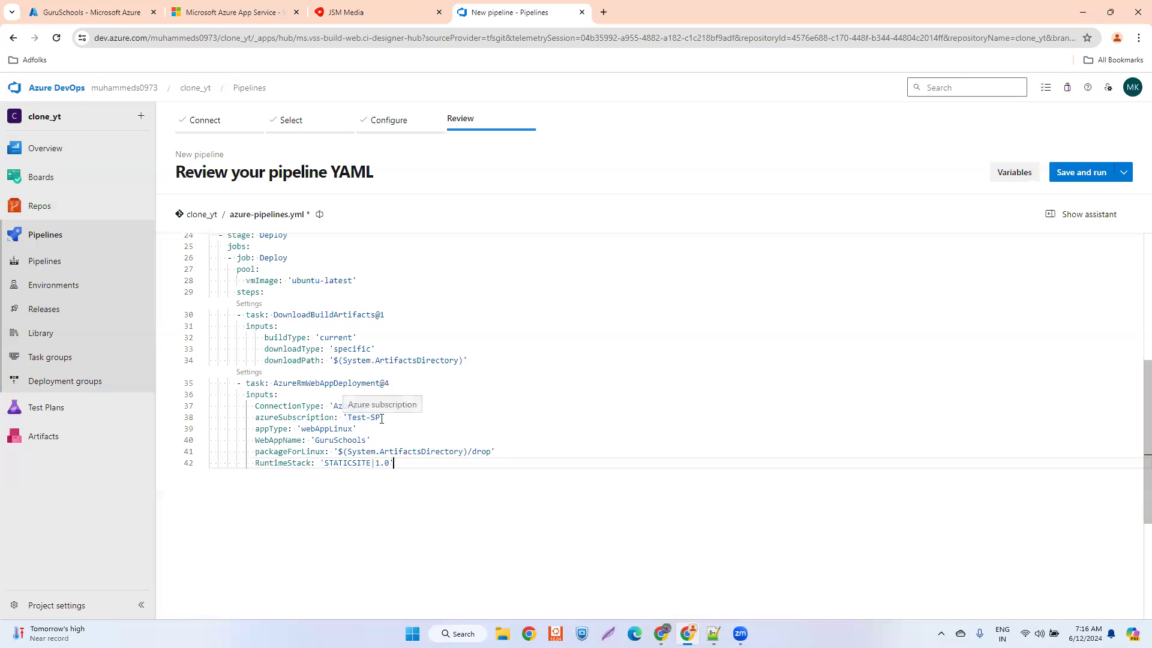
{"action": "left_click_drag", "start_coordinate": [381, 419], "coordinate": [348, 420]}
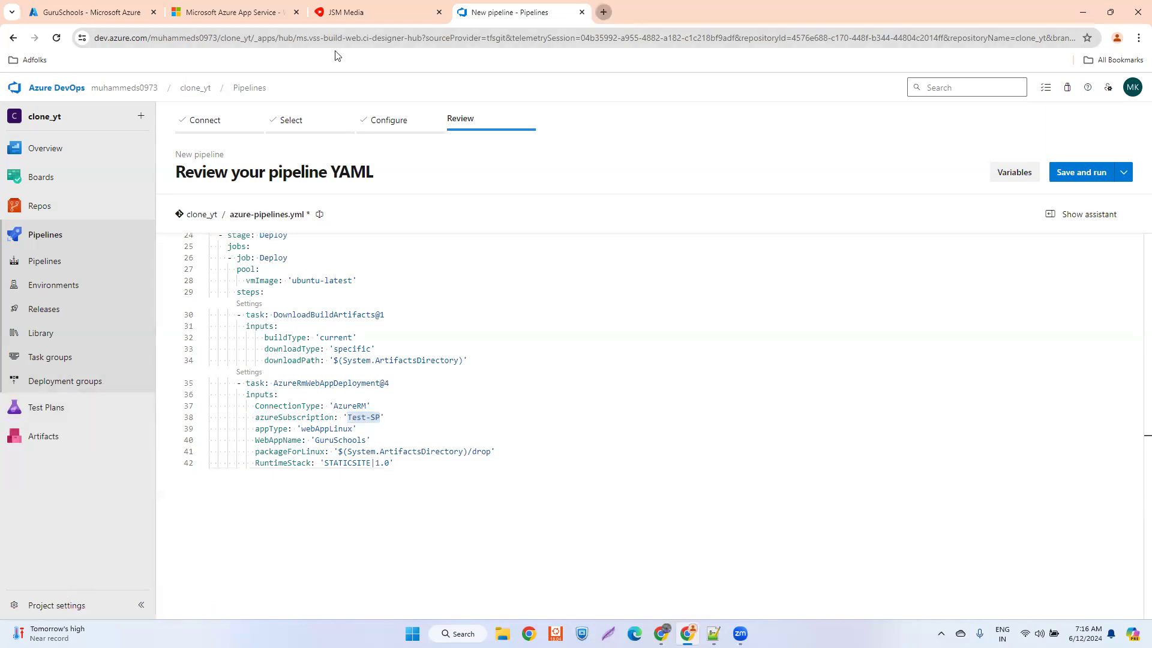
- Open the clone_yt project's service connections in a new browser tab and copy the full name of its Azure Resource Manager connection
{"action": "left_click", "coordinate": [602, 12]}
{"action": "left_click", "coordinate": [66, 193]}
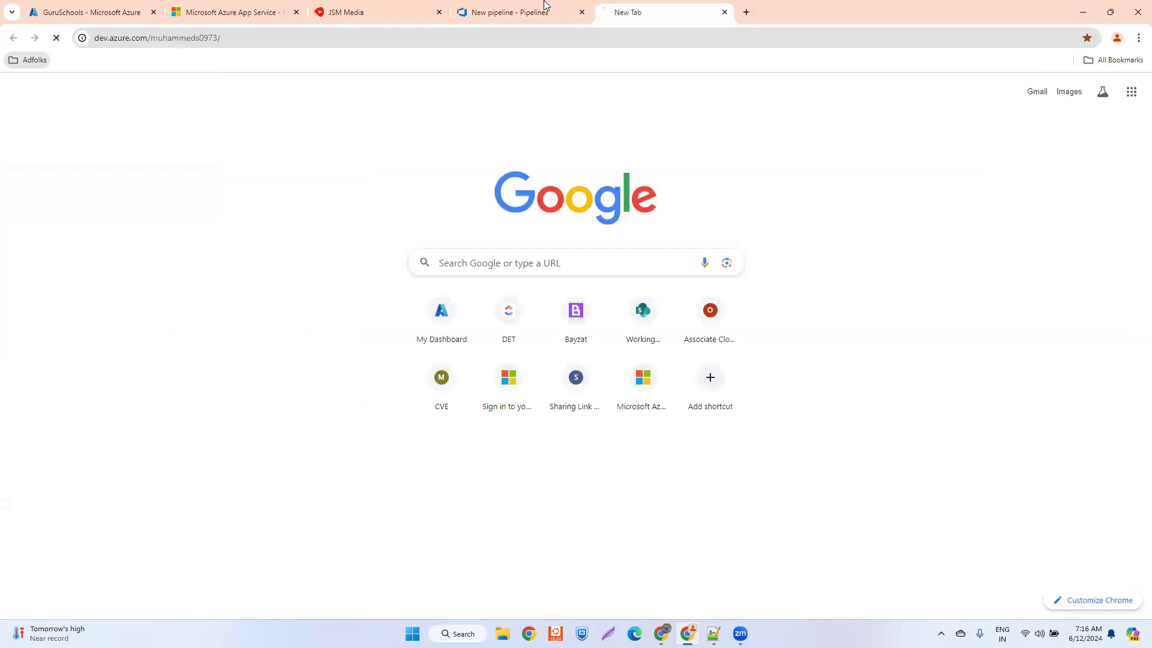
{"action": "left_click", "coordinate": [543, 6]}
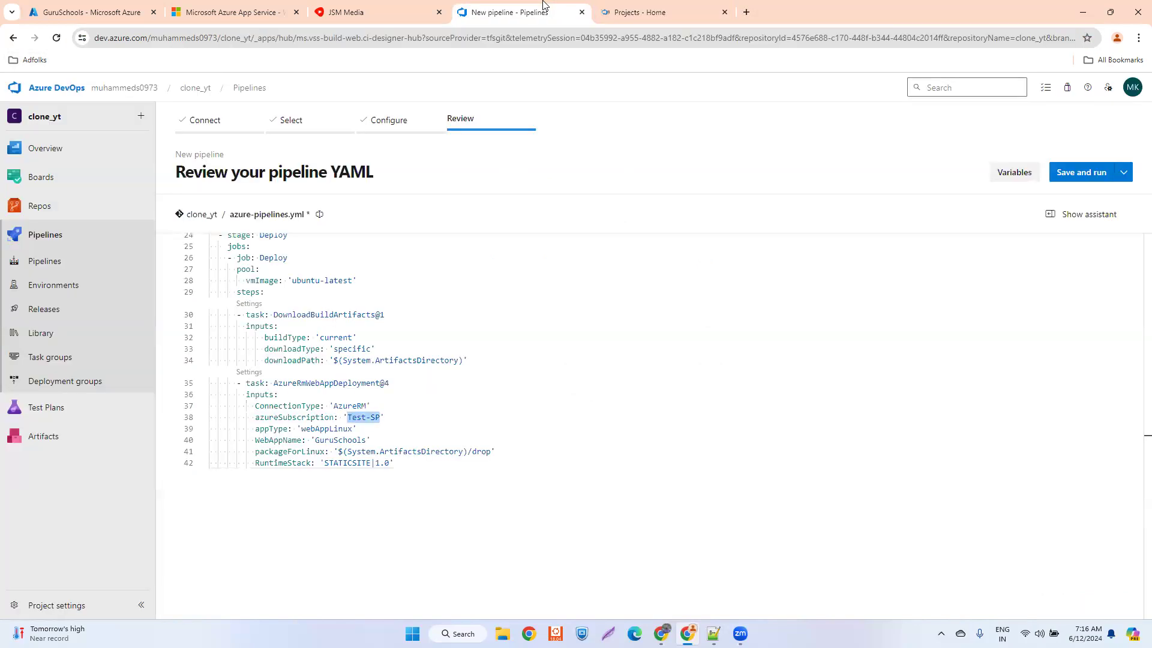
{"action": "left_click", "coordinate": [653, 15]}
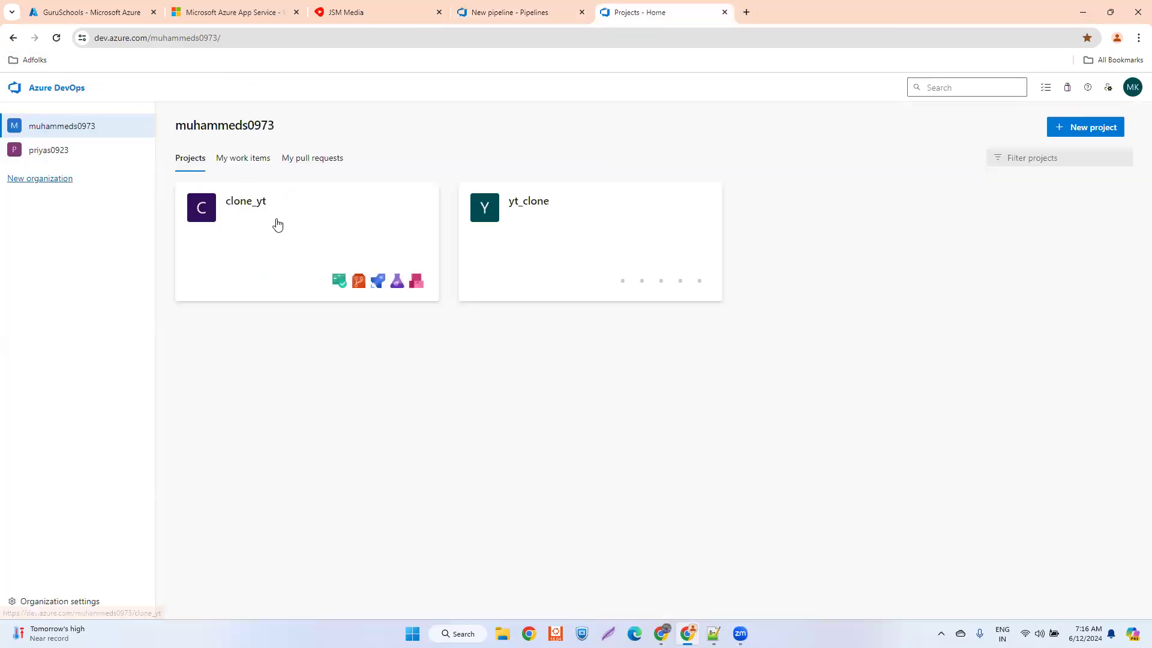
{"action": "mouse_move", "coordinate": [282, 226]}
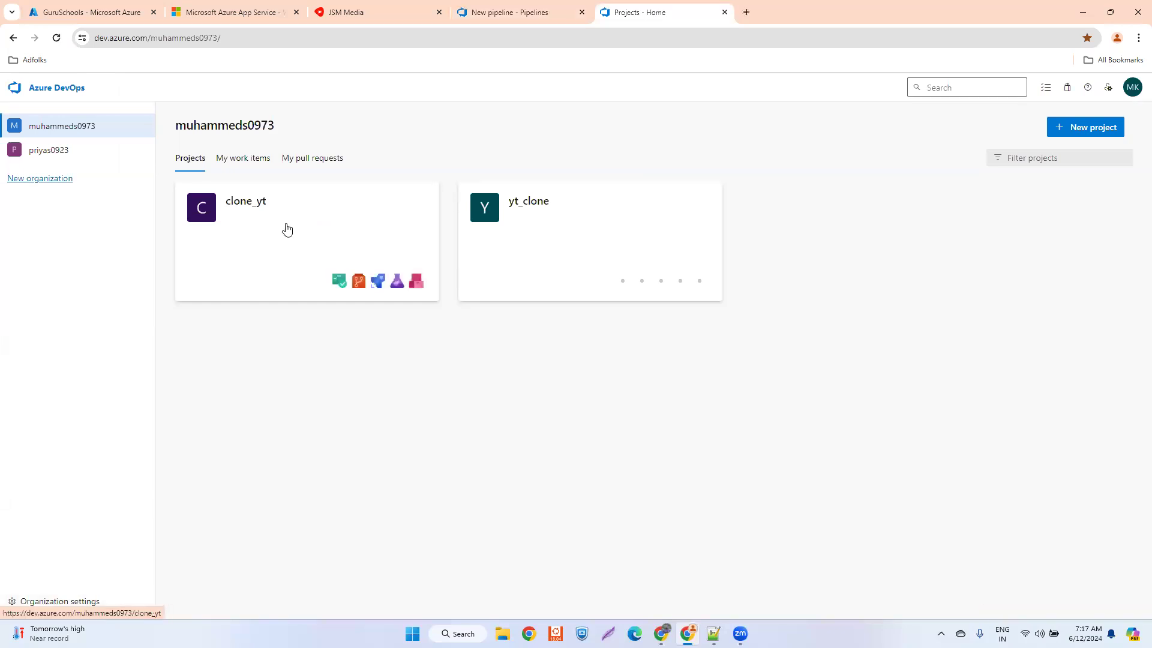
{"action": "left_click", "coordinate": [287, 229]}
{"action": "left_click", "coordinate": [57, 604]}
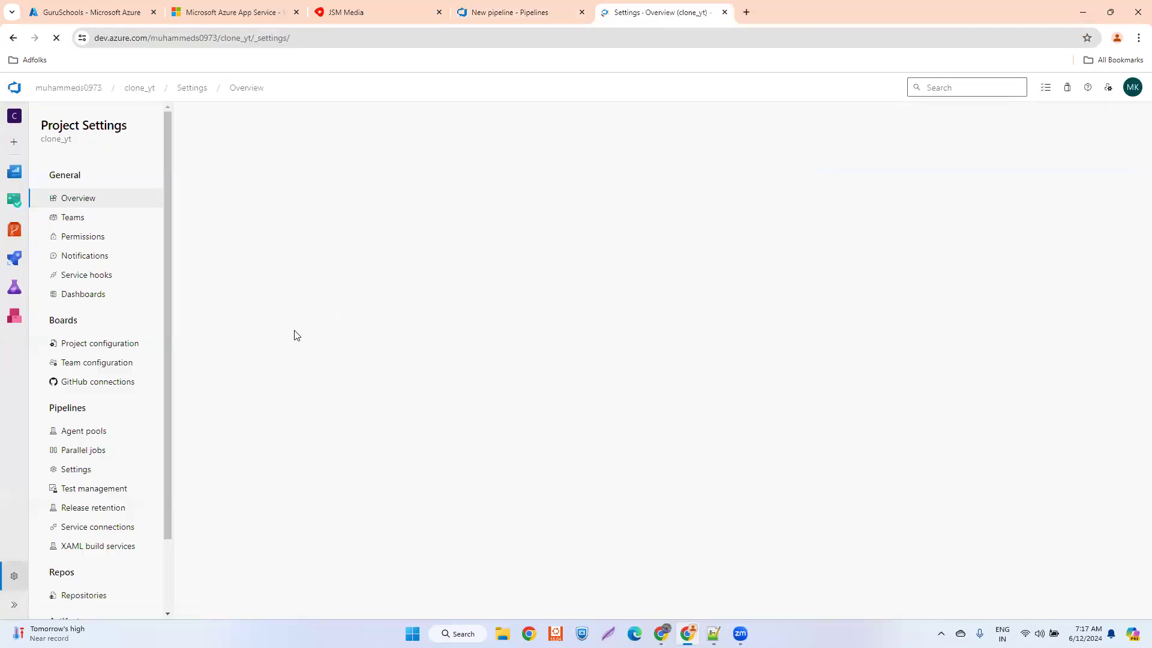
{"action": "left_click", "coordinate": [101, 528]}
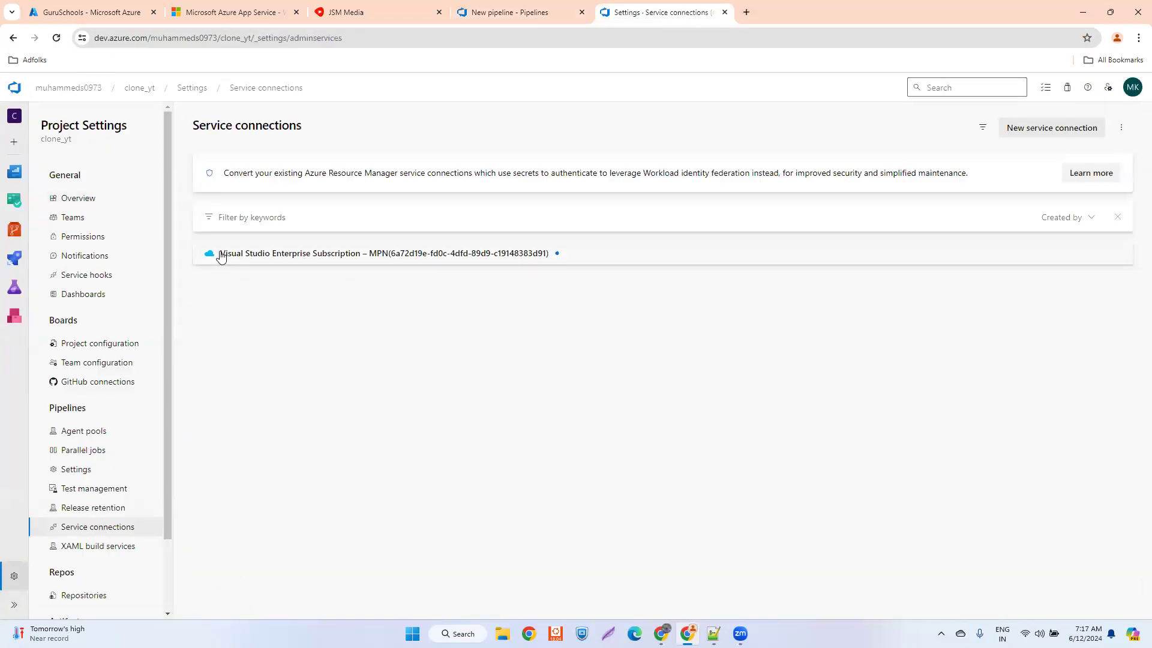
{"action": "left_click", "coordinate": [523, 256]}
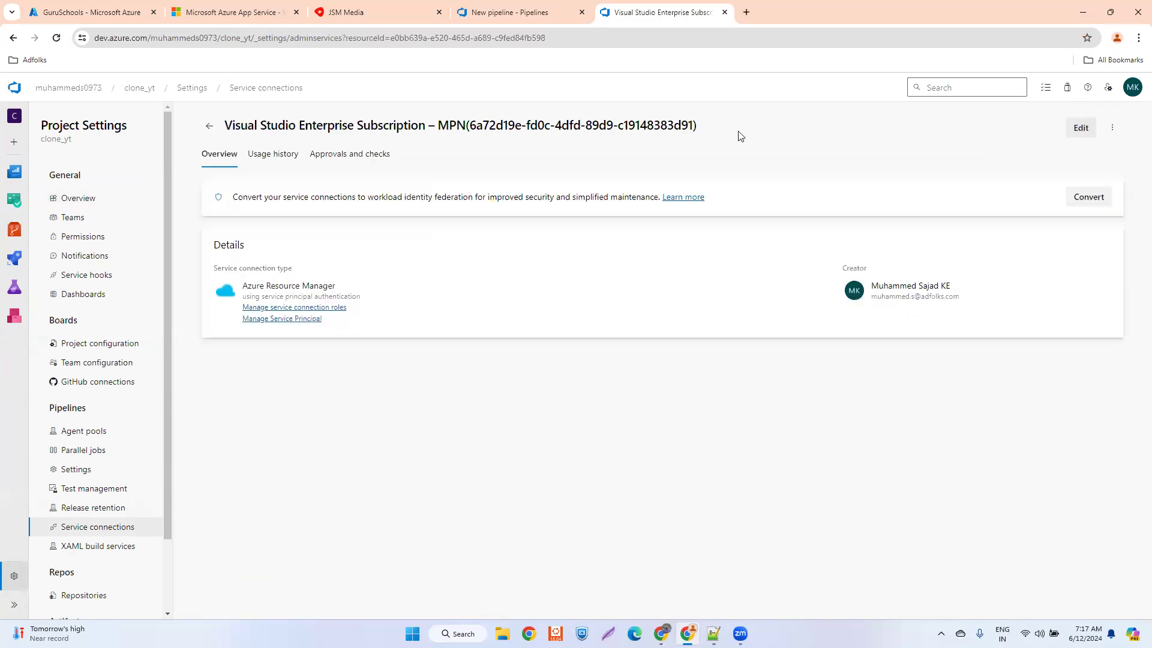
{"action": "left_click_drag", "start_coordinate": [707, 127], "coordinate": [183, 131]}
{"action": "key", "text": "ctrl+c"}
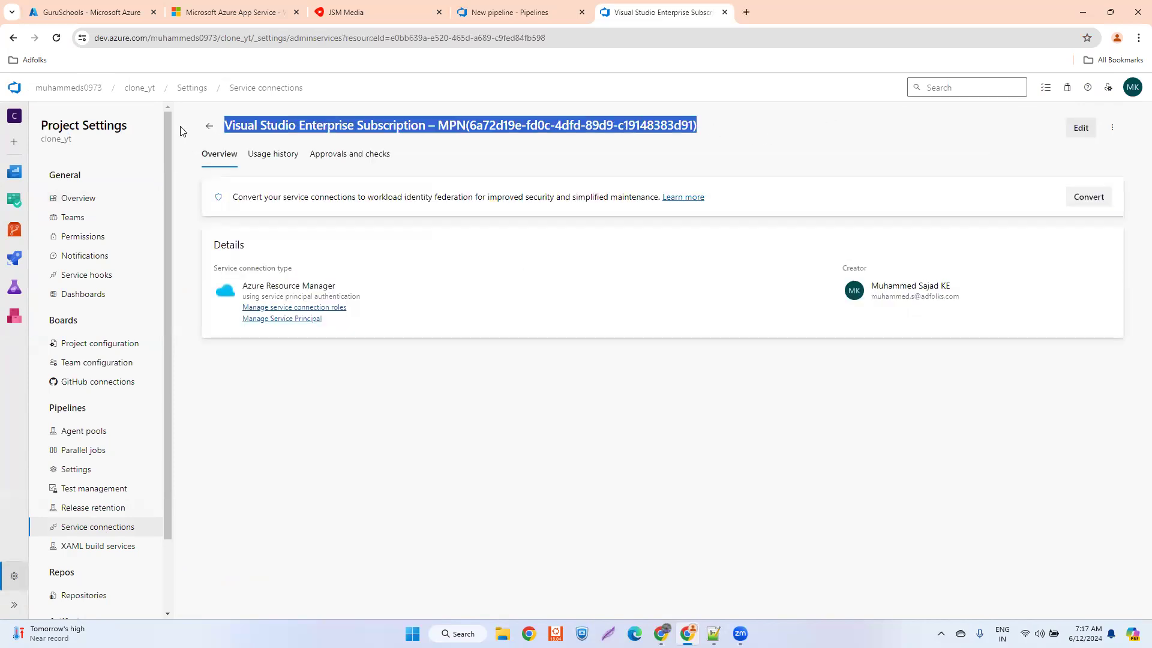
- Replace the azureSubscription value 'Test-SP' in the pipeline YAML with the copied Visual Studio Enterprise Subscription connection name, keeping it on one line
{"action": "left_click", "coordinate": [532, 12]}
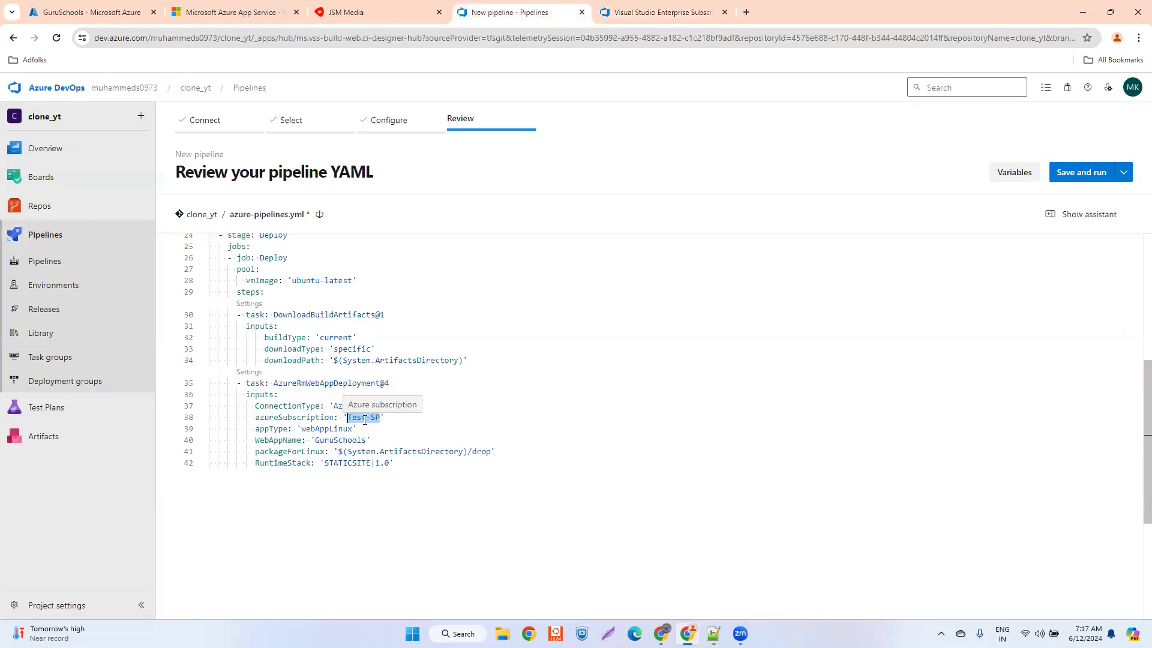
{"action": "key", "text": "ctrl+v"}
{"action": "key", "text": "ctrl+z"}
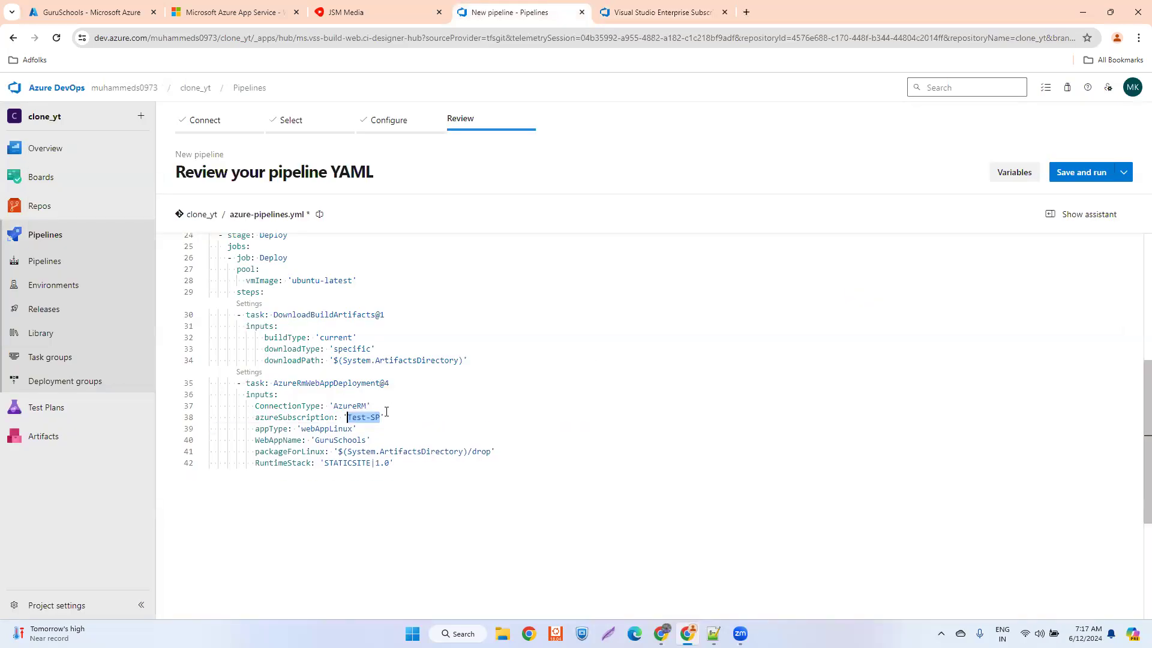
{"action": "left_click", "coordinate": [381, 417]}
{"action": "key", "text": "BackSpace"}
{"action": "key", "text": "BackSpace"}
{"action": "key", "text": "BackSpace"}
{"action": "key", "text": "BackSpace"}
{"action": "key", "text": "BackSpace"}
{"action": "key", "text": "BackSpace"}
{"action": "key", "text": "BackSpace"}
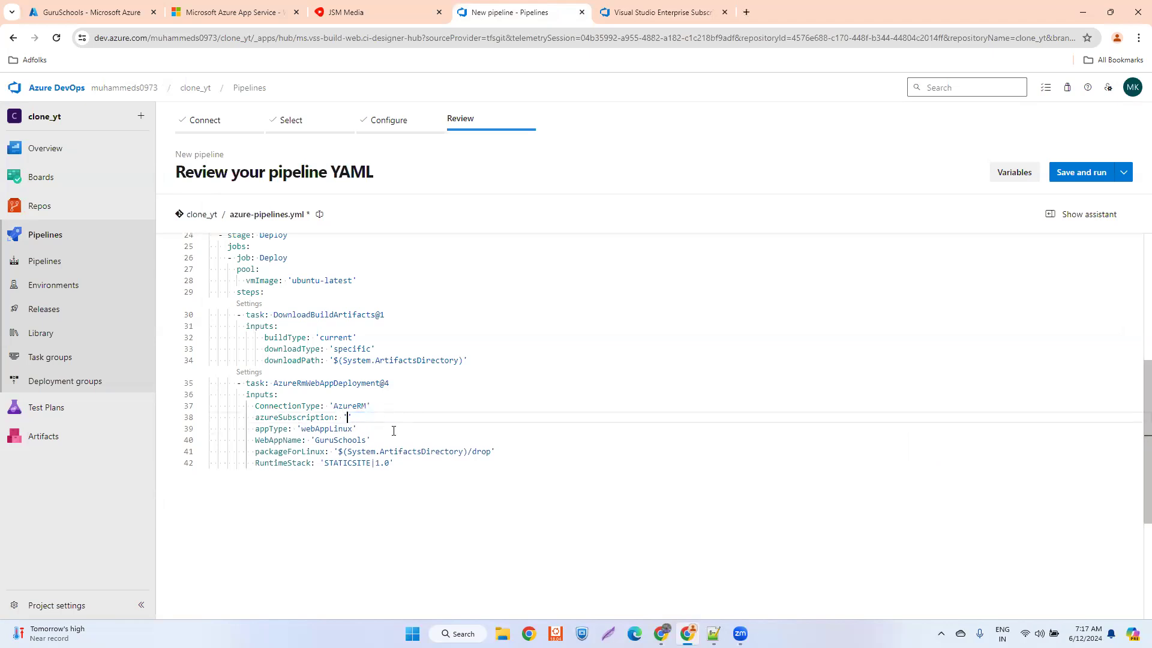
{"action": "key", "text": "ctrl+v"}
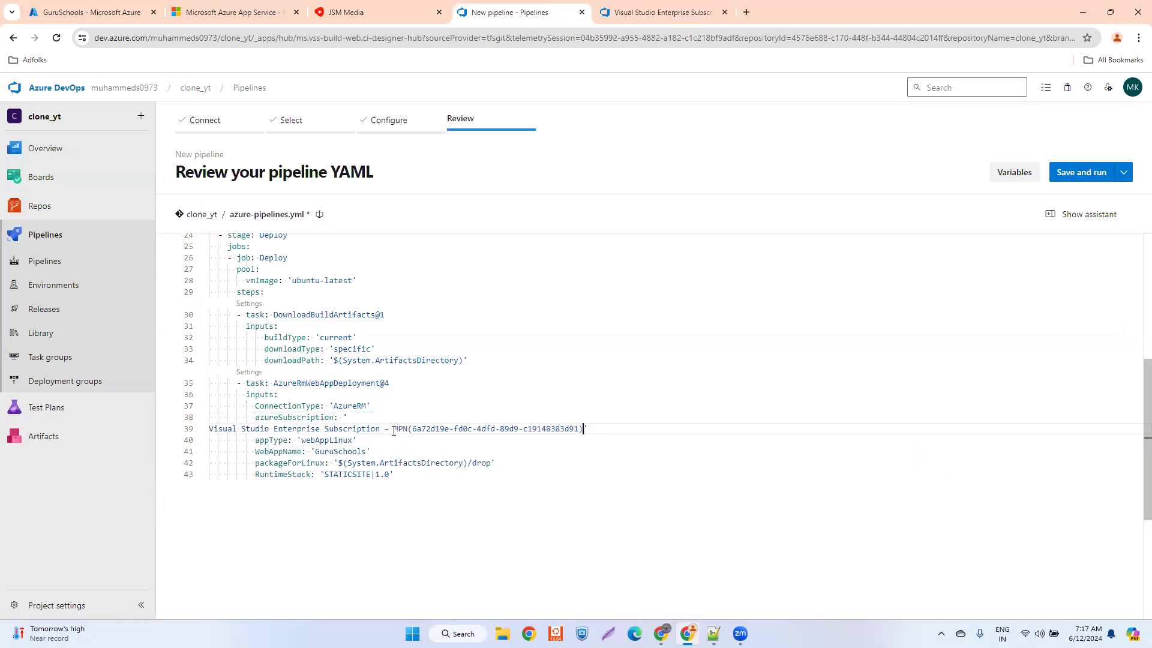
{"action": "left_click", "coordinate": [211, 428]}
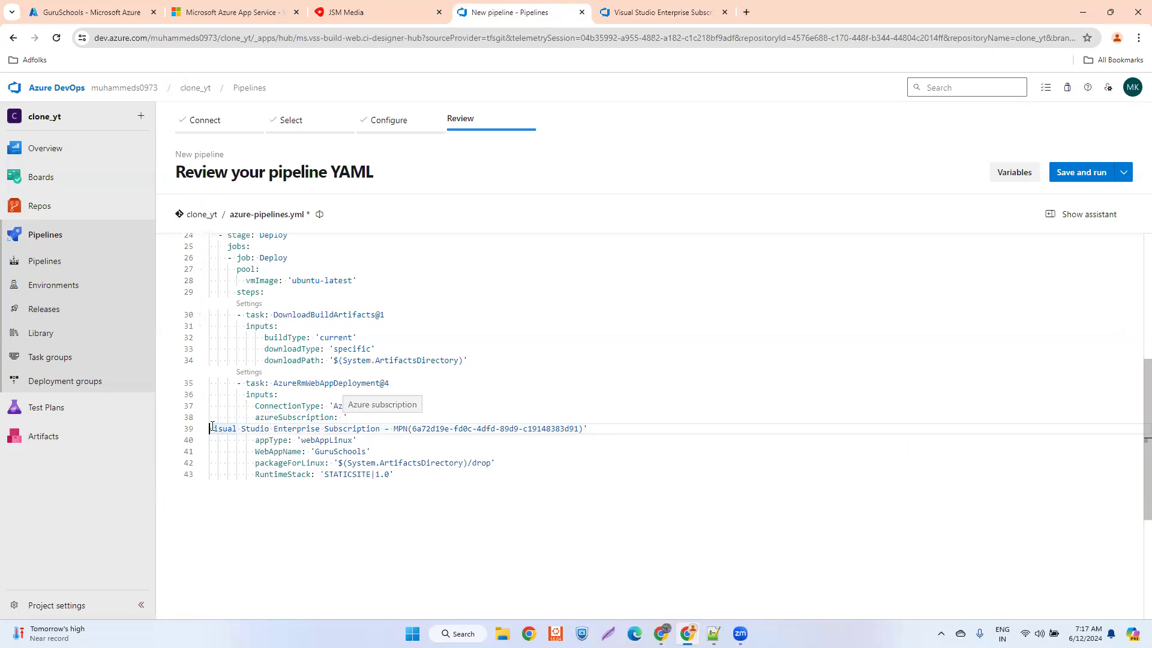
{"action": "key", "text": "BackSpace"}
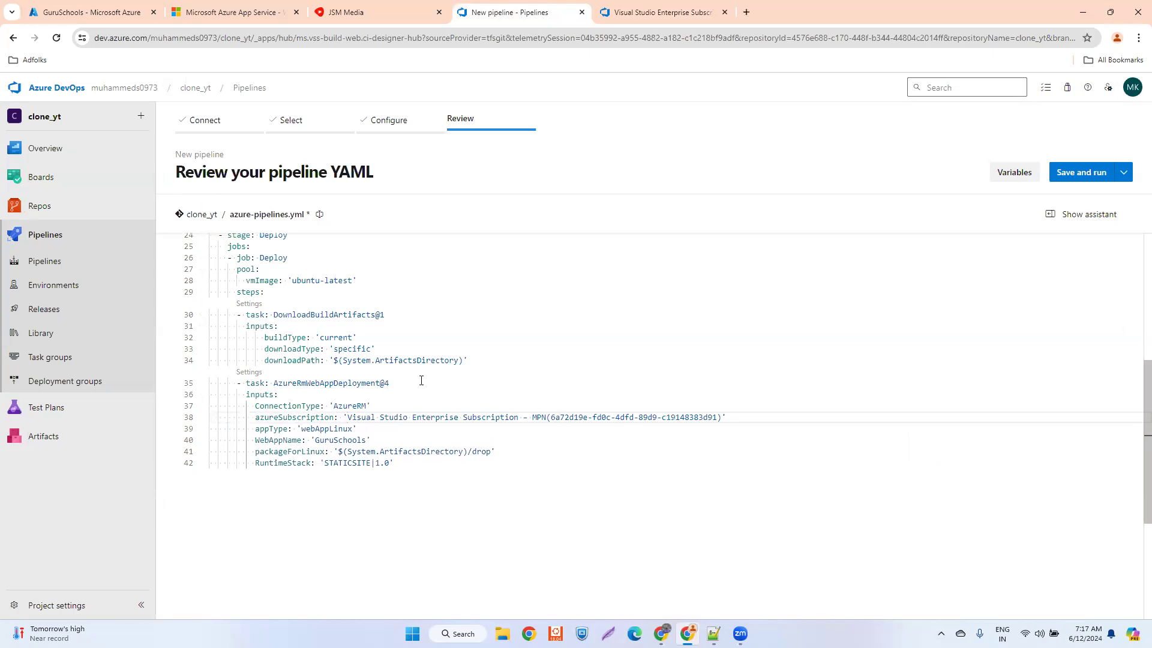
- Examine the yt_clone project's service connections for comparison, and return to the azureSubscription line in the pipeline YAML
{"action": "left_click", "coordinate": [625, 12]}
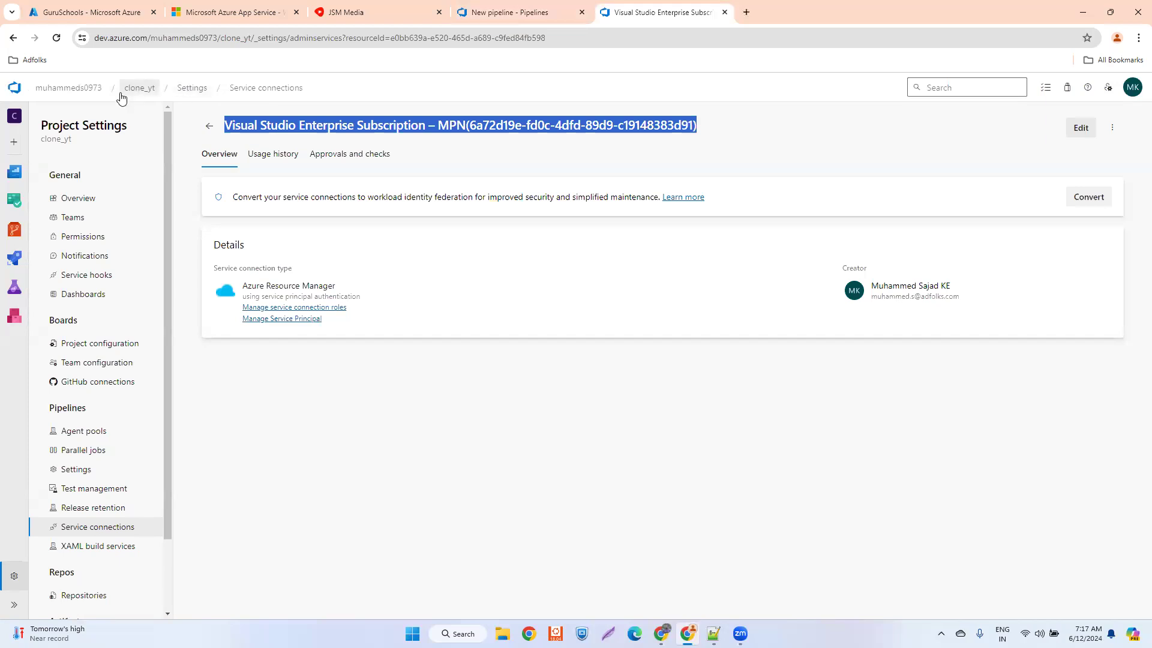
{"action": "left_click", "coordinate": [84, 89]}
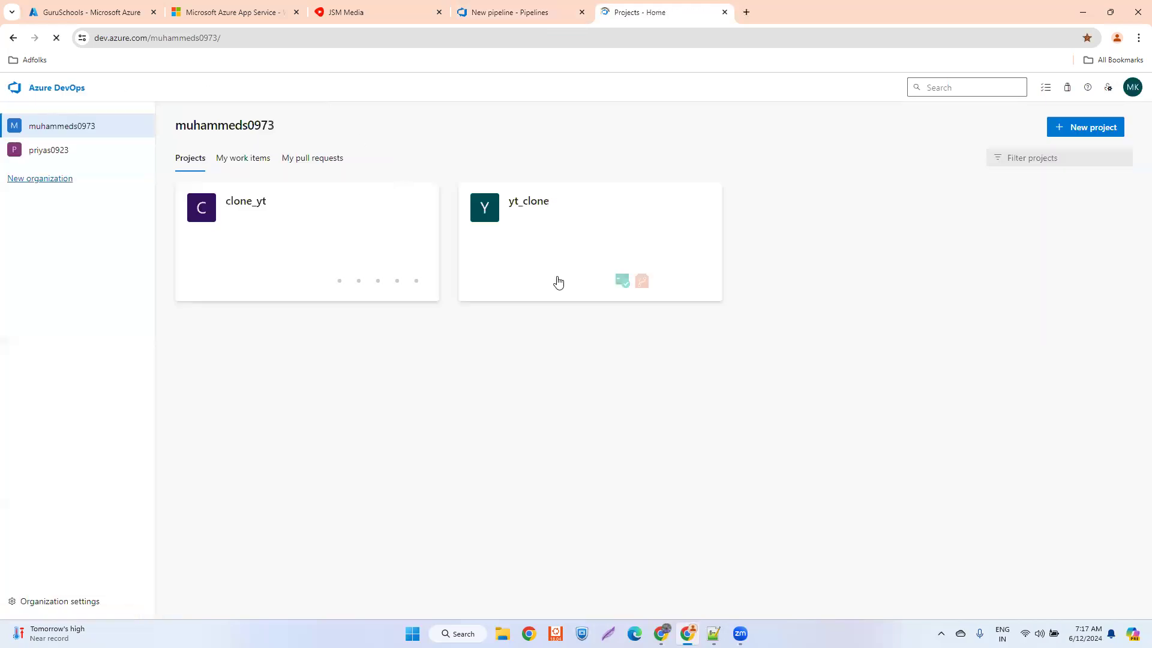
{"action": "left_click", "coordinate": [558, 247]}
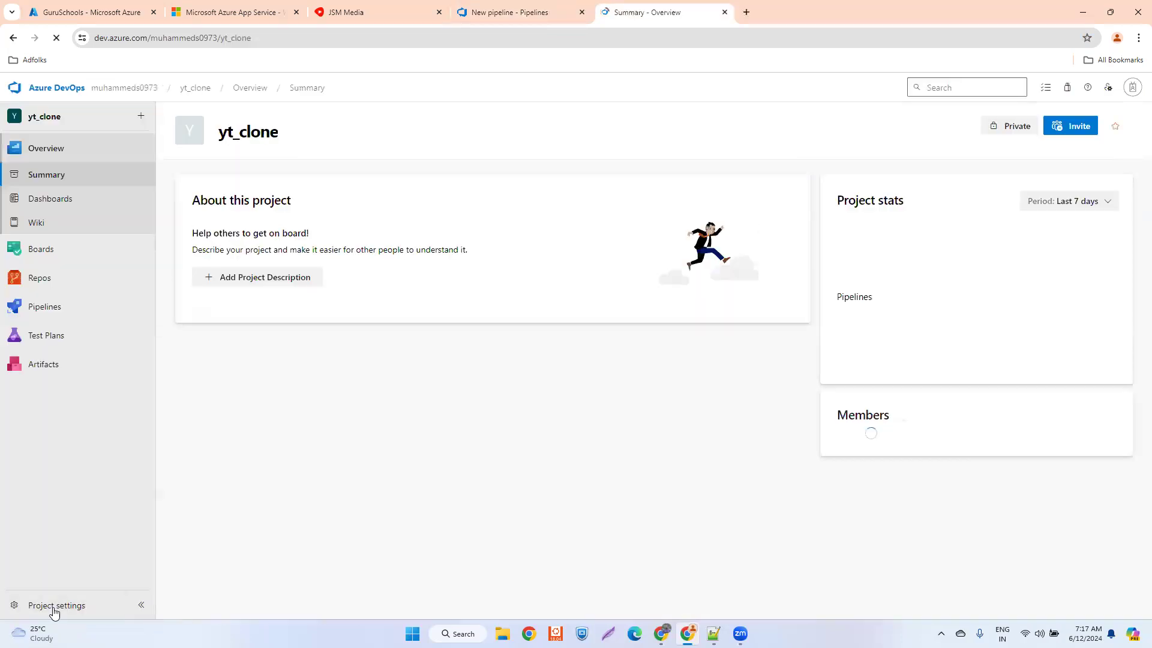
{"action": "left_click", "coordinate": [54, 606]}
{"action": "left_click", "coordinate": [96, 527]}
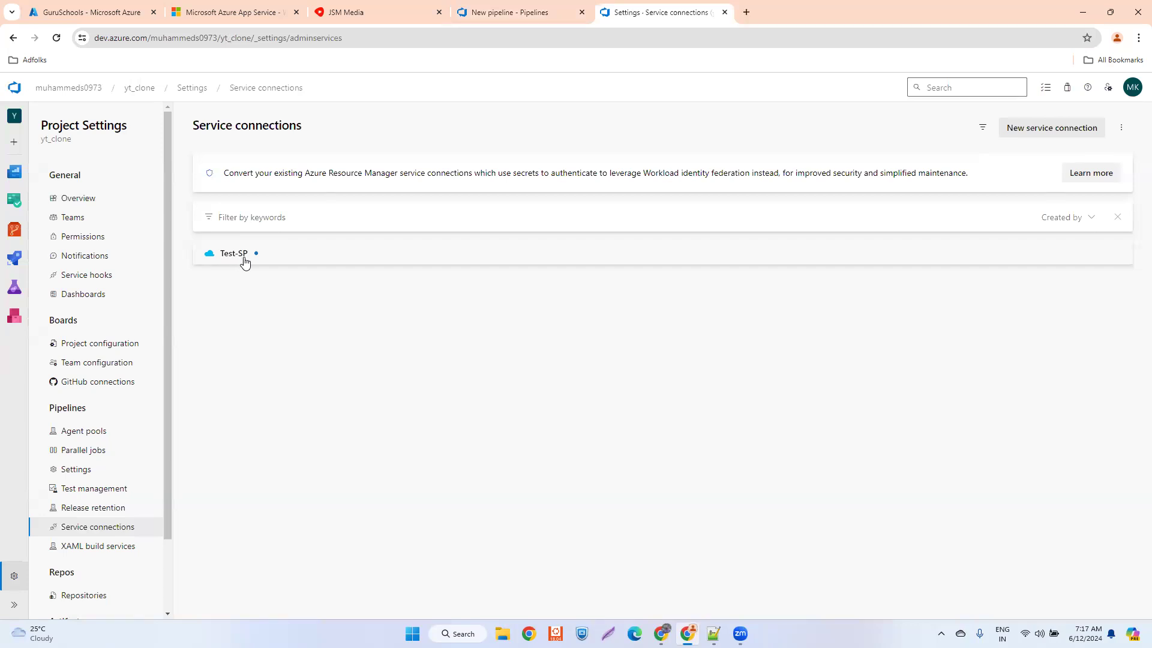
{"action": "left_click", "coordinate": [521, 13]}
{"action": "left_click", "coordinate": [346, 417]}
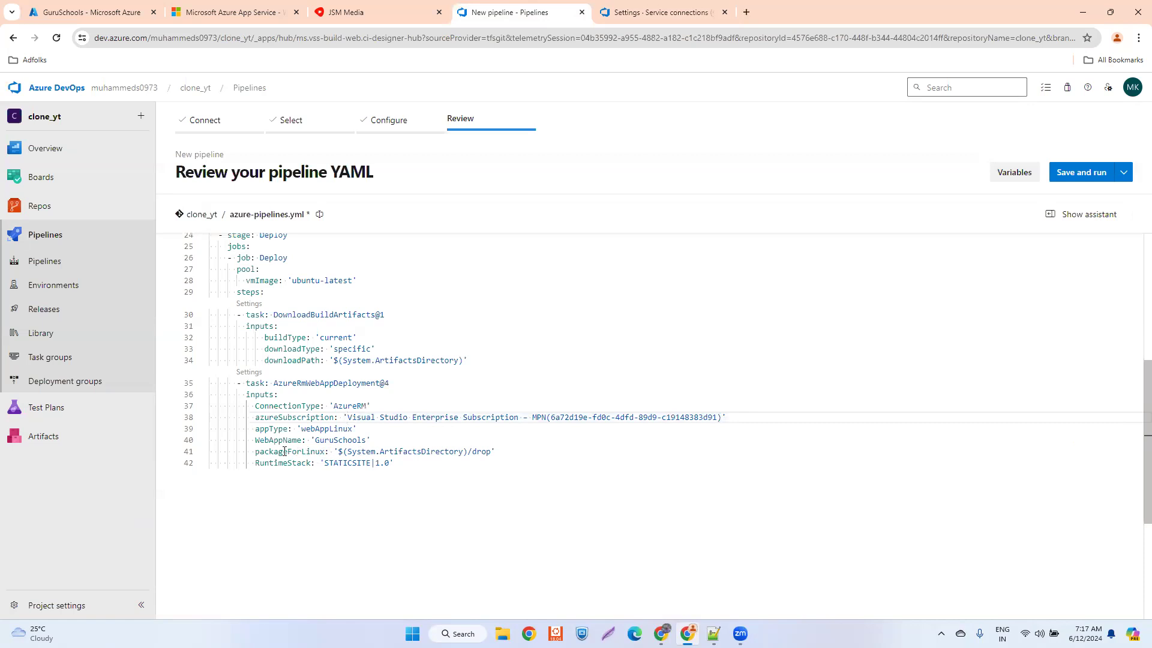
- Prefix the WebAppName value in the AzureRmWebAppDeployment@4 task with 'az'
{"action": "left_click", "coordinate": [315, 442]}
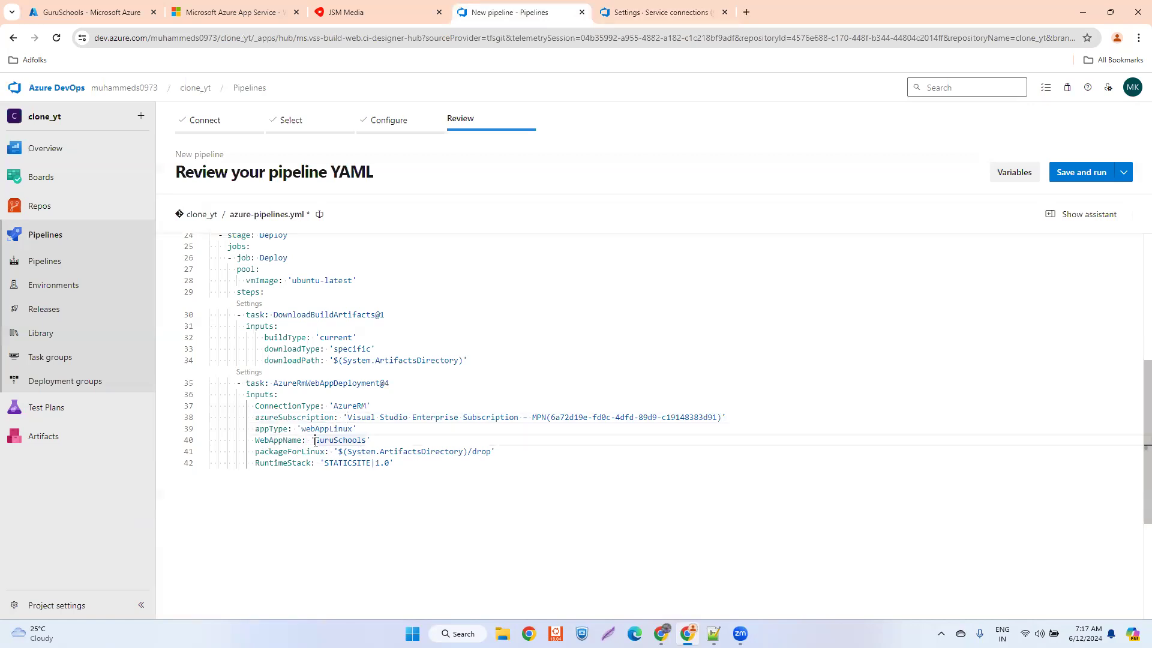
{"action": "type", "text": "az"}
{"action": "scroll", "coordinate": [432, 381], "scroll_direction": "up", "scroll_amount": 1}
{"action": "scroll", "coordinate": [432, 382], "scroll_direction": "up", "scroll_amount": 2}
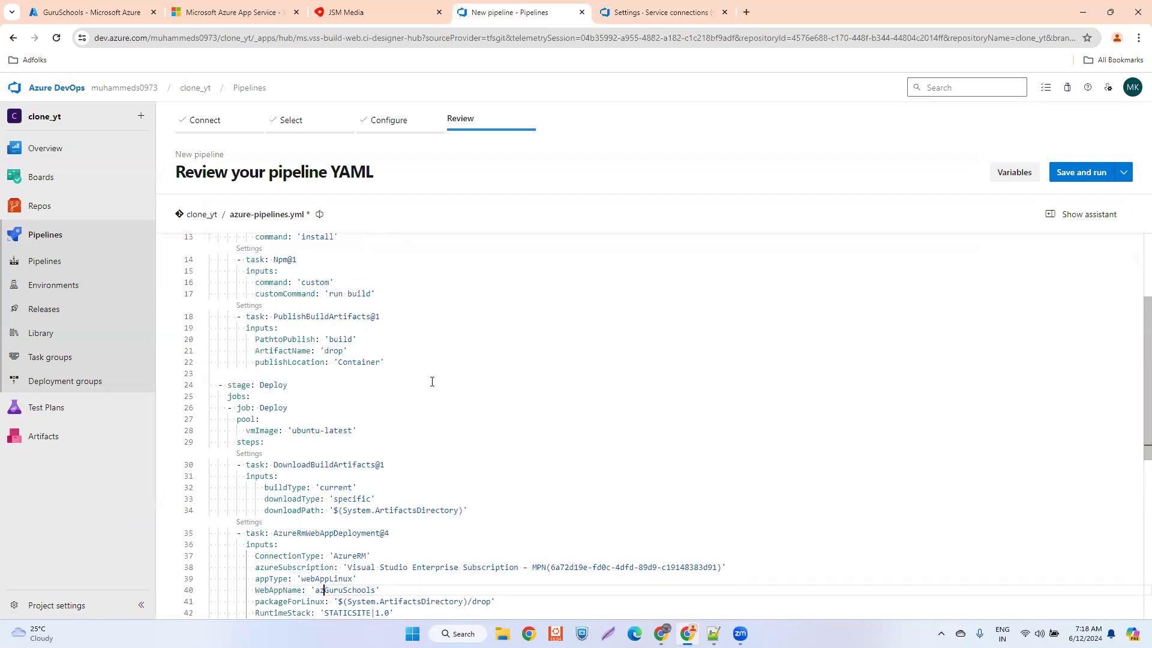
{"action": "scroll", "coordinate": [432, 382], "scroll_direction": "down", "scroll_amount": 1}
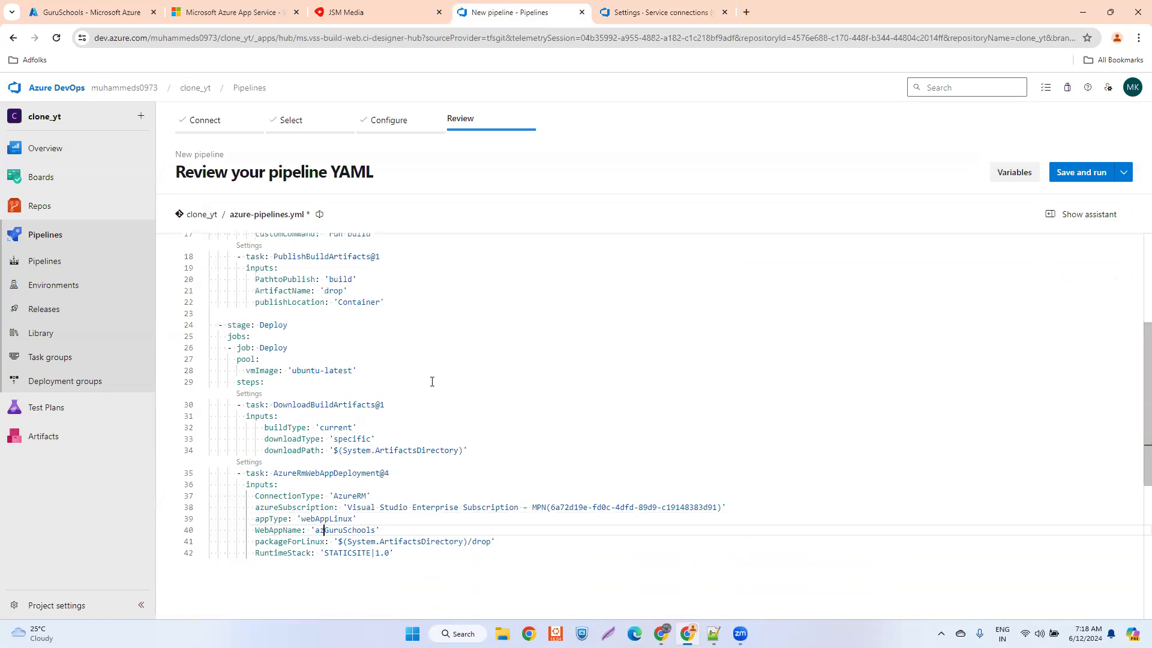
- Copy the web app name AzGuruSchools from App Services in the Azure portal and set it as the WebAppName in the pipeline YAML
{"action": "key", "text": "ctrl+1"}
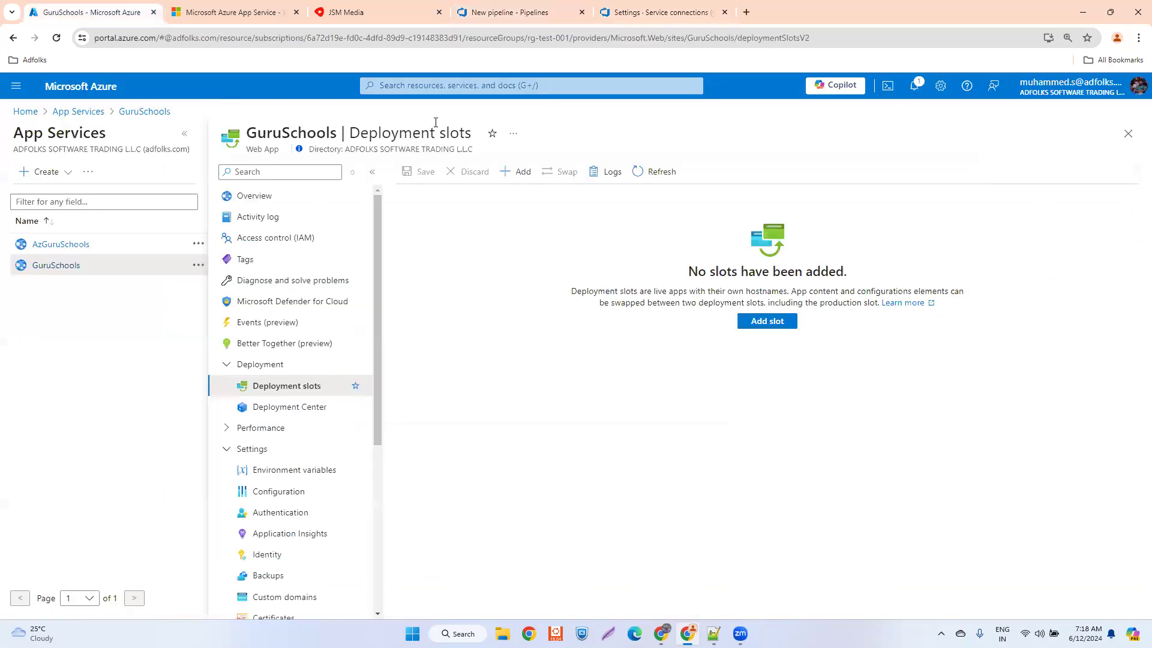
{"action": "left_click", "coordinate": [1127, 133]}
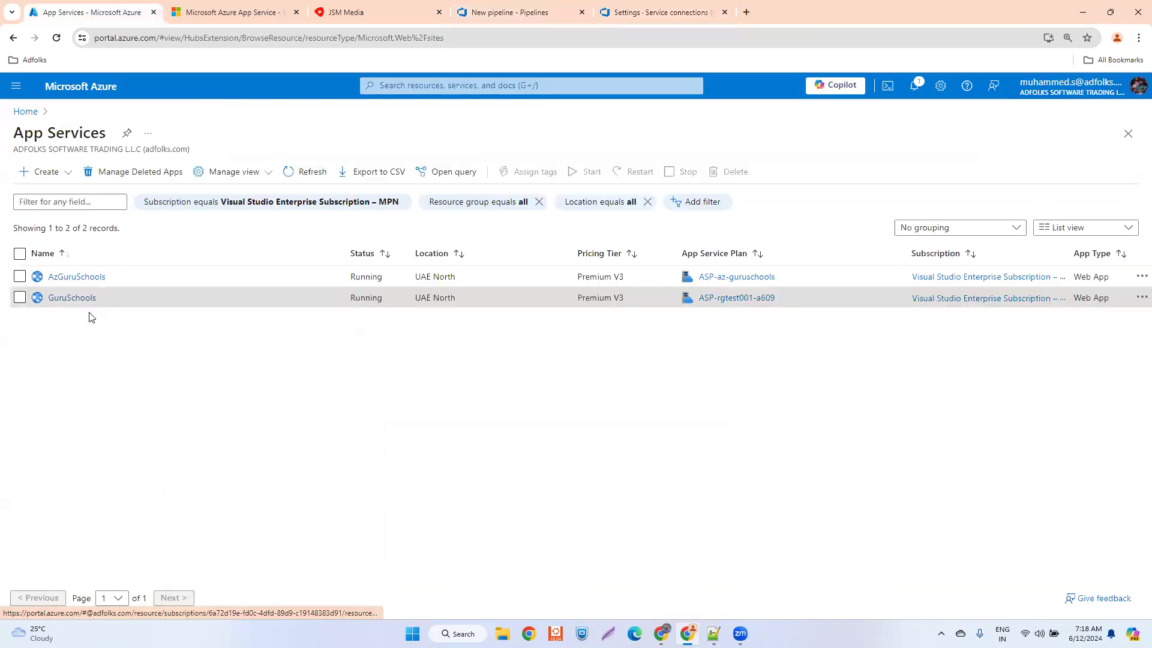
{"action": "left_click", "coordinate": [70, 282]}
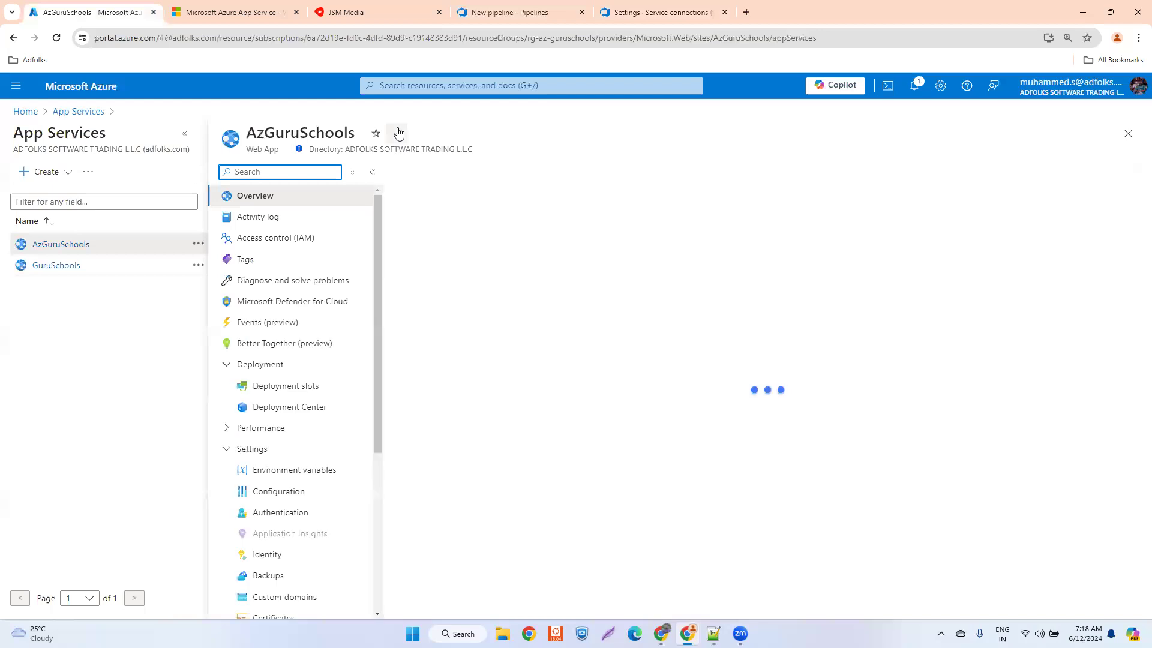
{"action": "left_click", "coordinate": [398, 134]}
{"action": "left_click", "coordinate": [416, 157]}
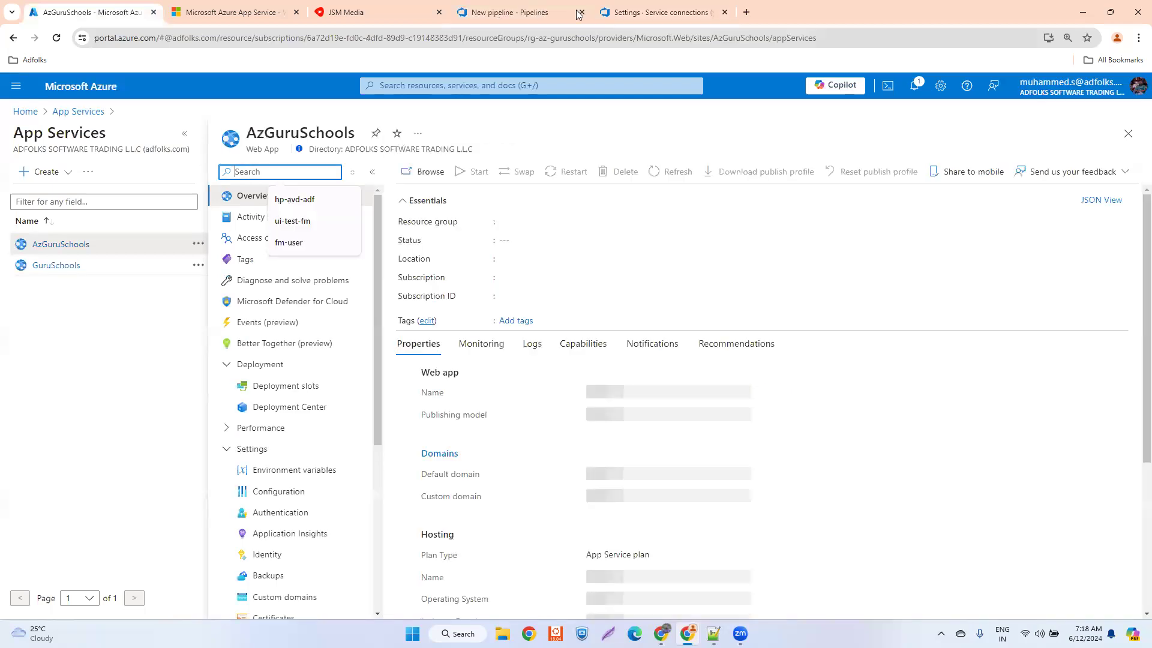
{"action": "left_click", "coordinate": [508, 12]}
{"action": "left_click_drag", "start_coordinate": [375, 531], "coordinate": [317, 529]}
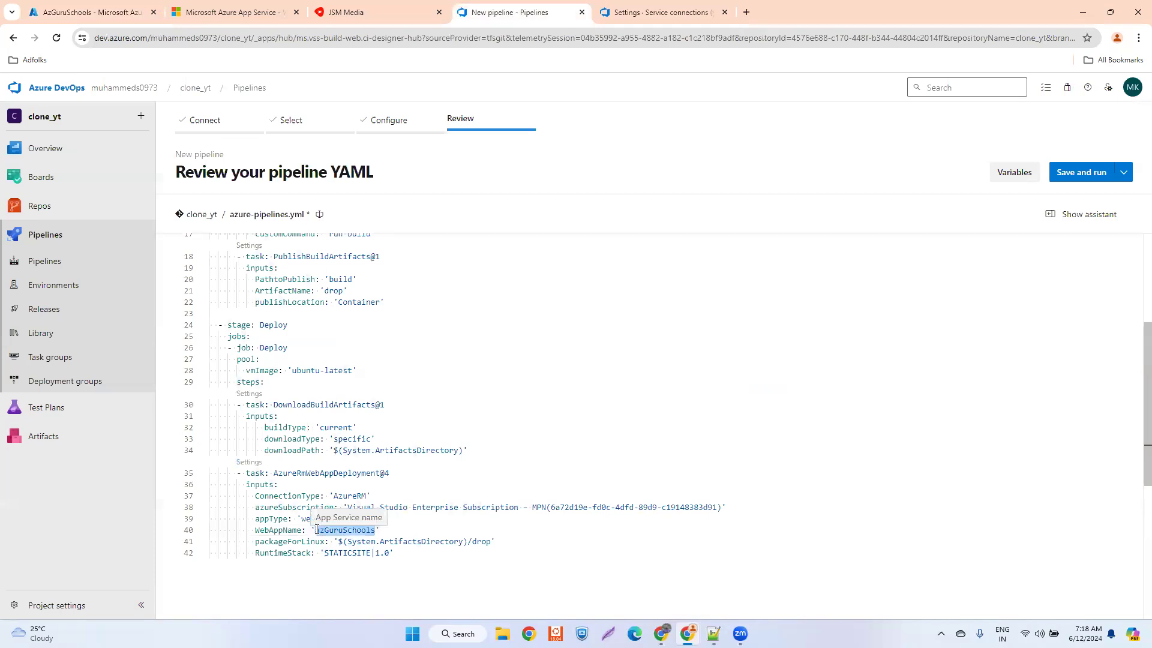
{"action": "type", "text": "AzGuruSchools"}
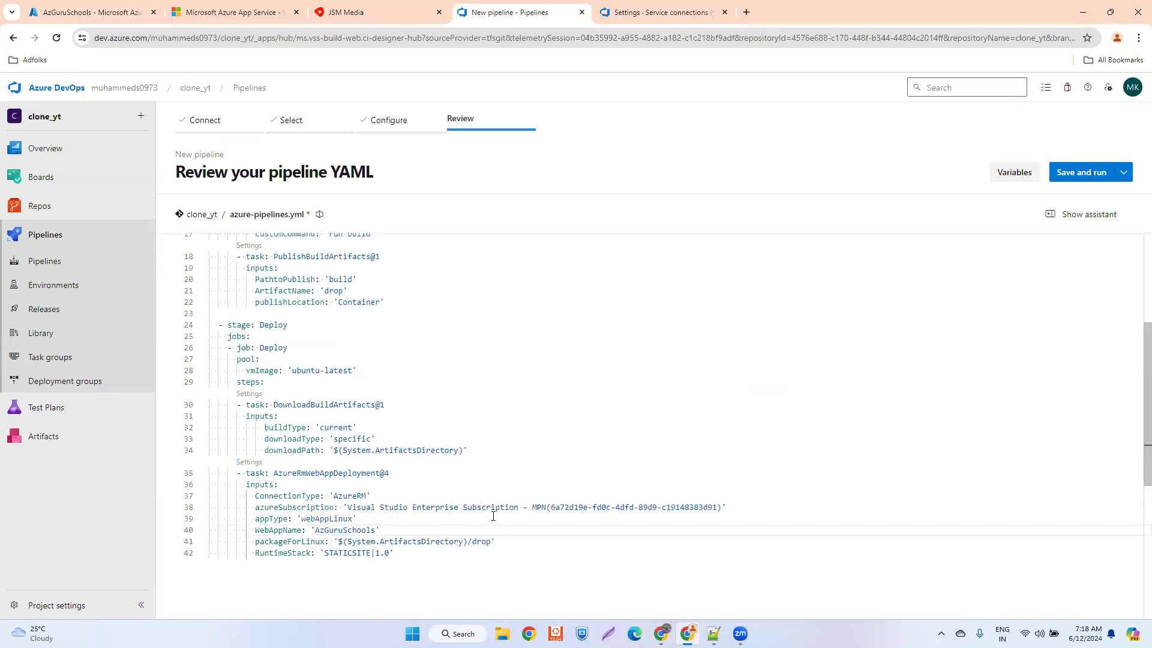
- Save the new pipeline without running it, and reopen clone_yt from the list of pipelines
{"action": "scroll", "coordinate": [499, 423], "scroll_direction": "up", "scroll_amount": 4}
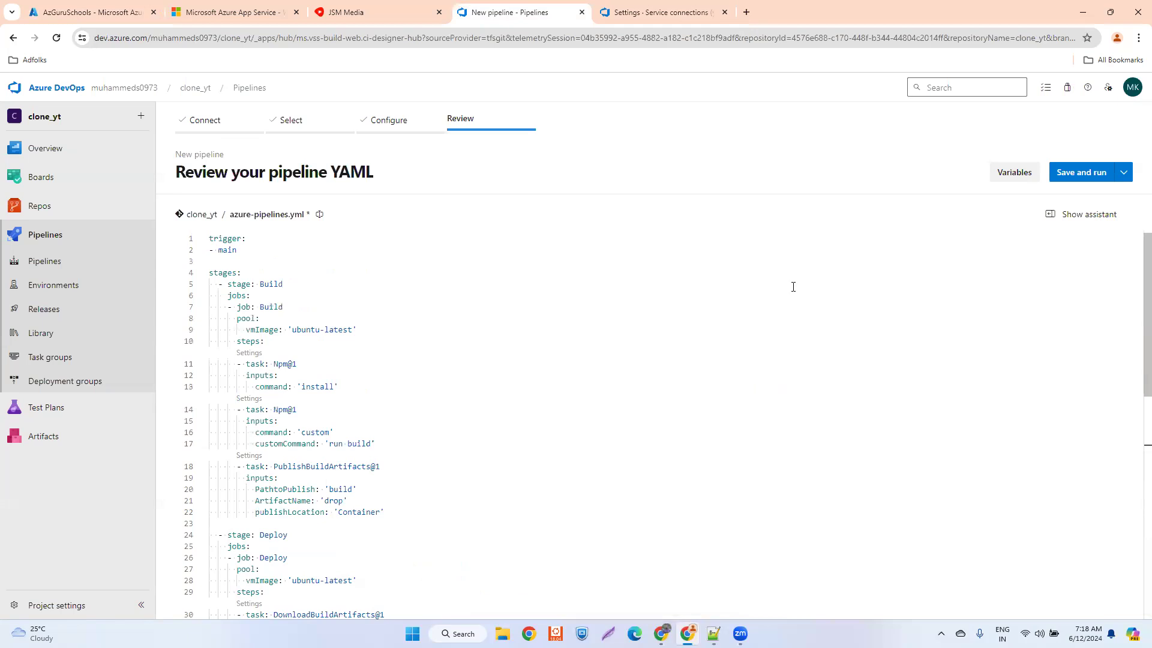
{"action": "left_click", "coordinate": [1122, 178]}
{"action": "left_click", "coordinate": [1122, 179]}
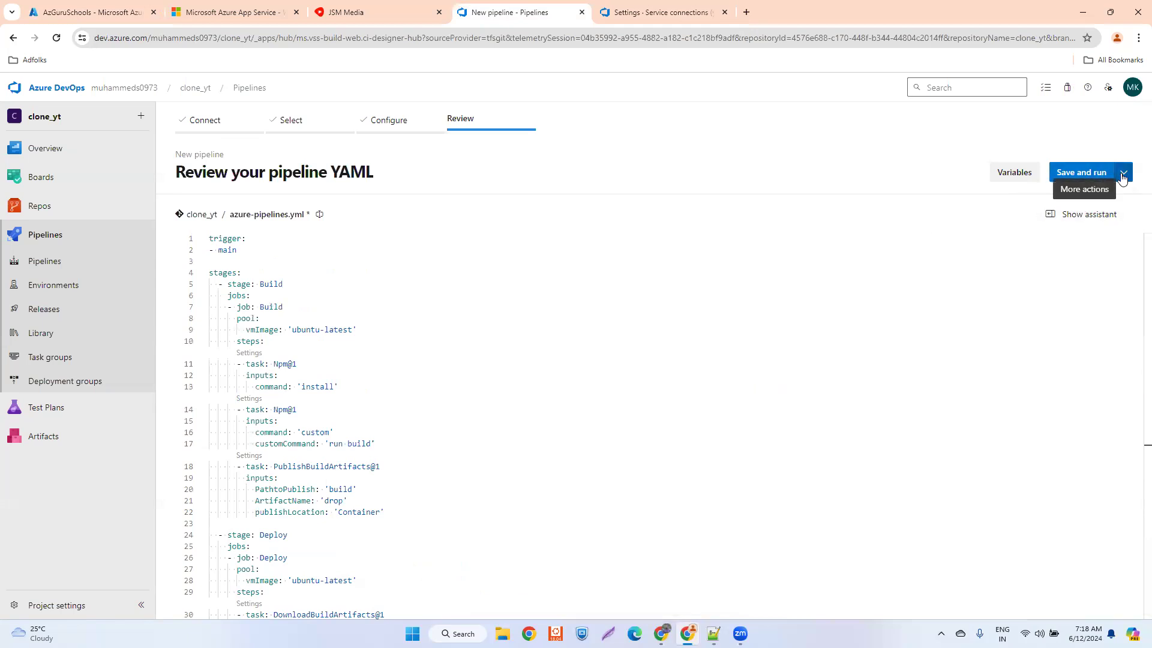
{"action": "left_click", "coordinate": [1091, 215]}
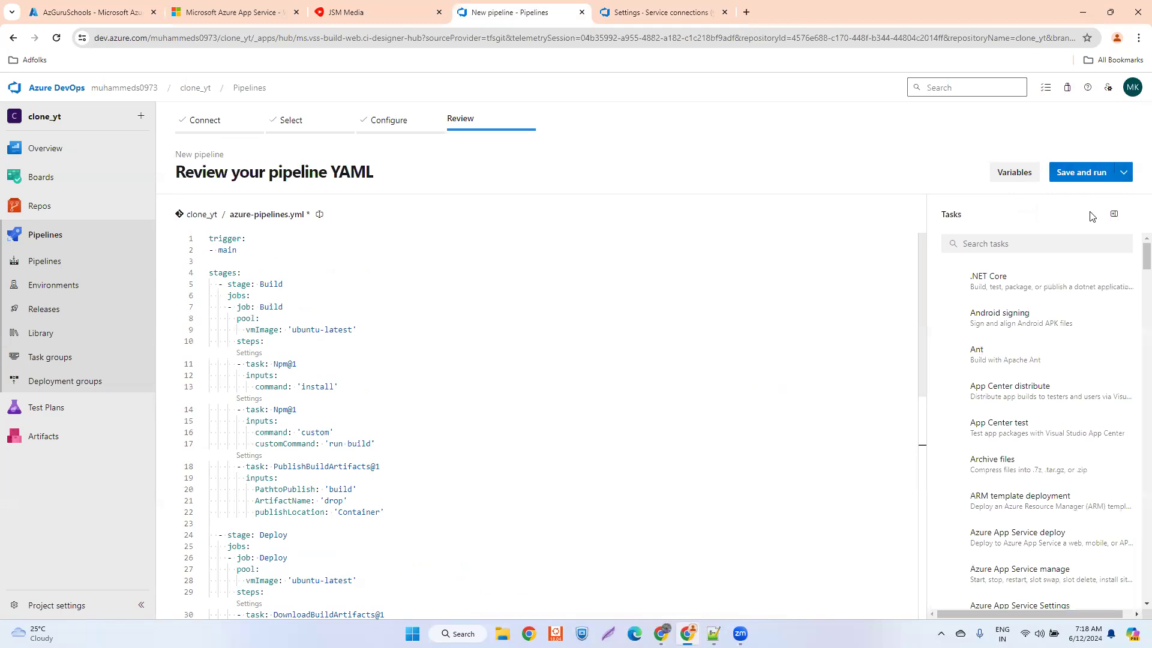
{"action": "left_click", "coordinate": [1123, 173]}
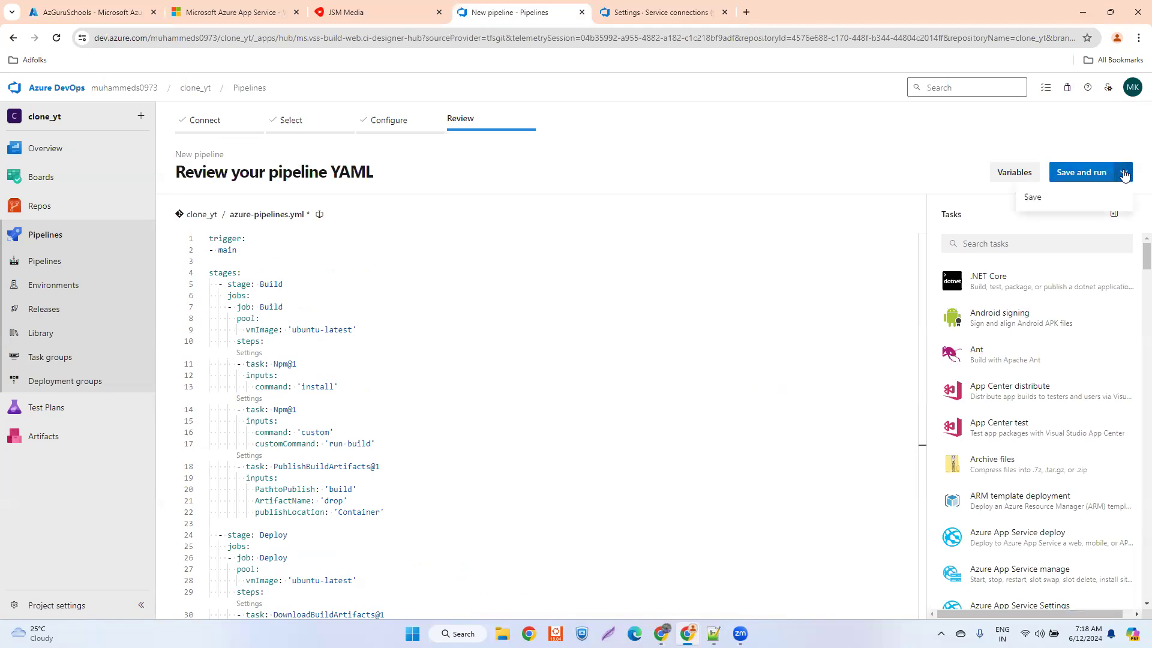
{"action": "left_click", "coordinate": [1059, 200]}
{"action": "left_click", "coordinate": [1114, 590]}
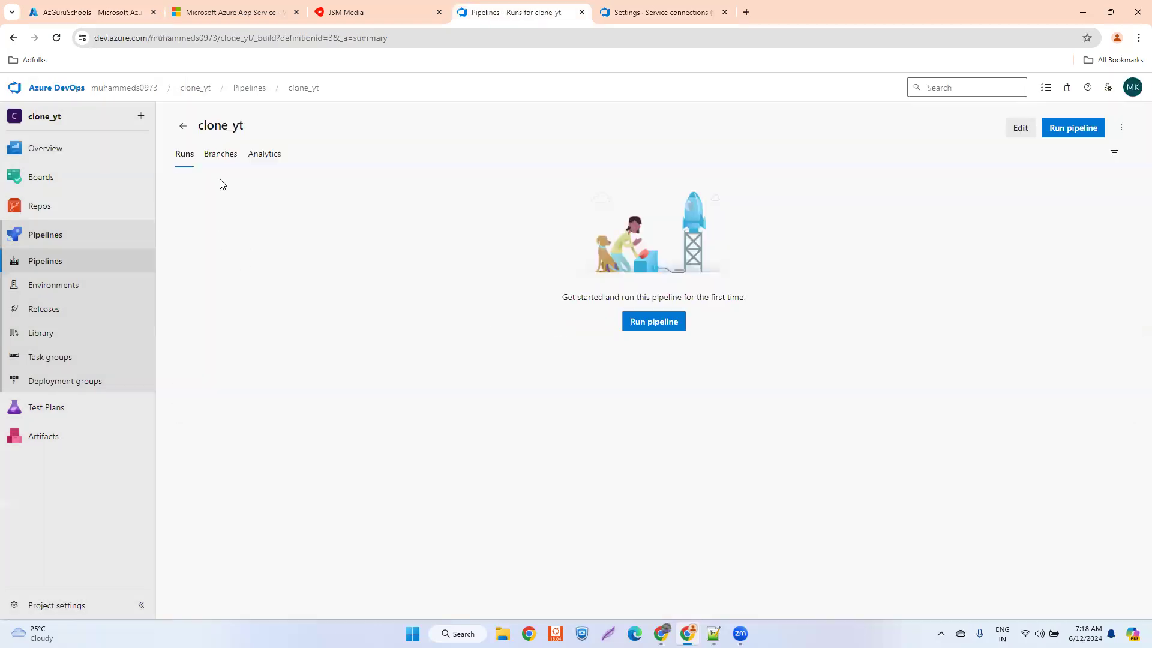
{"action": "left_click", "coordinate": [183, 125]}
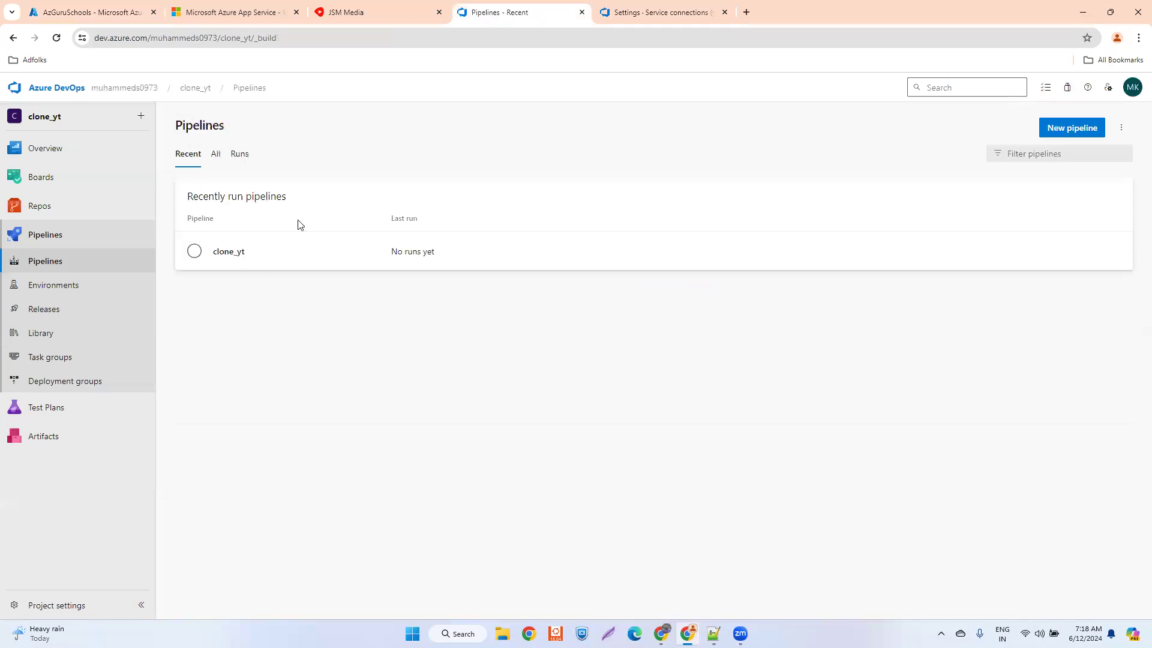
{"action": "left_click", "coordinate": [261, 251]}
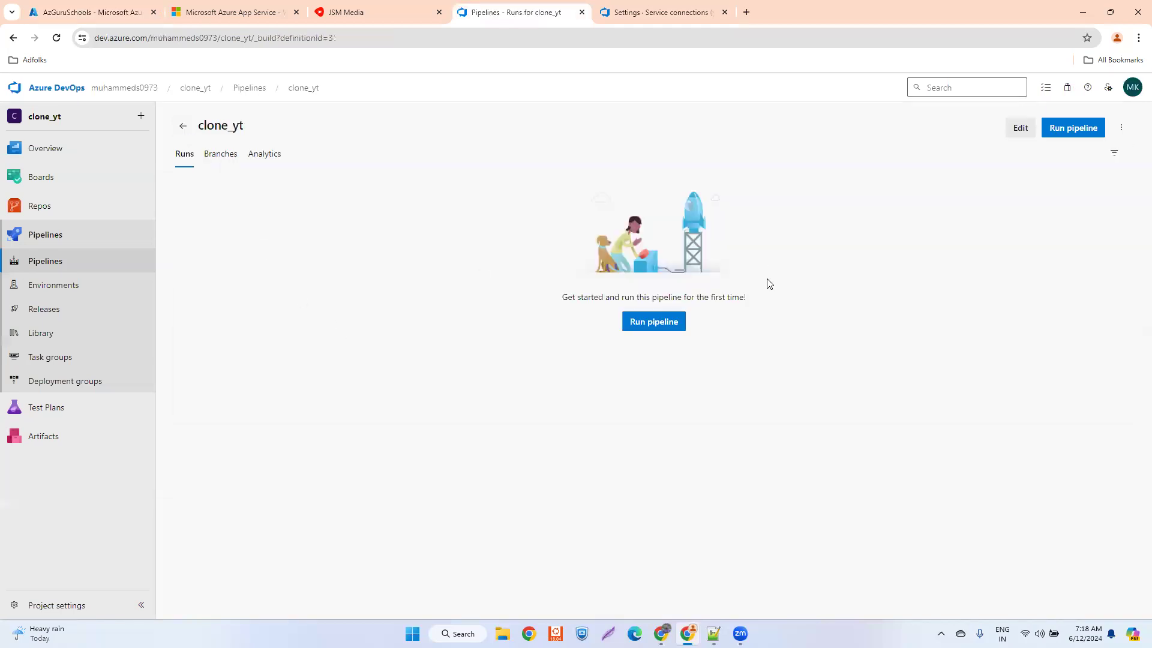
- Open the run options for the clone_yt pipeline, and compare the environment variables of AzGuruSchools and GuruSchools in the Azure portal
{"action": "left_click", "coordinate": [649, 324]}
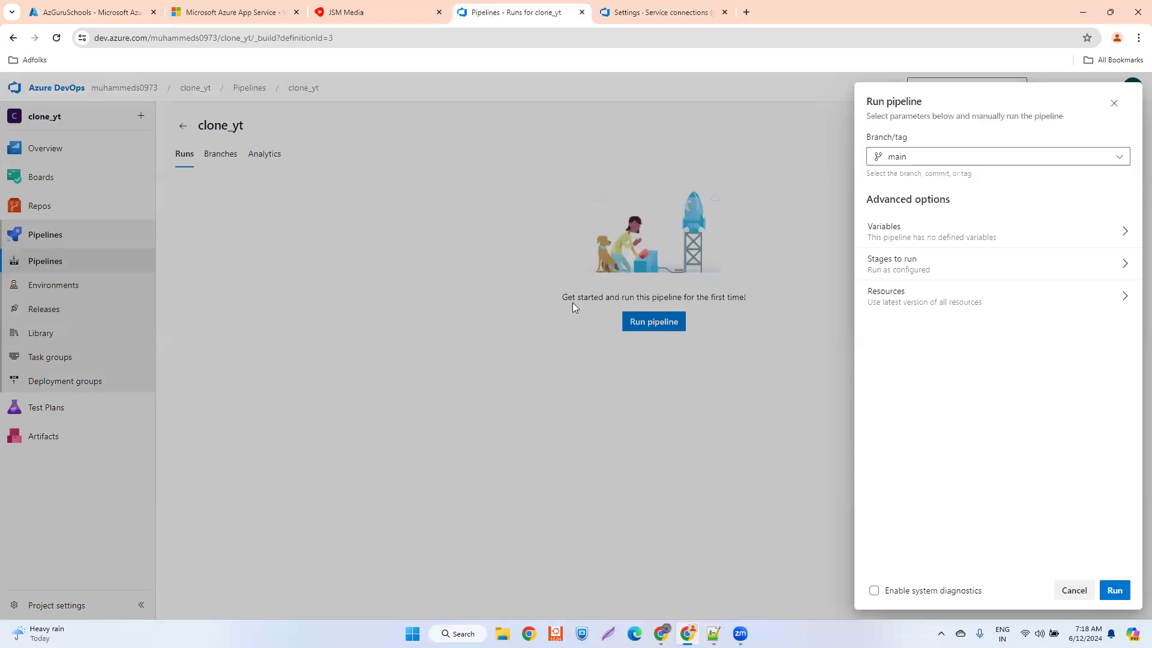
{"action": "left_click", "coordinate": [96, 13]}
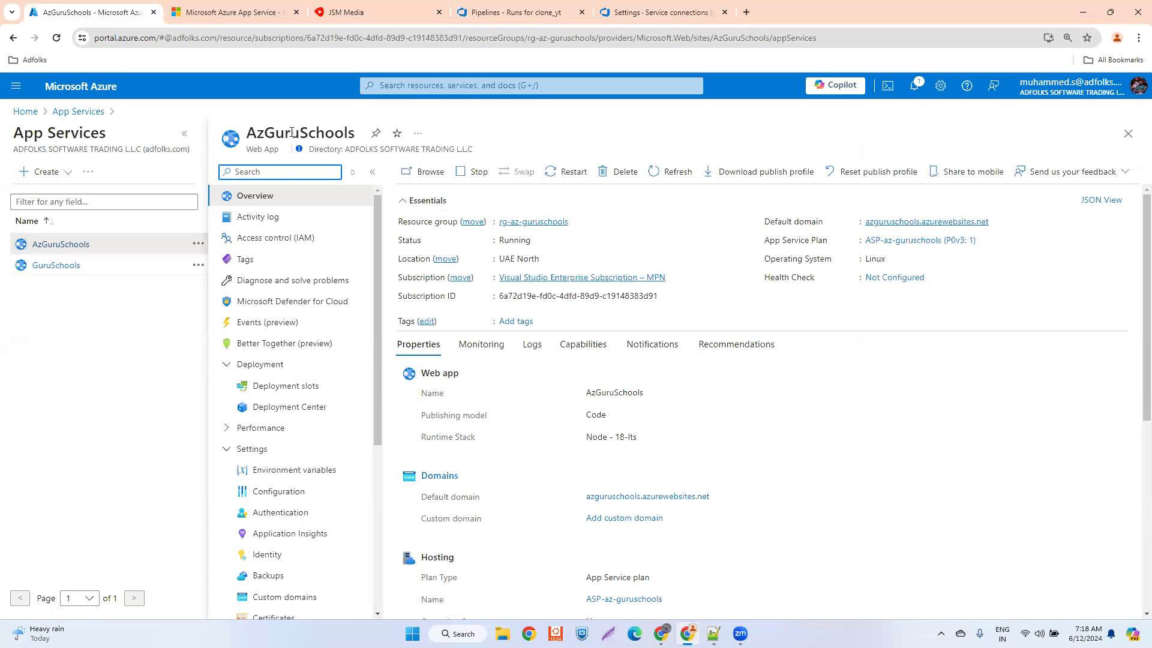
{"action": "left_click", "coordinate": [287, 472]}
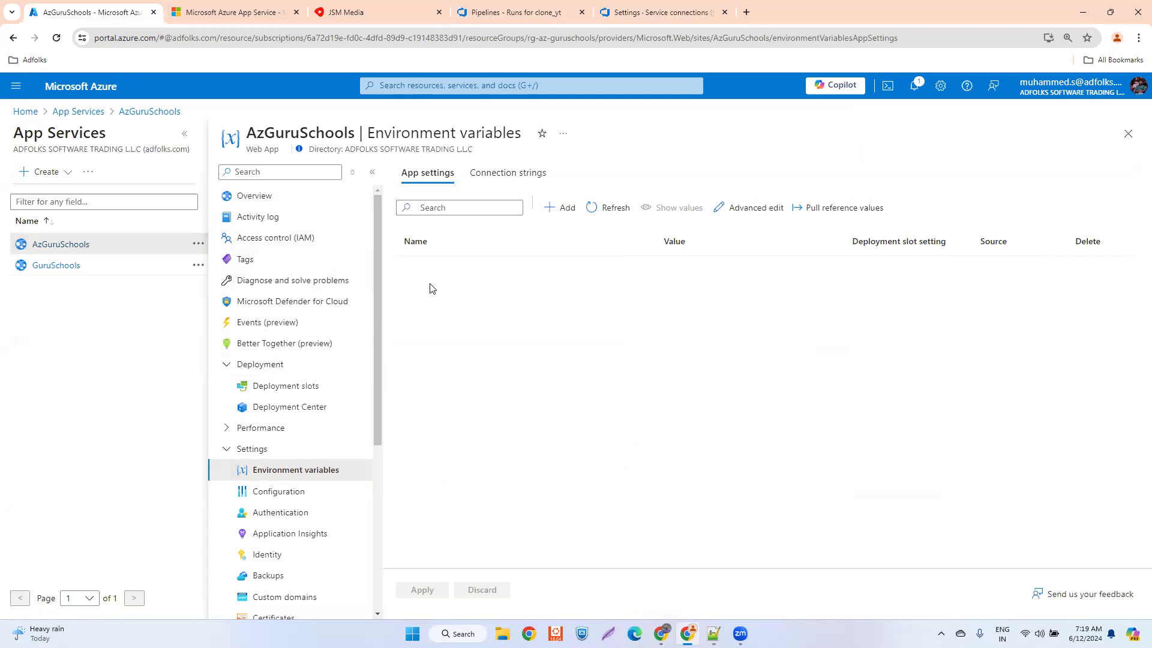
{"action": "left_click", "coordinate": [55, 266]}
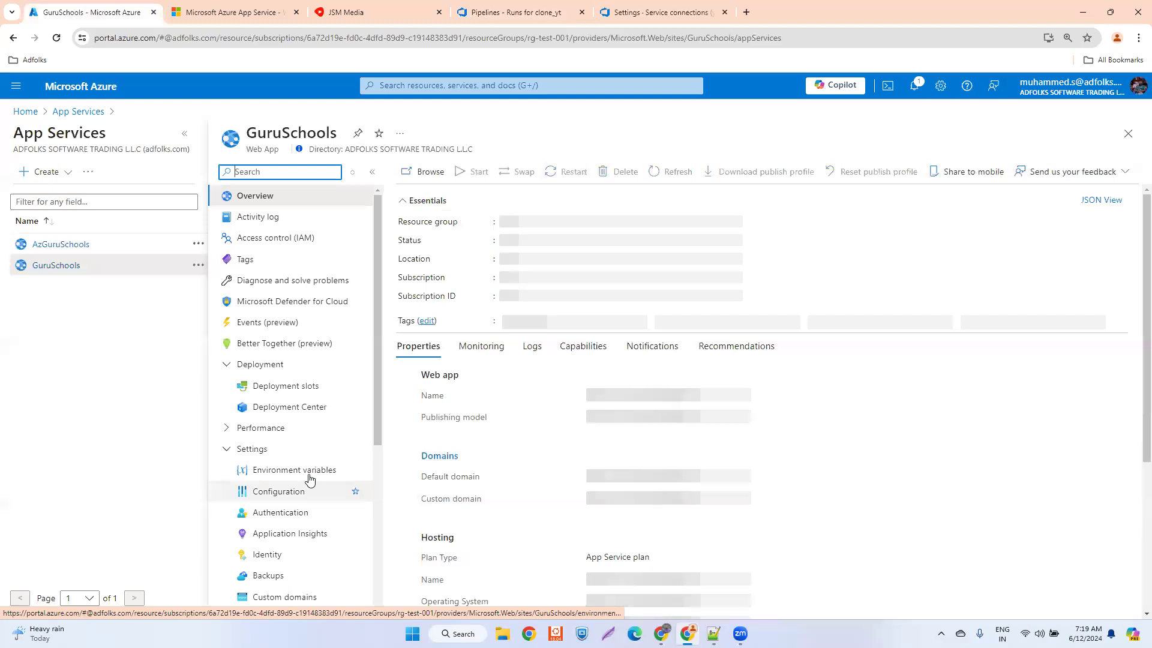
{"action": "left_click", "coordinate": [286, 475]}
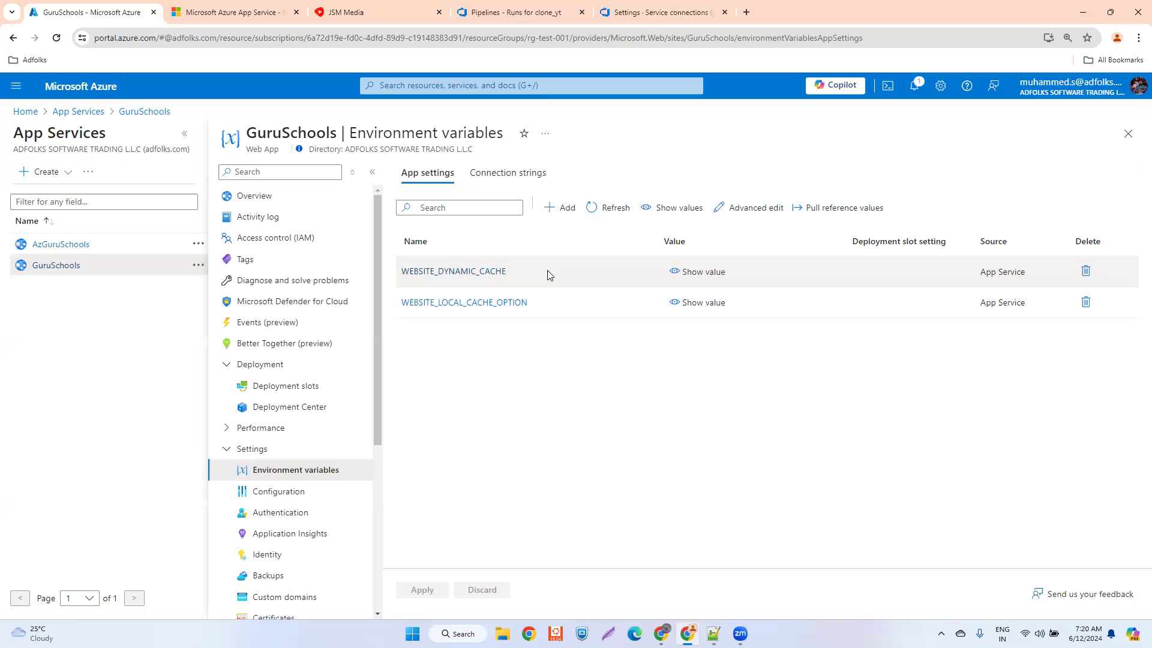
{"action": "left_click", "coordinate": [61, 244]}
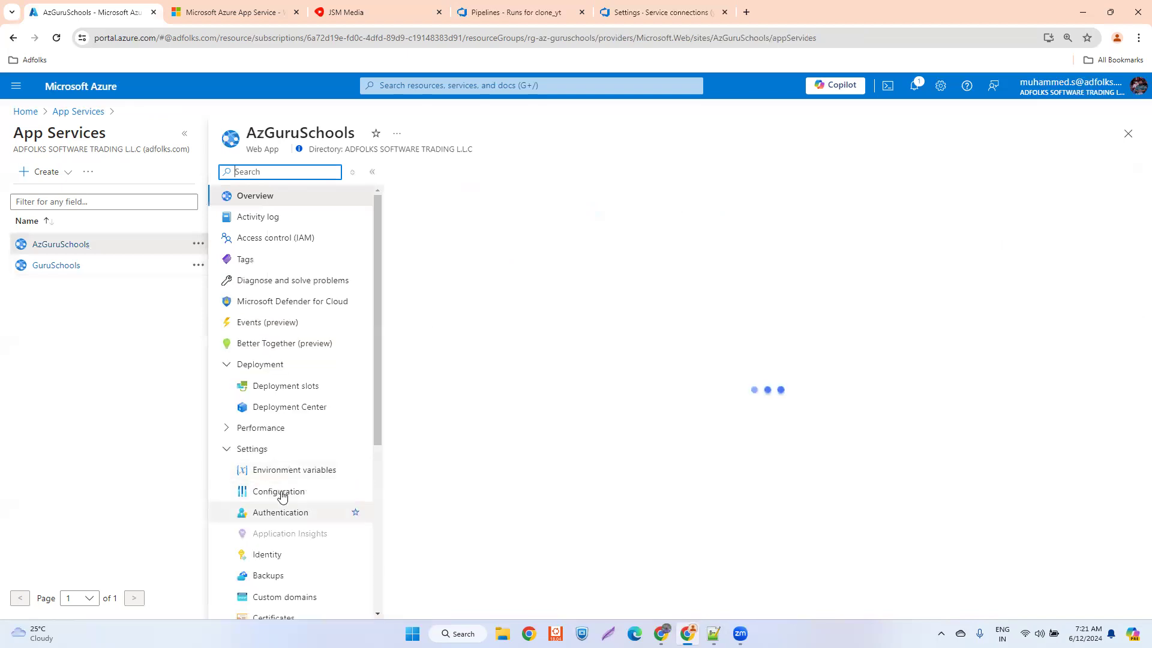
{"action": "left_click", "coordinate": [294, 472]}
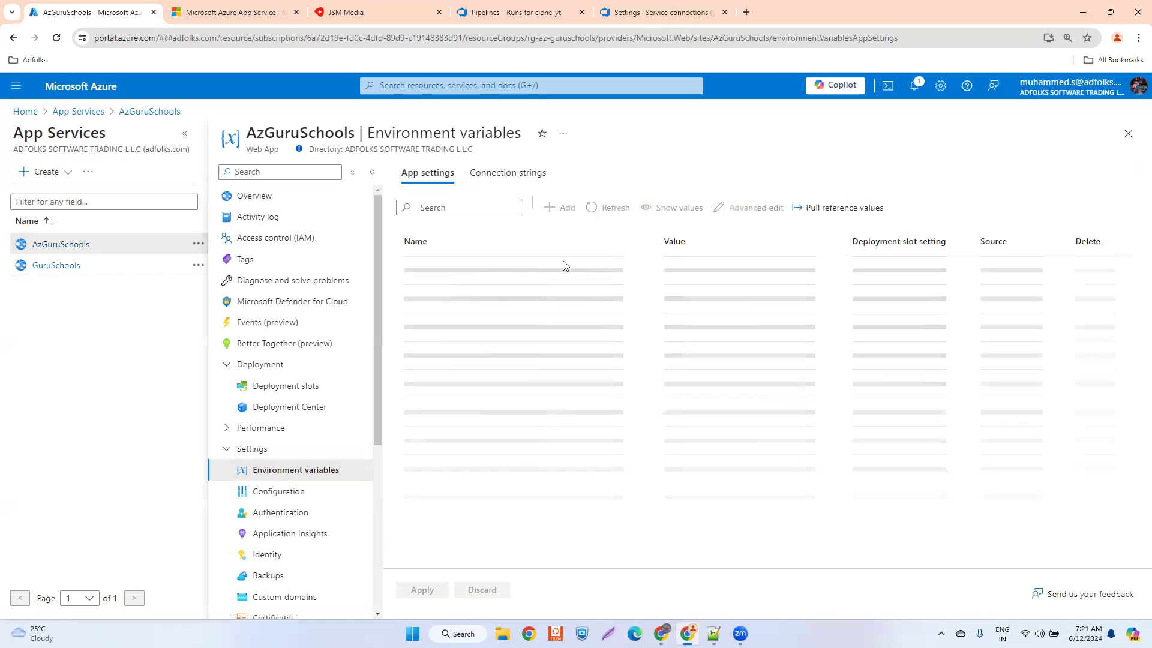
{"action": "left_click", "coordinate": [48, 266]}
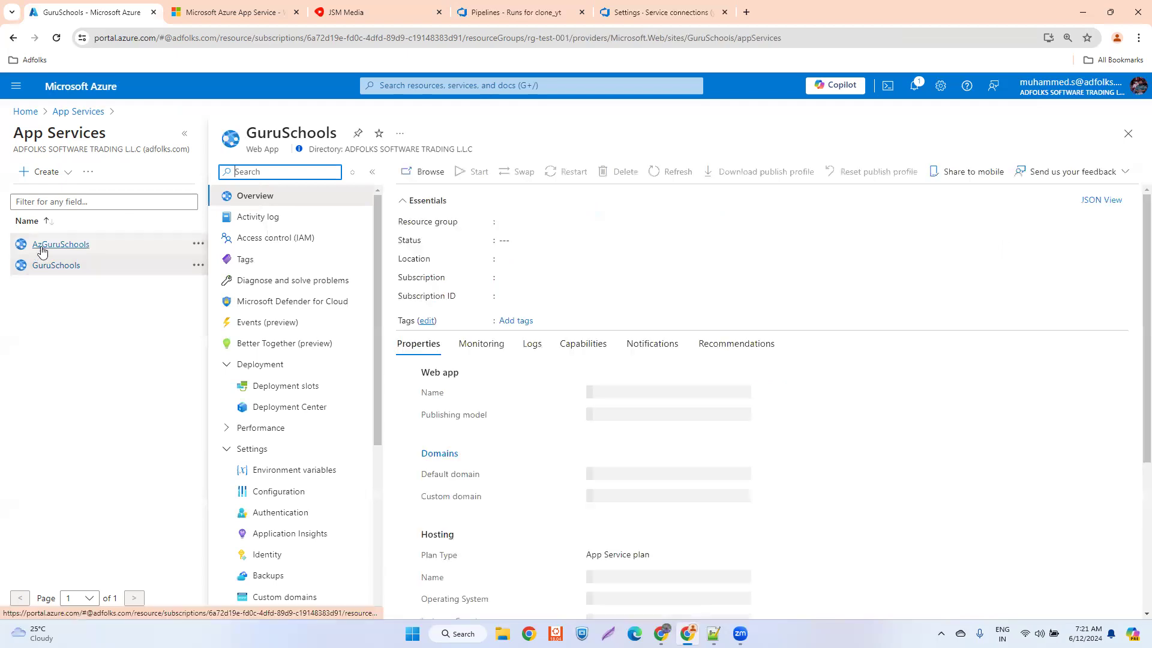
{"action": "left_click", "coordinate": [296, 471]}
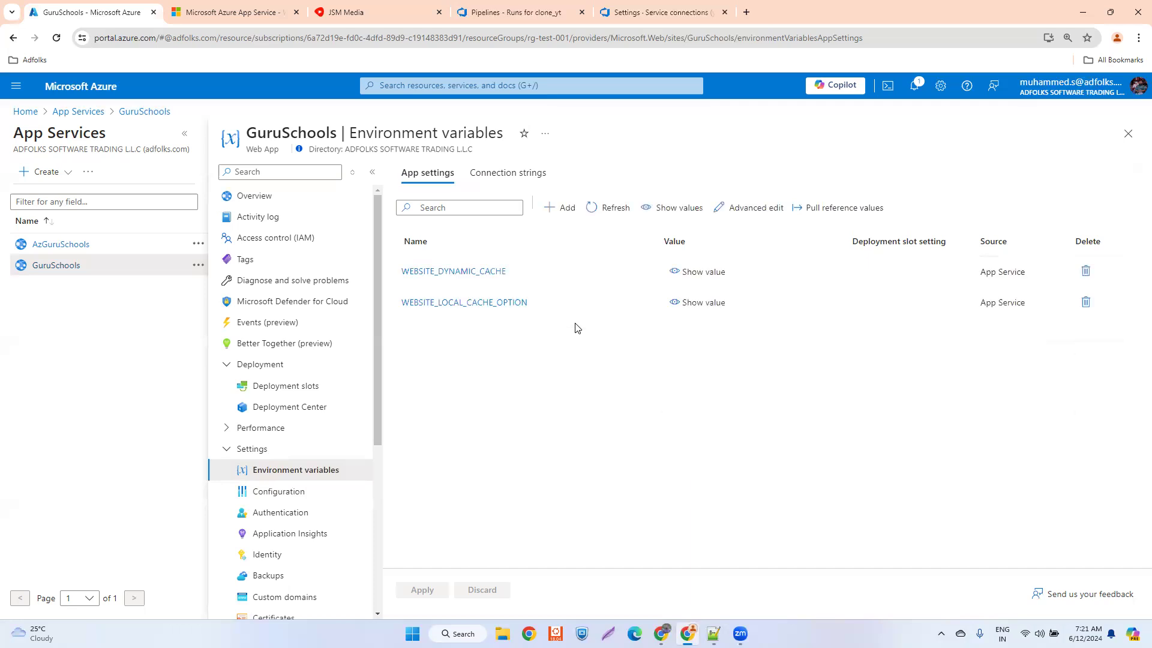
- Copy the name of GuruSchools' WEBSITE_DYNAMIC_CACHE app setting, and open App Services in a second Azure portal tab
{"action": "left_click", "coordinate": [476, 273]}
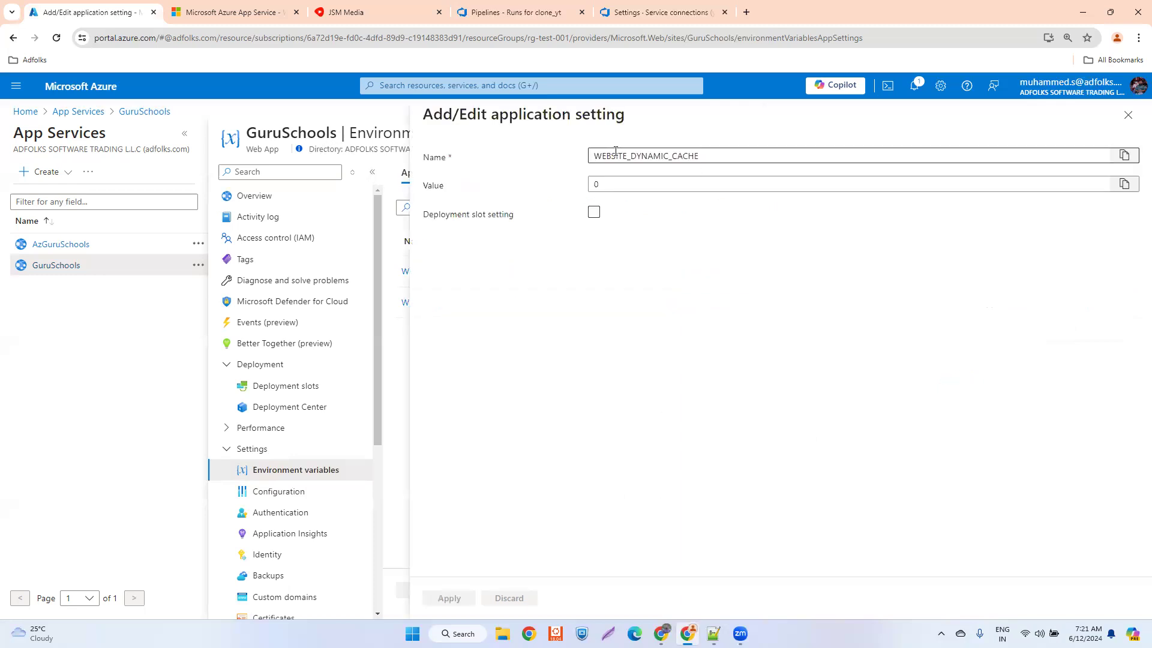
{"action": "left_click", "coordinate": [1124, 158]}
{"action": "key", "text": "ctrl+t"}
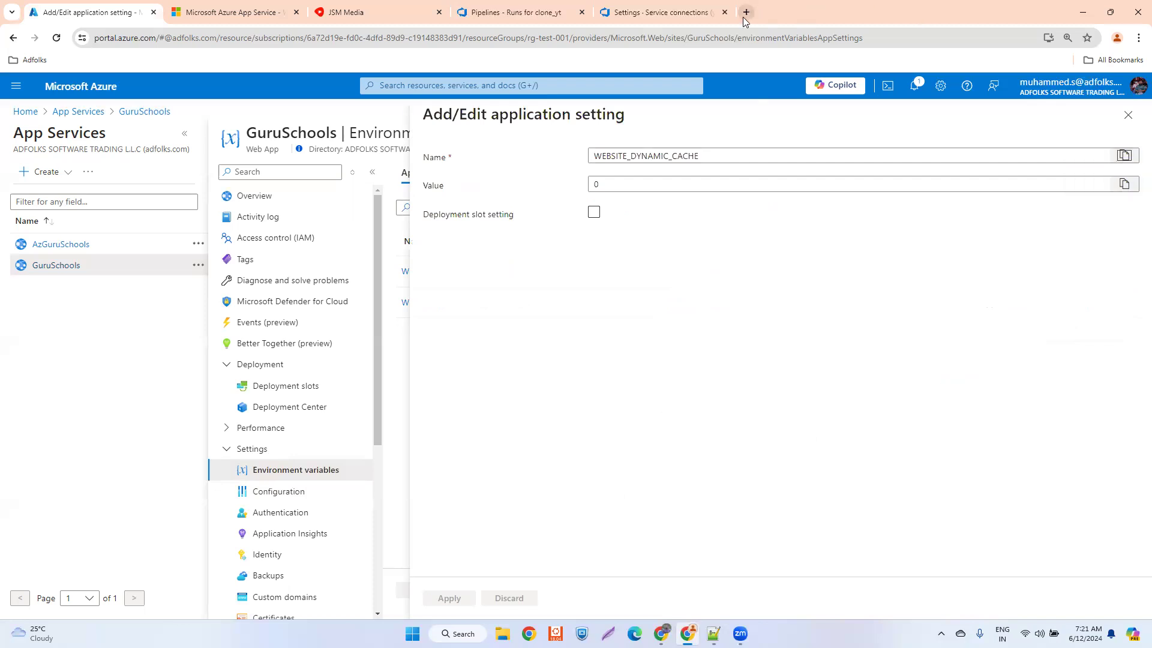
{"action": "left_click", "coordinate": [442, 319]}
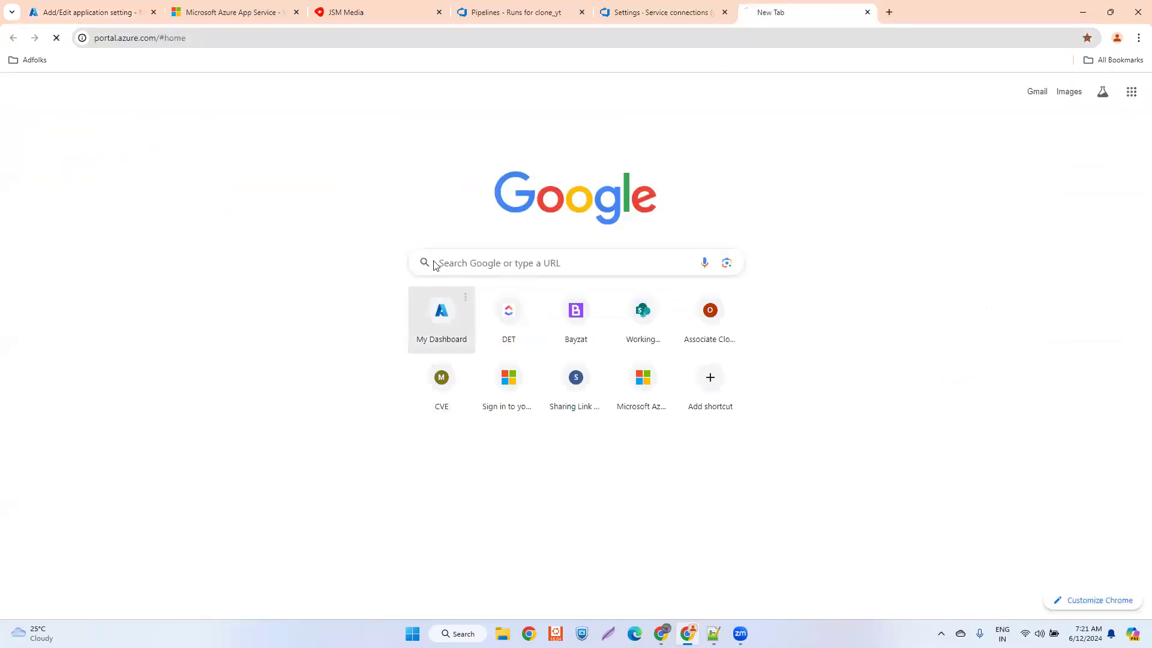
{"action": "left_click", "coordinate": [93, 4]}
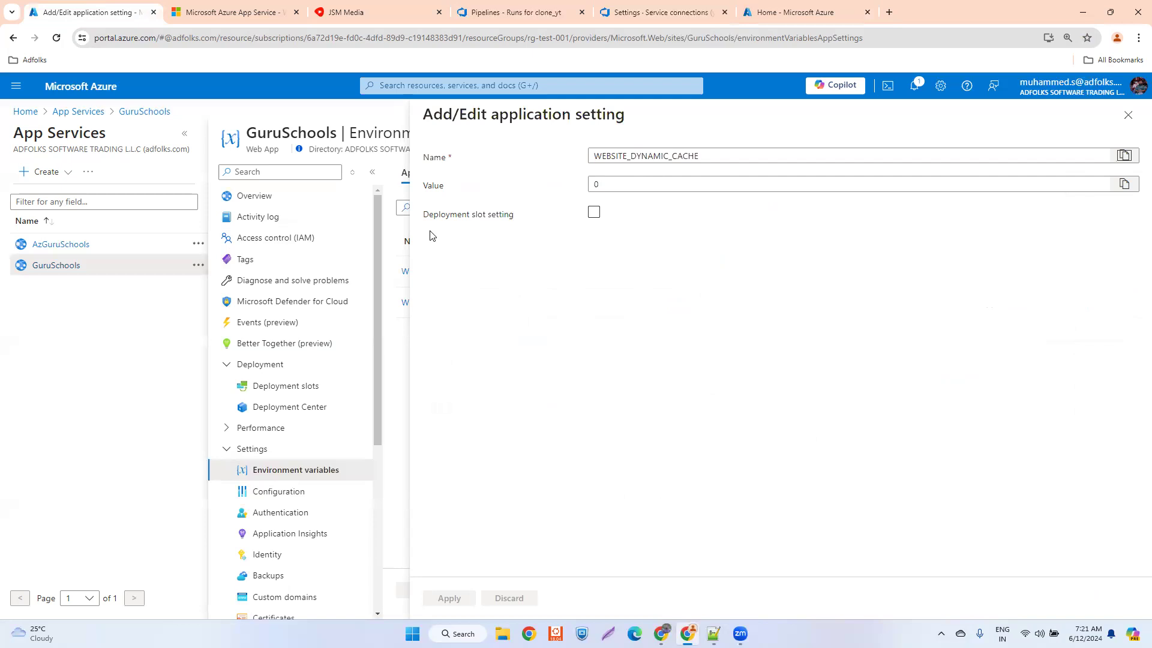
{"action": "left_click", "coordinate": [769, 13]}
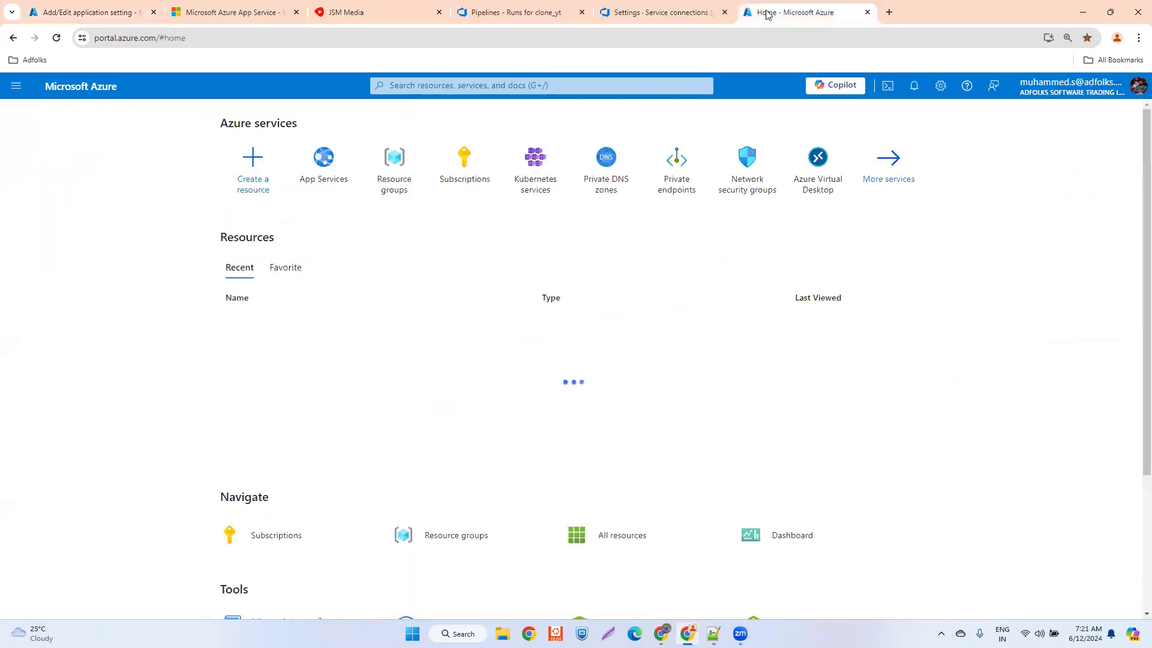
{"action": "left_click", "coordinate": [320, 178]}
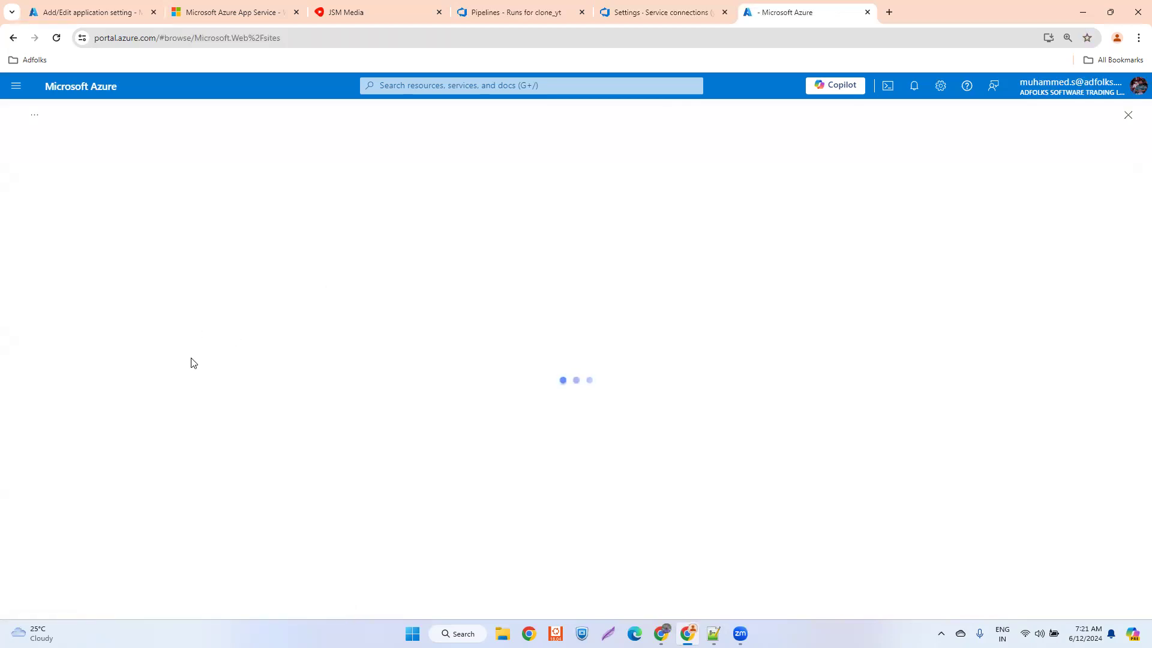
- Run the clone_yt pipeline on the main branch, and open the AzGuruSchools environment variables in the Azure portal
{"action": "left_click", "coordinate": [530, 7]}
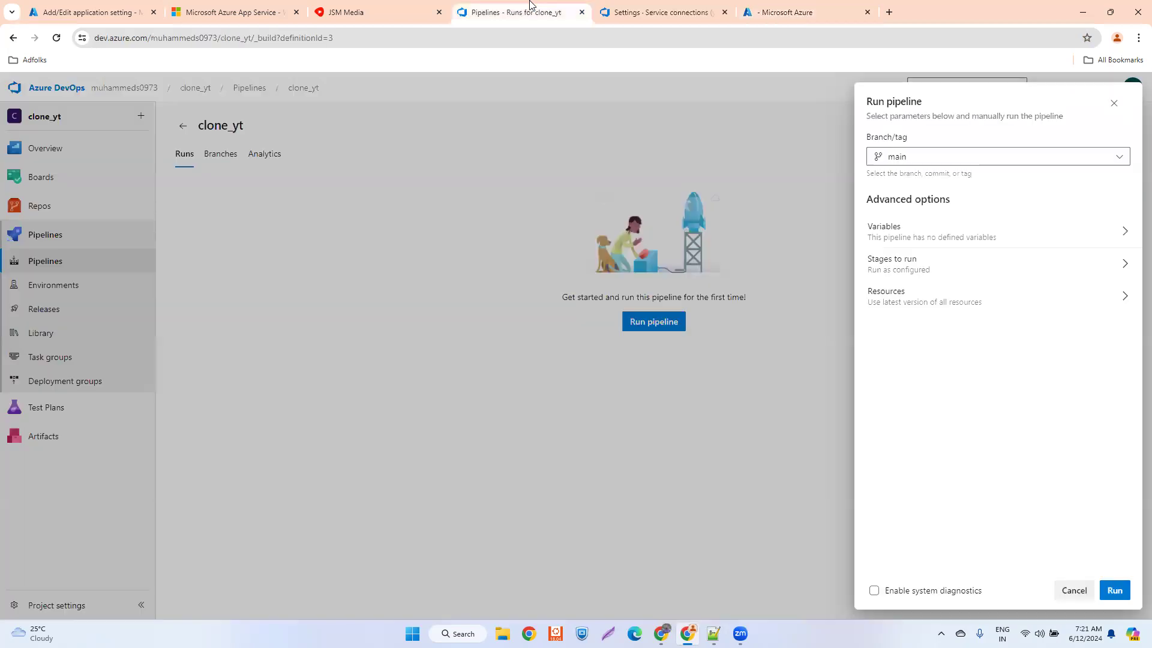
{"action": "left_click", "coordinate": [1115, 592]}
{"action": "left_click", "coordinate": [805, 8]}
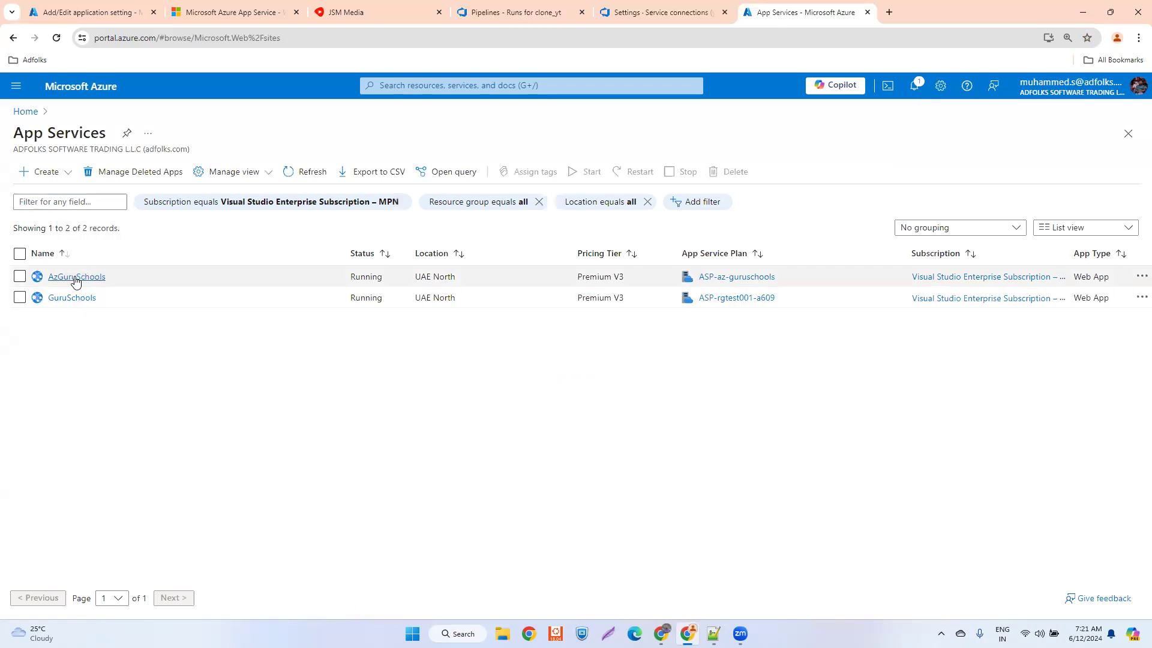
{"action": "left_click", "coordinate": [71, 277]}
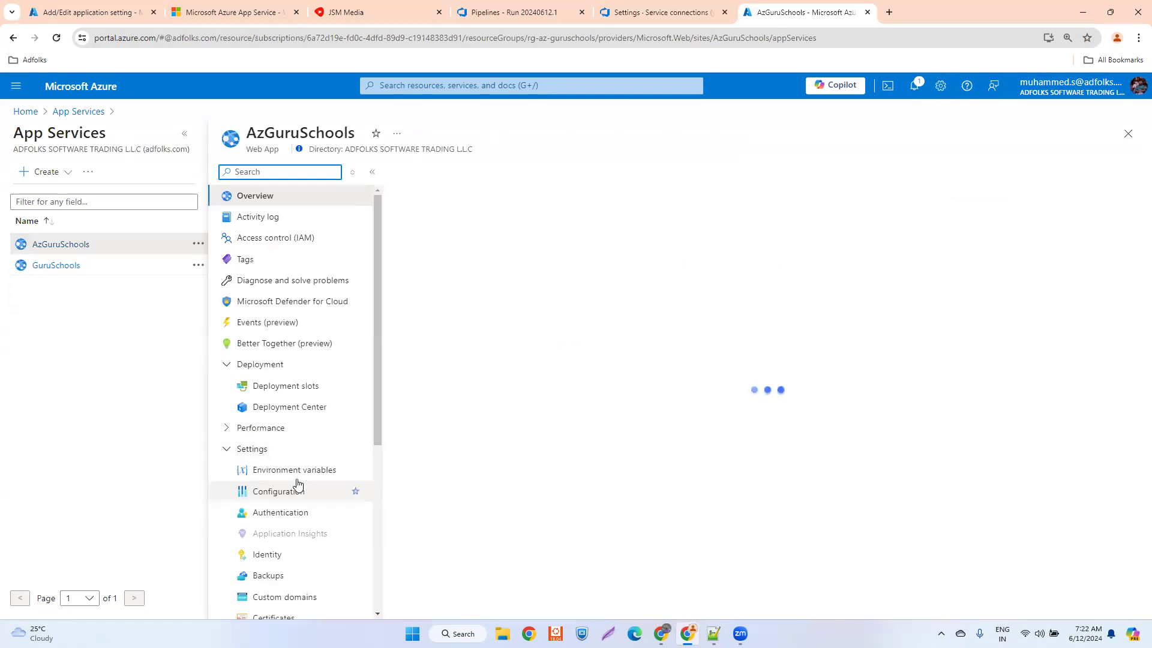
{"action": "left_click", "coordinate": [294, 471]}
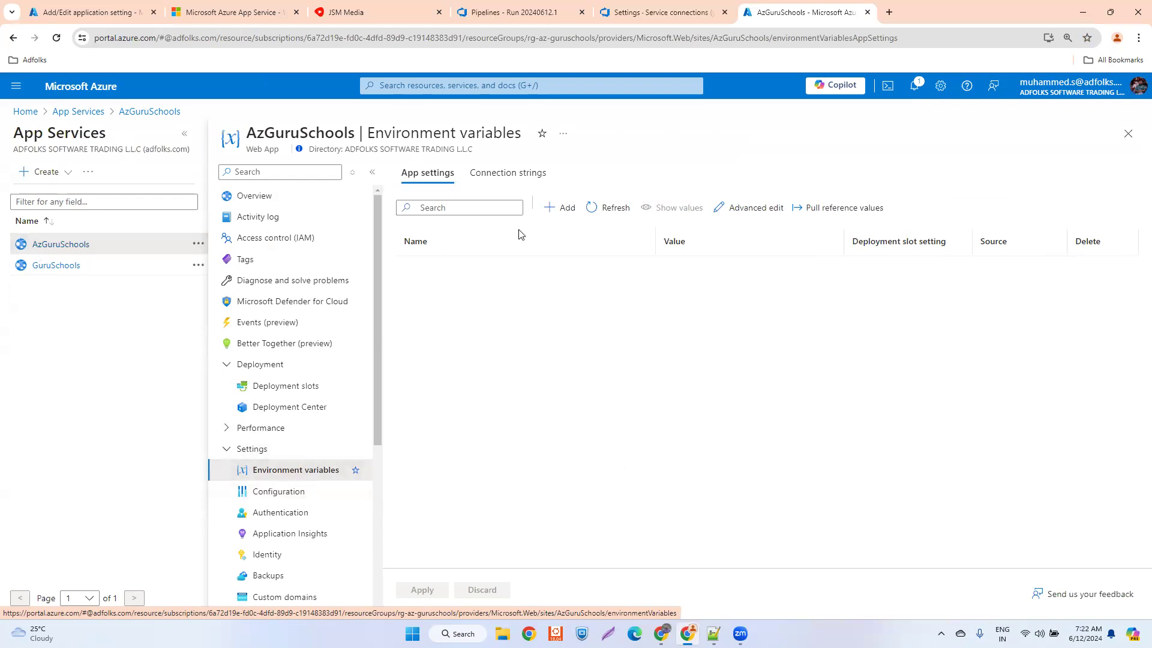
- Try to add an app setting named WEBSITE_DYNAMIC_CACHE with the value 0 to AzGuruSchools
{"action": "left_click", "coordinate": [555, 215]}
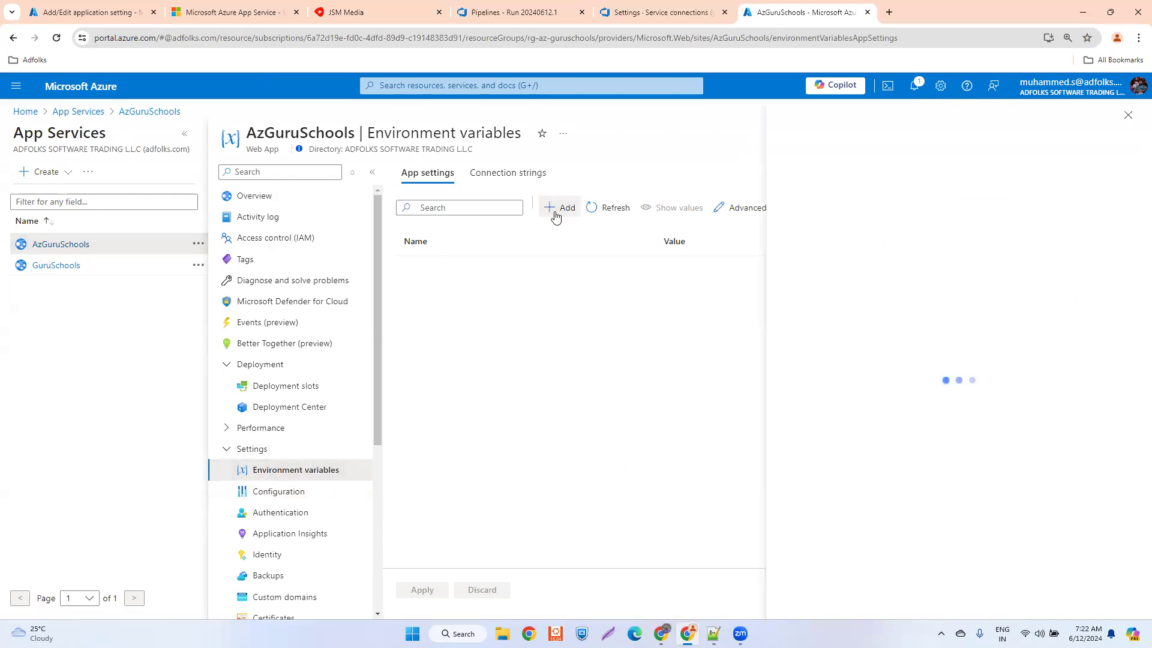
{"action": "left_click", "coordinate": [619, 150]}
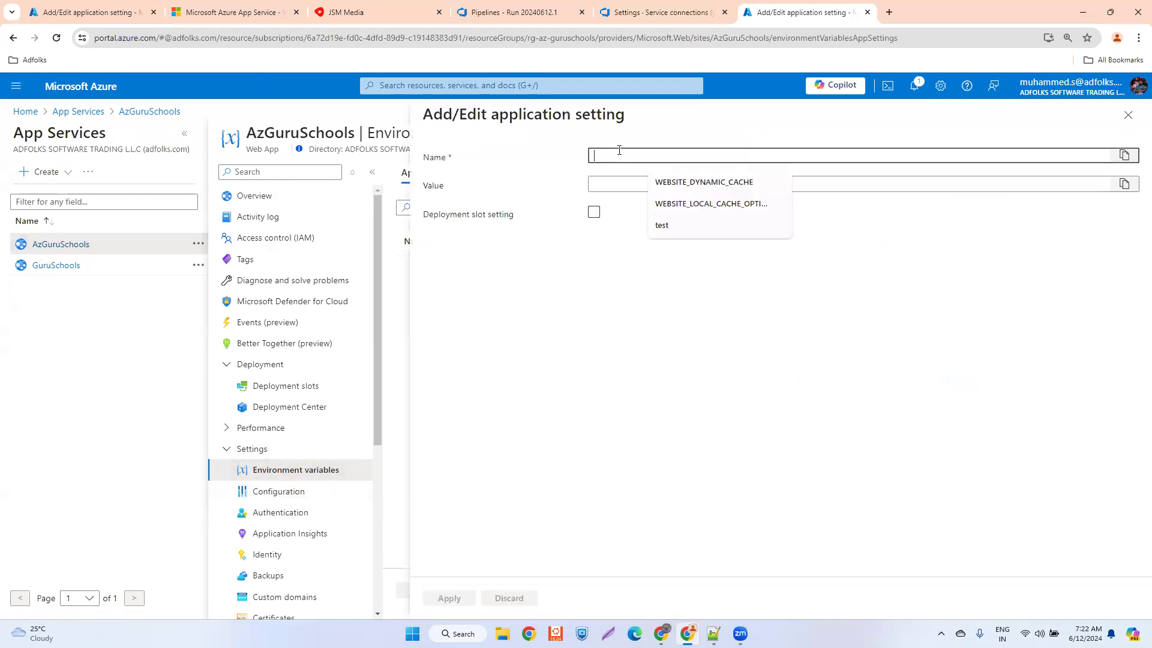
{"action": "left_click", "coordinate": [694, 182]}
{"action": "left_click", "coordinate": [620, 185]}
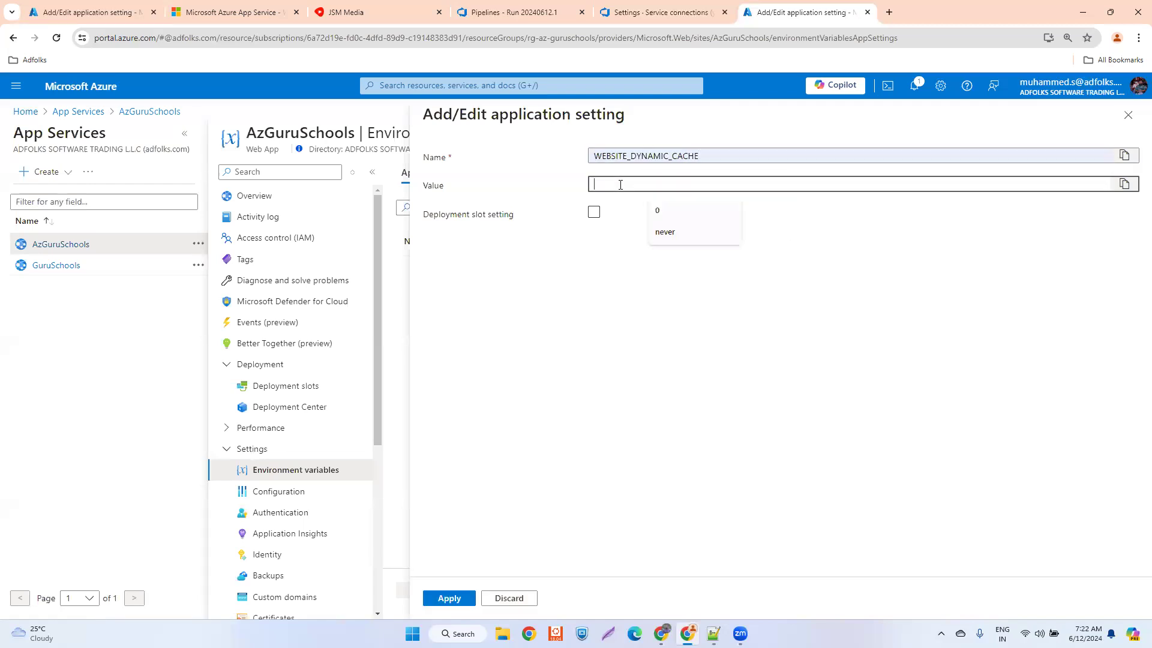
{"action": "left_click", "coordinate": [662, 212]}
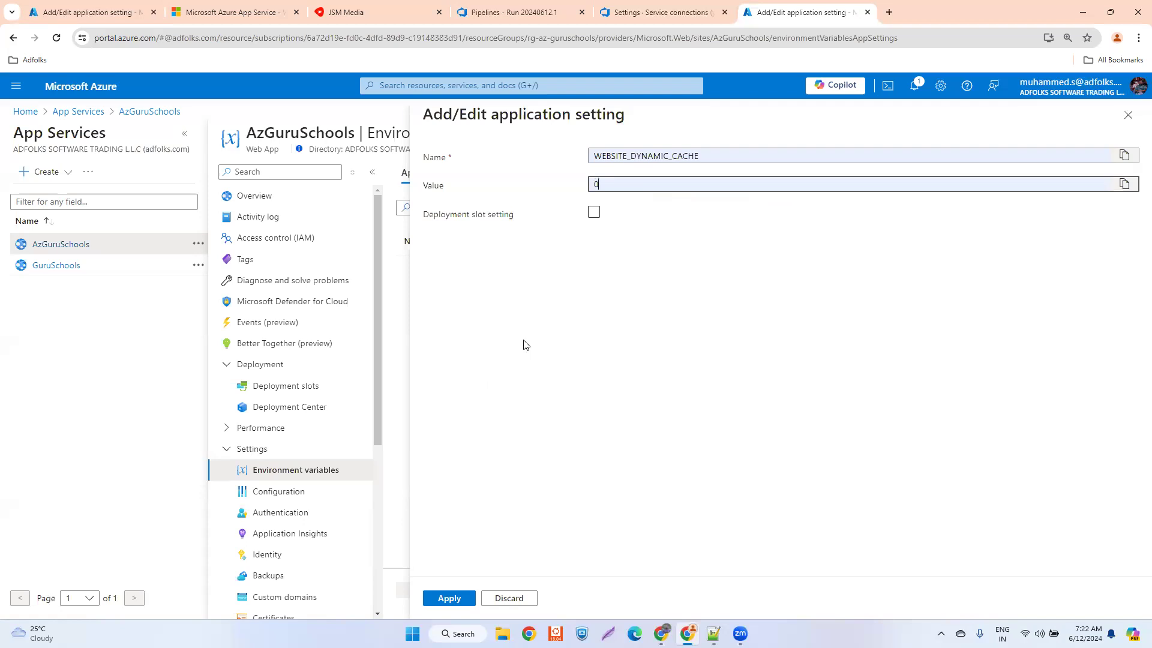
{"action": "left_click", "coordinate": [449, 598]}
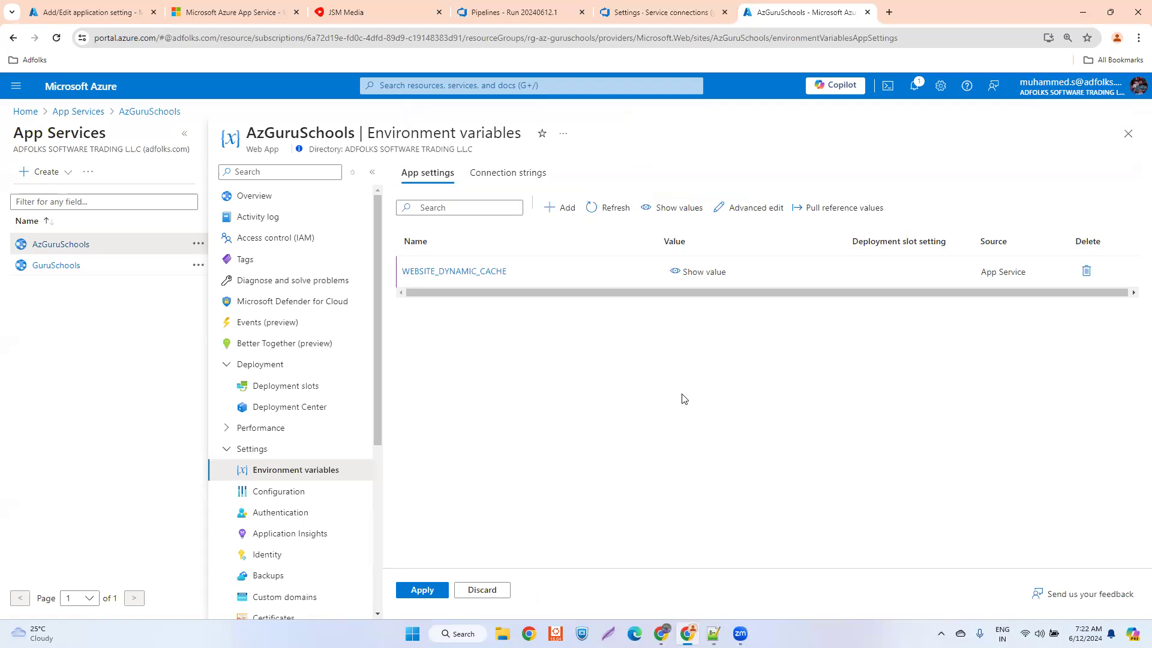
- Try to add GuruSchools' WEBSITE_LOCAL_CACHE_OPTION app setting with the value never to AzGuruSchools, and refresh the list of app settings
{"action": "left_click", "coordinate": [84, 12]}
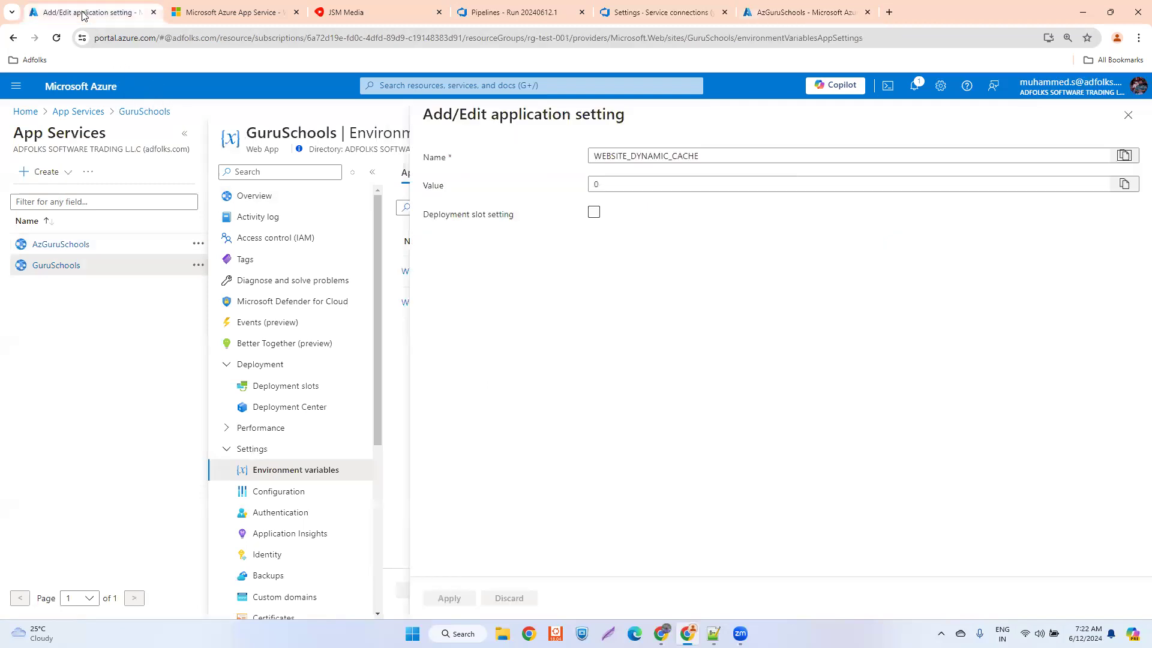
{"action": "left_click", "coordinate": [1131, 117]}
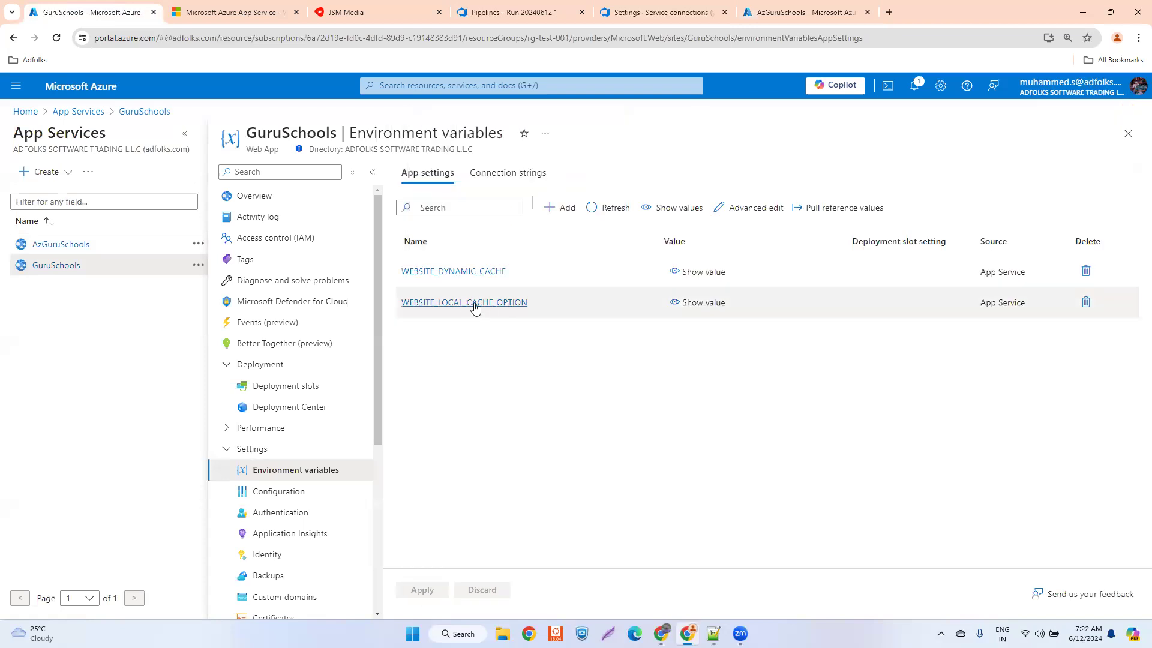
{"action": "left_click", "coordinate": [474, 302]}
{"action": "left_click", "coordinate": [1123, 156]}
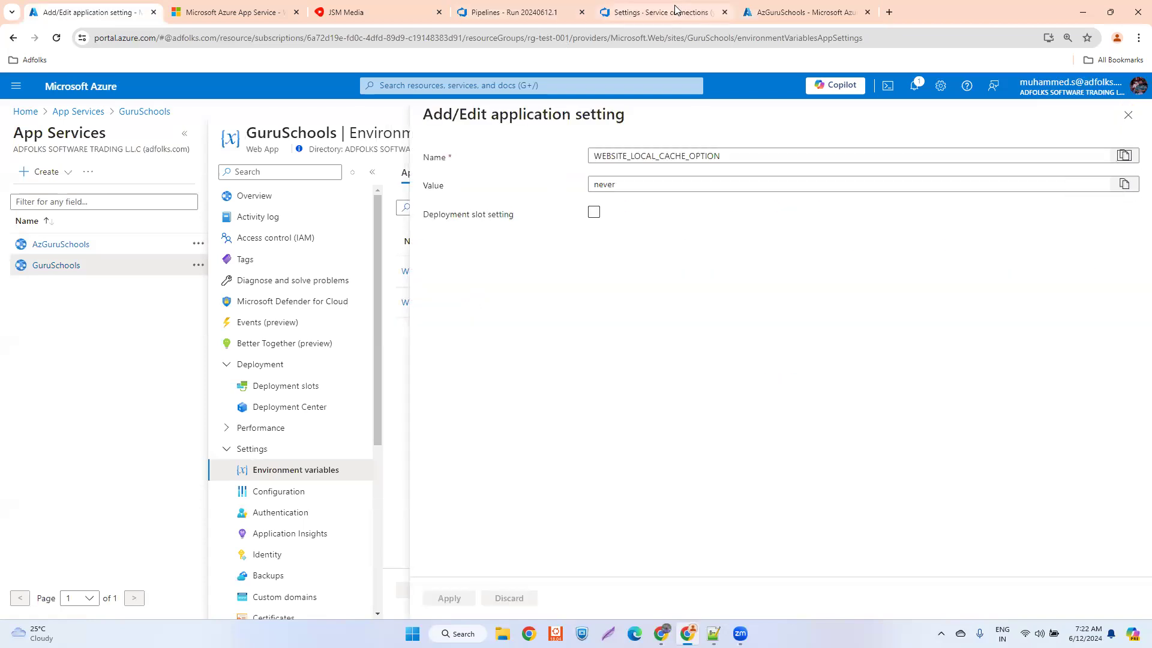
{"action": "left_click", "coordinate": [789, 9]}
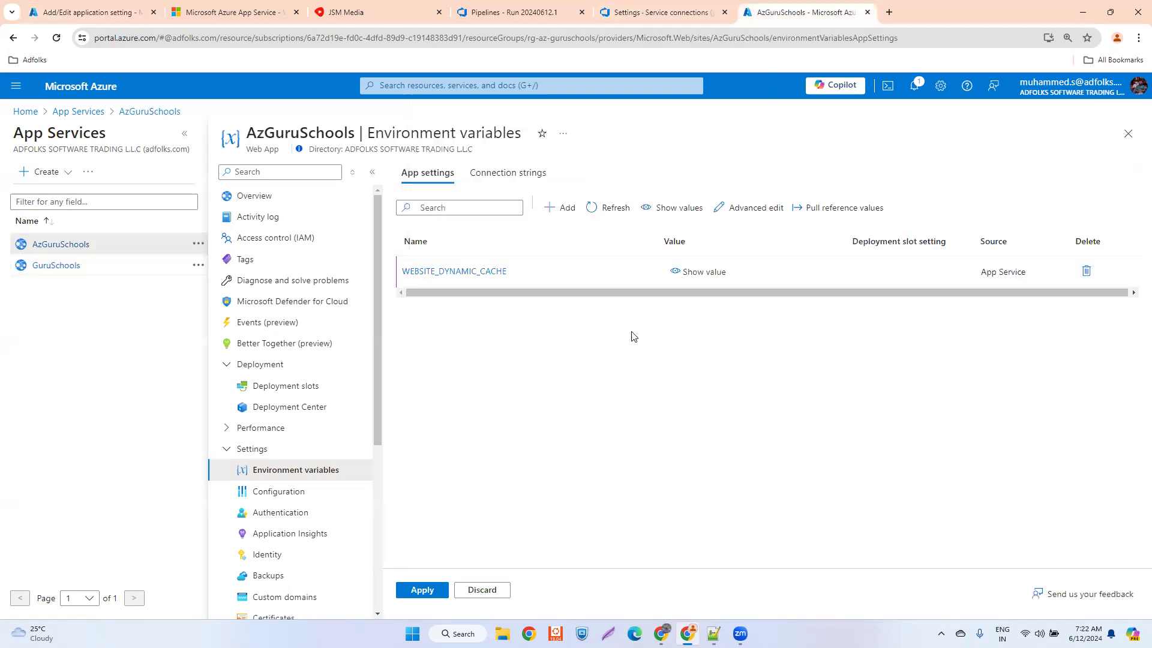
{"action": "left_click", "coordinate": [555, 206]}
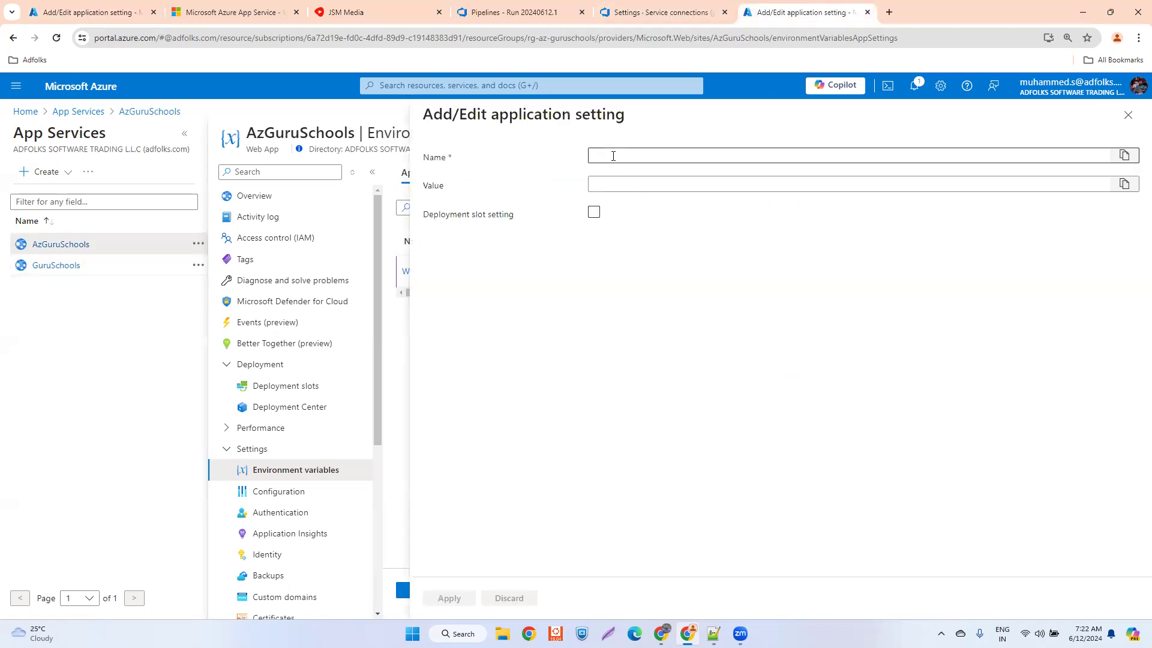
{"action": "left_click", "coordinate": [683, 203]}
{"action": "left_click", "coordinate": [635, 185]}
{"action": "type", "text": "never"}
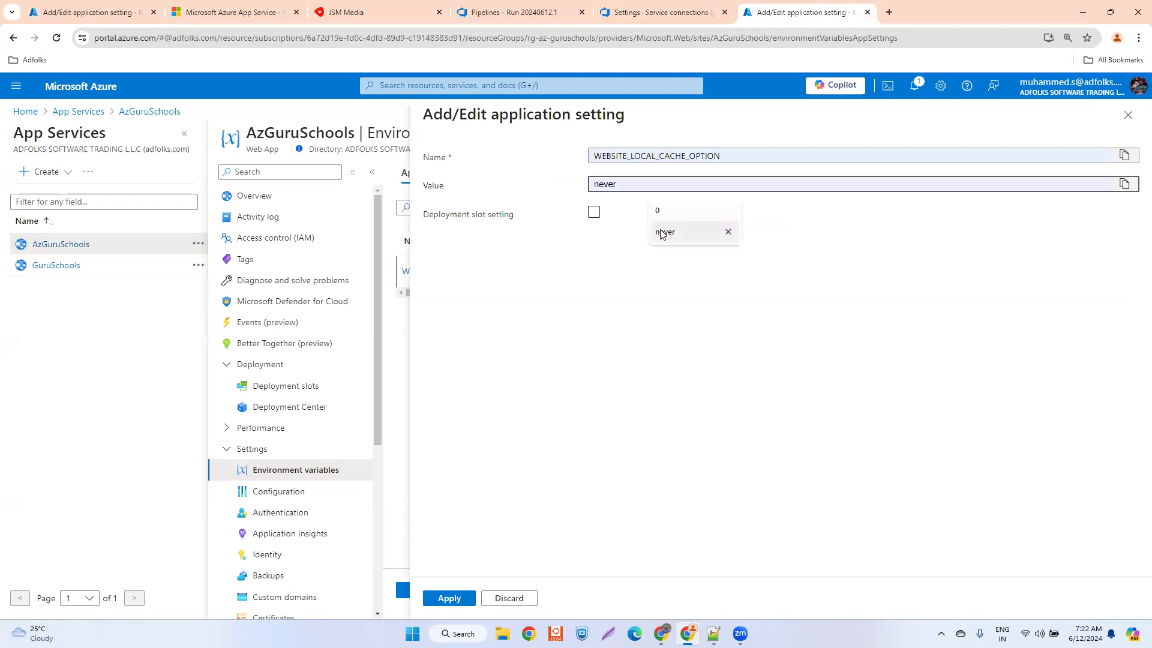
{"action": "left_click", "coordinate": [454, 600]}
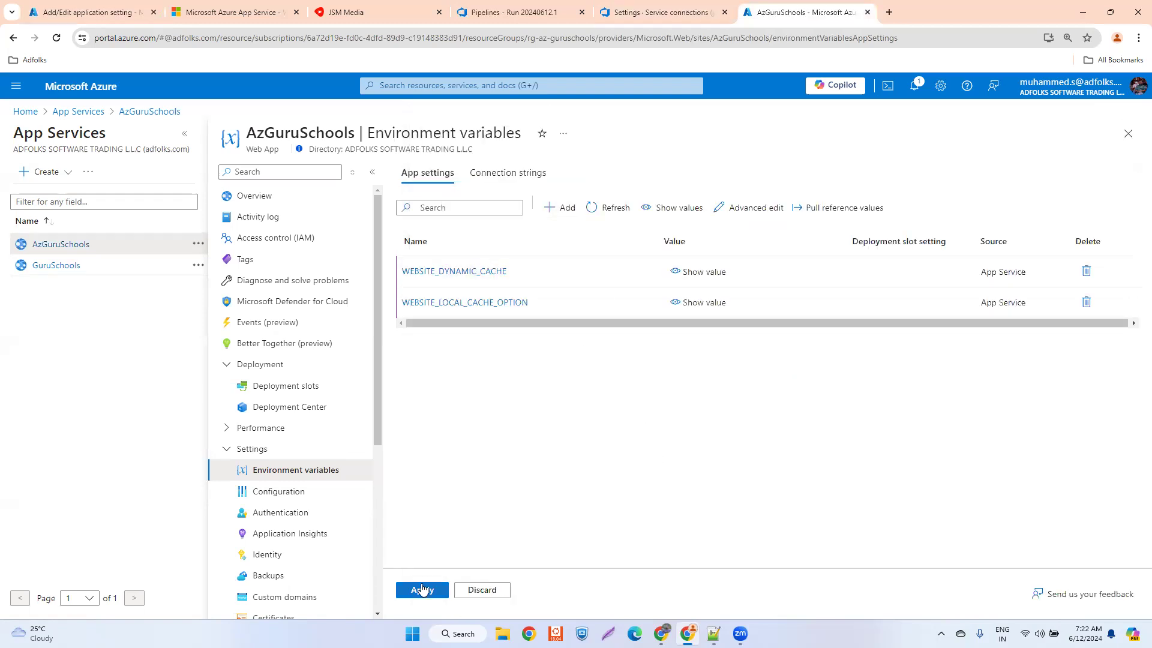
{"action": "left_click", "coordinate": [607, 207]}
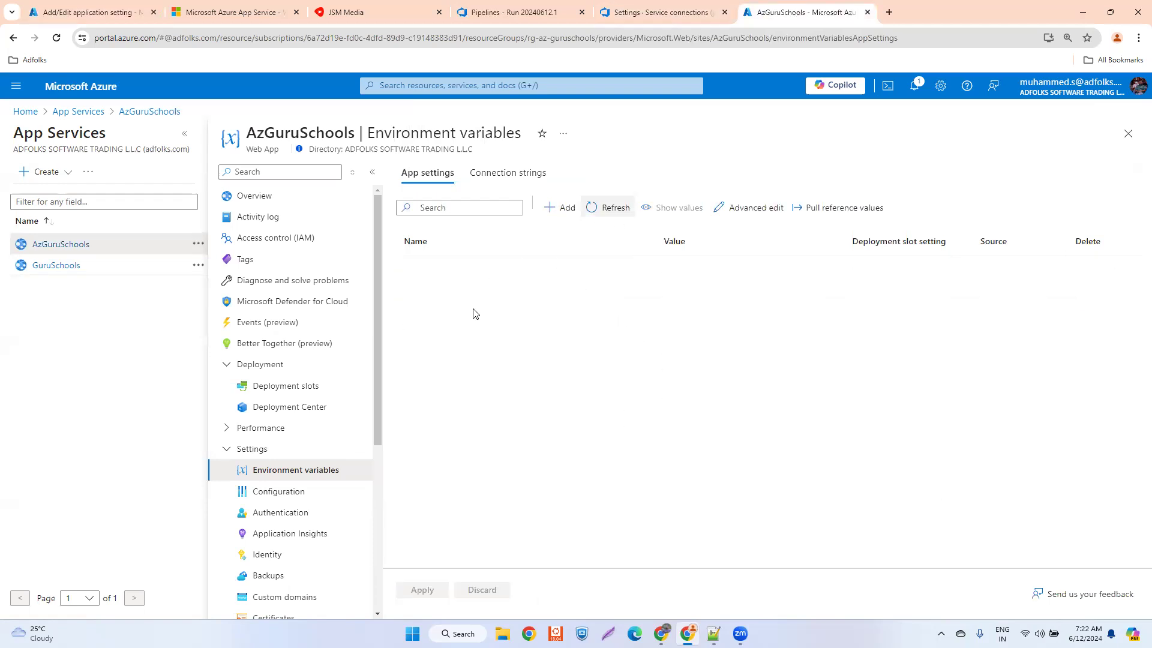
- Add the WEBSITE_DYNAMIC_CACHE app setting with the value 0 to AzGuruSchools again
{"action": "left_click", "coordinate": [560, 208]}
{"action": "left_click", "coordinate": [604, 157]}
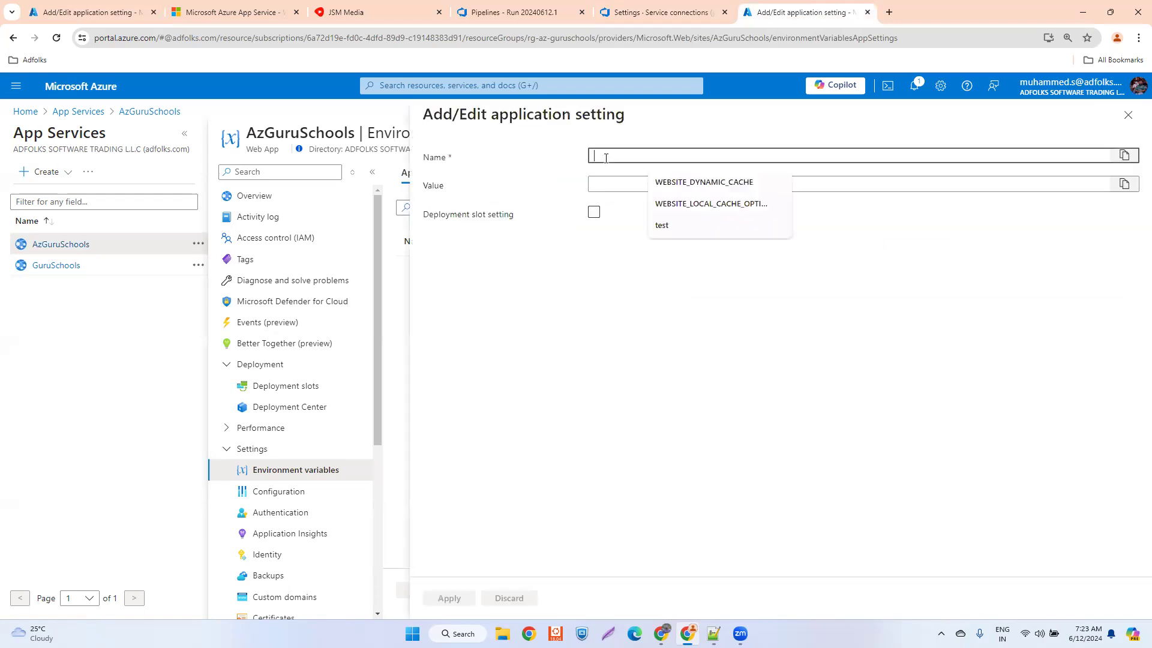
{"action": "left_click", "coordinate": [684, 183]}
{"action": "left_click", "coordinate": [638, 185]}
{"action": "type", "text": "0"}
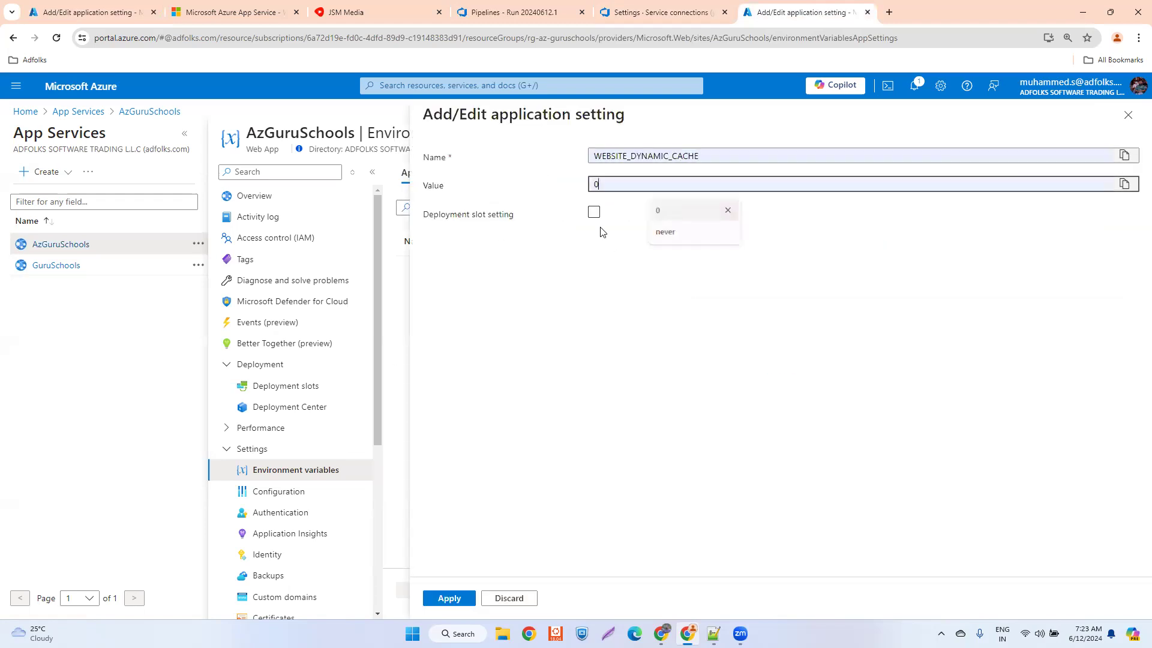
{"action": "left_click", "coordinate": [450, 603]}
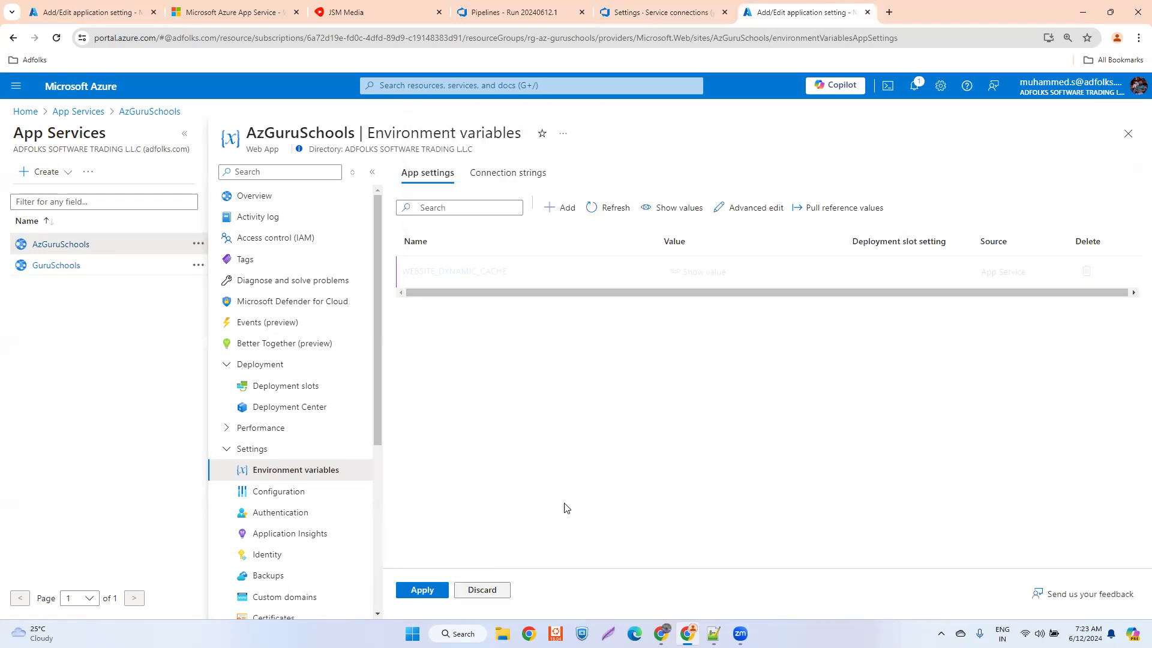
- Add the WEBSITE_LOCAL_CACHE_OPTION app setting to AzGuruSchools with the same value as in GuruSchools, and save the updated app settings
{"action": "left_click", "coordinate": [553, 209]}
{"action": "left_click", "coordinate": [633, 155]}
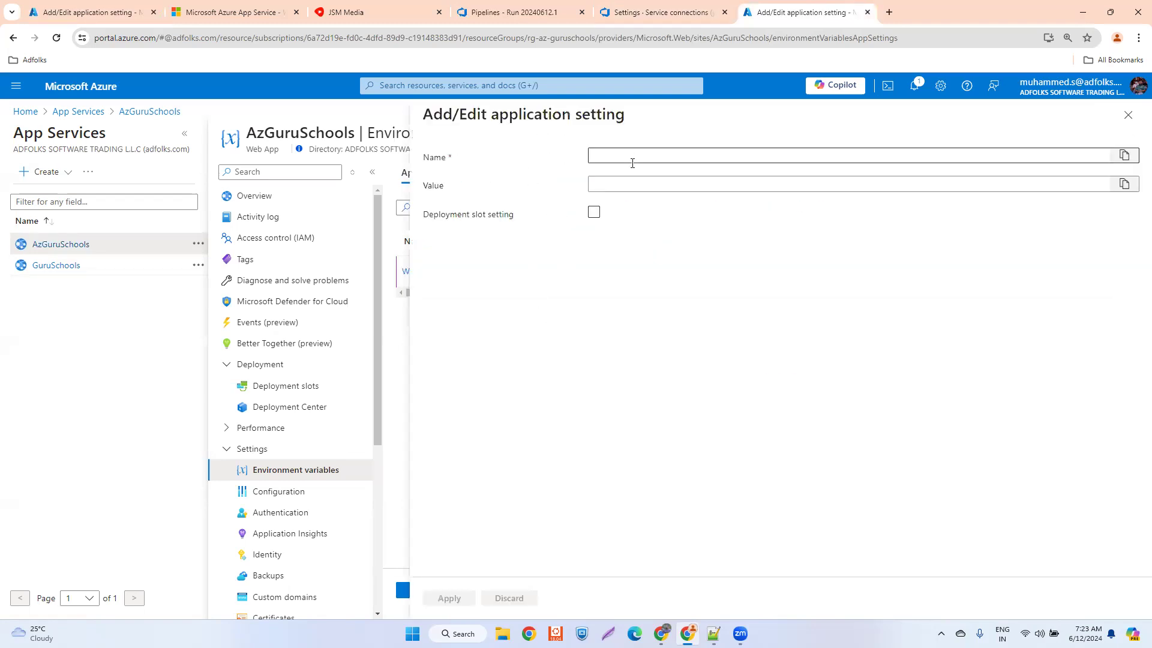
{"action": "left_click", "coordinate": [667, 203]}
{"action": "left_click", "coordinate": [663, 184]}
{"action": "left_click", "coordinate": [667, 233]}
{"action": "left_click", "coordinate": [449, 598]}
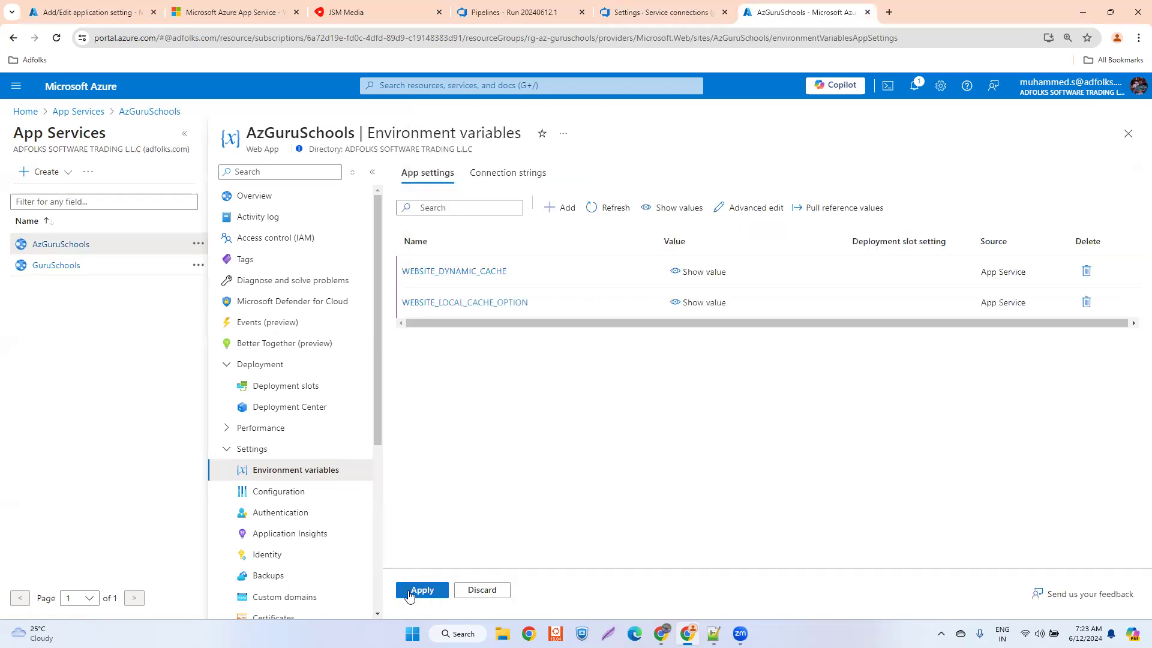
{"action": "left_click", "coordinate": [408, 592]}
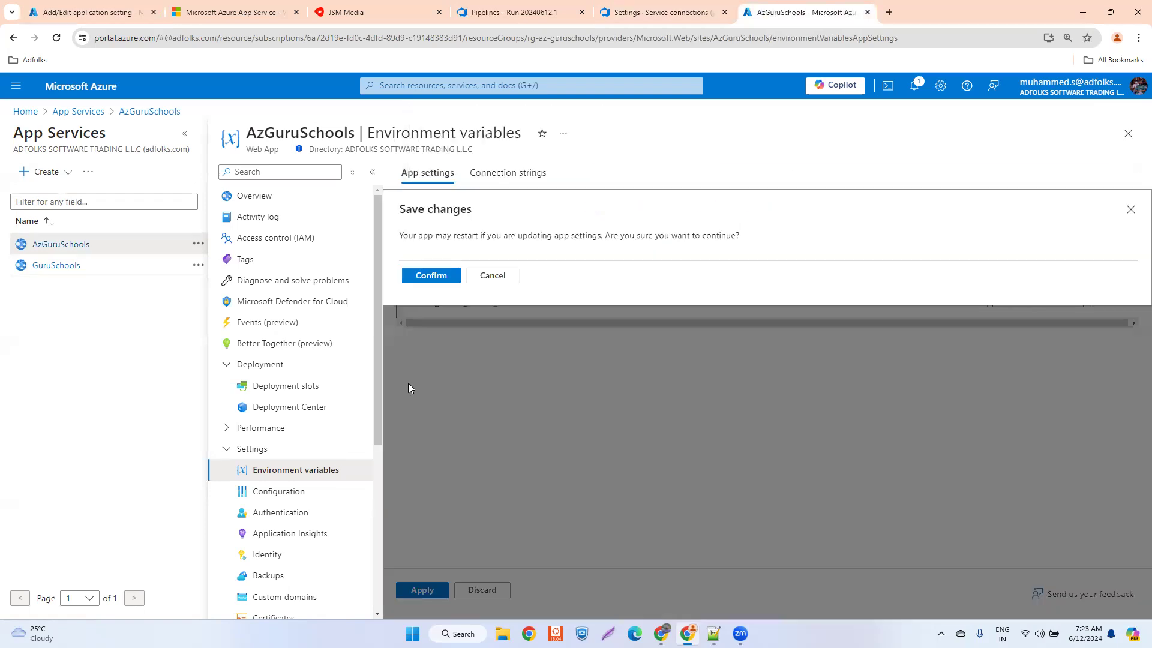
{"action": "left_click", "coordinate": [427, 276]}
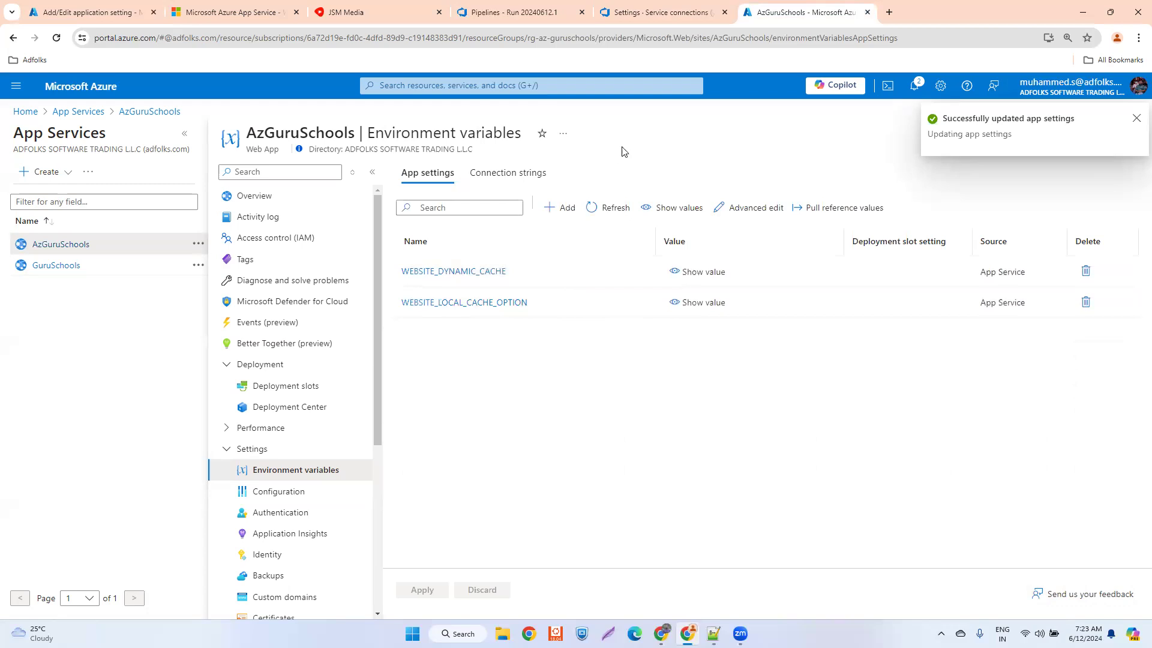
- Switch to the clone_yt run in Azure DevOps and examine the Build job's logs for both Npm tasks and PublishBuildArtifacts
{"action": "left_click", "coordinate": [519, 15]}
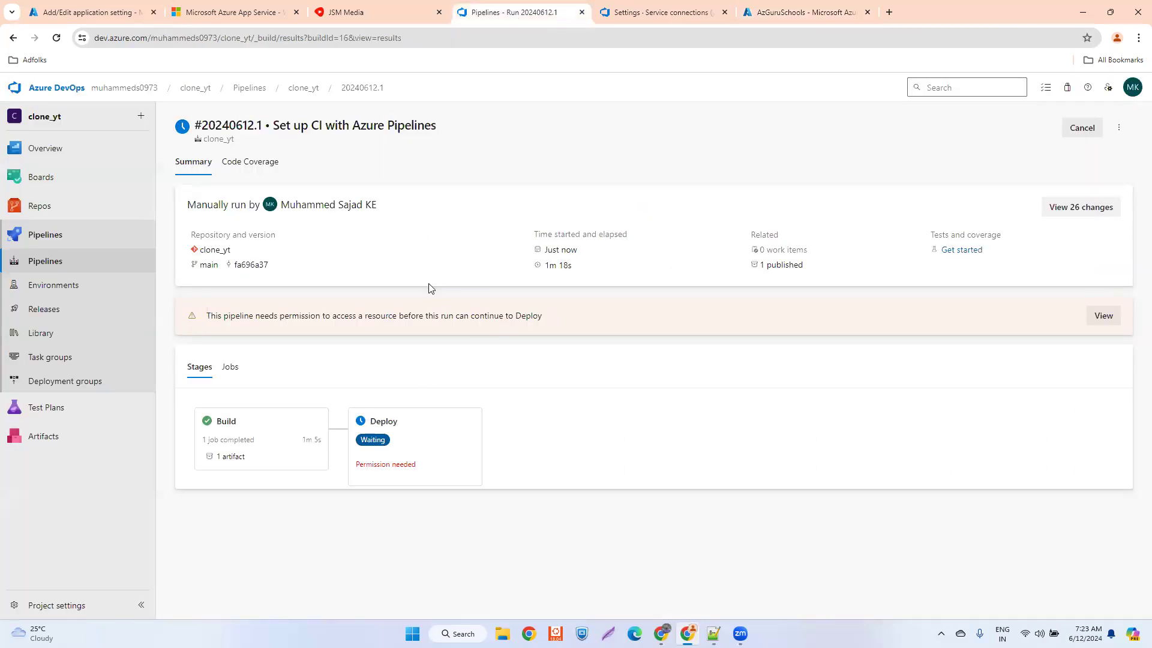
{"action": "left_click", "coordinate": [260, 424]}
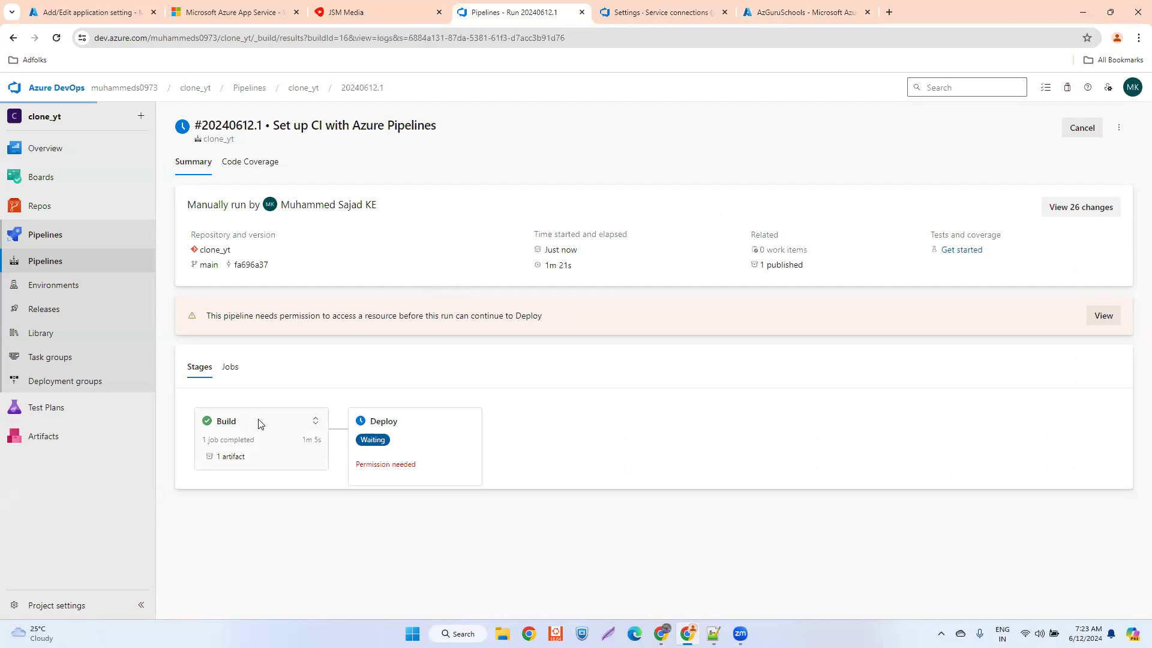
{"action": "left_click", "coordinate": [224, 226]}
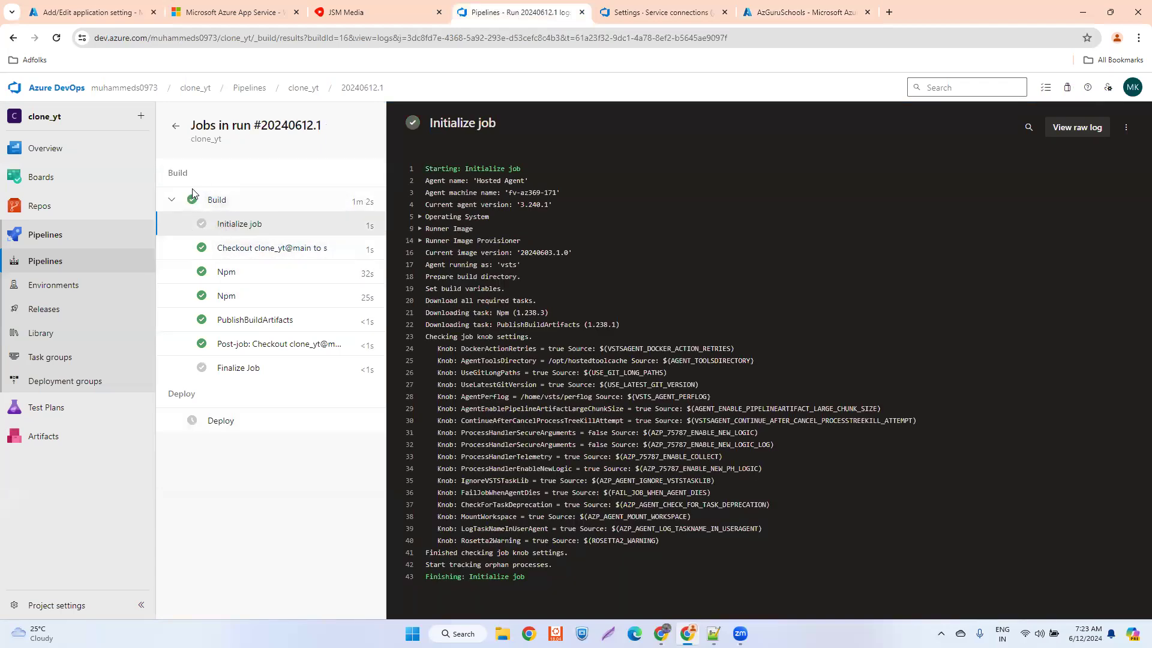
{"action": "left_click", "coordinate": [224, 276]}
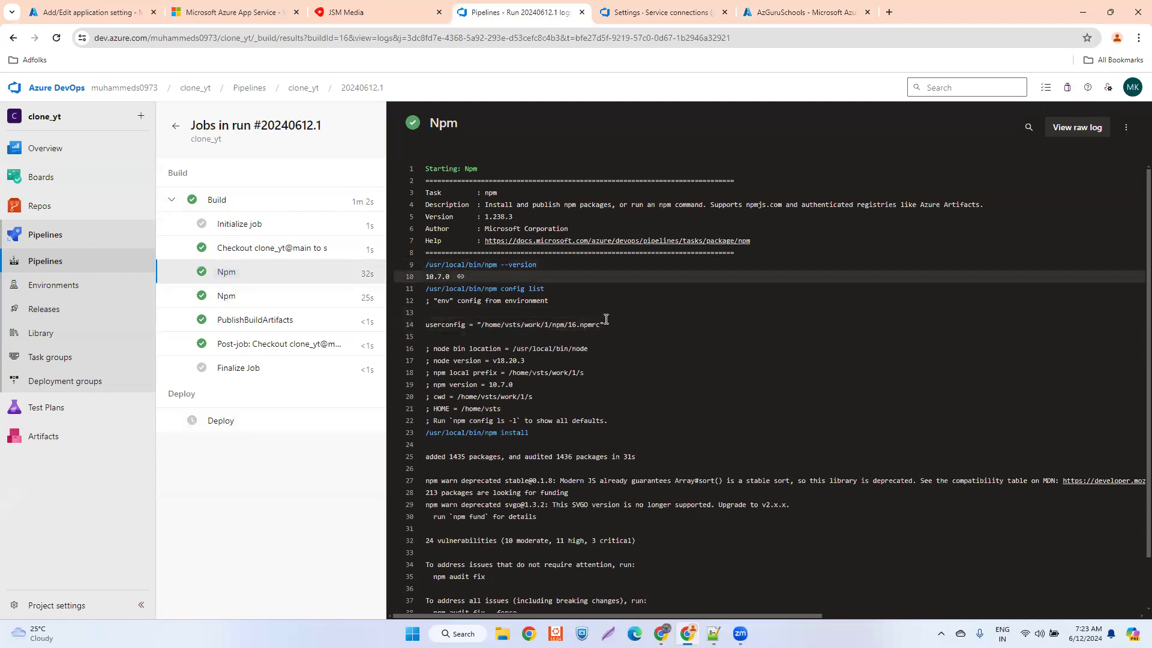
{"action": "scroll", "coordinate": [504, 378], "scroll_direction": "down", "scroll_amount": 1}
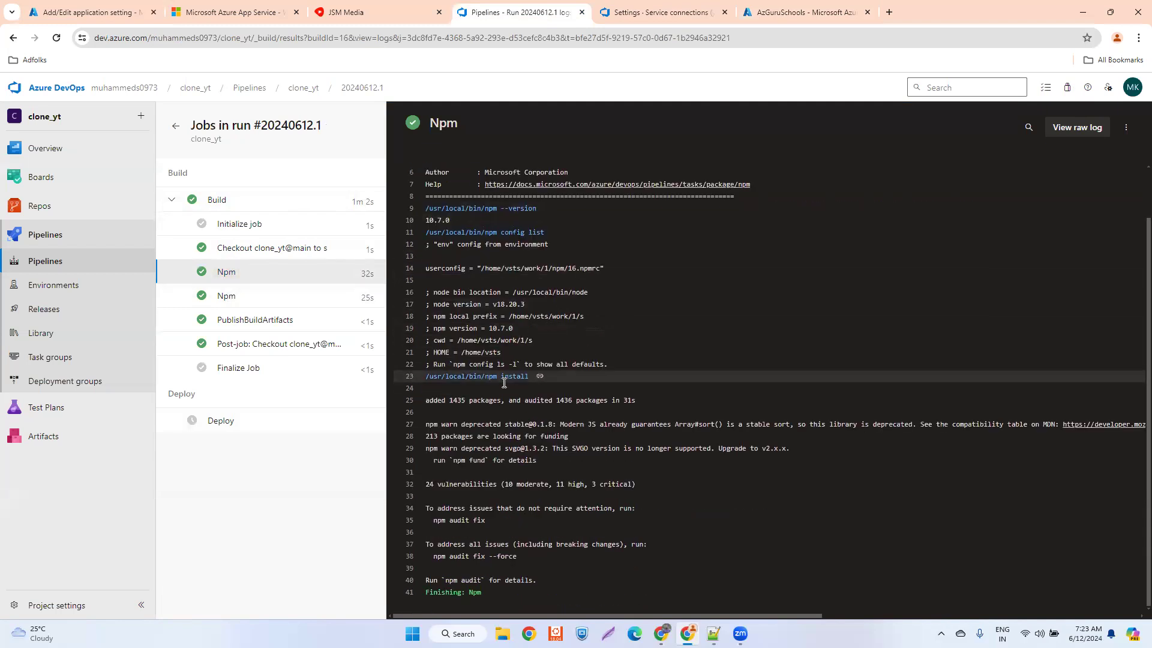
{"action": "left_click", "coordinate": [229, 297]}
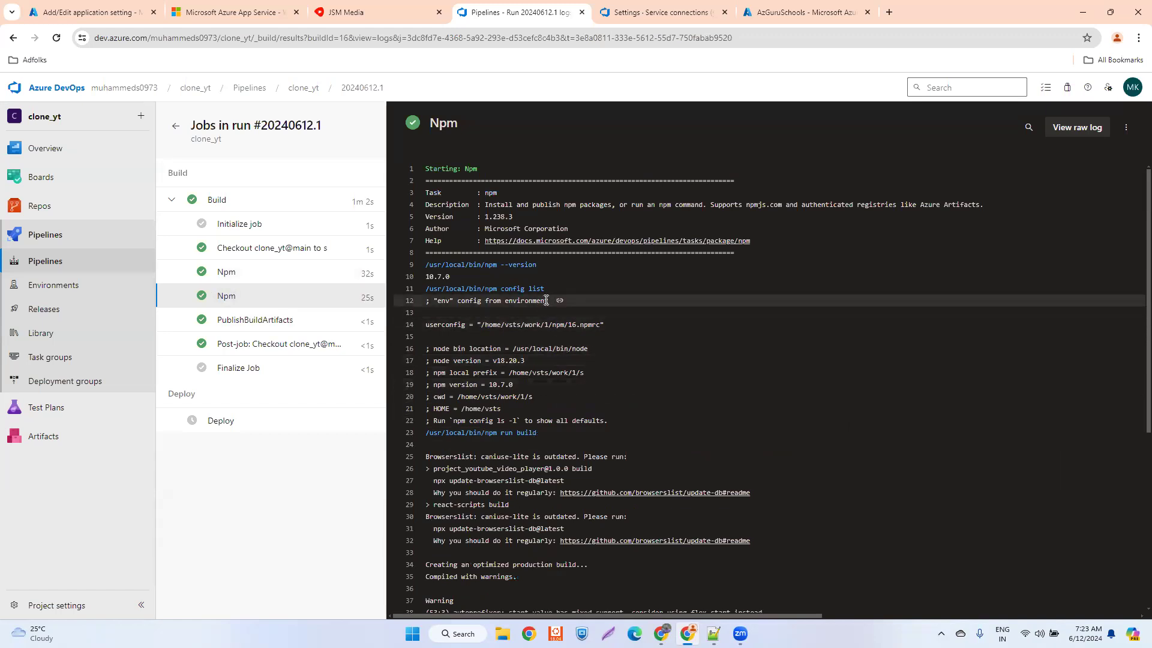
{"action": "scroll", "coordinate": [546, 300], "scroll_direction": "down", "scroll_amount": 1}
{"action": "double_click", "coordinate": [526, 372]}
{"action": "left_click_drag", "start_coordinate": [508, 373], "coordinate": [502, 373]}
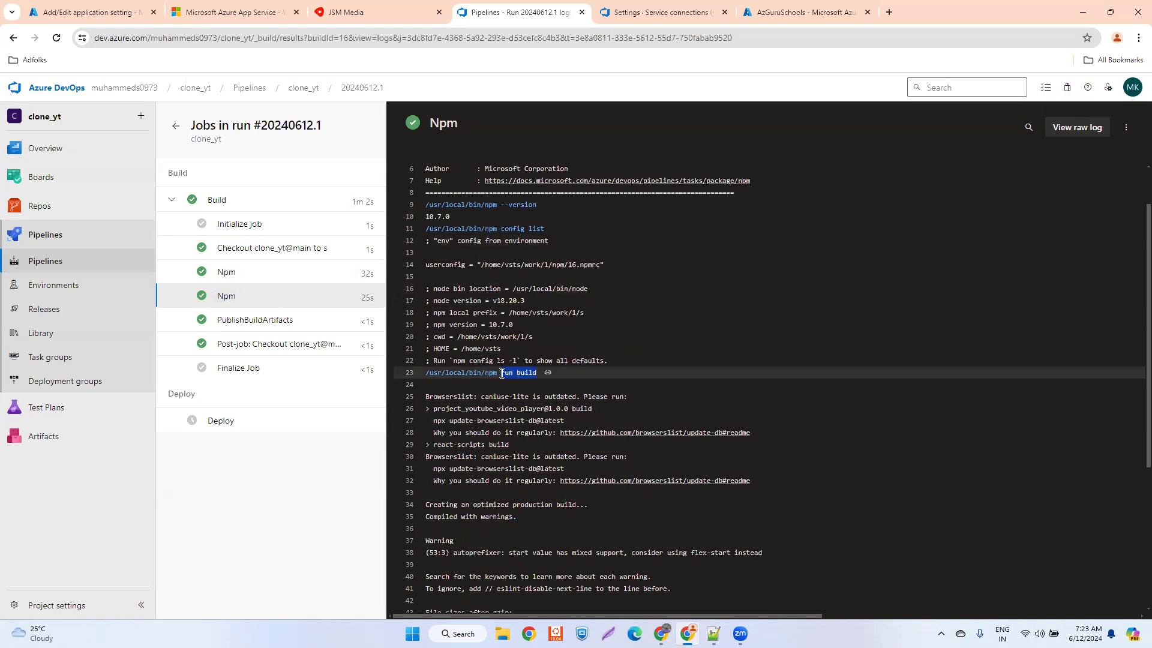
{"action": "scroll", "coordinate": [538, 421], "scroll_direction": "down", "scroll_amount": 4}
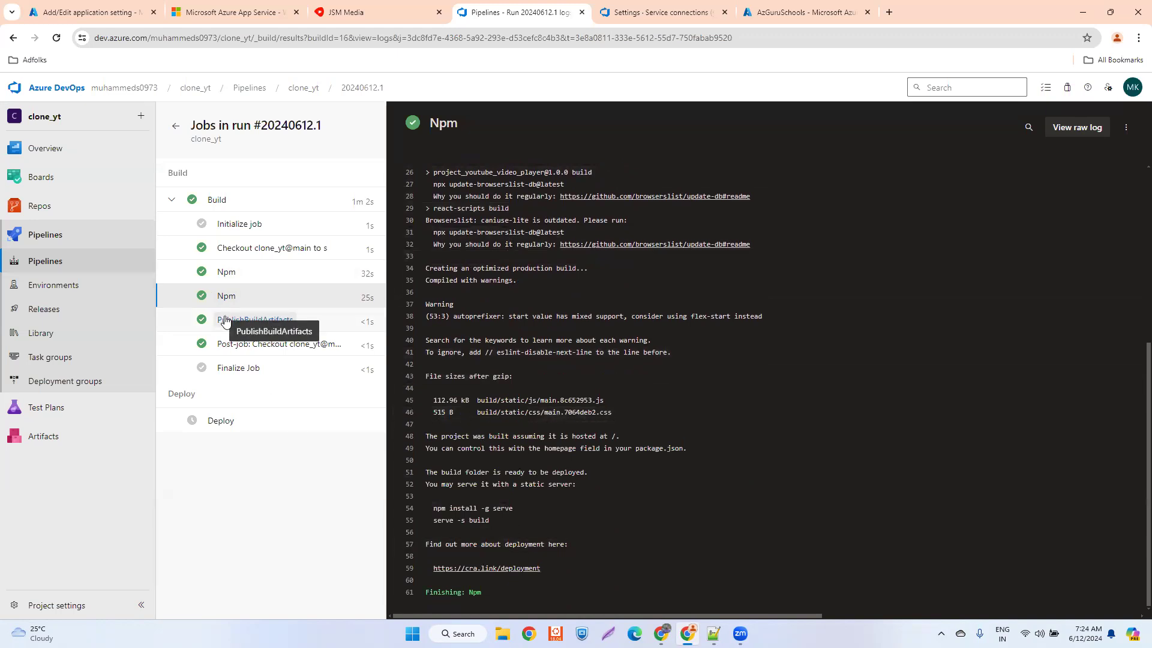
{"action": "left_click", "coordinate": [225, 321]}
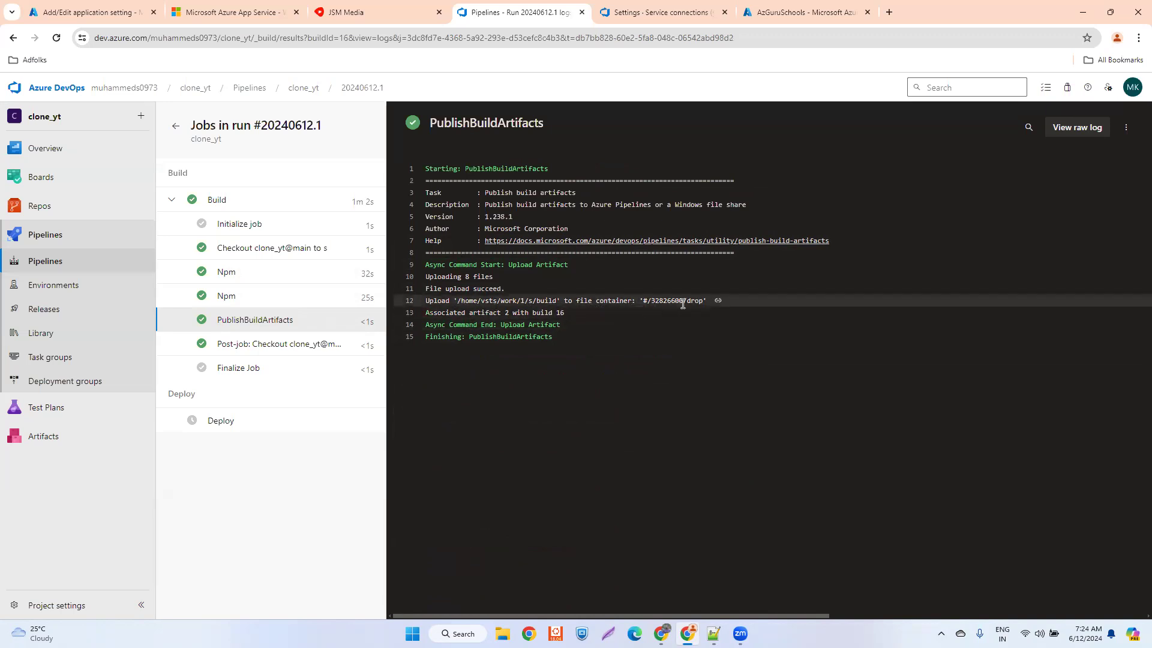
{"action": "left_click_drag", "start_coordinate": [703, 300], "coordinate": [687, 300]}
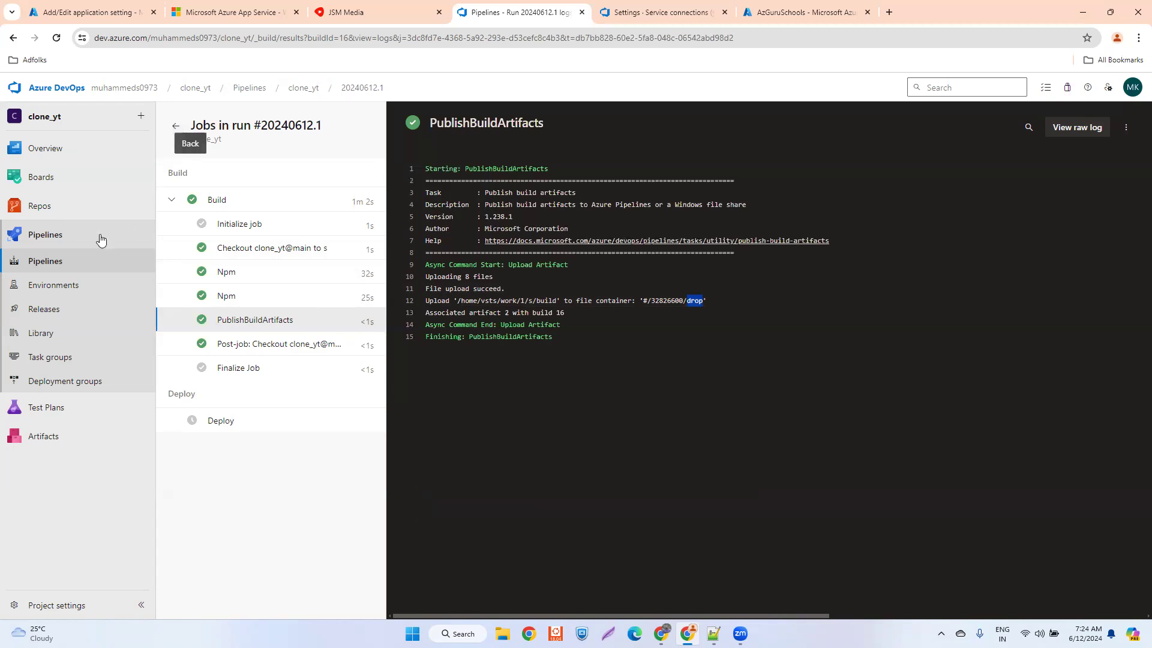
- Open azure-pipelines.yml in the clone_yt repository and examine the Build stage's npm install, run build and publish tasks
{"action": "left_click", "coordinate": [37, 210]}
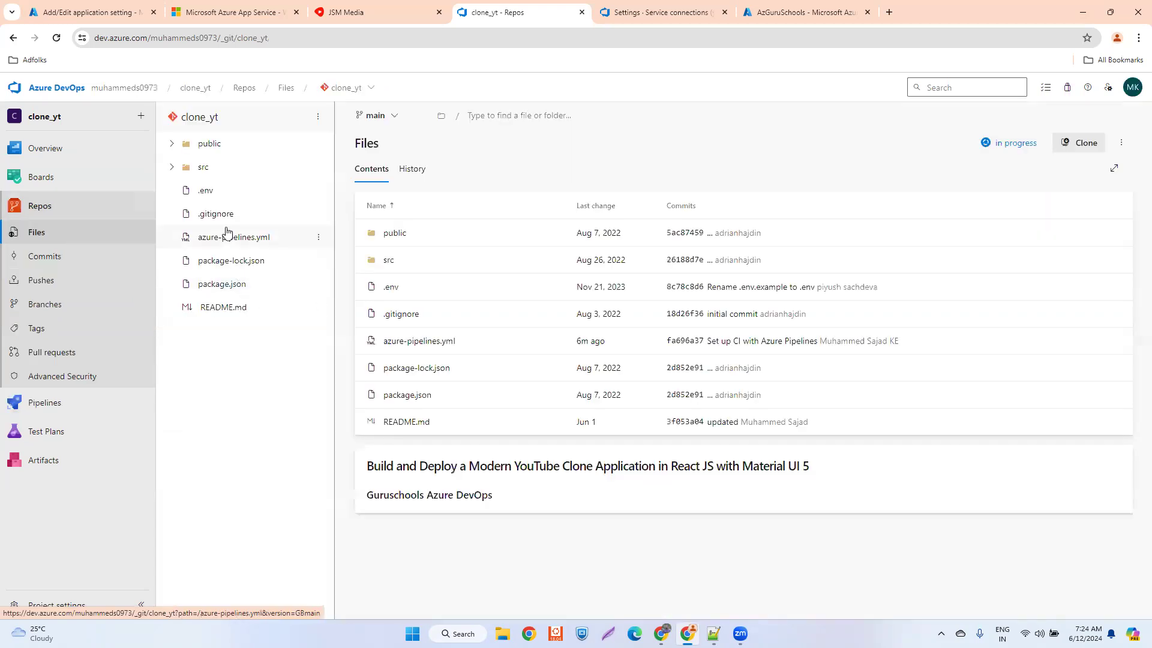
{"action": "left_click", "coordinate": [228, 236]}
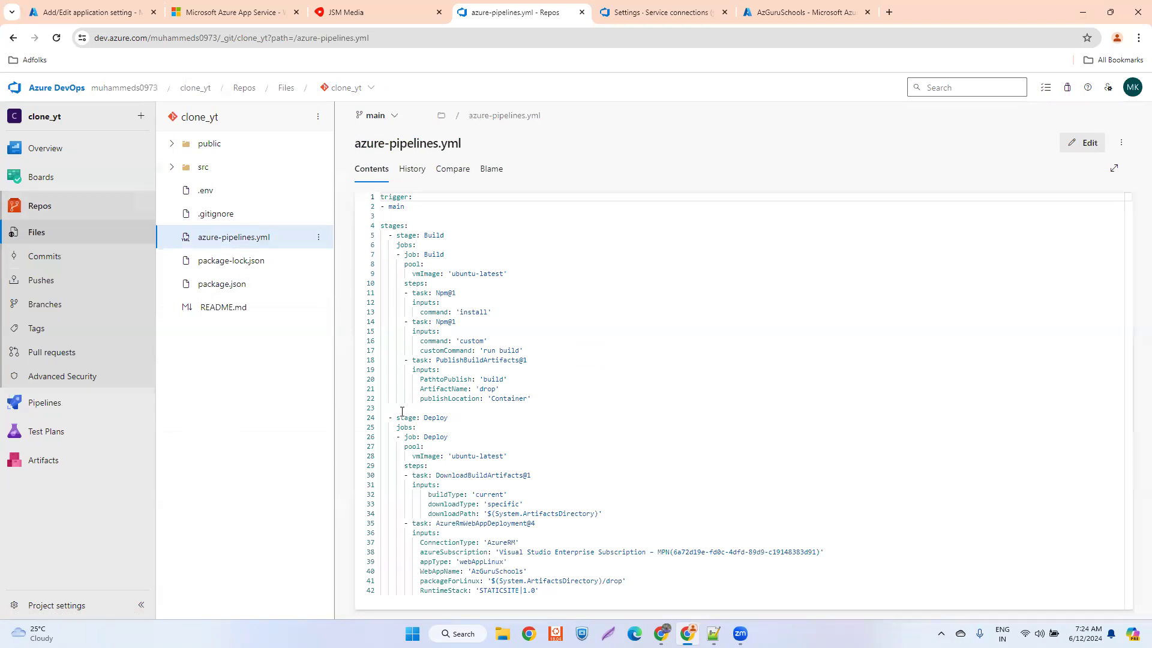
{"action": "double_click", "coordinate": [391, 227]}
{"action": "left_click_drag", "start_coordinate": [411, 233], "coordinate": [392, 239]}
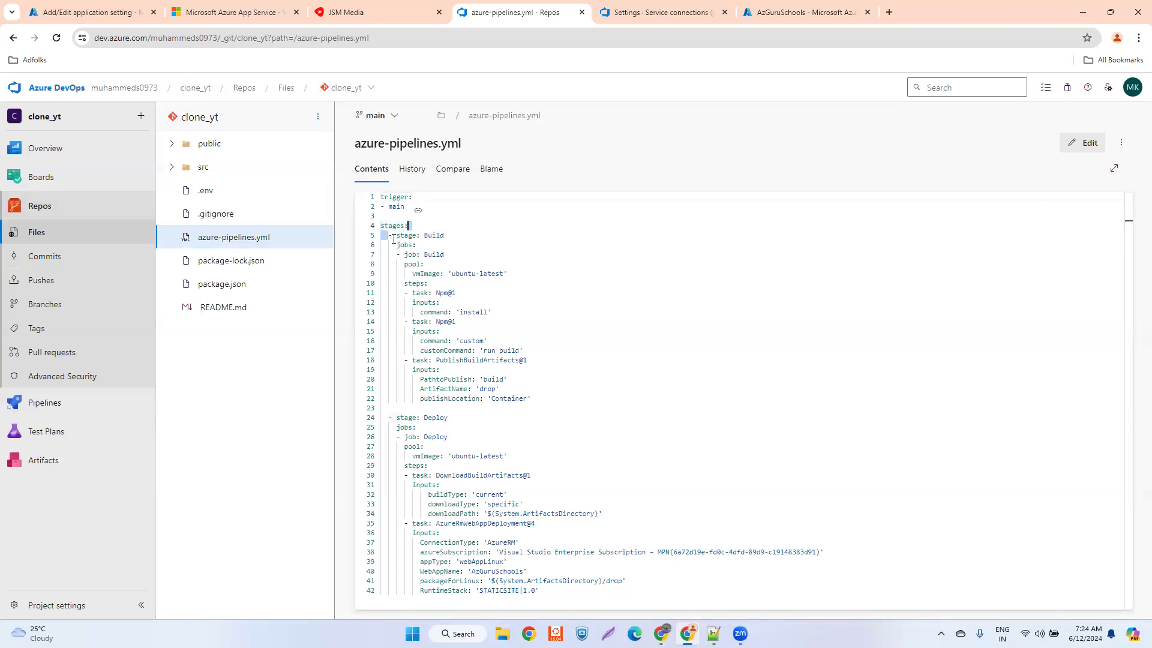
{"action": "left_click", "coordinate": [392, 249]}
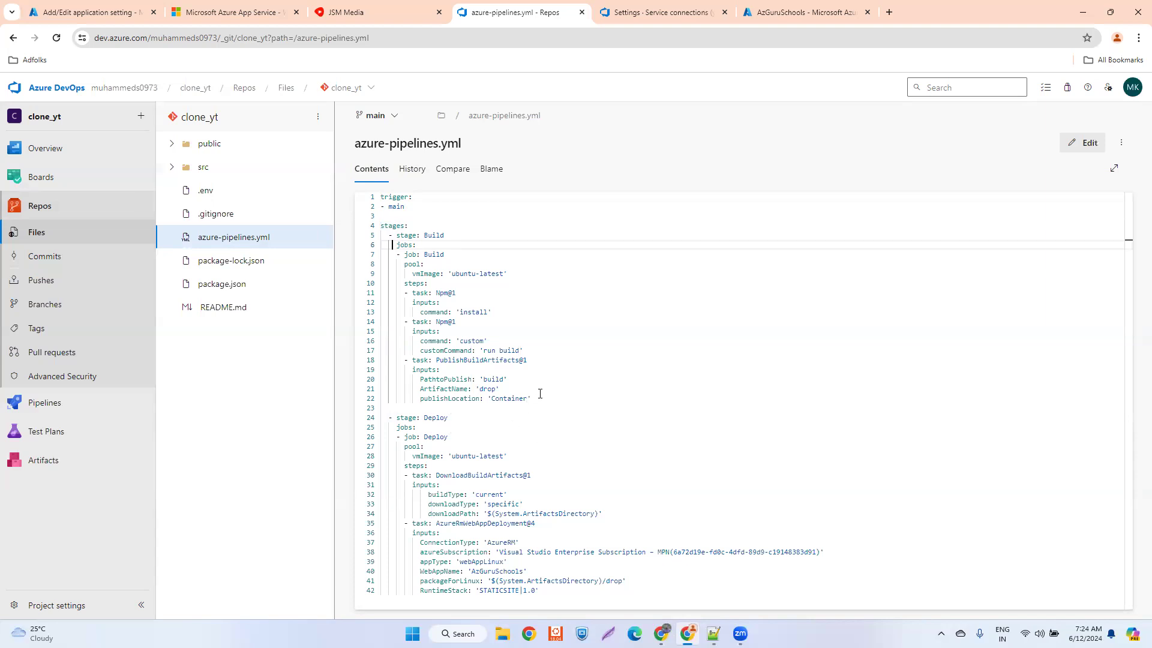
{"action": "left_click_drag", "start_coordinate": [528, 398], "coordinate": [376, 294]}
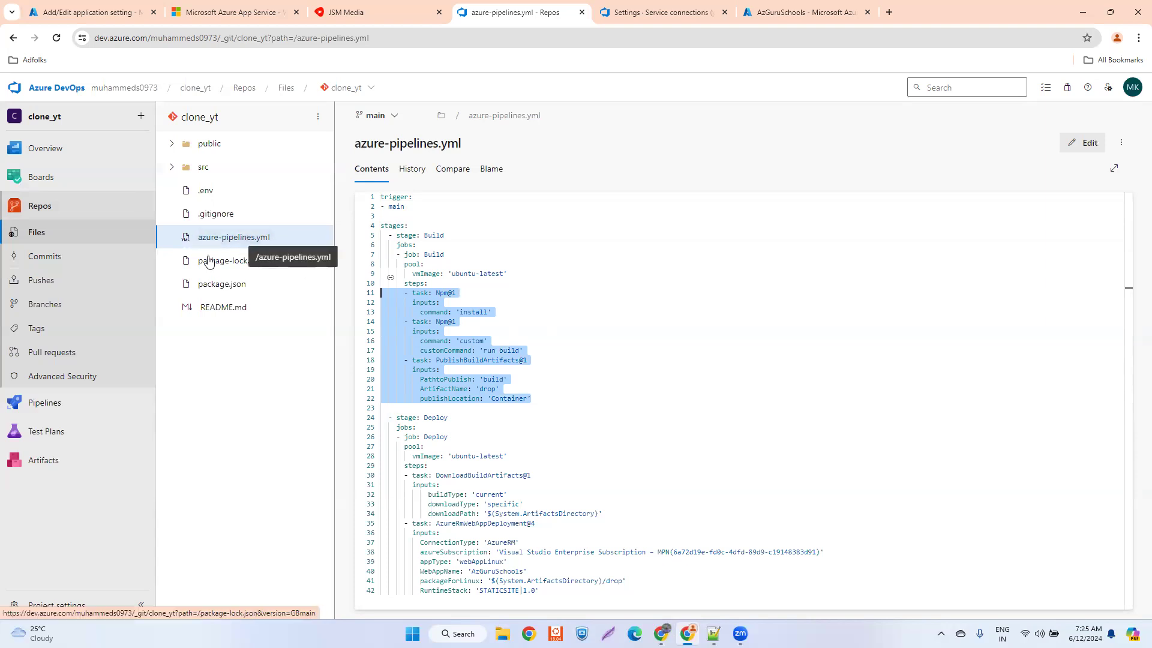
- Reopen run 20240612.1 of the clone_yt pipeline and review the Build job's task list
{"action": "mouse_move", "coordinate": [37, 404]}
{"action": "left_click", "coordinate": [187, 422]}
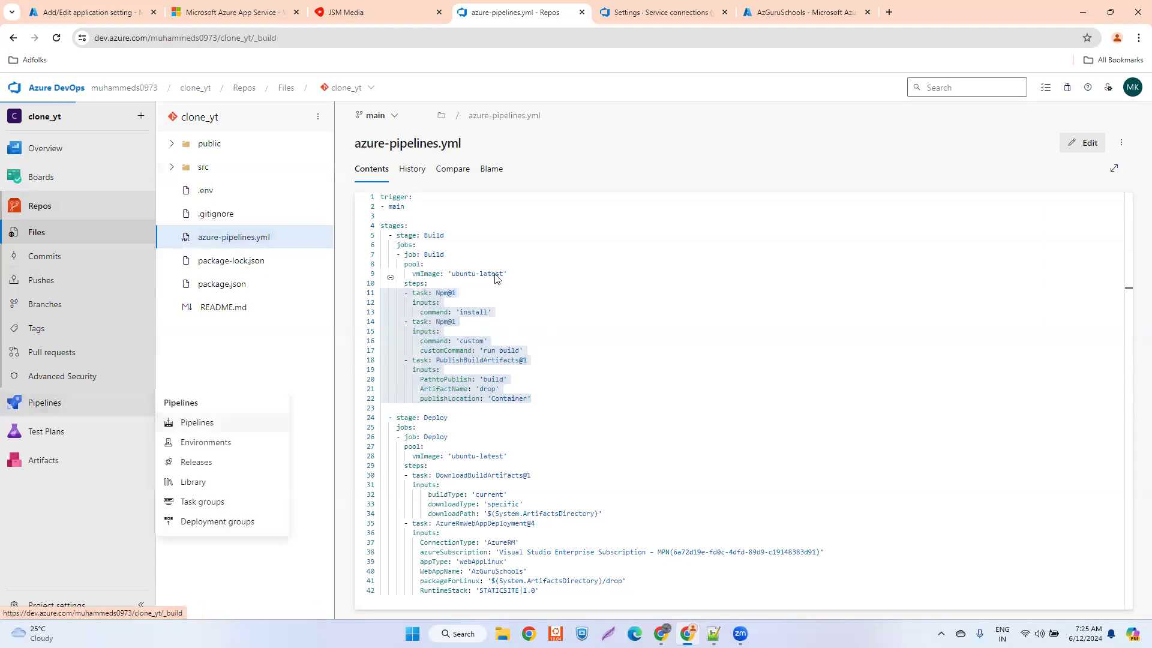
{"action": "left_click", "coordinate": [301, 251]}
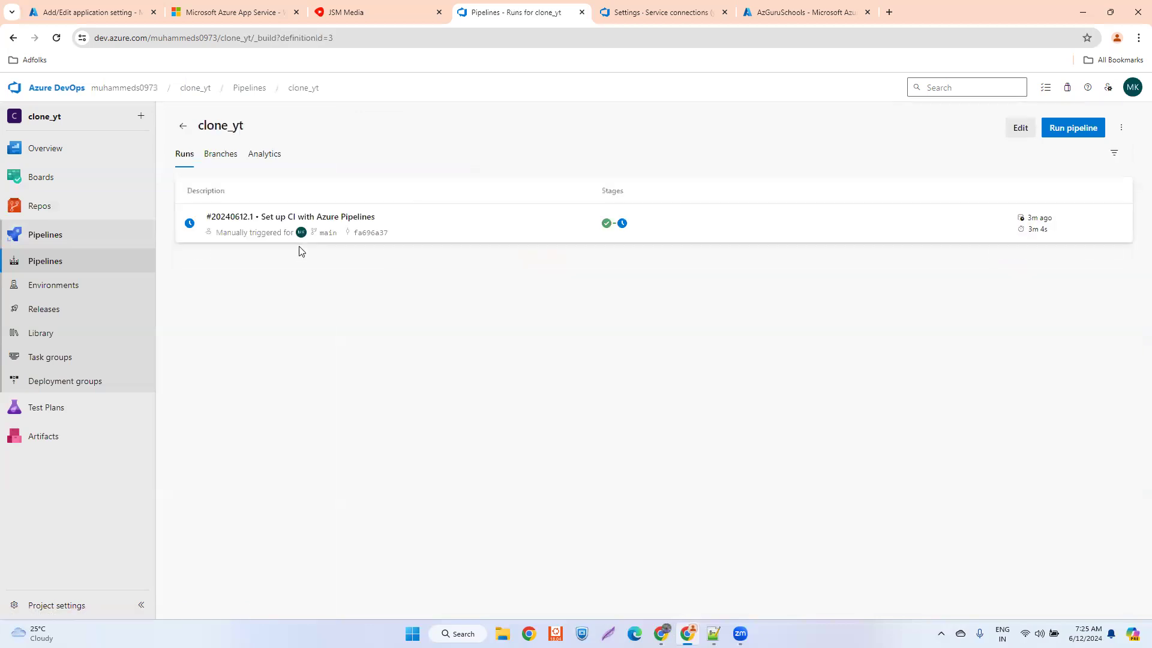
{"action": "left_click", "coordinate": [418, 225]}
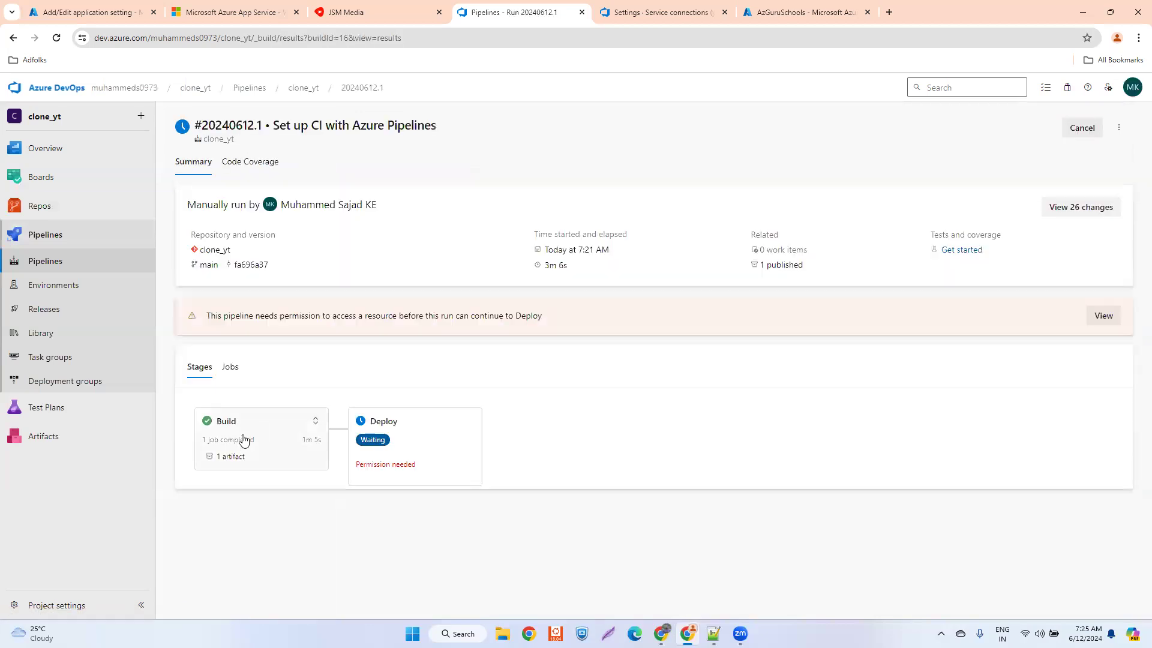
{"action": "left_click", "coordinate": [270, 430]}
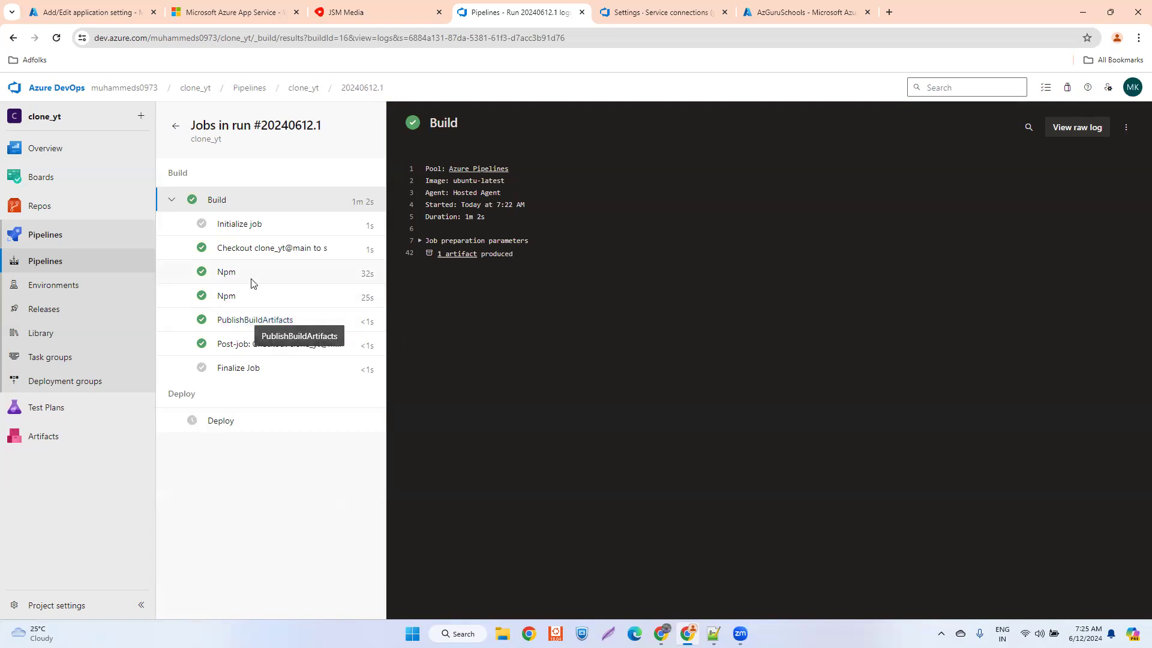
{"action": "left_click", "coordinate": [175, 126]}
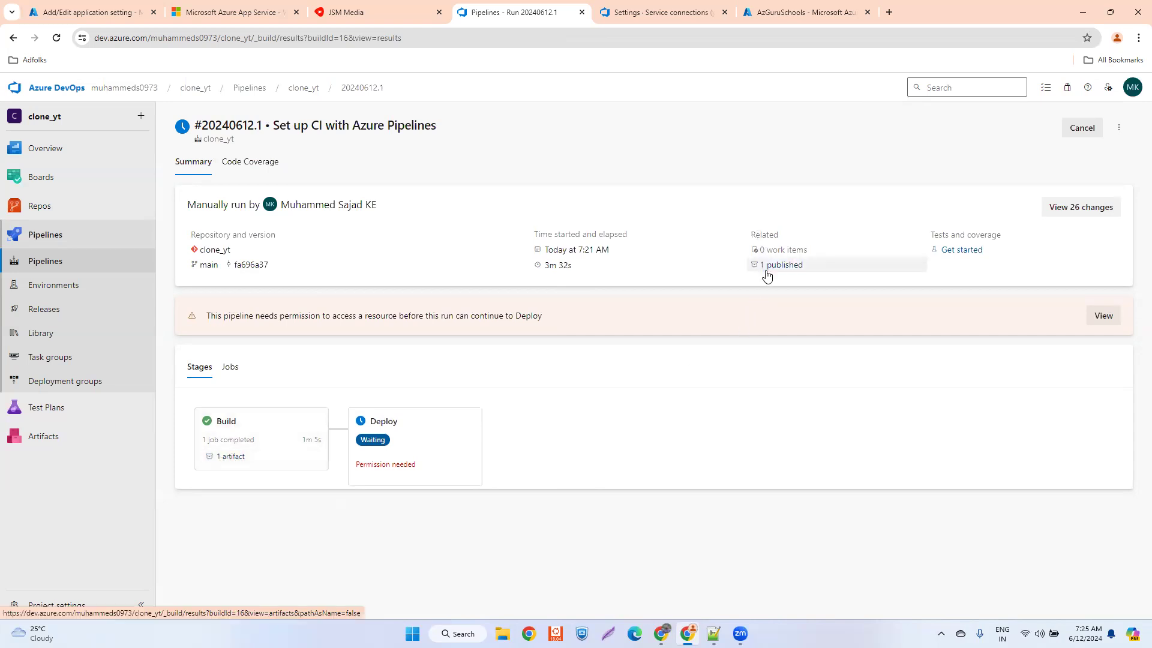
- Examine the files in the run's published drop artifact, and return to the run summary
{"action": "left_click", "coordinate": [228, 458]}
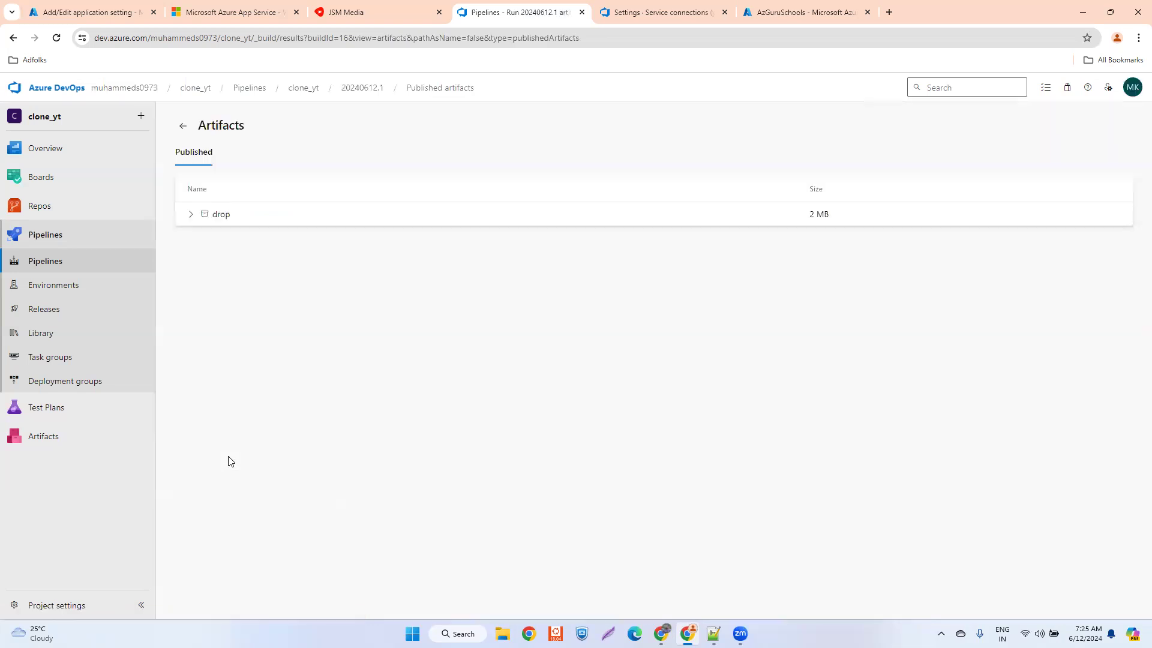
{"action": "left_click", "coordinate": [190, 215]}
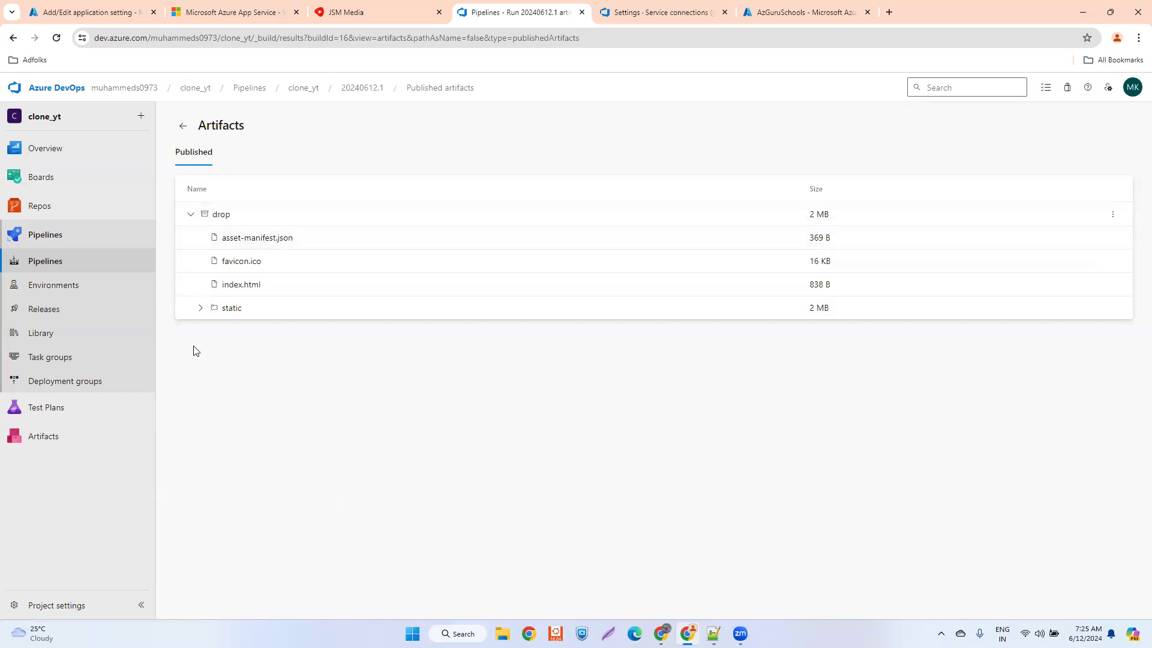
{"action": "left_click", "coordinate": [190, 215]}
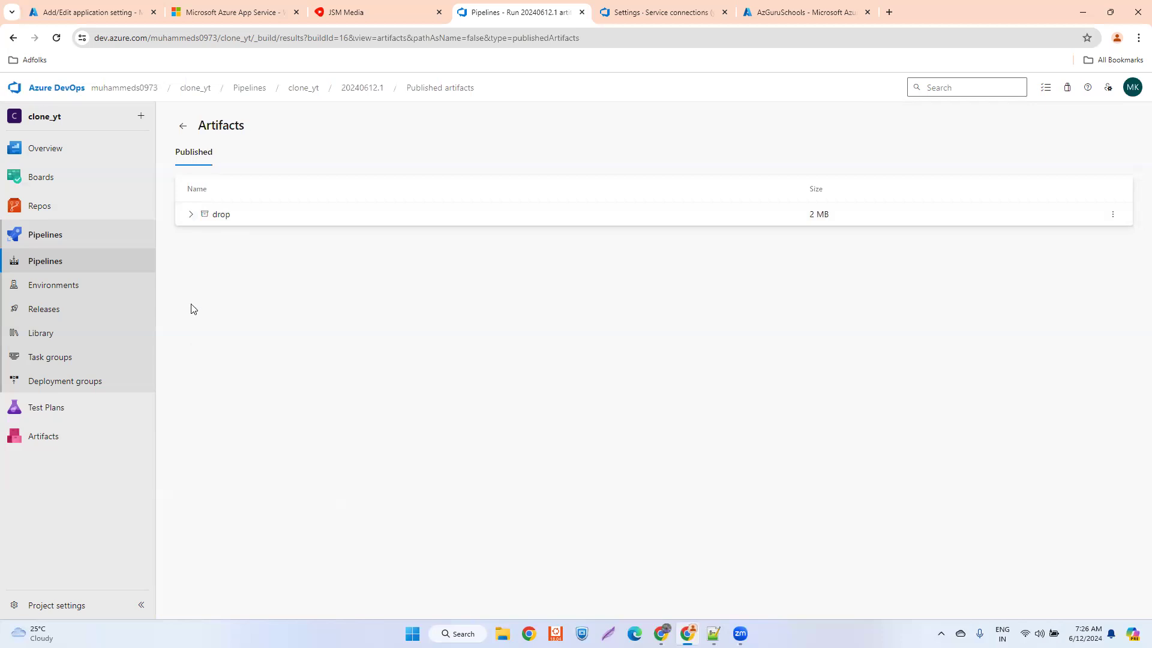
{"action": "left_click", "coordinate": [183, 126]}
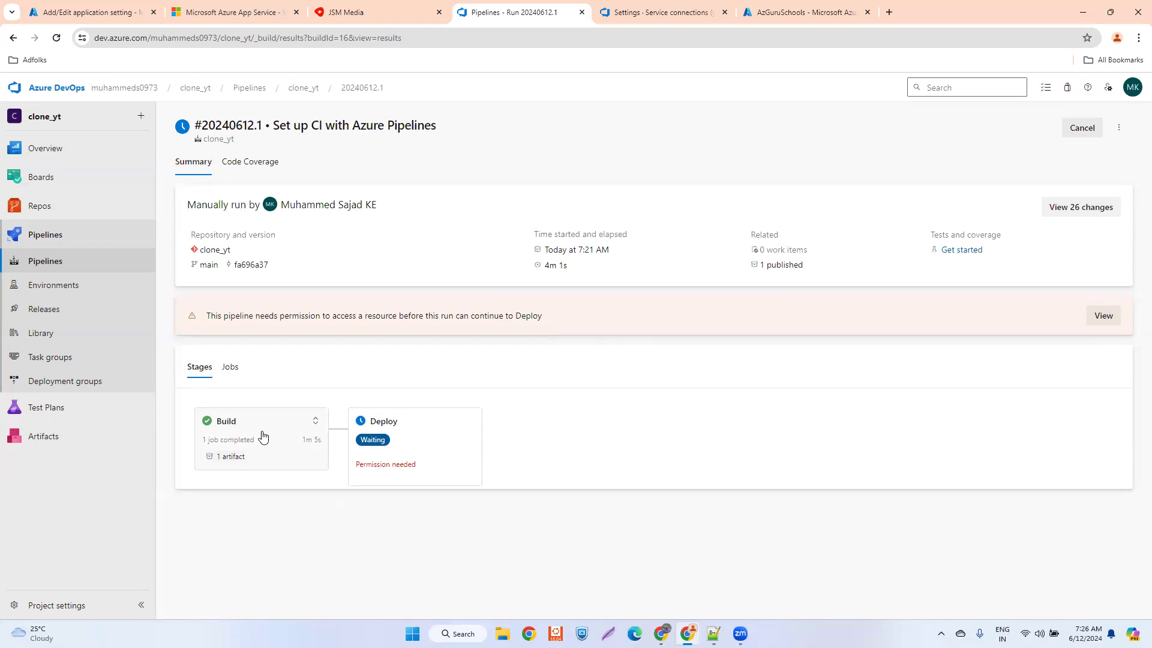
{"action": "left_click", "coordinate": [262, 436]}
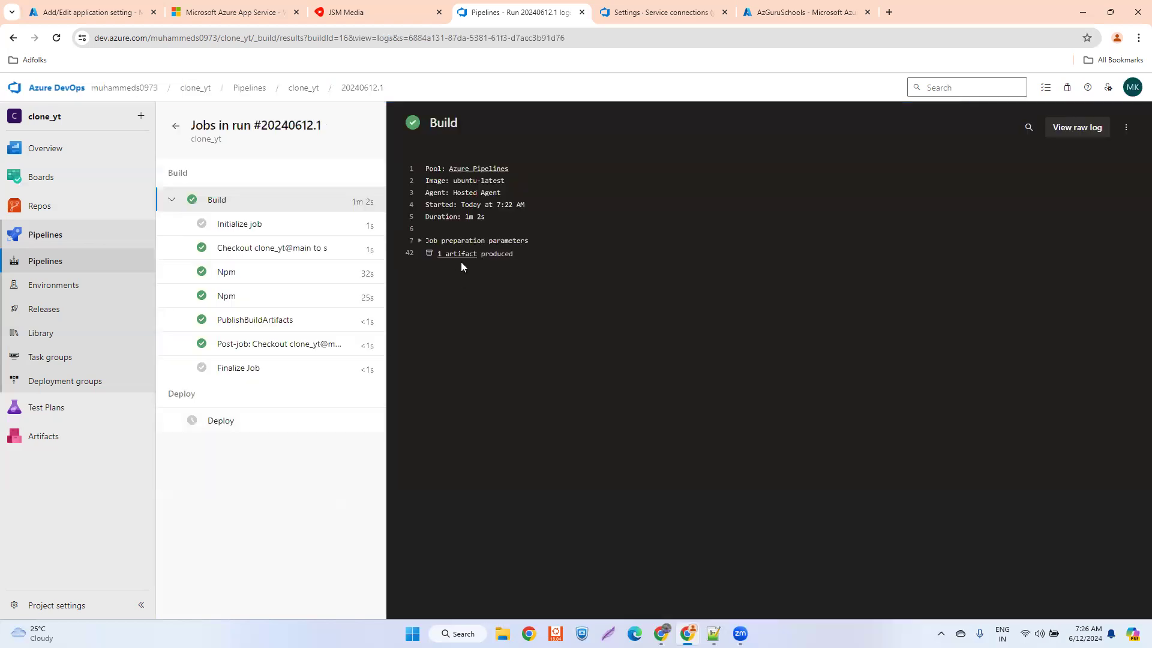
{"action": "left_click", "coordinate": [453, 257]}
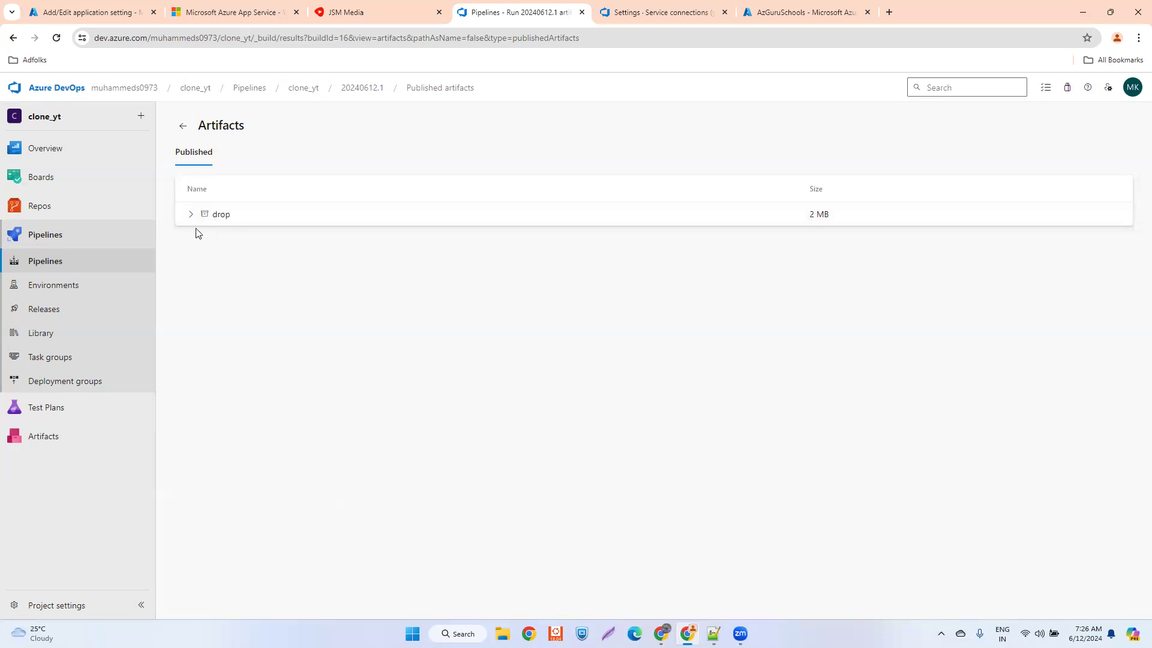
{"action": "left_click", "coordinate": [182, 127]}
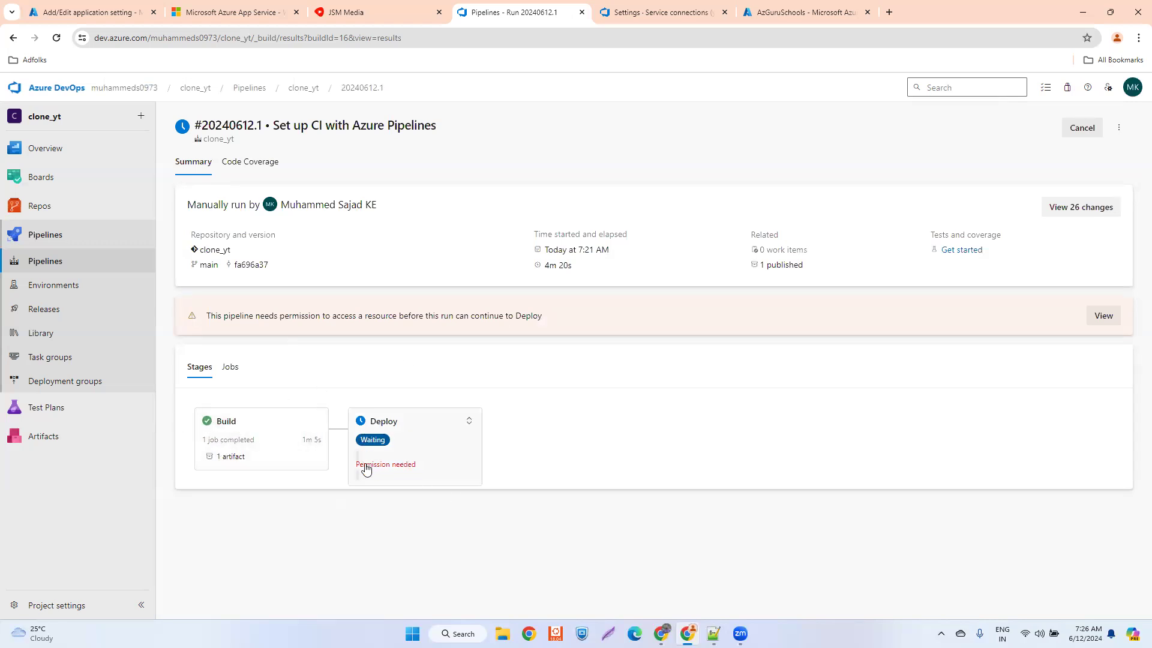
- Check the waiting Deploy stage for its resource permission requirement, and return to the run summary
{"action": "left_click", "coordinate": [425, 443]}
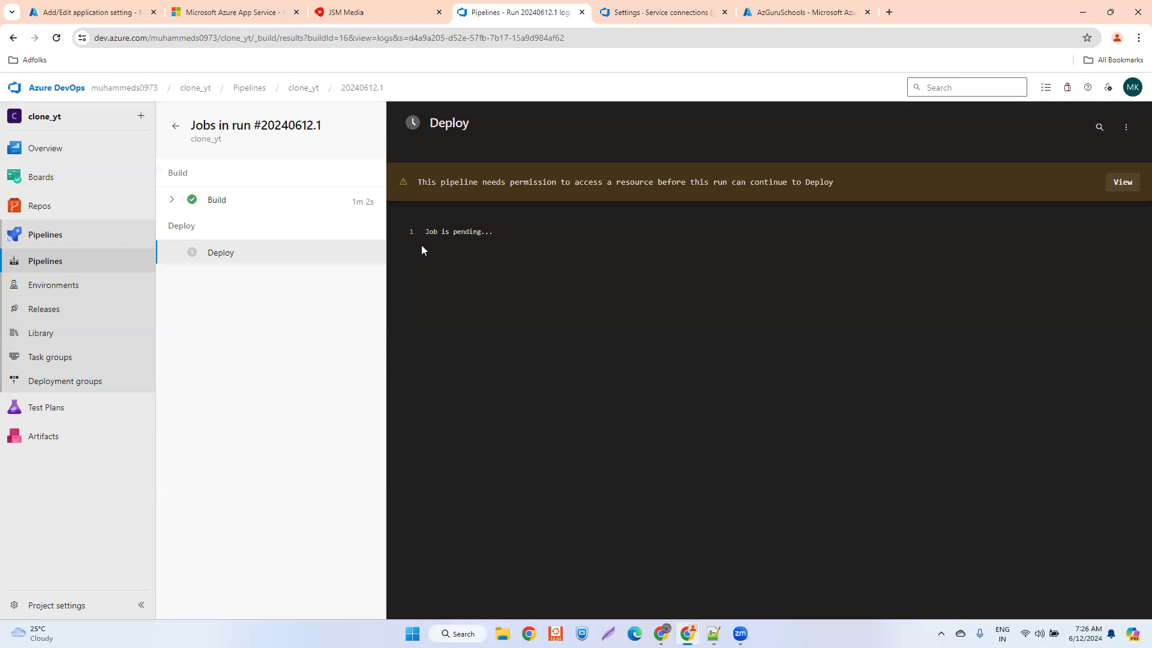
{"action": "left_click_drag", "start_coordinate": [481, 185], "coordinate": [829, 184]}
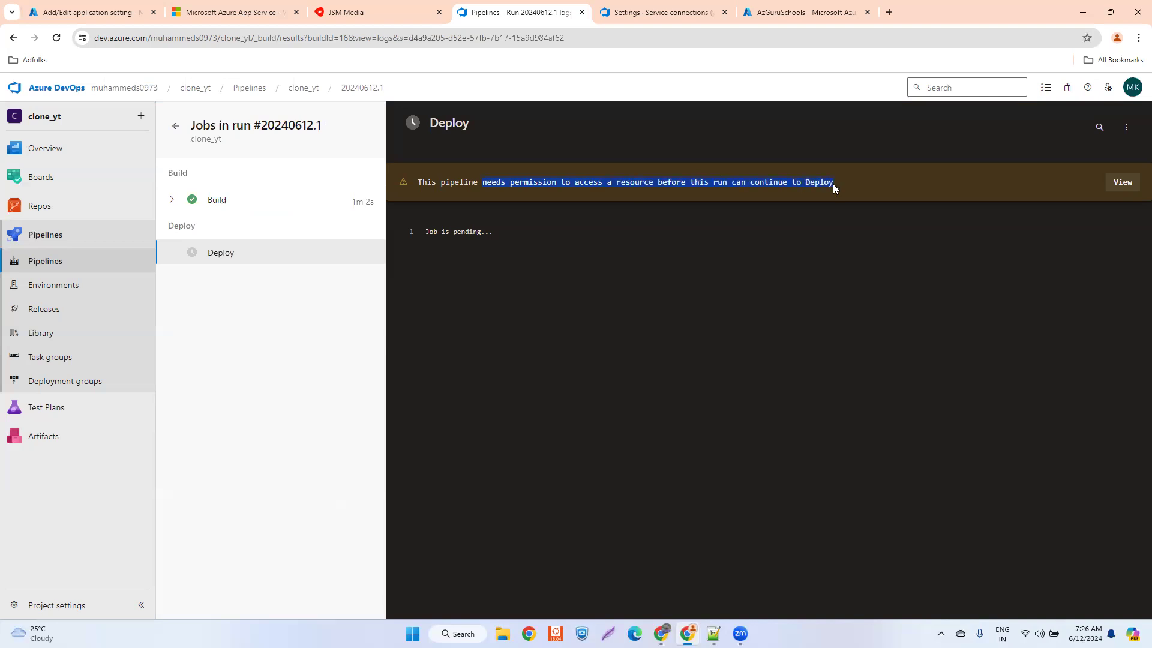
{"action": "left_click", "coordinate": [643, 349]}
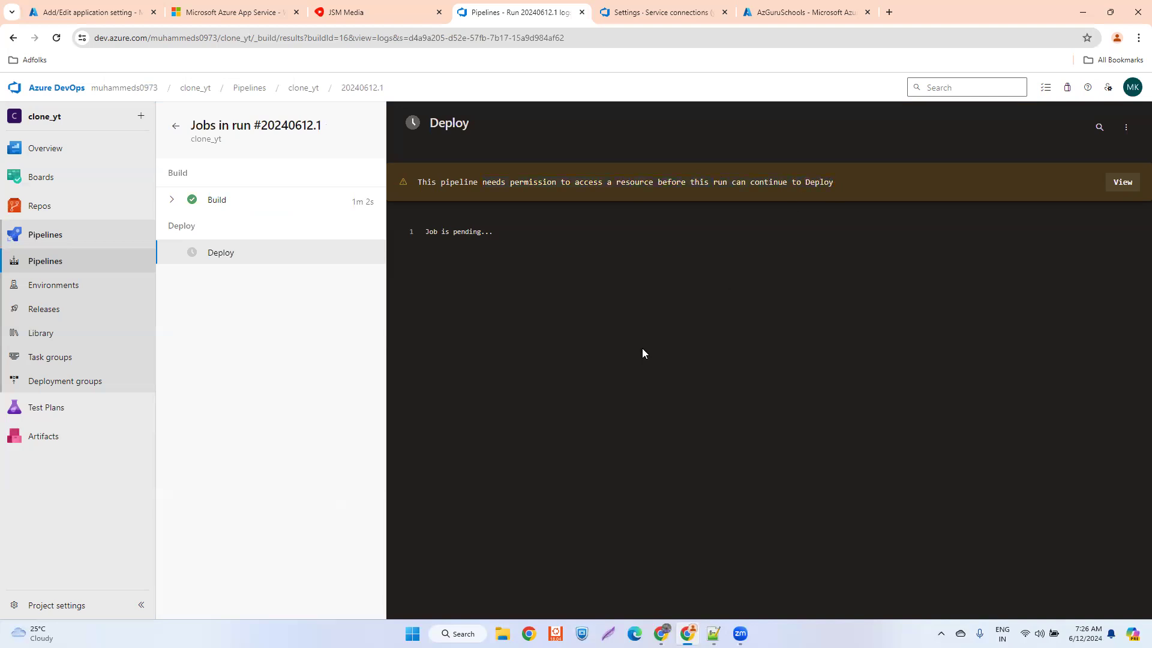
{"action": "left_click", "coordinate": [175, 126]}
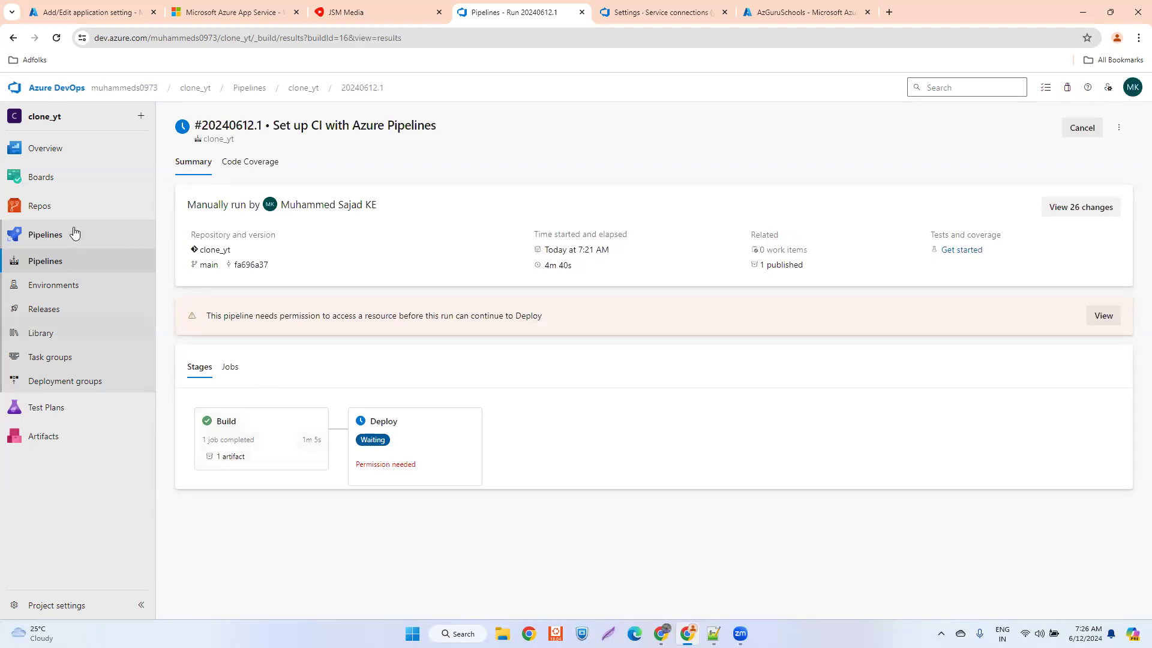
{"action": "mouse_move", "coordinate": [62, 210]}
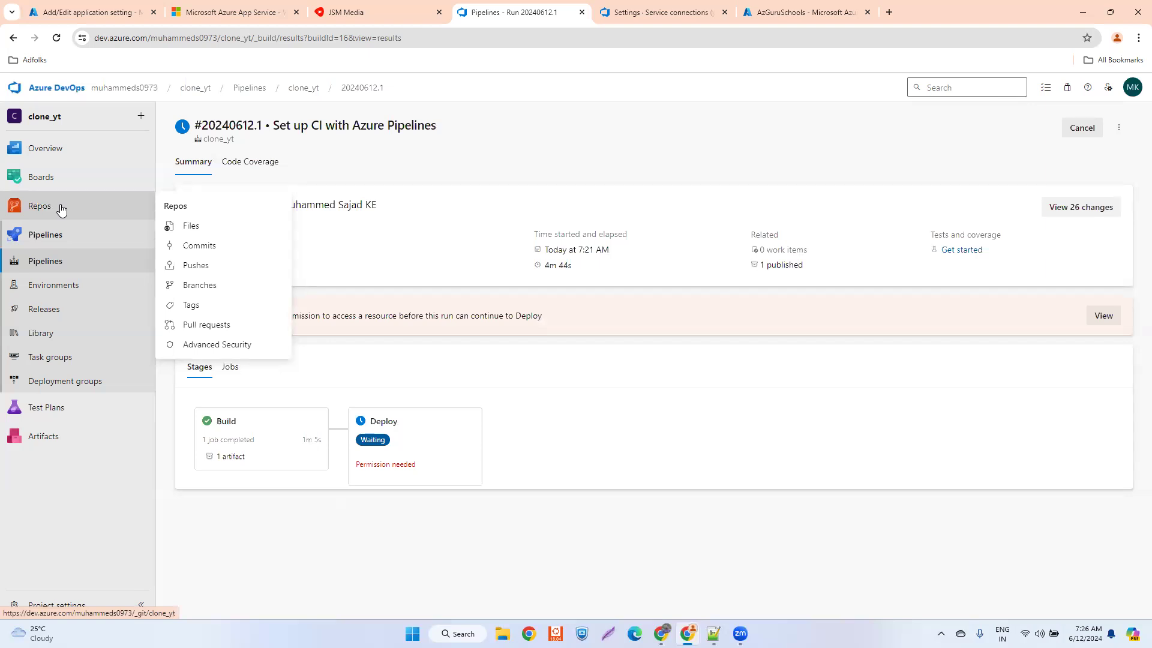
- View the clone_yt repository's files, and reopen run 20240612.1 of the clone_yt pipeline
{"action": "left_click", "coordinate": [61, 208]}
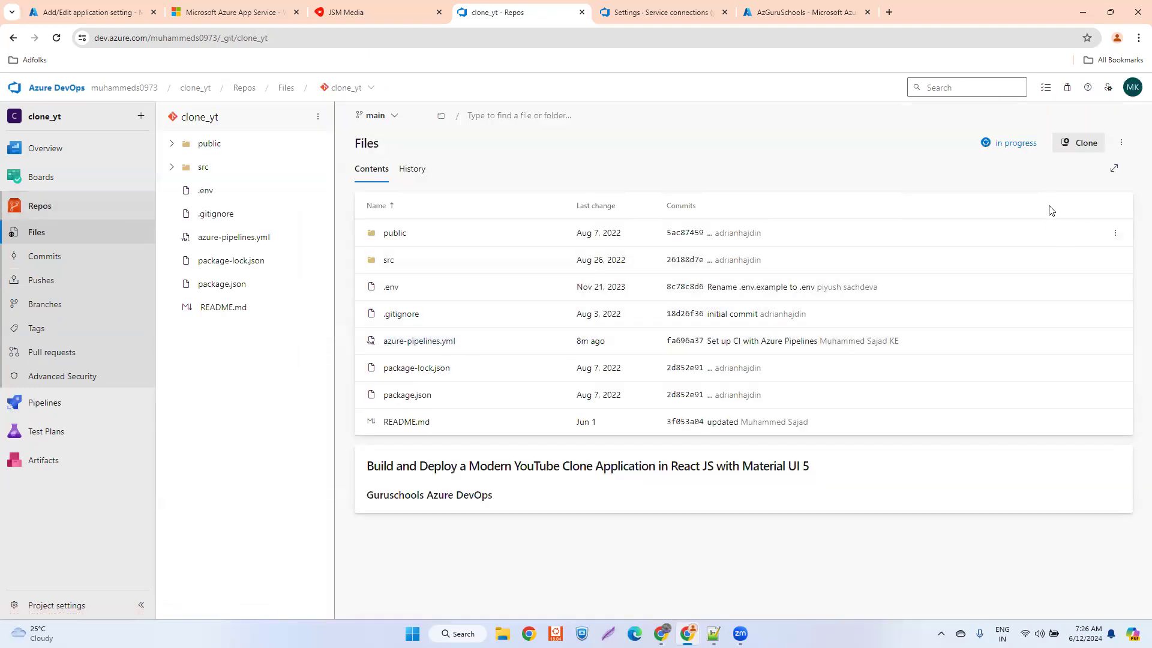
{"action": "mouse_move", "coordinate": [52, 411]}
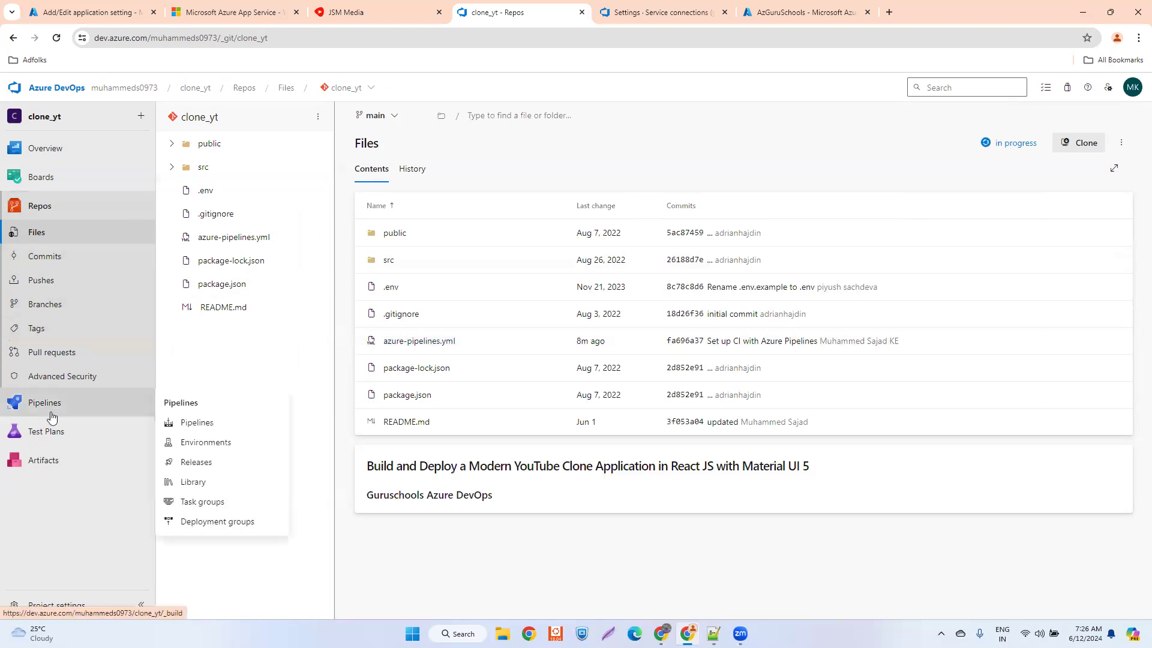
{"action": "left_click", "coordinate": [219, 424]}
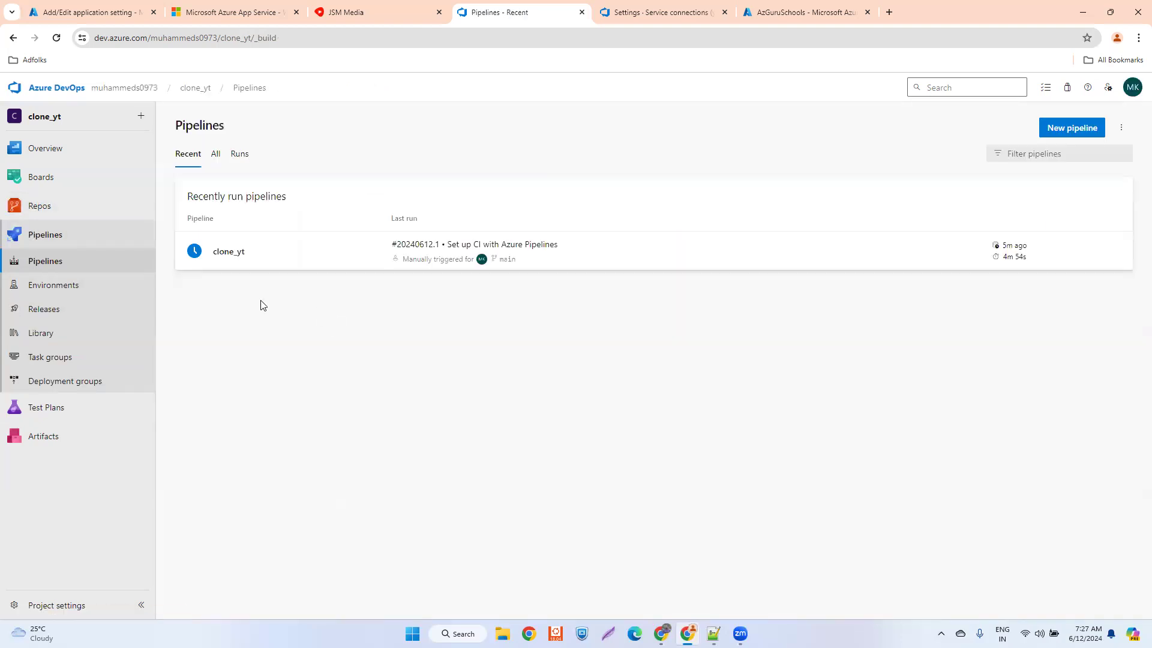
{"action": "left_click", "coordinate": [261, 268]}
{"action": "left_click", "coordinate": [430, 220]}
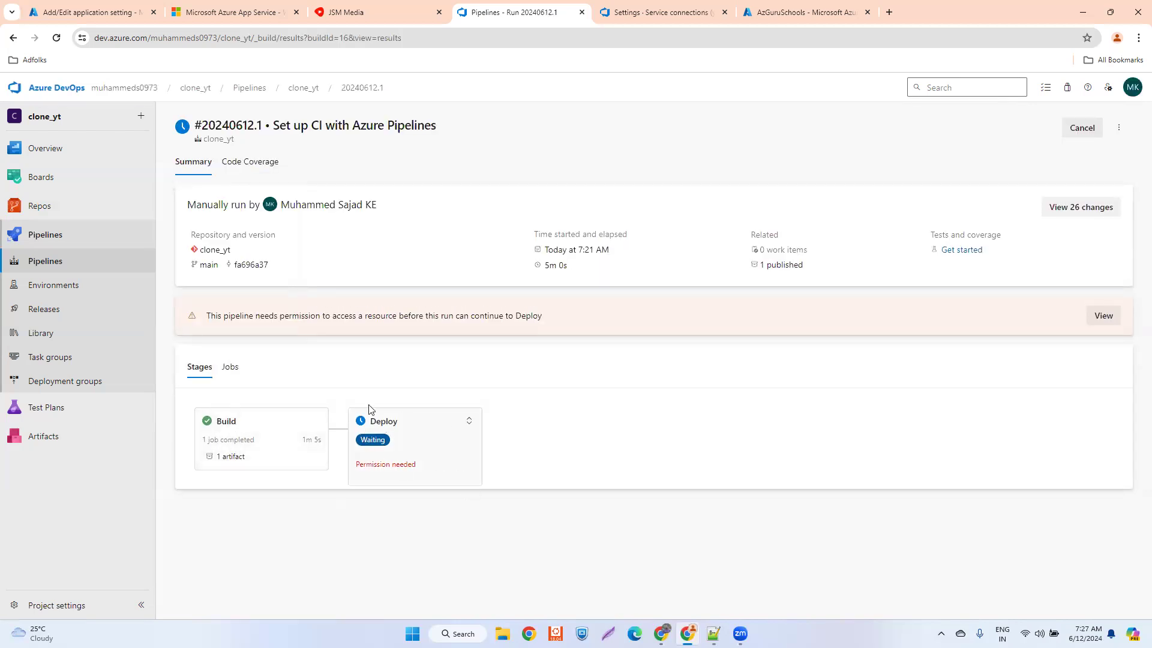
- Permit the waiting Deploy stage to use the Visual Studio Enterprise Subscription service connection for this pipeline
{"action": "left_click", "coordinate": [414, 426]}
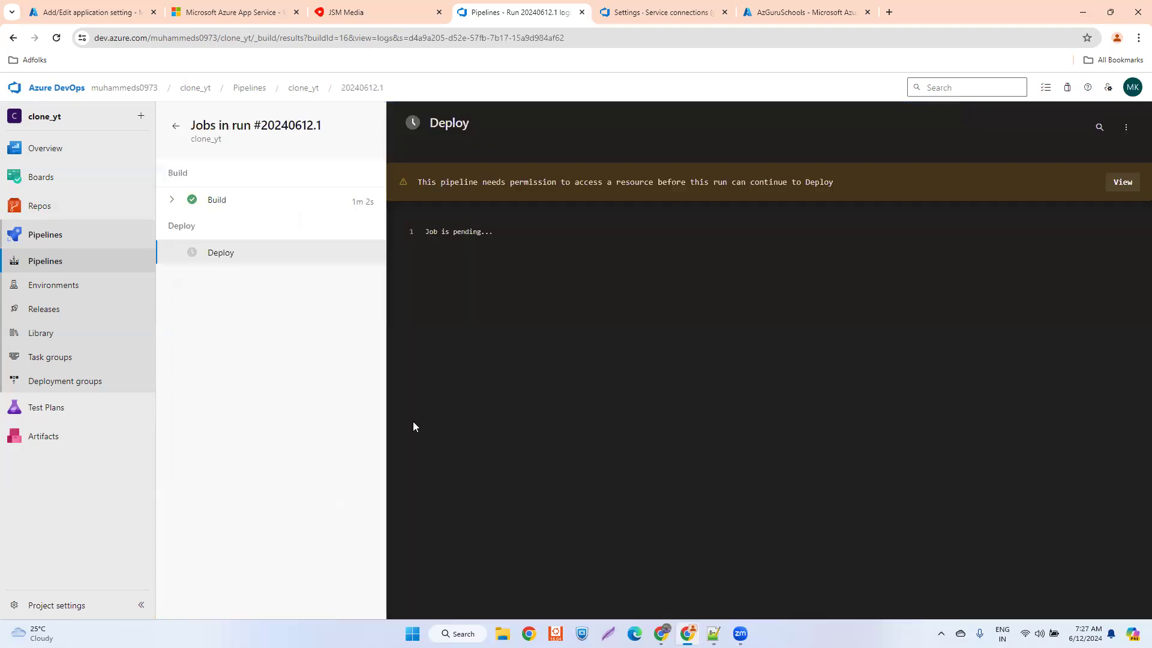
{"action": "left_click", "coordinate": [1116, 185]}
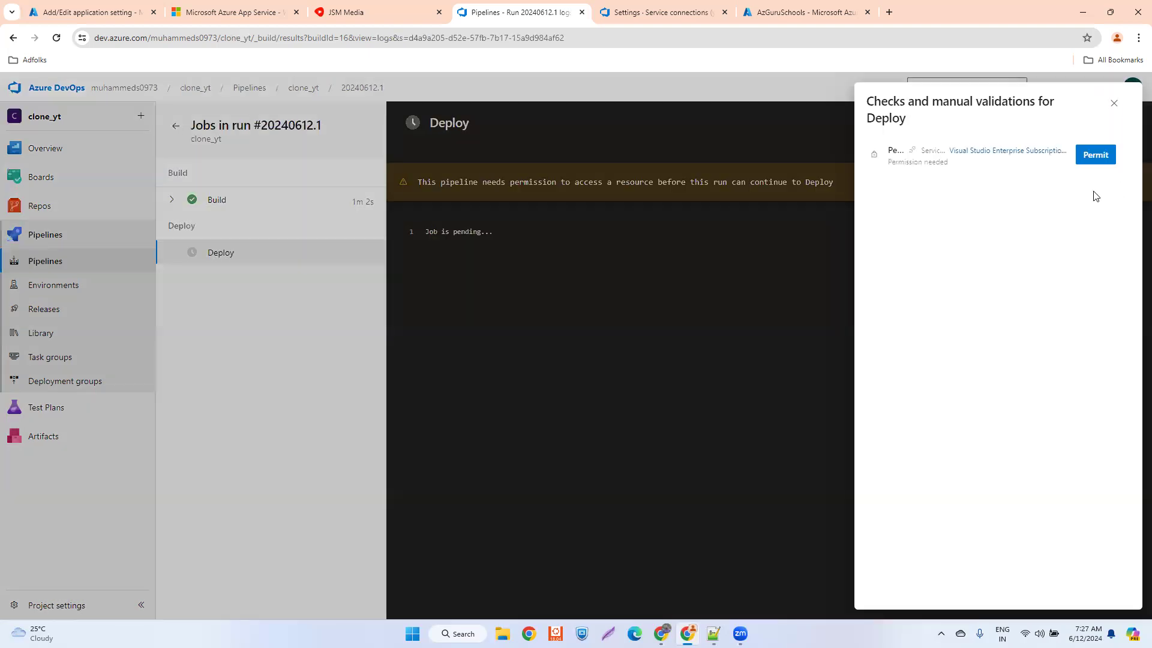
{"action": "left_click", "coordinate": [1095, 159]}
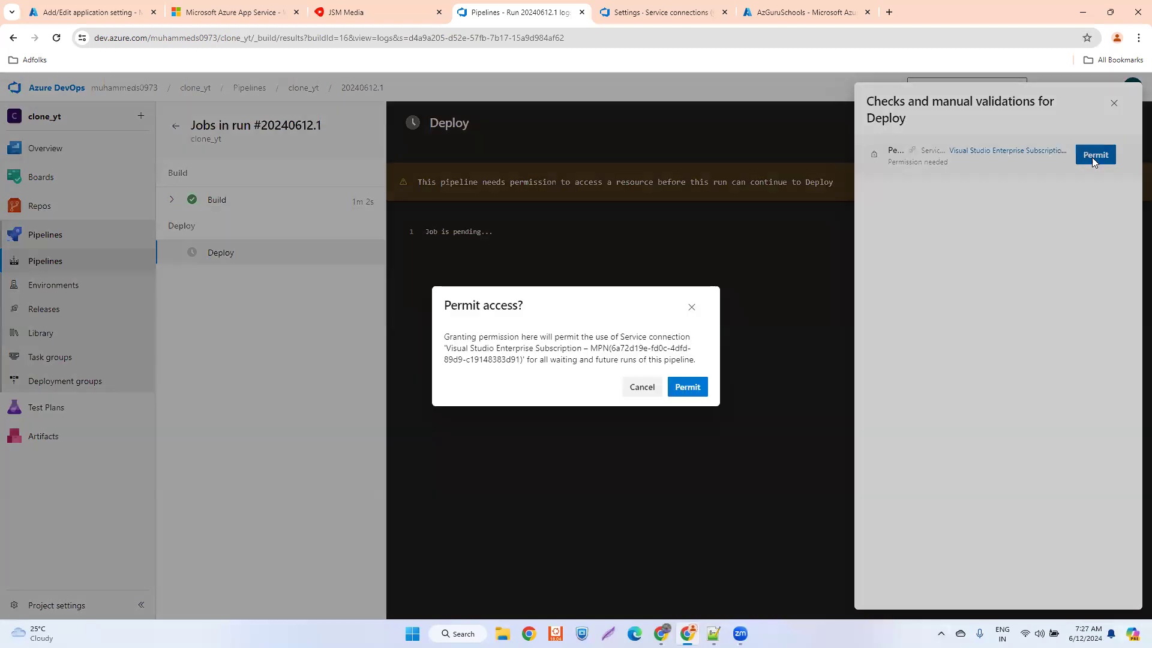
{"action": "left_click", "coordinate": [688, 389]}
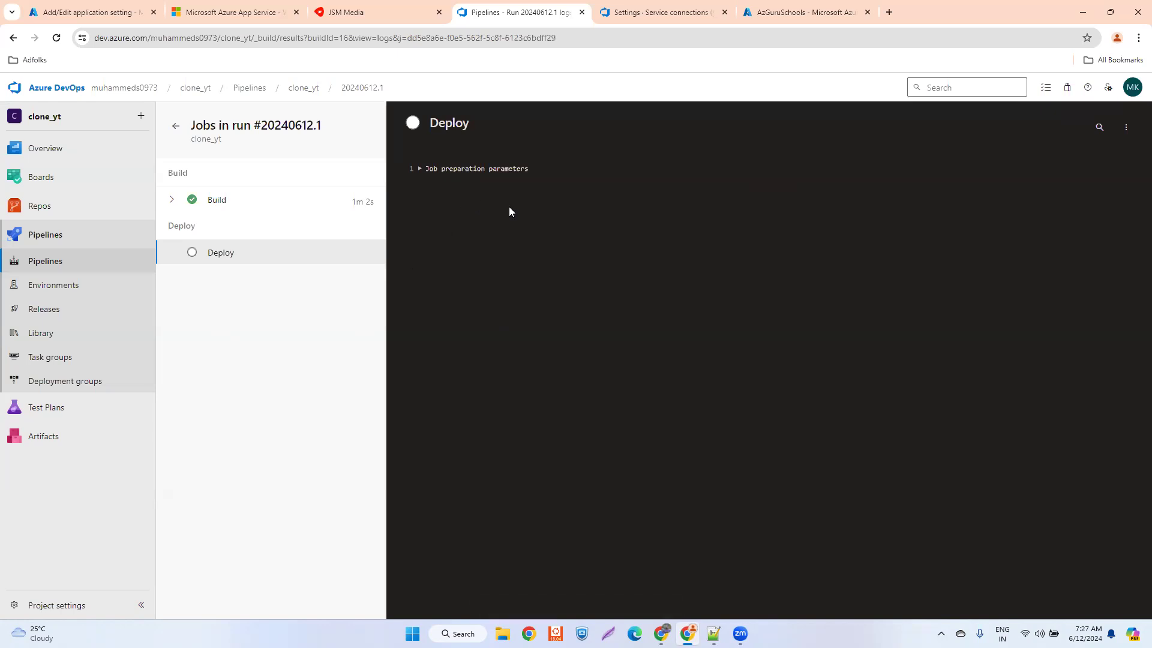
- Reopen the Deploy job from the run summary, expand its tasks and examine the DownloadBuildArtifacts log
{"action": "left_click", "coordinate": [172, 135]}
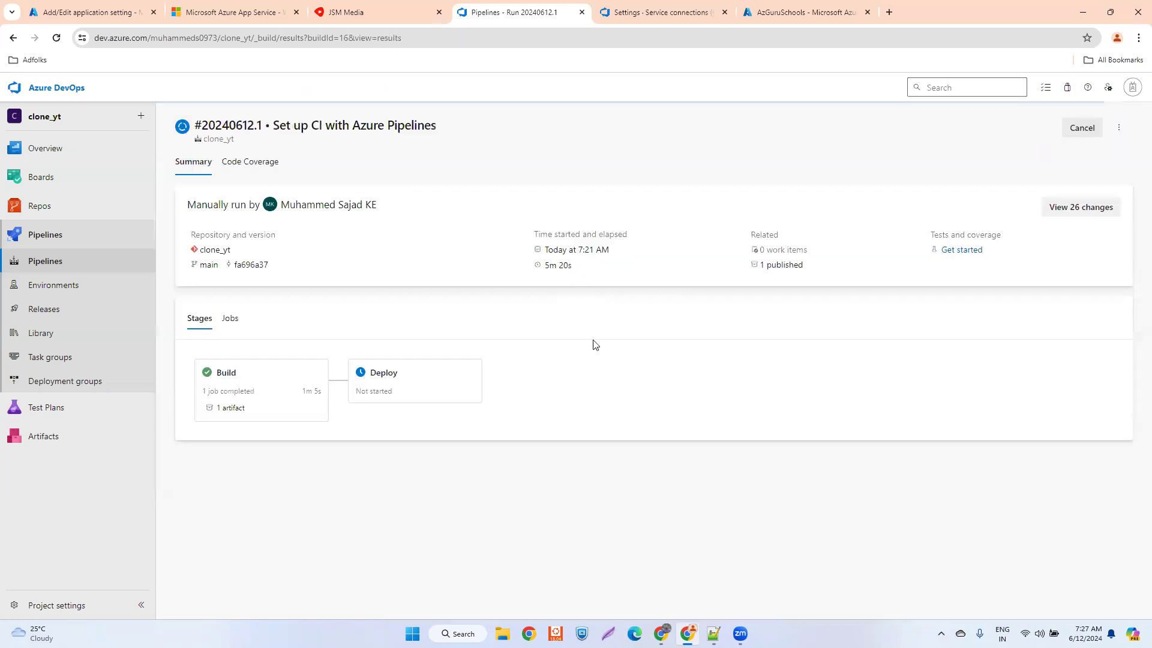
{"action": "left_click", "coordinate": [418, 387]}
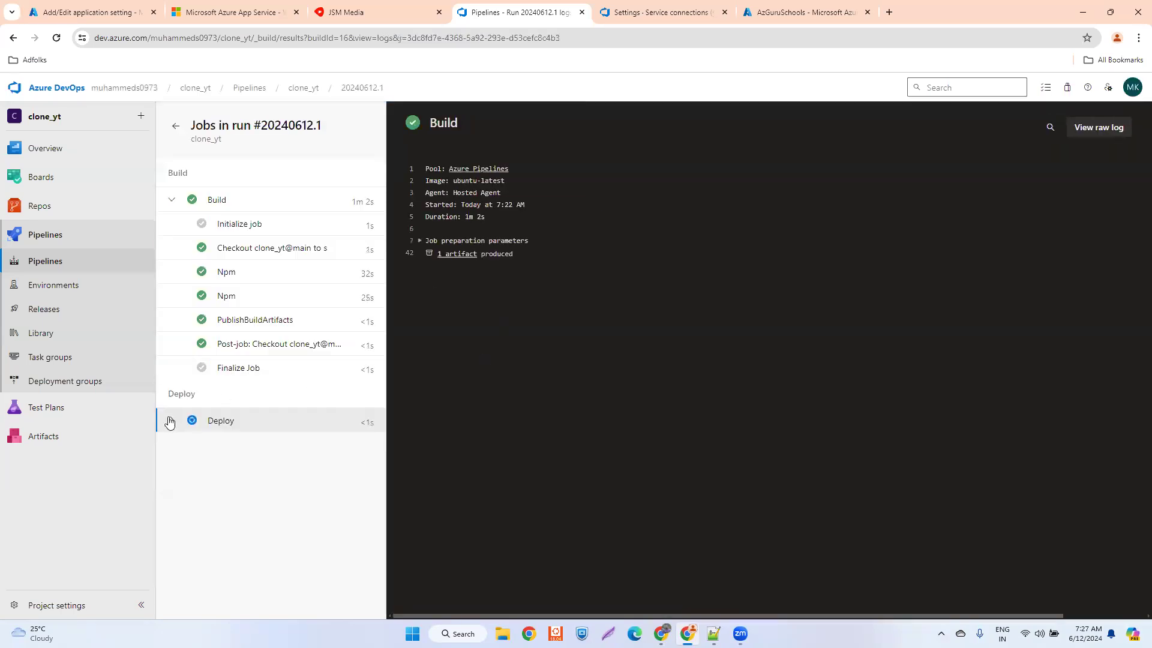
{"action": "left_click", "coordinate": [171, 420]}
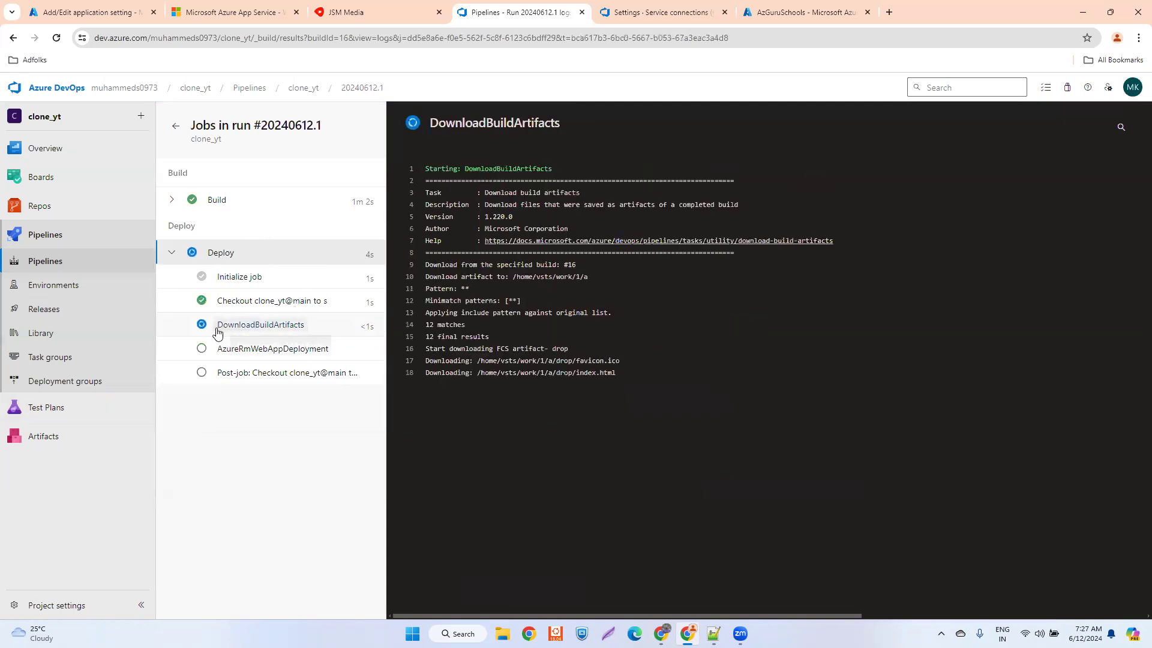
{"action": "left_click", "coordinate": [293, 332]}
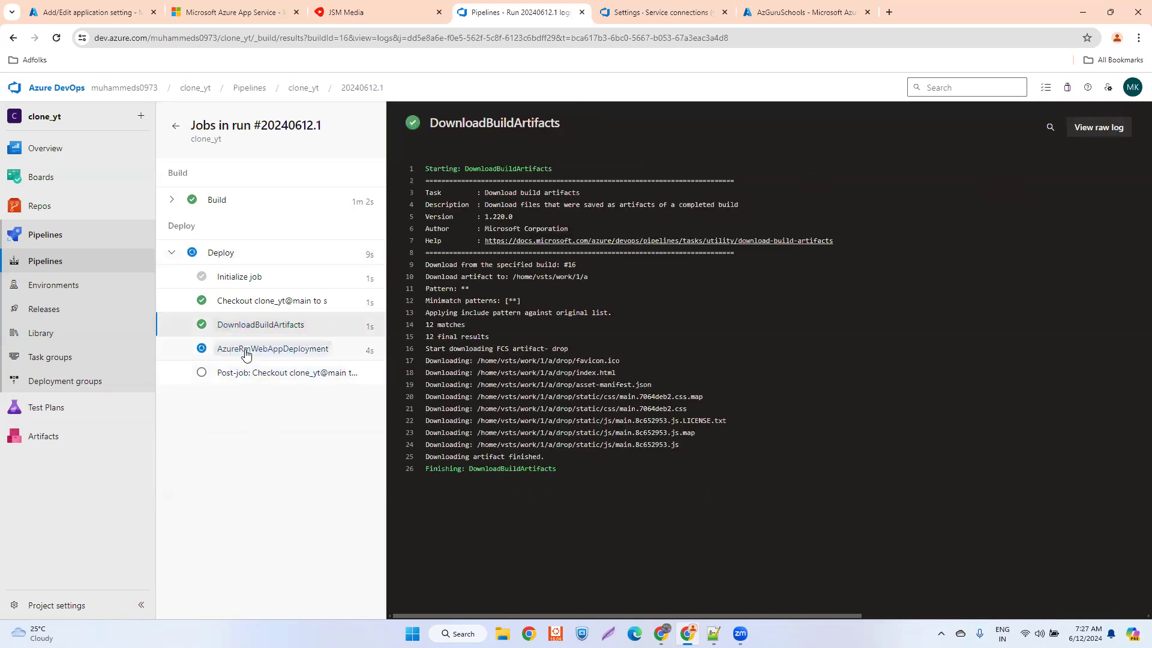
- Examine the AzureRmWebAppDeployment task's log, from the service connection details to the App Service configuration update
{"action": "left_click", "coordinate": [246, 352]}
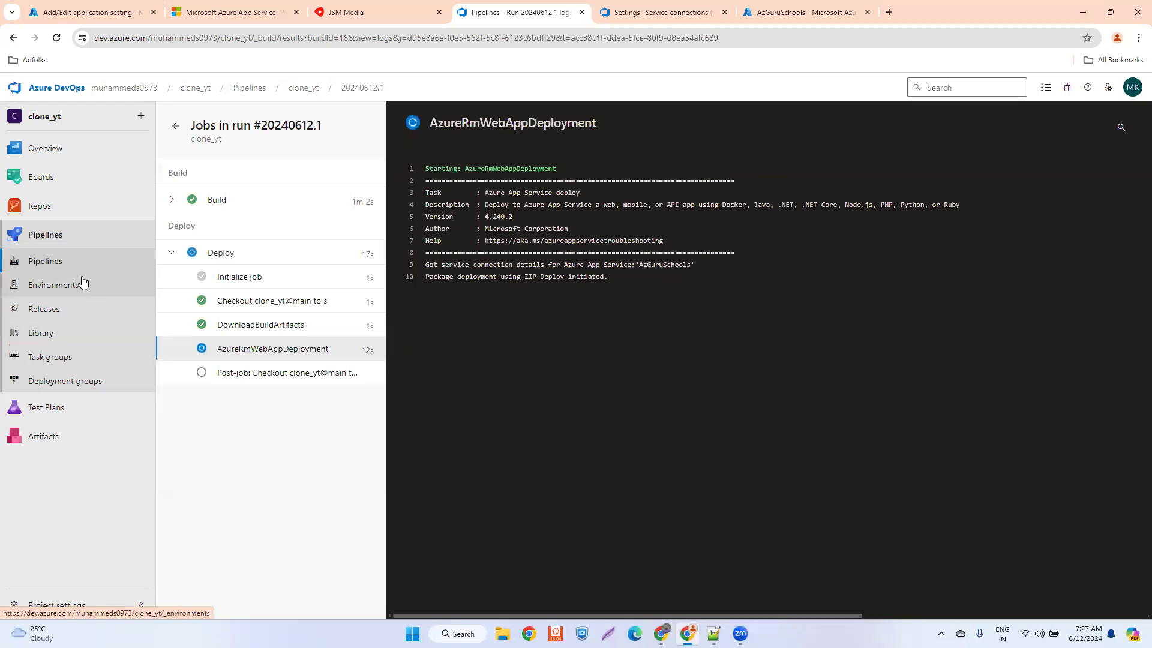
{"action": "key", "text": "alt+Tab"}
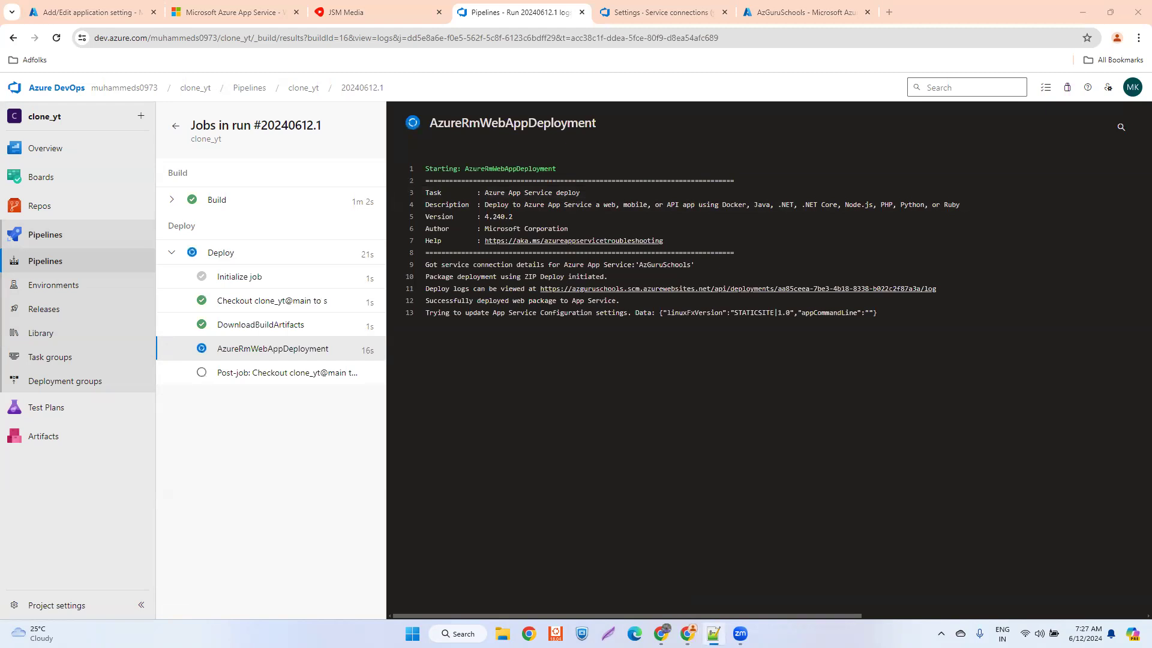
{"action": "left_click", "coordinate": [534, 316]}
{"action": "left_click_drag", "start_coordinate": [466, 315], "coordinate": [629, 317]}
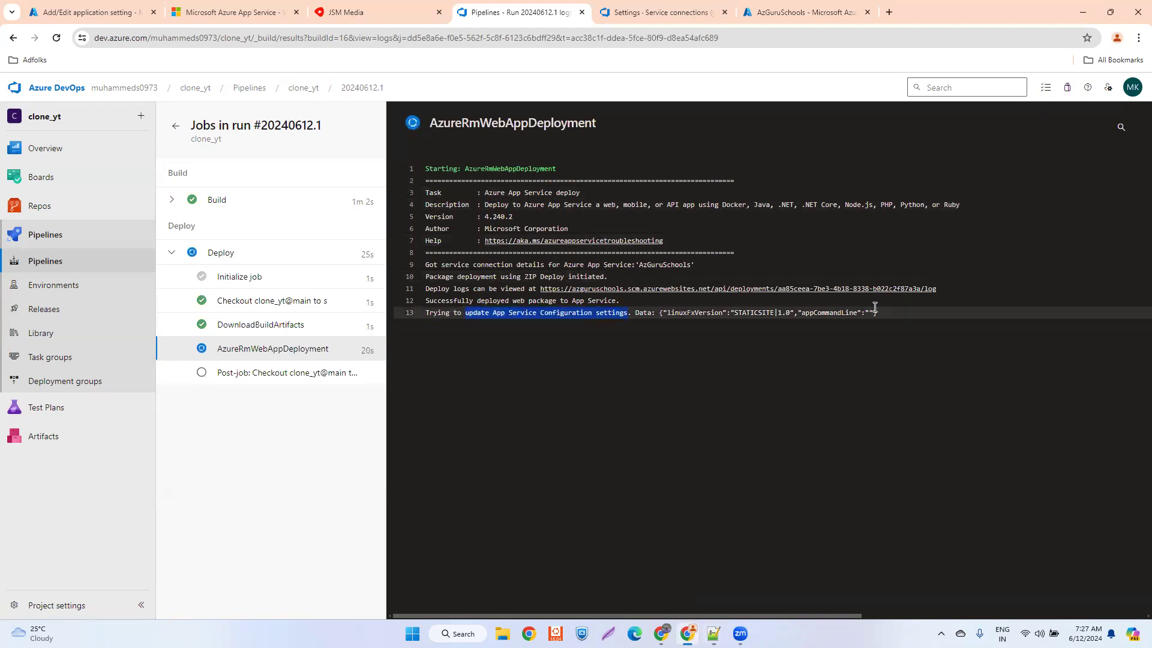
{"action": "left_click_drag", "start_coordinate": [878, 312], "coordinate": [424, 264]}
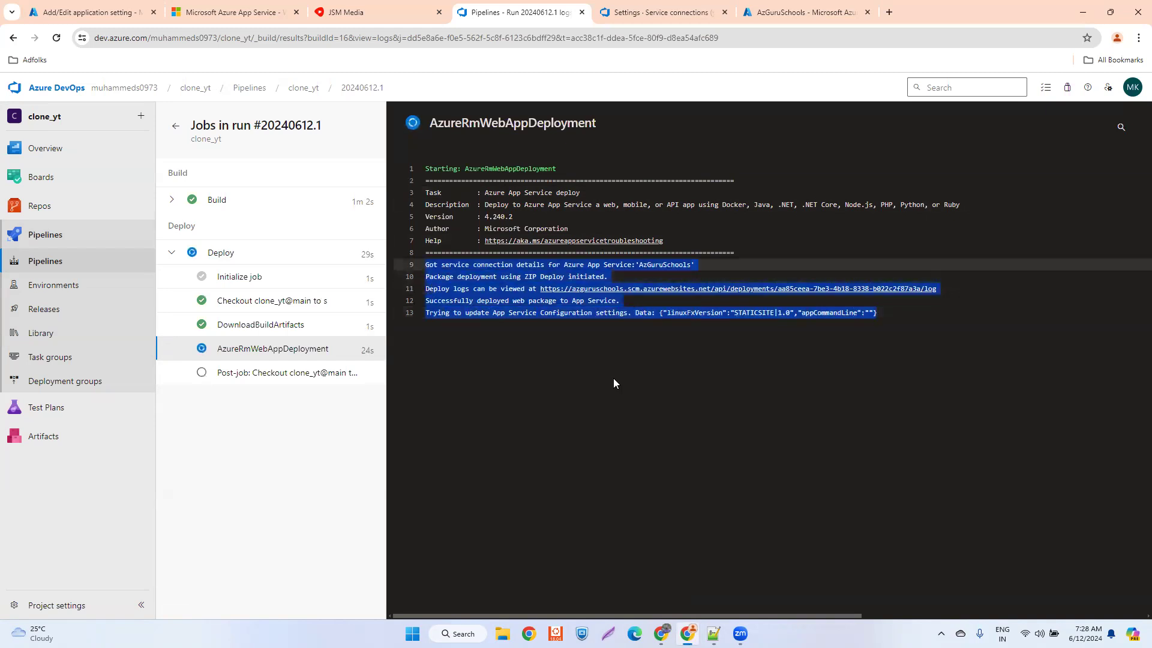
{"action": "left_click", "coordinate": [695, 400]}
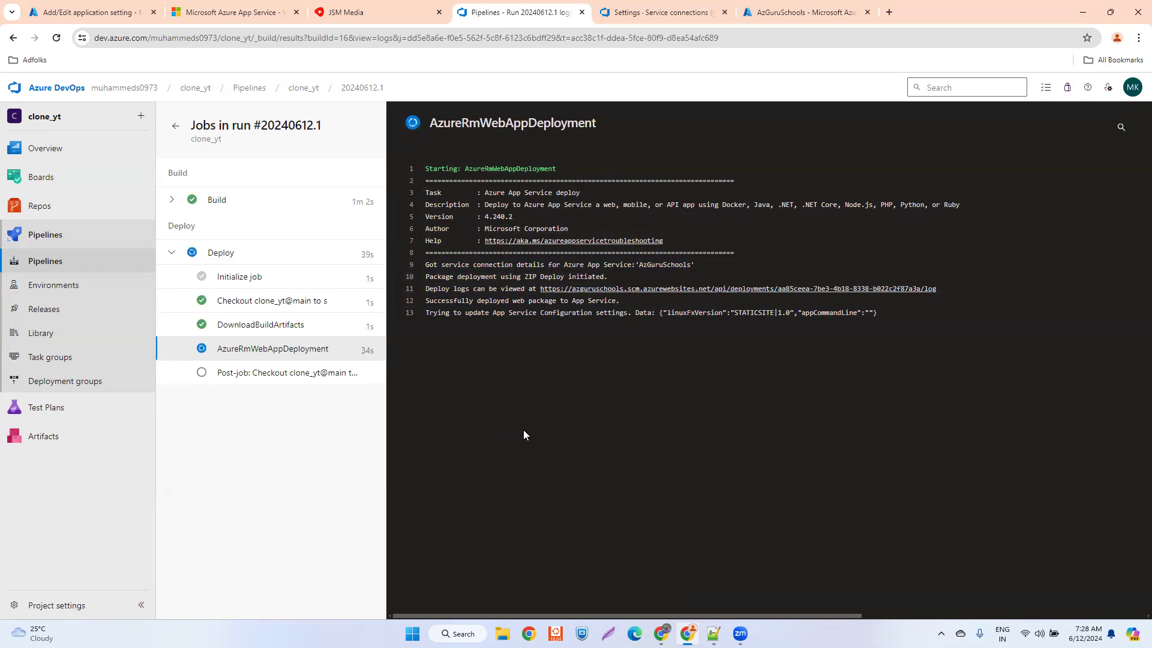
- Launch Microsoft Whiteboard, minimize it and return to the deployment log in the browser
{"action": "key", "text": "super+s"}
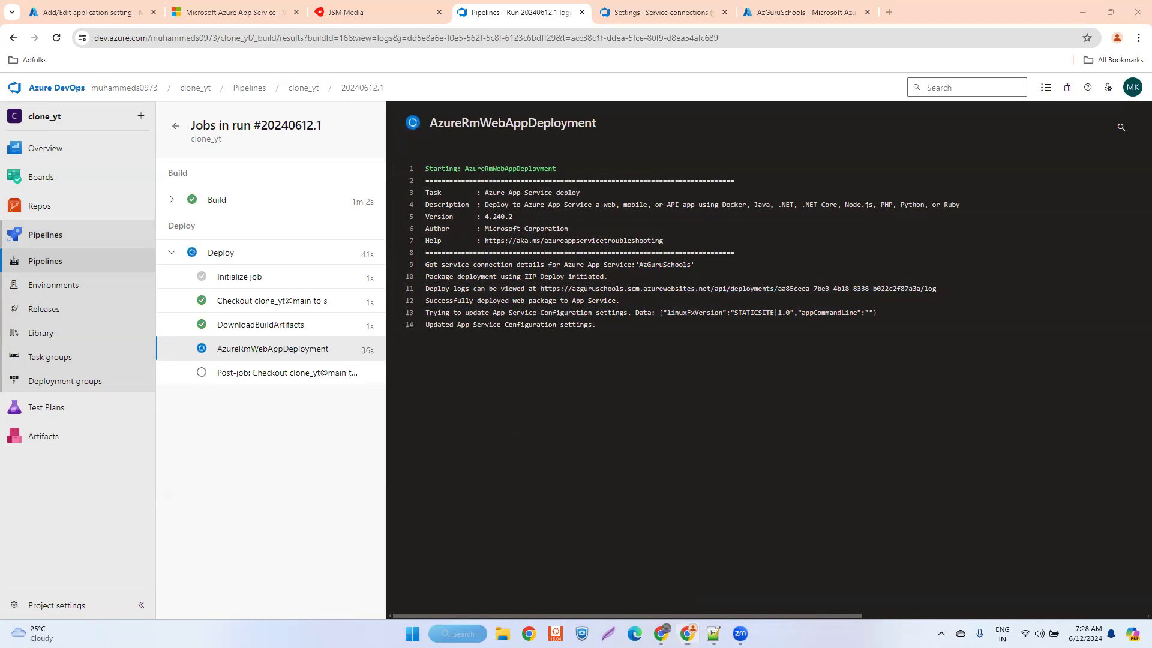
{"action": "type", "text": "white"}
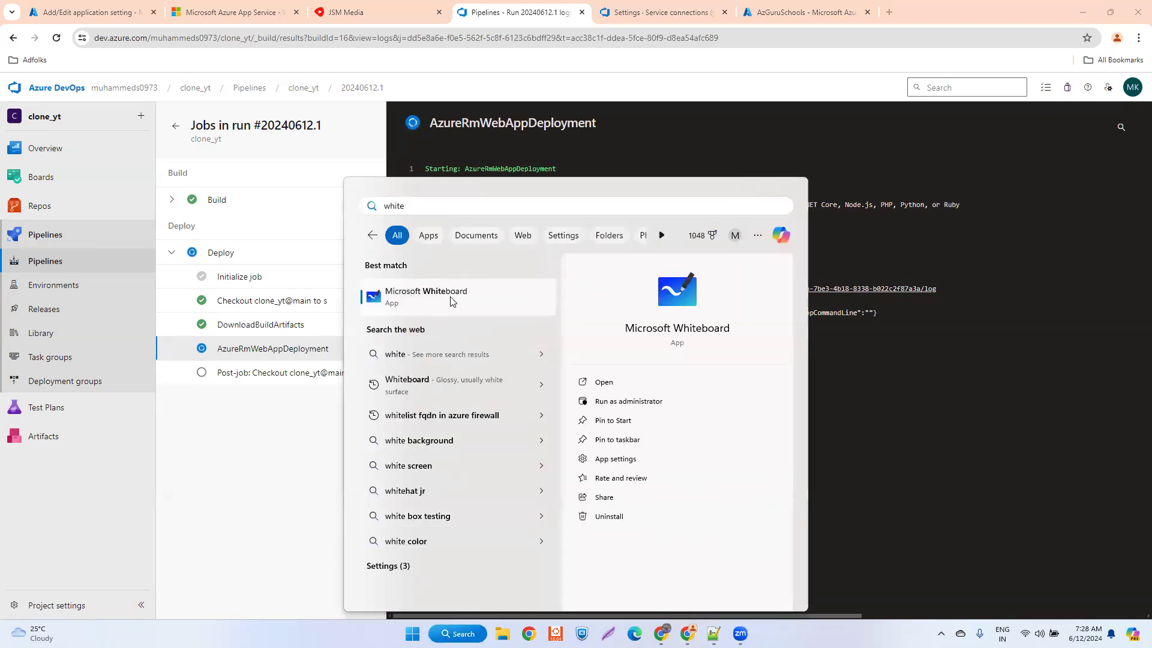
{"action": "left_click", "coordinate": [901, 453]}
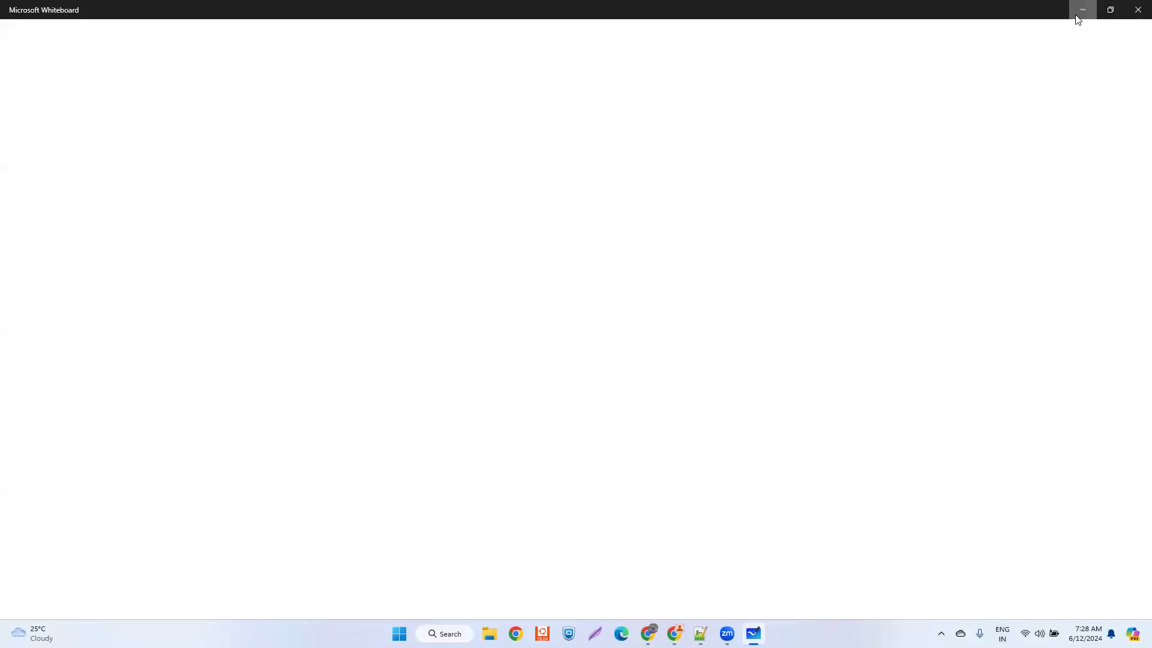
{"action": "left_click", "coordinate": [1077, 16]}
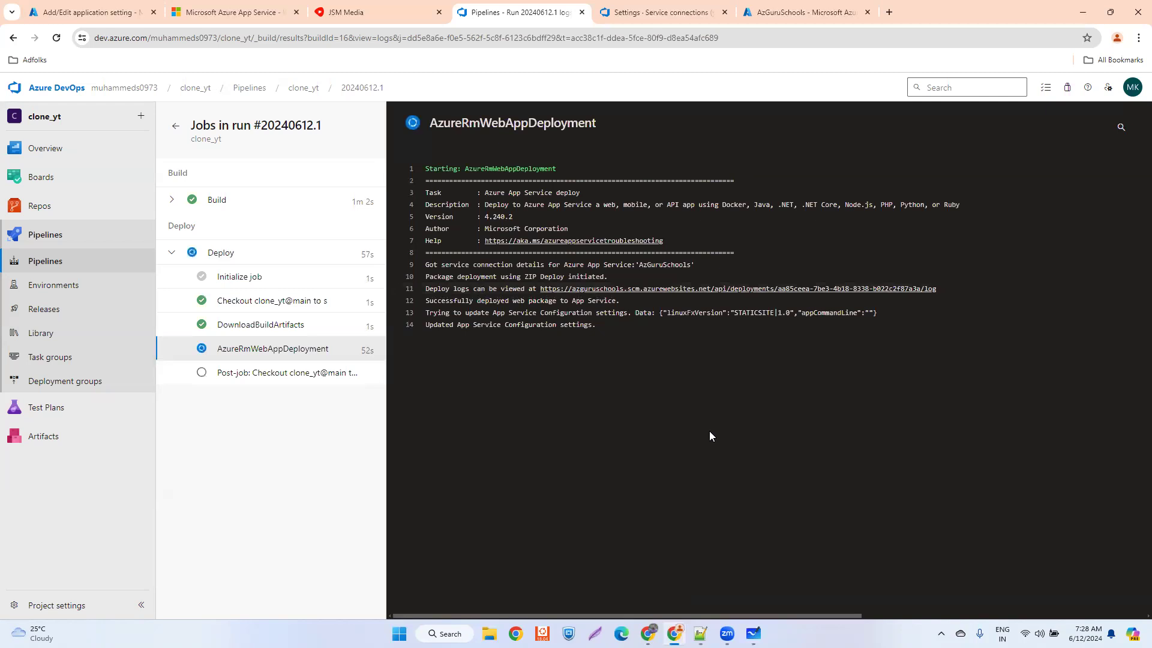
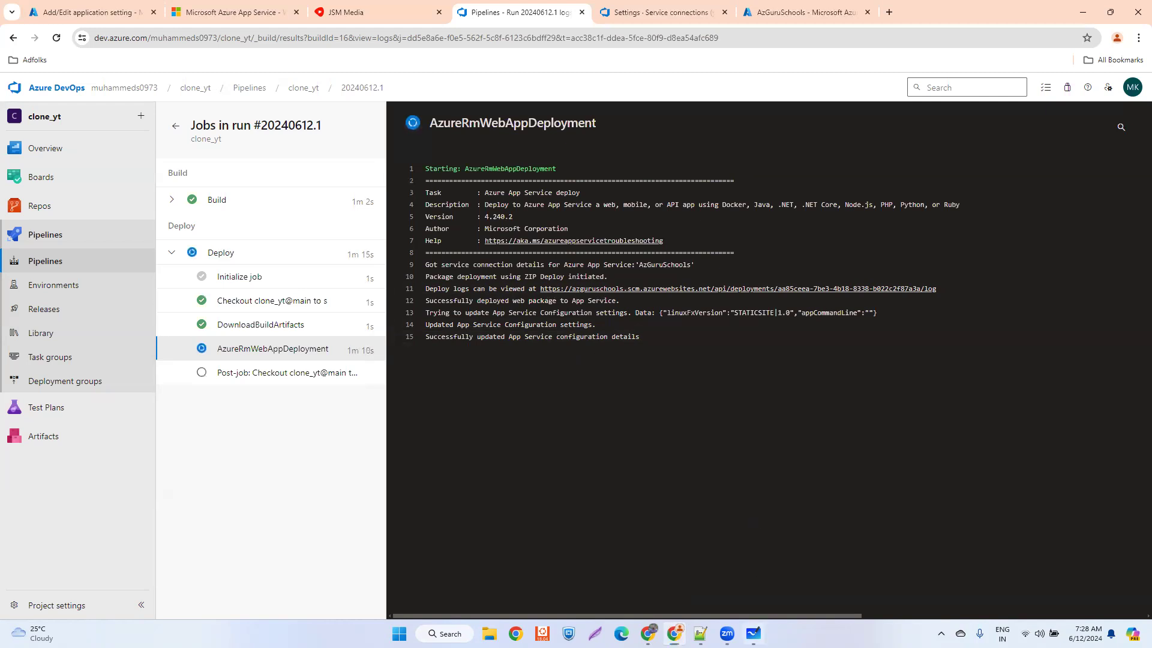
- Switch to Microsoft Whiteboard and dismiss the template gallery to get a blank canvas
{"action": "left_click", "coordinate": [753, 633]}
{"action": "left_click", "coordinate": [197, 117]}
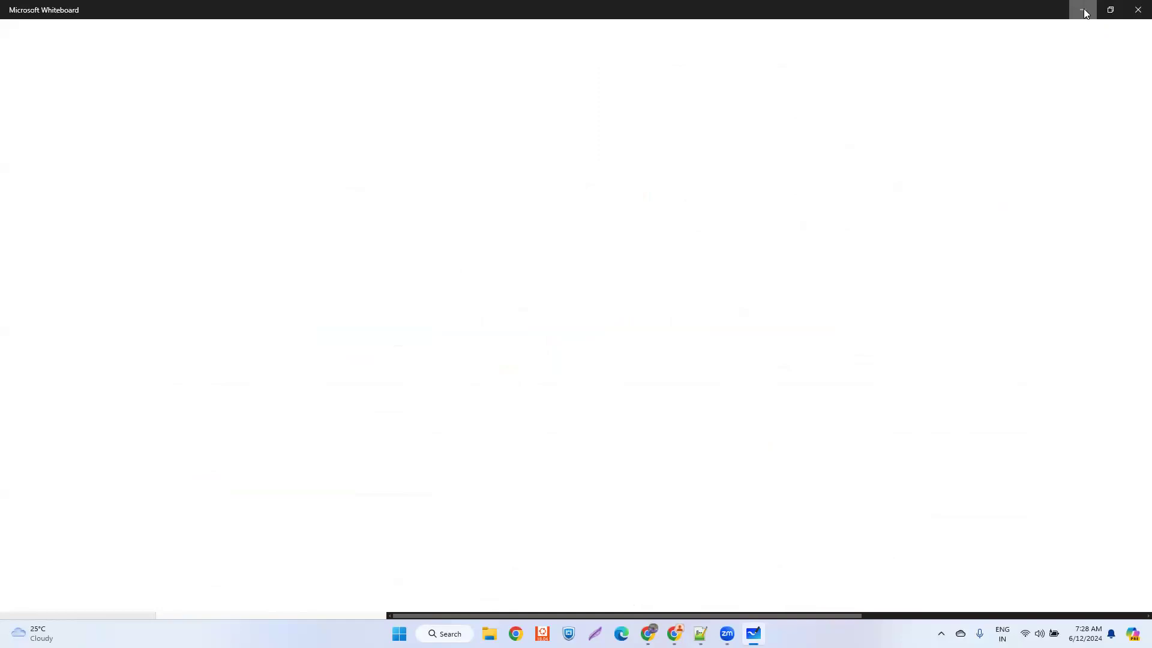
{"action": "left_click", "coordinate": [1084, 8]}
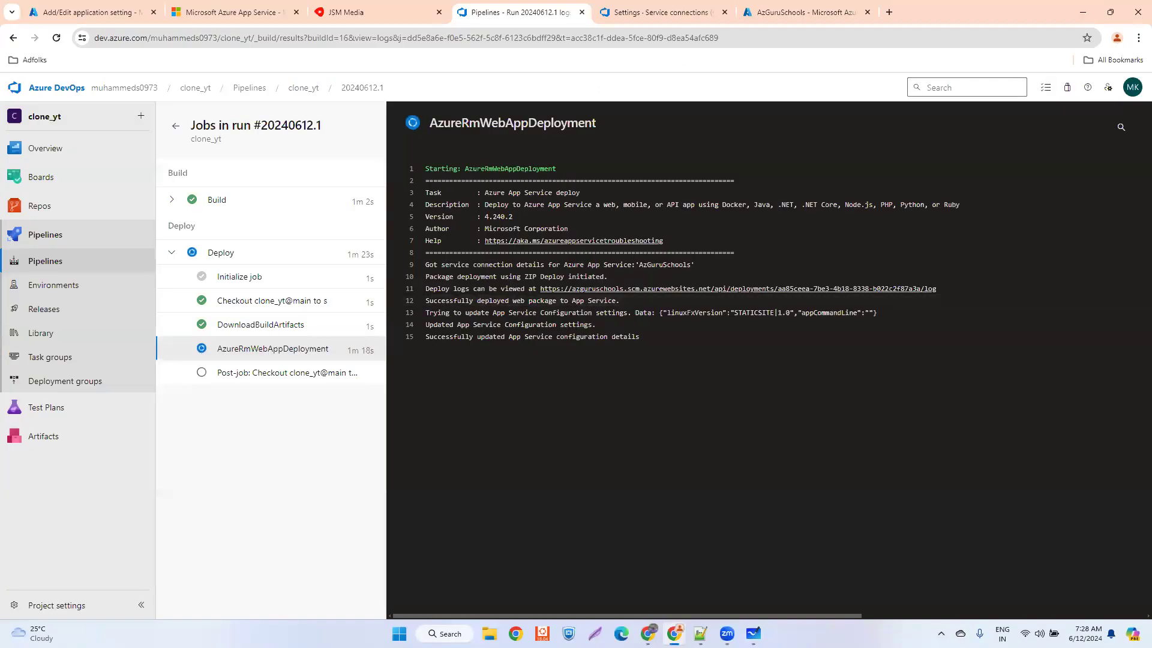
{"action": "left_click", "coordinate": [753, 633]}
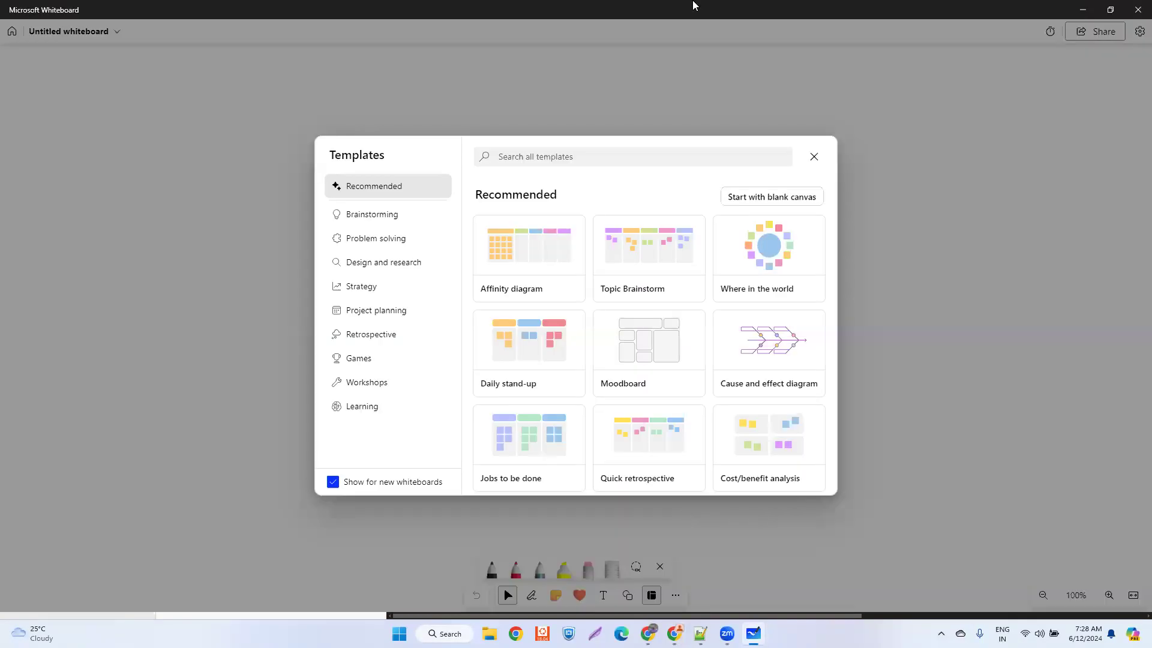
{"action": "left_click", "coordinate": [814, 157]}
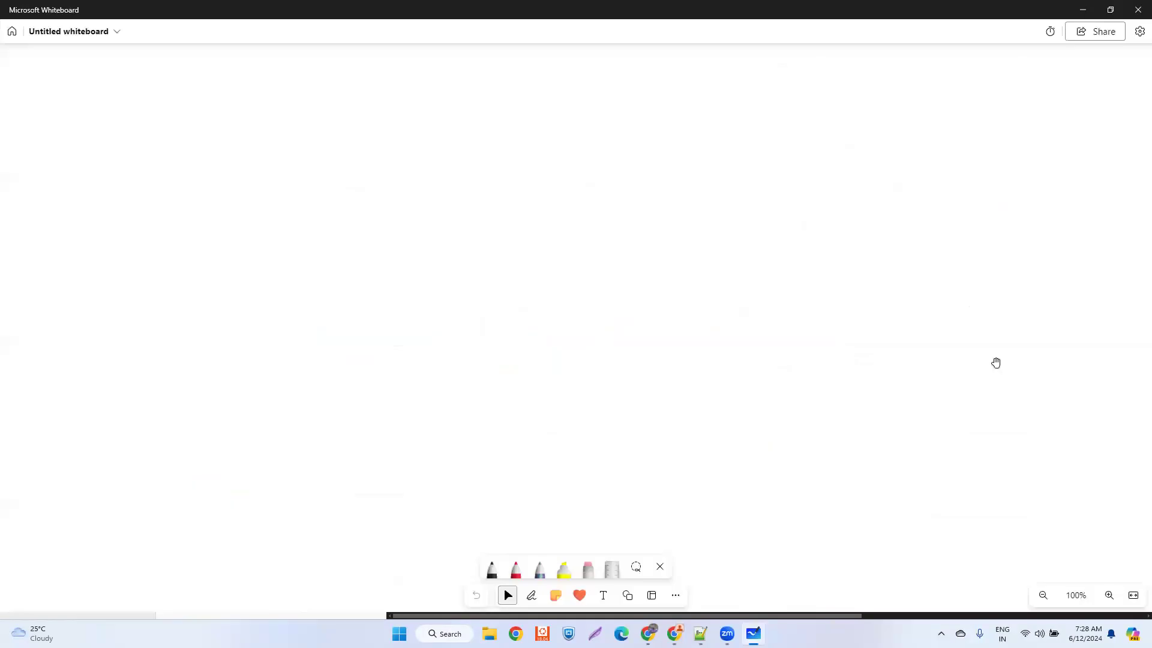
- Handwrite an underlined "Node" heading with the black pen and draw a boxed "install" below it
{"action": "left_click", "coordinate": [493, 566]}
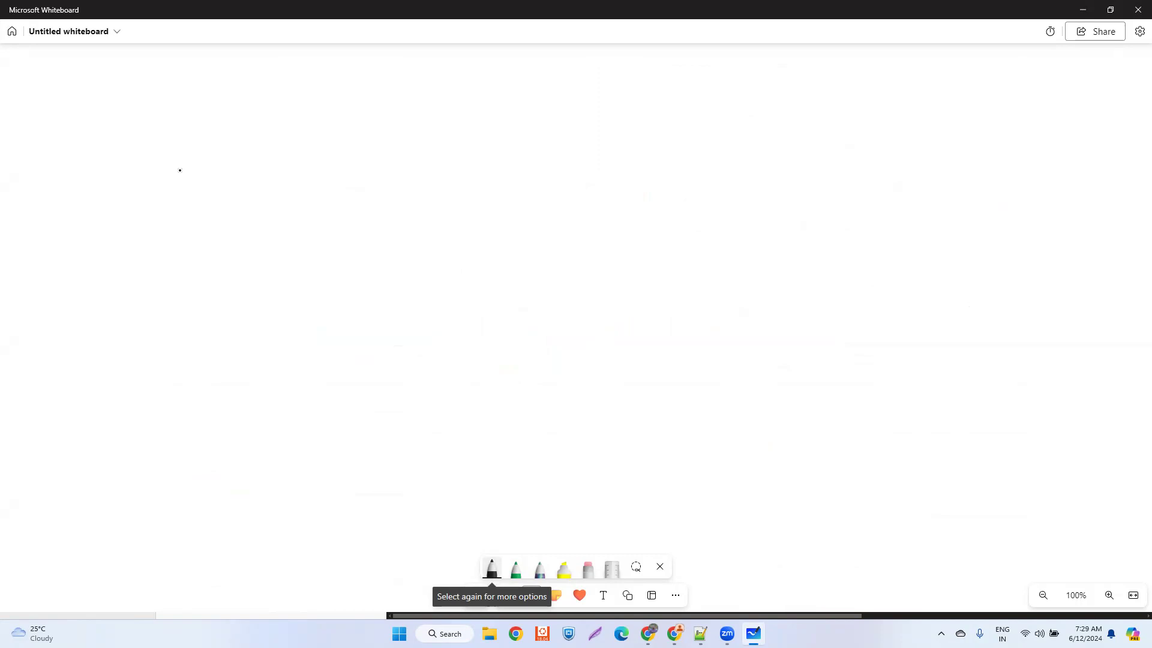
{"action": "mouse_move", "coordinate": [188, 163]}
{"action": "left_mouse_down"}
{"action": "mouse_move", "coordinate": [187, 178]}
{"action": "mouse_move", "coordinate": [219, 157]}
{"action": "mouse_move", "coordinate": [244, 172]}
{"action": "left_mouse_up"}
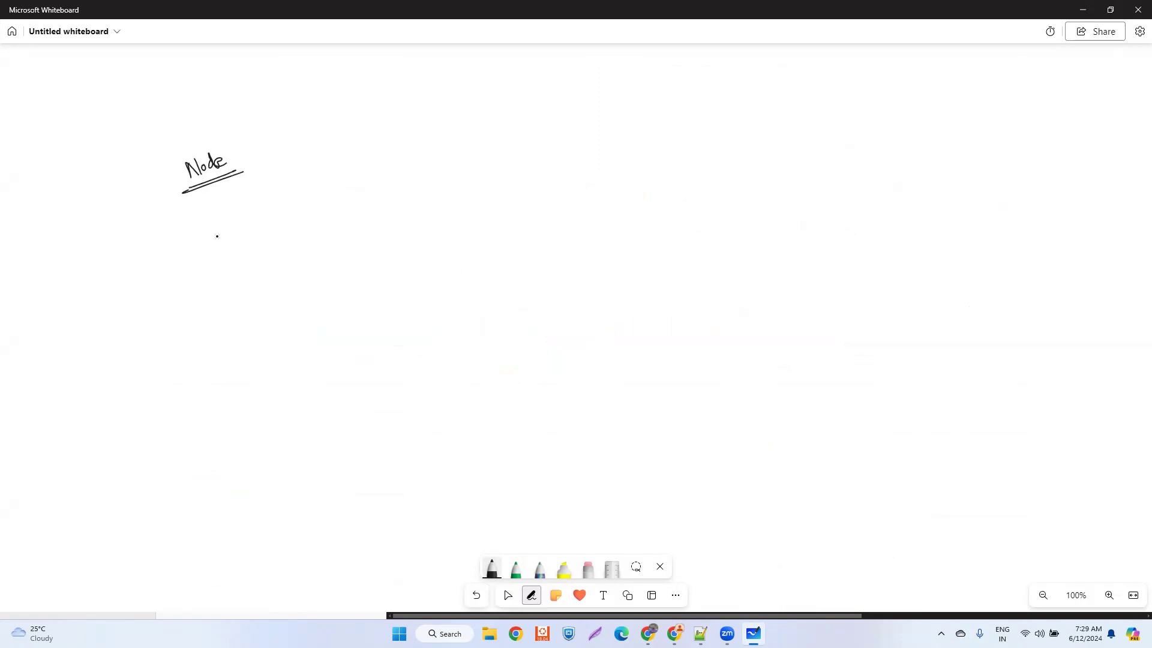
{"action": "mouse_move", "coordinate": [213, 240]}
{"action": "left_mouse_down"}
{"action": "mouse_move", "coordinate": [213, 252]}
{"action": "mouse_move", "coordinate": [249, 251]}
{"action": "left_mouse_up"}
{"action": "mouse_move", "coordinate": [252, 235]}
{"action": "left_mouse_down"}
{"action": "mouse_move", "coordinate": [255, 254]}
{"action": "mouse_move", "coordinate": [198, 264]}
{"action": "left_mouse_up"}
{"action": "mouse_move", "coordinate": [195, 228]}
{"action": "left_mouse_down"}
{"action": "mouse_move", "coordinate": [258, 228]}
{"action": "mouse_move", "coordinate": [262, 270]}
{"action": "left_mouse_up"}
{"action": "left_click_drag", "start_coordinate": [184, 264], "coordinate": [259, 267]}
- Draw an arrow from the install box to a new boxed "run build" beside it
{"action": "left_click_drag", "start_coordinate": [276, 251], "coordinate": [305, 254]}
{"action": "mouse_move", "coordinate": [300, 248]}
{"action": "left_mouse_down"}
{"action": "mouse_move", "coordinate": [300, 261]}
{"action": "mouse_move", "coordinate": [407, 261]}
{"action": "left_mouse_up"}
{"action": "mouse_move", "coordinate": [419, 255]}
{"action": "left_mouse_down"}
{"action": "mouse_move", "coordinate": [421, 240]}
{"action": "mouse_move", "coordinate": [413, 267]}
{"action": "left_mouse_up"}
{"action": "mouse_move", "coordinate": [323, 232]}
{"action": "left_mouse_down"}
{"action": "mouse_move", "coordinate": [319, 270]}
{"action": "mouse_move", "coordinate": [430, 242]}
{"action": "left_mouse_up"}
{"action": "left_click_drag", "start_coordinate": [429, 241], "coordinate": [437, 283]}
- Close the run build box and draw an arrow from it to a boxed "Publish Artifact"
{"action": "mouse_move", "coordinate": [318, 271]}
{"action": "left_mouse_down"}
{"action": "mouse_move", "coordinate": [437, 282]}
{"action": "mouse_move", "coordinate": [496, 263]}
{"action": "mouse_move", "coordinate": [491, 271]}
{"action": "mouse_move", "coordinate": [555, 270]}
{"action": "left_mouse_up"}
{"action": "left_click", "coordinate": [564, 270]}
{"action": "mouse_move", "coordinate": [558, 254]}
{"action": "left_mouse_down"}
{"action": "mouse_move", "coordinate": [558, 271]}
{"action": "mouse_move", "coordinate": [607, 260]}
{"action": "mouse_move", "coordinate": [635, 285]}
{"action": "mouse_move", "coordinate": [667, 259]}
{"action": "left_mouse_up"}
{"action": "left_click", "coordinate": [614, 268]}
{"action": "mouse_move", "coordinate": [511, 294]}
{"action": "left_mouse_down"}
{"action": "mouse_move", "coordinate": [528, 246]}
{"action": "mouse_move", "coordinate": [684, 249]}
{"action": "mouse_move", "coordinate": [670, 292]}
{"action": "mouse_move", "coordinate": [538, 295]}
{"action": "left_mouse_up"}
{"action": "mouse_move", "coordinate": [632, 301]}
{"action": "left_mouse_down"}
{"action": "mouse_move", "coordinate": [668, 303]}
{"action": "mouse_move", "coordinate": [670, 292]}
{"action": "left_mouse_up"}
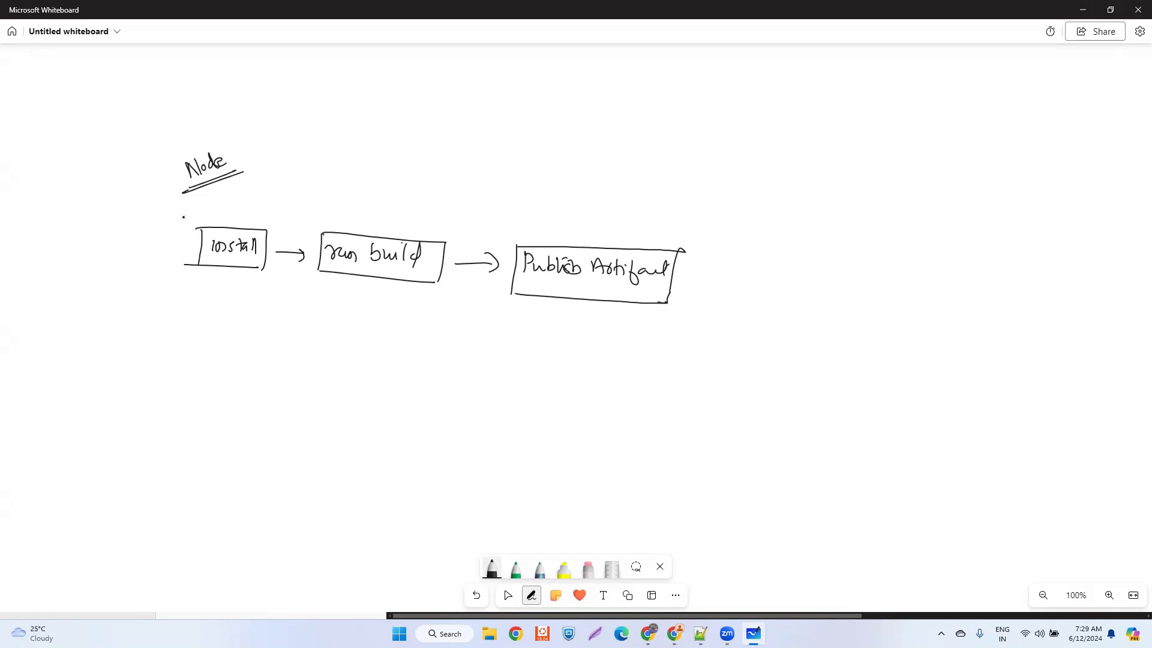
- Frame the three build boxes together and label the frame "Build stage" and an underlined "VM - agent"
{"action": "mouse_move", "coordinate": [154, 276]}
{"action": "left_mouse_down"}
{"action": "mouse_move", "coordinate": [160, 218]}
{"action": "mouse_move", "coordinate": [726, 247]}
{"action": "mouse_move", "coordinate": [697, 306]}
{"action": "left_mouse_up"}
{"action": "mouse_move", "coordinate": [154, 275]}
{"action": "left_mouse_down"}
{"action": "mouse_move", "coordinate": [686, 324]}
{"action": "mouse_move", "coordinate": [744, 287]}
{"action": "mouse_move", "coordinate": [857, 300]}
{"action": "mouse_move", "coordinate": [880, 292]}
{"action": "left_mouse_up"}
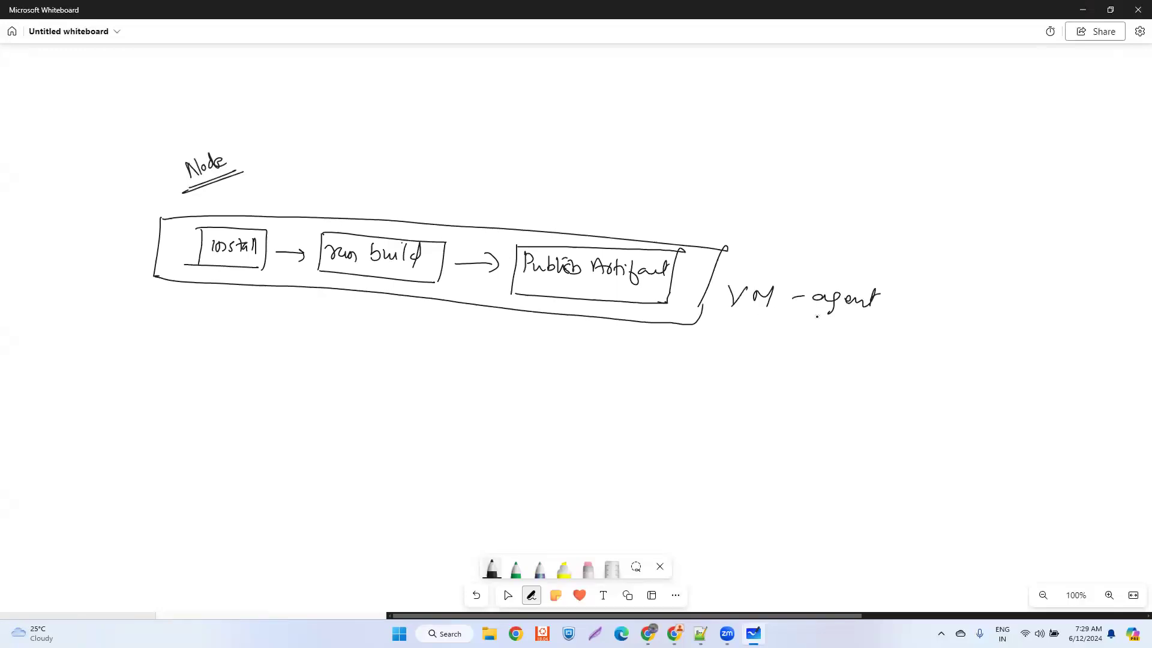
{"action": "left_click_drag", "start_coordinate": [748, 311], "coordinate": [827, 324]}
{"action": "mouse_move", "coordinate": [43, 239]}
{"action": "left_mouse_down"}
{"action": "mouse_move", "coordinate": [45, 261]}
{"action": "mouse_move", "coordinate": [90, 247]}
{"action": "mouse_move", "coordinate": [81, 273]}
{"action": "mouse_move", "coordinate": [118, 273]}
{"action": "mouse_move", "coordinate": [131, 258]}
{"action": "left_mouse_up"}
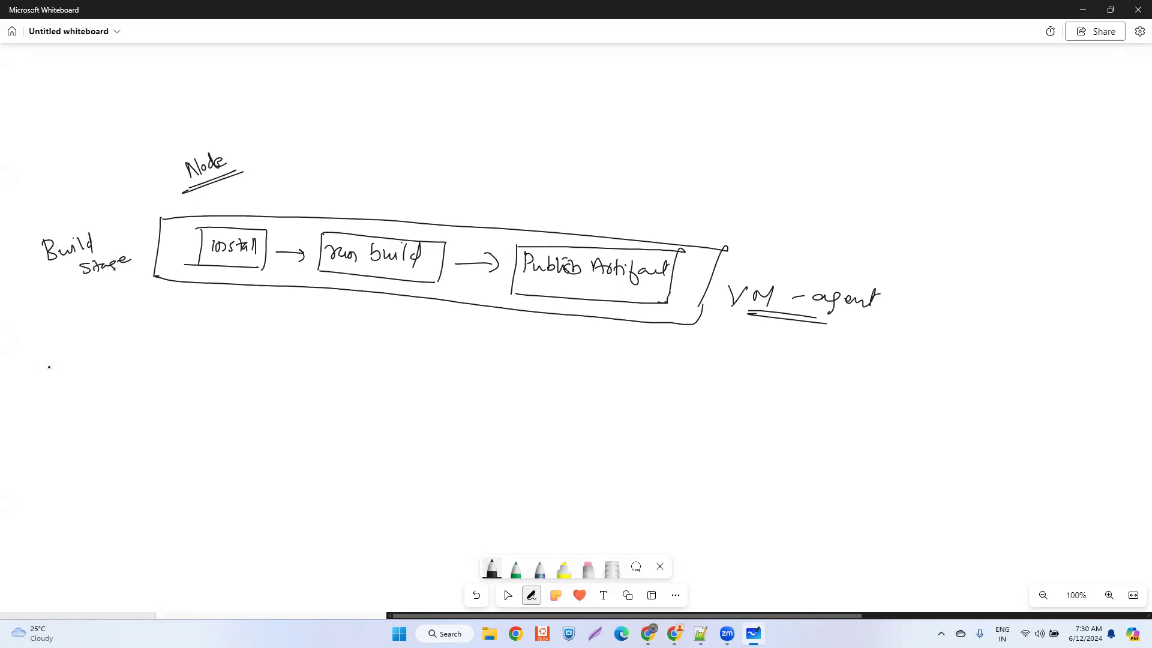
- Write "Deploy stage" below the build row and draw a boxed "Download the Artifact" followed by an arrow
{"action": "mouse_move", "coordinate": [55, 340]}
{"action": "left_mouse_down"}
{"action": "mouse_move", "coordinate": [68, 358]}
{"action": "mouse_move", "coordinate": [109, 343]}
{"action": "mouse_move", "coordinate": [105, 367]}
{"action": "mouse_move", "coordinate": [64, 396]}
{"action": "mouse_move", "coordinate": [91, 390]}
{"action": "mouse_move", "coordinate": [95, 399]}
{"action": "mouse_move", "coordinate": [111, 385]}
{"action": "left_mouse_up"}
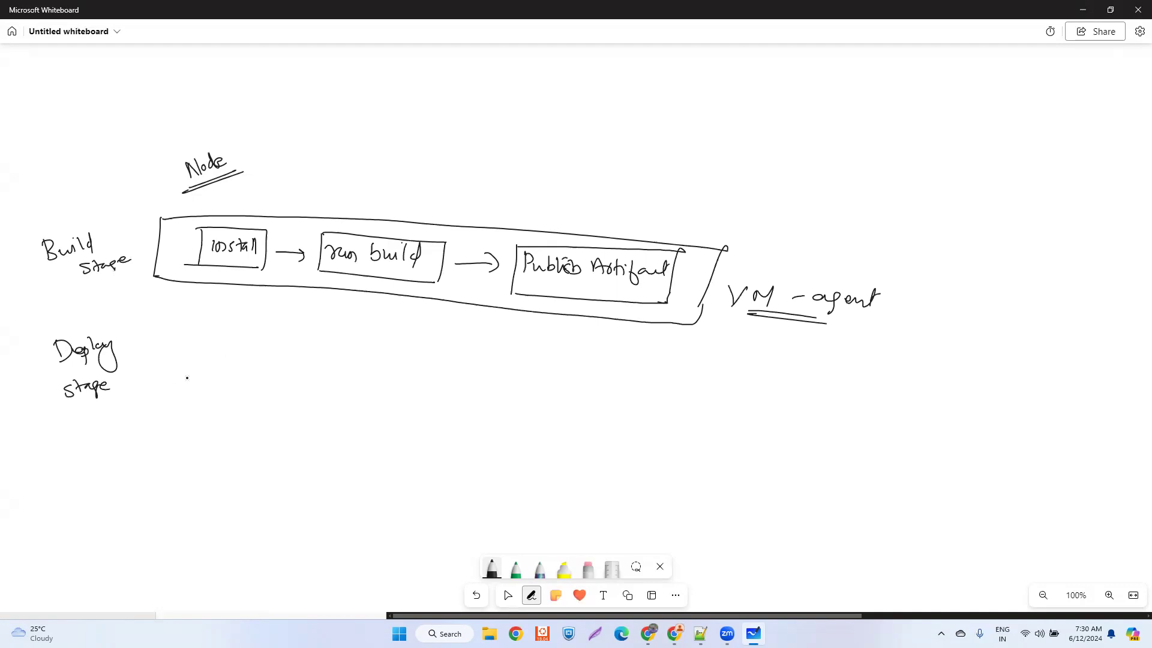
{"action": "mouse_move", "coordinate": [187, 339]}
{"action": "left_mouse_down"}
{"action": "mouse_move", "coordinate": [186, 358]}
{"action": "mouse_move", "coordinate": [240, 349]}
{"action": "mouse_move", "coordinate": [253, 360]}
{"action": "mouse_move", "coordinate": [261, 346]}
{"action": "mouse_move", "coordinate": [282, 360]}
{"action": "left_mouse_up"}
{"action": "mouse_move", "coordinate": [200, 387]}
{"action": "left_mouse_down"}
{"action": "mouse_move", "coordinate": [230, 377]}
{"action": "mouse_move", "coordinate": [244, 393]}
{"action": "mouse_move", "coordinate": [261, 376]}
{"action": "mouse_move", "coordinate": [264, 388]}
{"action": "left_mouse_up"}
{"action": "left_click_drag", "start_coordinate": [175, 329], "coordinate": [170, 397]}
{"action": "mouse_move", "coordinate": [172, 329]}
{"action": "left_mouse_down"}
{"action": "mouse_move", "coordinate": [296, 336]}
{"action": "mouse_move", "coordinate": [296, 398]}
{"action": "left_mouse_up"}
{"action": "mouse_move", "coordinate": [186, 404]}
{"action": "left_mouse_down"}
{"action": "mouse_move", "coordinate": [159, 403]}
{"action": "mouse_move", "coordinate": [280, 407]}
{"action": "mouse_move", "coordinate": [360, 379]}
{"action": "mouse_move", "coordinate": [350, 396]}
{"action": "left_mouse_up"}
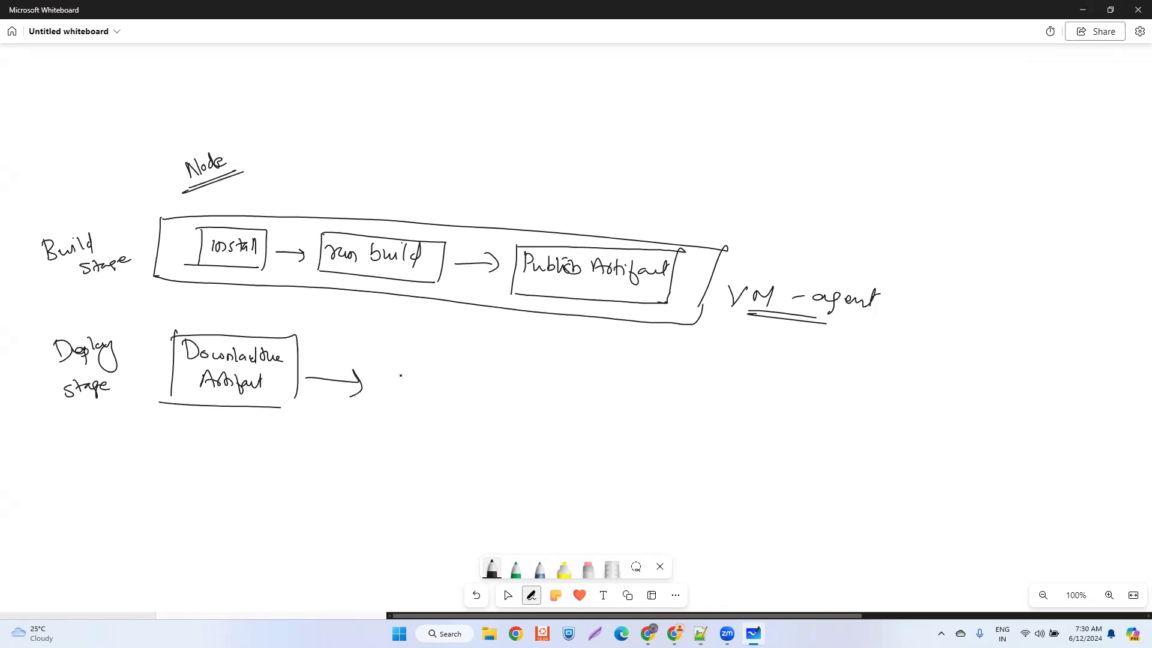
- Write "Deploy WebApp" after the deploy row's arrow and draw a box around it
{"action": "mouse_move", "coordinate": [403, 367]}
{"action": "left_mouse_down"}
{"action": "mouse_move", "coordinate": [405, 384]}
{"action": "mouse_move", "coordinate": [467, 382]}
{"action": "mouse_move", "coordinate": [459, 406]}
{"action": "mouse_move", "coordinate": [525, 384]}
{"action": "mouse_move", "coordinate": [571, 397]}
{"action": "left_mouse_up"}
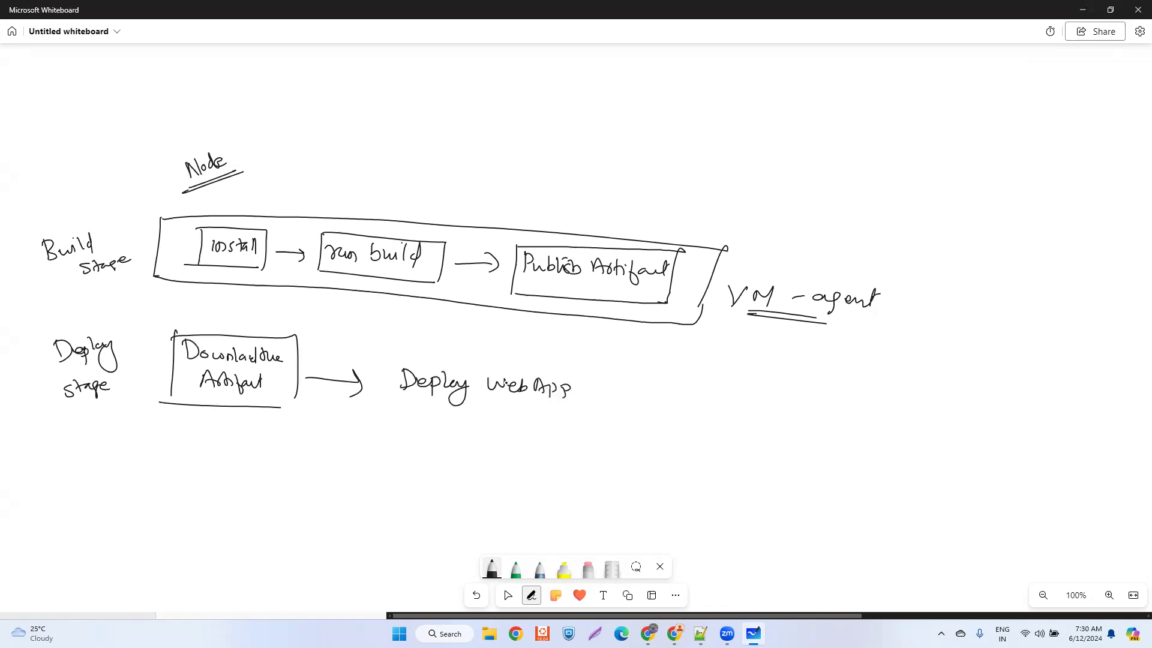
{"action": "left_click_drag", "start_coordinate": [389, 355], "coordinate": [388, 396]}
{"action": "mouse_move", "coordinate": [390, 358]}
{"action": "left_mouse_down"}
{"action": "mouse_move", "coordinate": [573, 401]}
{"action": "mouse_move", "coordinate": [573, 420]}
{"action": "left_mouse_up"}
{"action": "left_click_drag", "start_coordinate": [390, 404], "coordinate": [579, 420]}
- Draw an outer frame around the two deploy boxes and label it "VM - agent"
{"action": "mouse_move", "coordinate": [143, 319]}
{"action": "left_mouse_down"}
{"action": "mouse_move", "coordinate": [139, 419]}
{"action": "mouse_move", "coordinate": [265, 321]}
{"action": "mouse_move", "coordinate": [693, 358]}
{"action": "left_mouse_up"}
{"action": "mouse_move", "coordinate": [141, 418]}
{"action": "left_mouse_down"}
{"action": "mouse_move", "coordinate": [414, 437]}
{"action": "mouse_move", "coordinate": [644, 473]}
{"action": "left_mouse_up"}
{"action": "left_click_drag", "start_coordinate": [687, 368], "coordinate": [644, 473]}
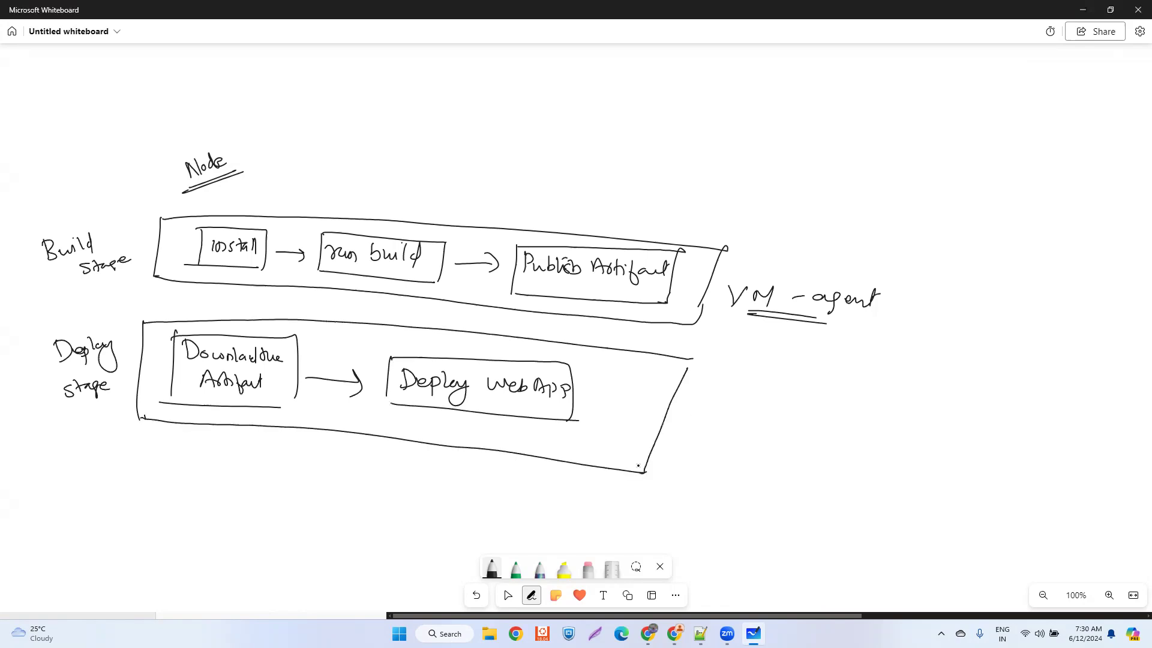
{"action": "mouse_move", "coordinate": [687, 408]}
{"action": "left_mouse_down"}
{"action": "mouse_move", "coordinate": [696, 431]}
{"action": "mouse_move", "coordinate": [707, 406]}
{"action": "left_mouse_up"}
{"action": "mouse_move", "coordinate": [711, 431]}
{"action": "left_mouse_down"}
{"action": "mouse_move", "coordinate": [713, 414]}
{"action": "mouse_move", "coordinate": [728, 430]}
{"action": "left_mouse_up"}
{"action": "left_click_drag", "start_coordinate": [733, 425], "coordinate": [751, 426]}
{"action": "left_click_drag", "start_coordinate": [775, 420], "coordinate": [778, 421]}
{"action": "left_click_drag", "start_coordinate": [793, 420], "coordinate": [850, 421]}
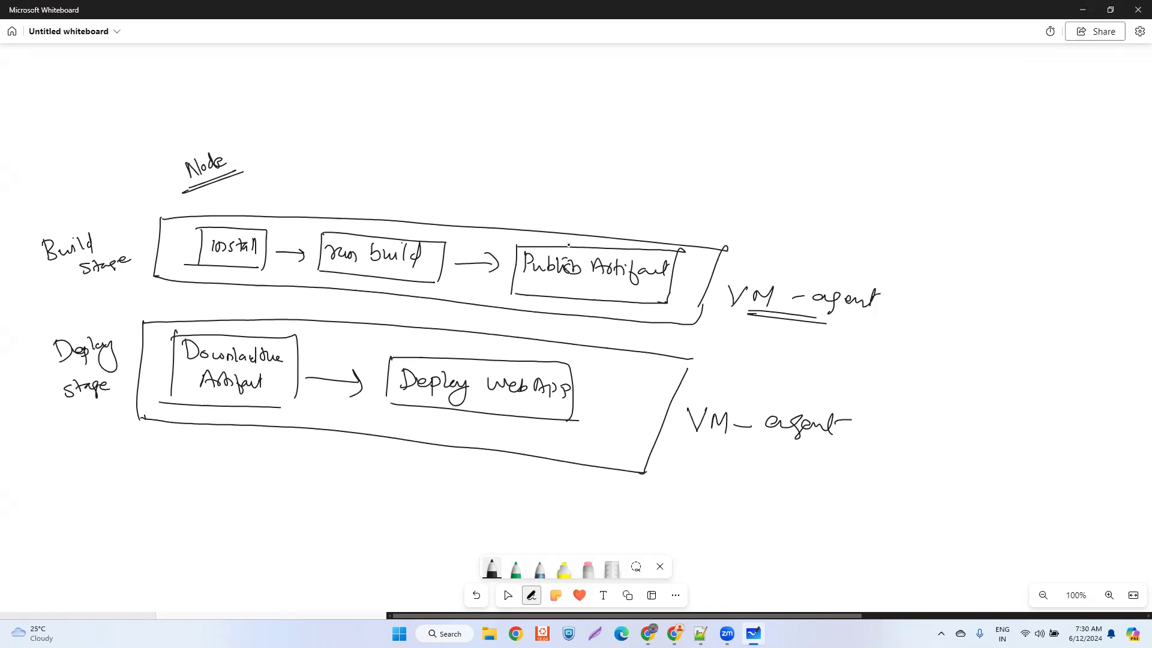
- Draw an arrow from Publish Artifact to an underlined "Azure Devops" with an underlined "drop", and touch up the Download the Artifact box
{"action": "mouse_move", "coordinate": [626, 242]}
{"action": "left_mouse_down"}
{"action": "mouse_move", "coordinate": [767, 207]}
{"action": "mouse_move", "coordinate": [755, 229]}
{"action": "left_mouse_up"}
{"action": "left_click_drag", "start_coordinate": [831, 188], "coordinate": [949, 183]}
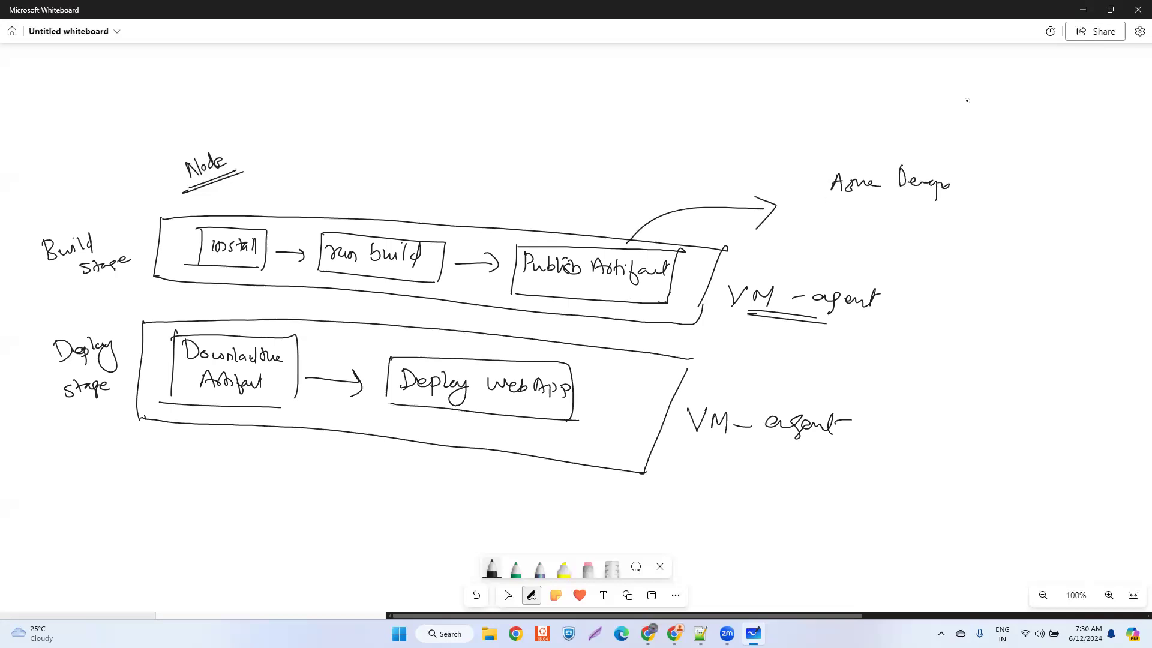
{"action": "left_click_drag", "start_coordinate": [847, 198], "coordinate": [917, 199]}
{"action": "mouse_move", "coordinate": [805, 157]}
{"action": "left_mouse_down"}
{"action": "mouse_move", "coordinate": [840, 139]}
{"action": "mouse_move", "coordinate": [848, 157]}
{"action": "left_mouse_up"}
{"action": "left_click_drag", "start_coordinate": [804, 167], "coordinate": [840, 160]}
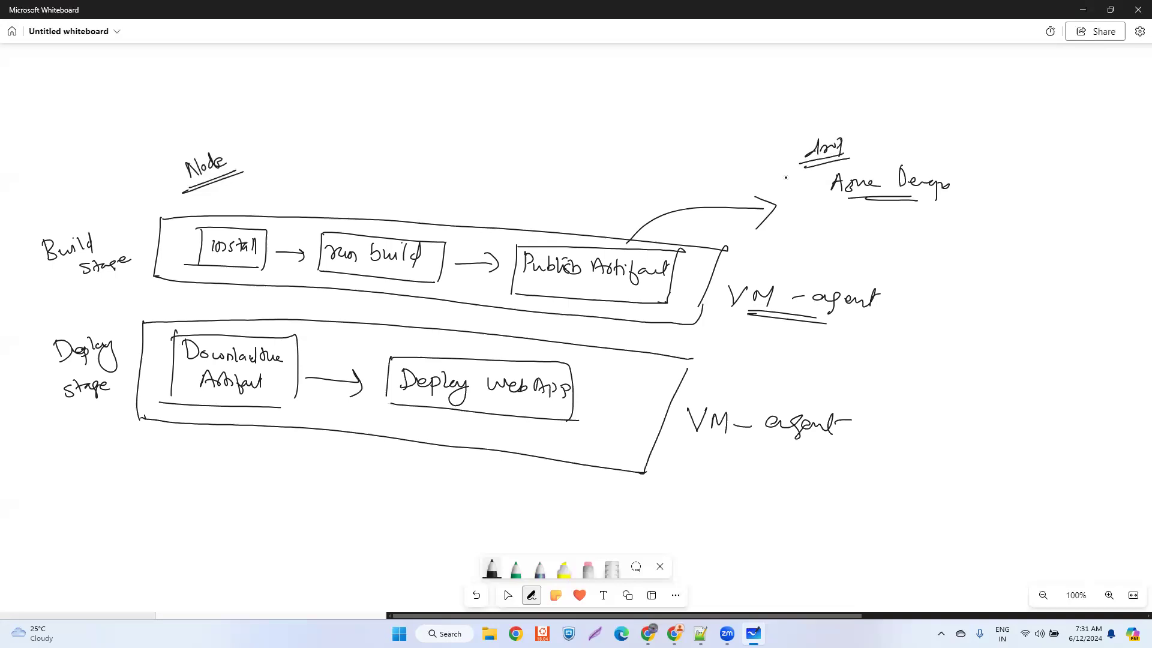
{"action": "mouse_move", "coordinate": [294, 394]}
{"action": "left_mouse_down"}
{"action": "mouse_move", "coordinate": [295, 409]}
{"action": "mouse_move", "coordinate": [267, 408]}
{"action": "left_mouse_up"}
- Switch back to the pipeline run in Chrome and examine the AzureRmWebAppDeployment log's package, configuration, deployment history and application URL lines
{"action": "left_click", "coordinate": [674, 633]}
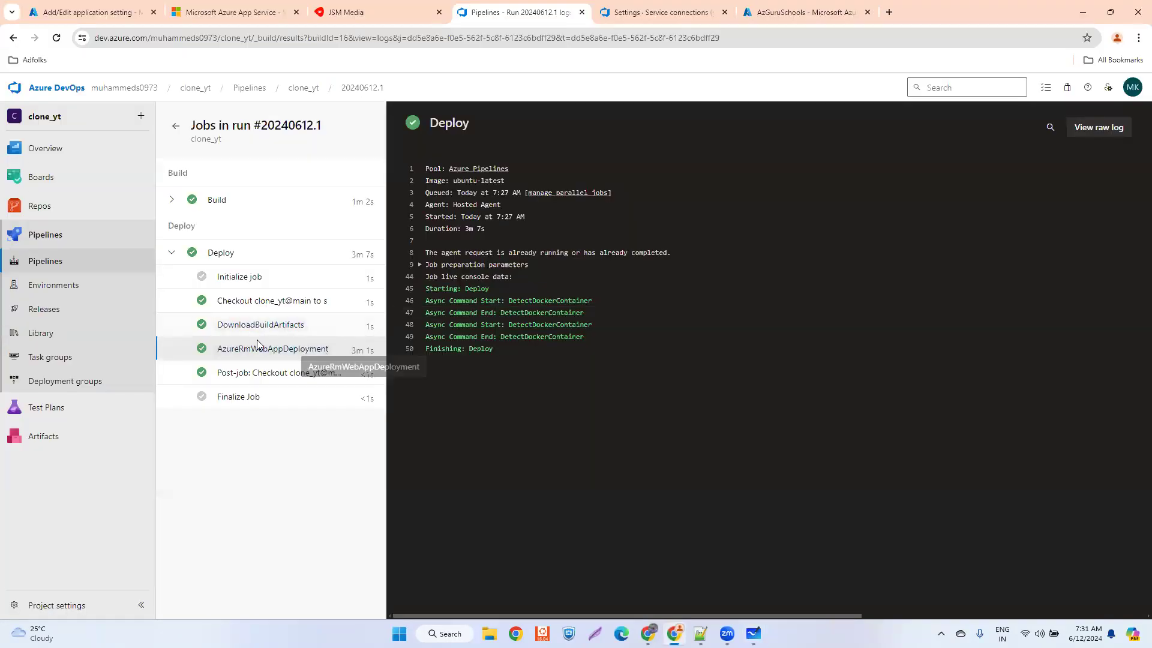
{"action": "left_click", "coordinate": [301, 350]}
{"action": "left_click_drag", "start_coordinate": [426, 301], "coordinate": [612, 300]}
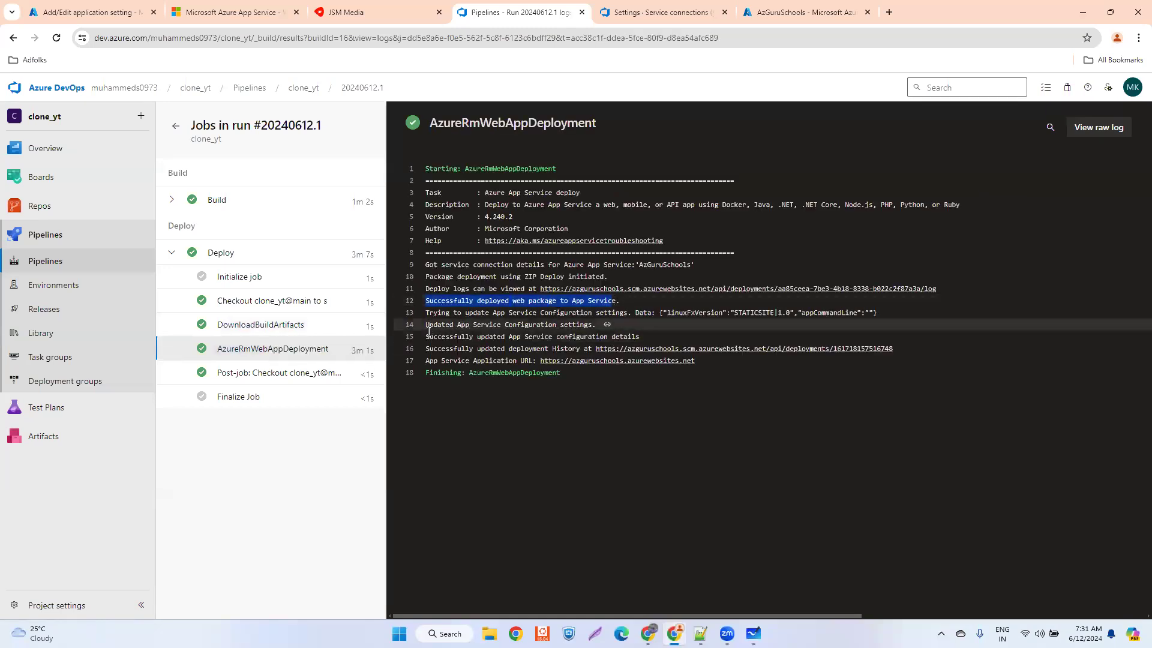
{"action": "left_click_drag", "start_coordinate": [425, 336], "coordinate": [614, 332]}
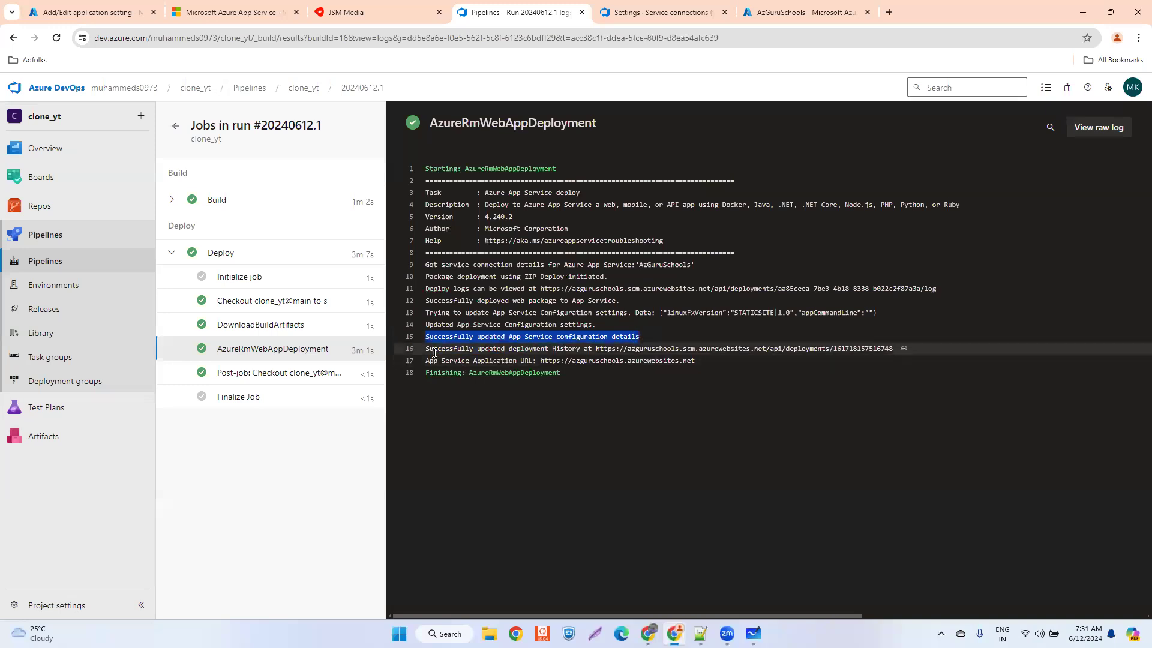
{"action": "left_click_drag", "start_coordinate": [426, 349], "coordinate": [581, 350]}
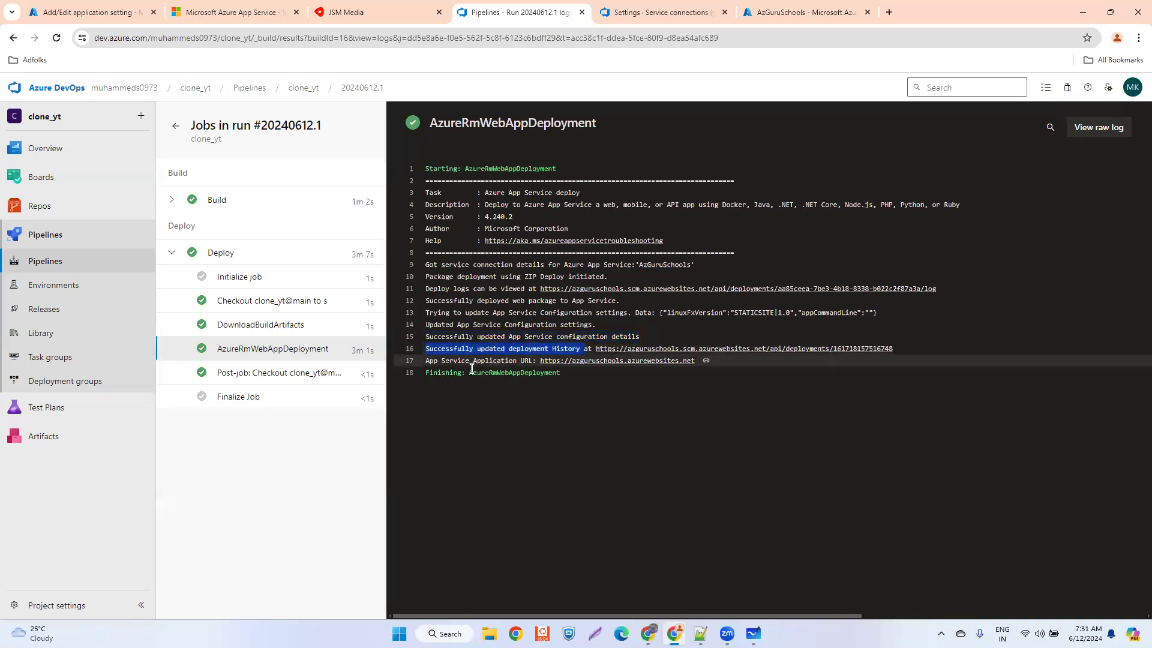
{"action": "left_click_drag", "start_coordinate": [425, 361], "coordinate": [694, 365]}
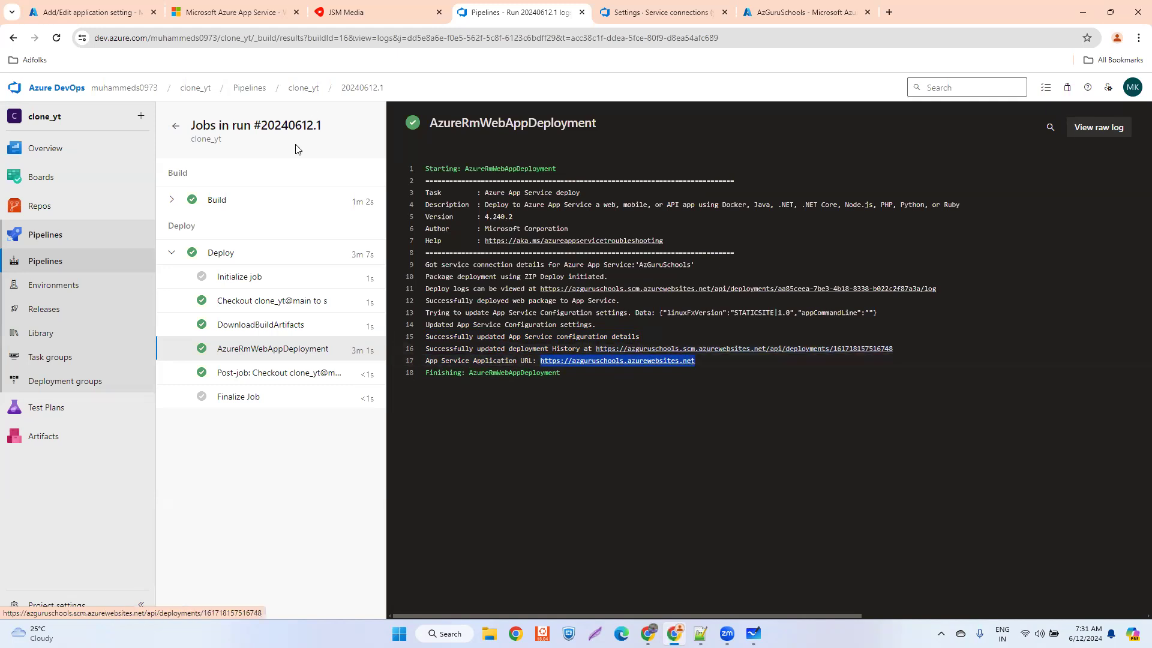
- Check the azguruschools.azurewebsites.net page against the deployment log and reload the site to view the deployed app
{"action": "left_click", "coordinate": [239, 13]}
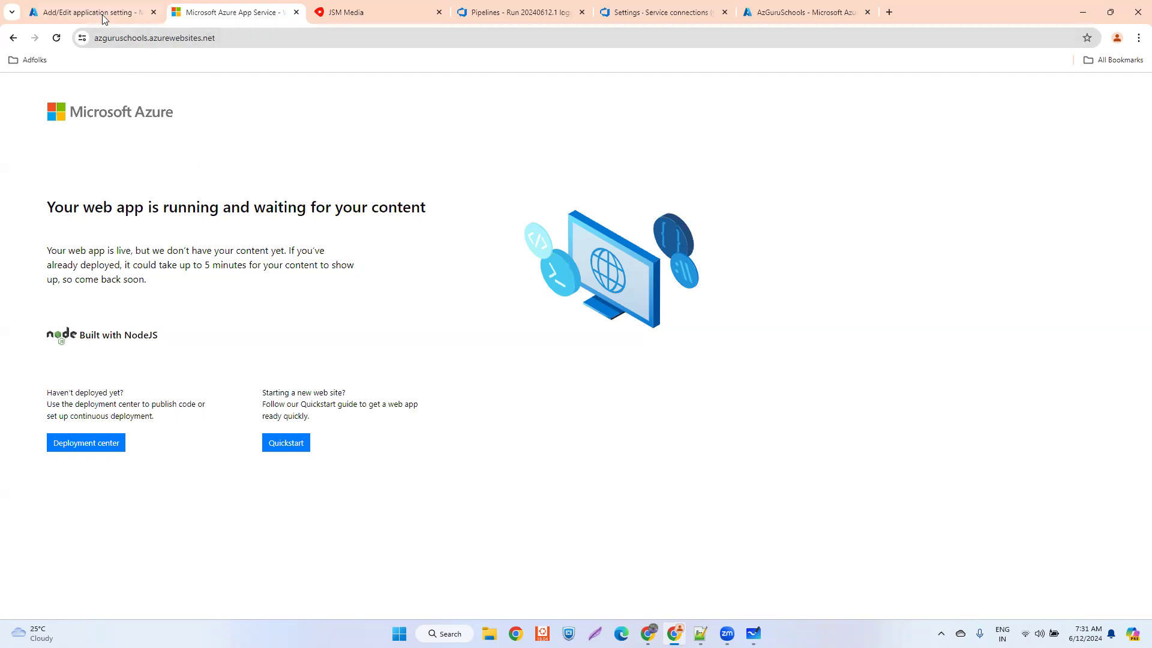
{"action": "left_click", "coordinate": [528, 11]}
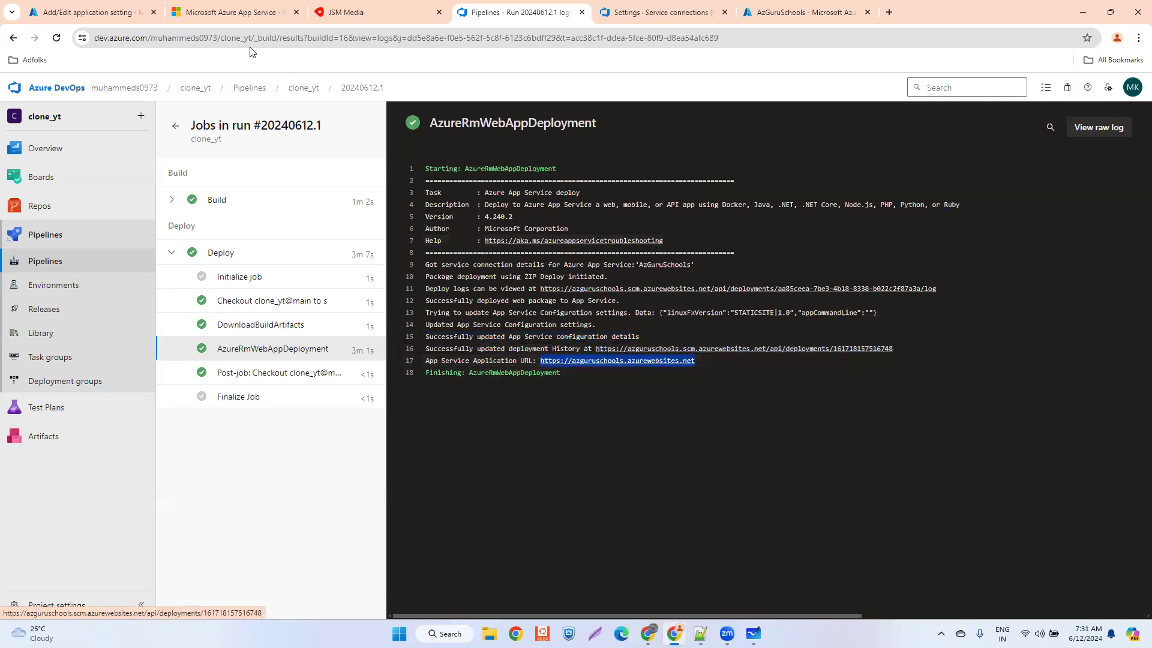
{"action": "left_click", "coordinate": [218, 13]}
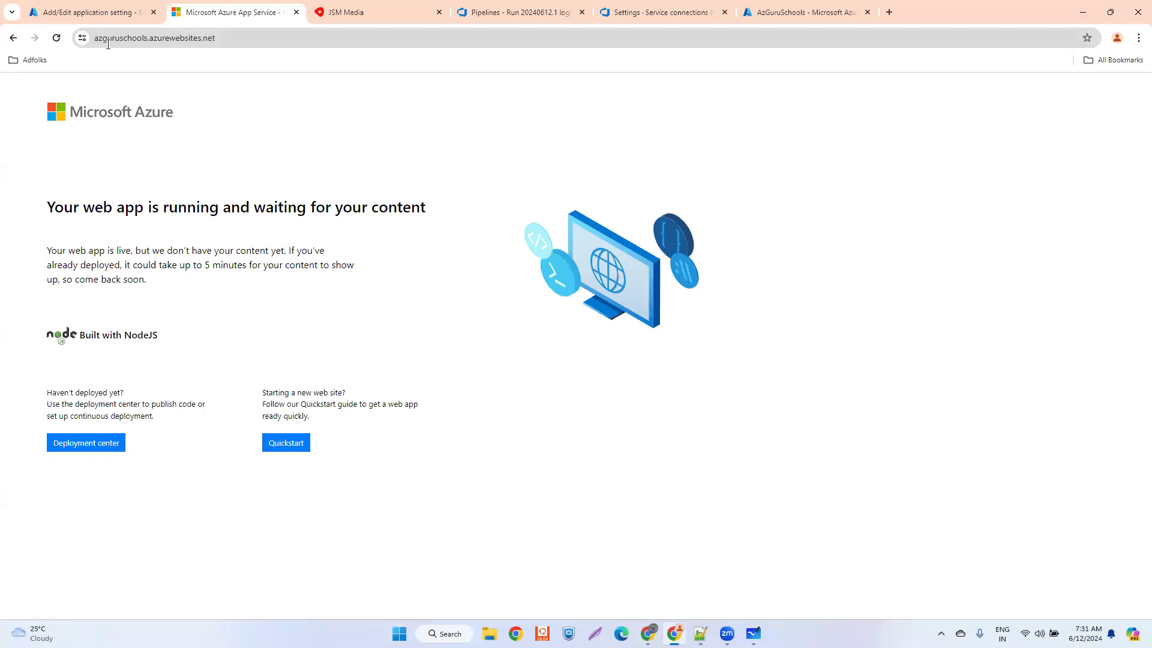
{"action": "left_click", "coordinate": [243, 38]}
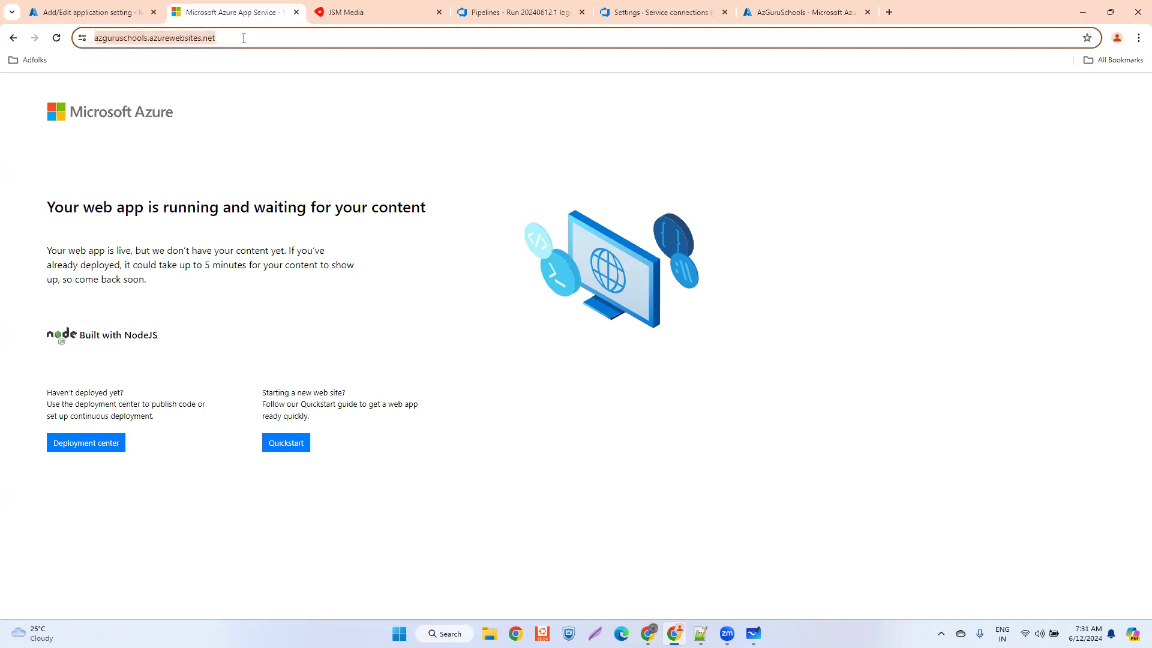
{"action": "key", "text": "Return"}
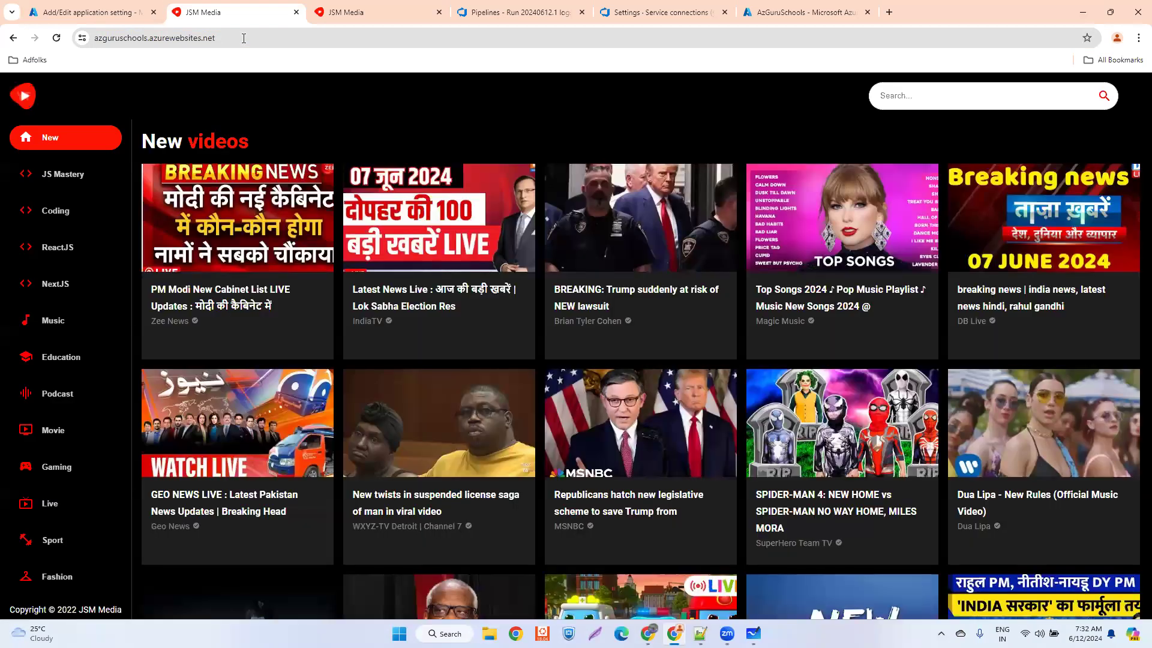
- Search the deployed JSM Media app for "guruschools"
{"action": "left_click", "coordinate": [915, 92]}
{"action": "type", "text": "guruschools"}
{"action": "key", "text": "Return"}
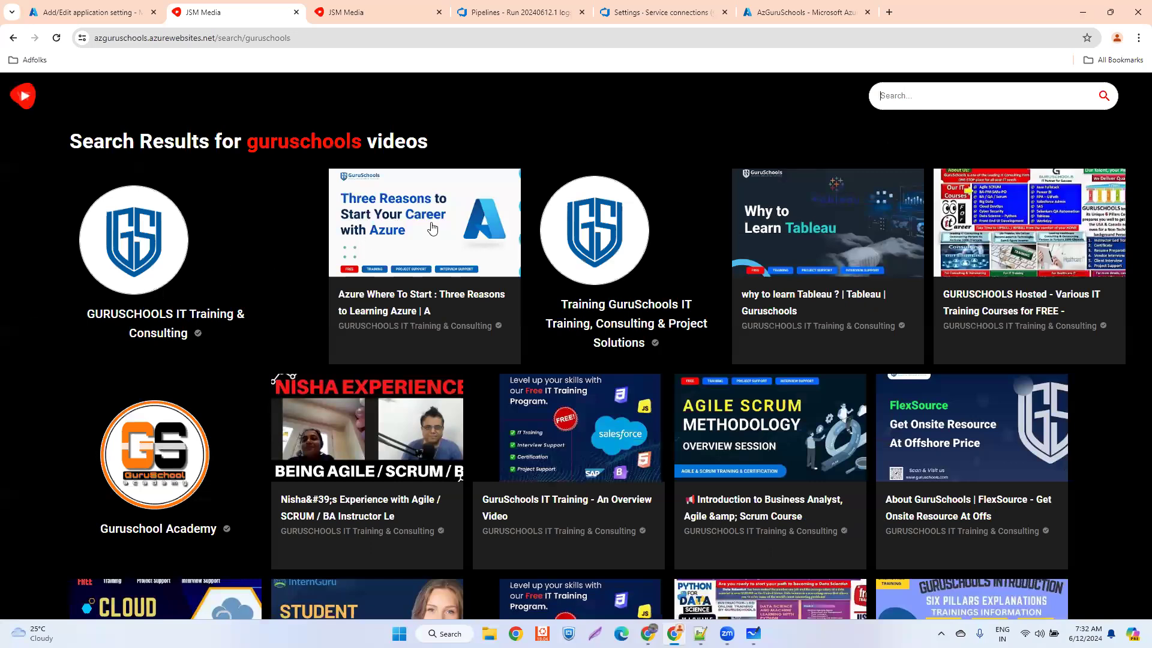
- Open the GURUSCHOOLS IT Training & Consulting channel and its "Devops : Principles, Benefits and Challenges" video
{"action": "left_click", "coordinate": [152, 256]}
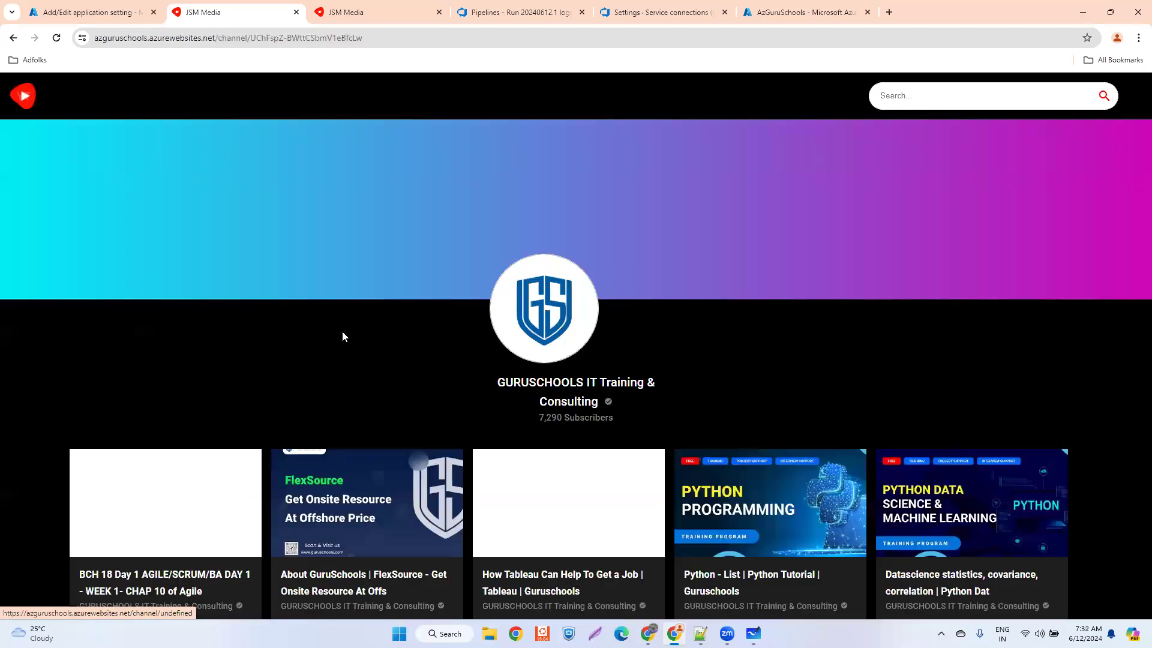
{"action": "scroll", "coordinate": [312, 334], "scroll_direction": "down", "scroll_amount": 3}
{"action": "scroll", "coordinate": [246, 375], "scroll_direction": "down", "scroll_amount": 4}
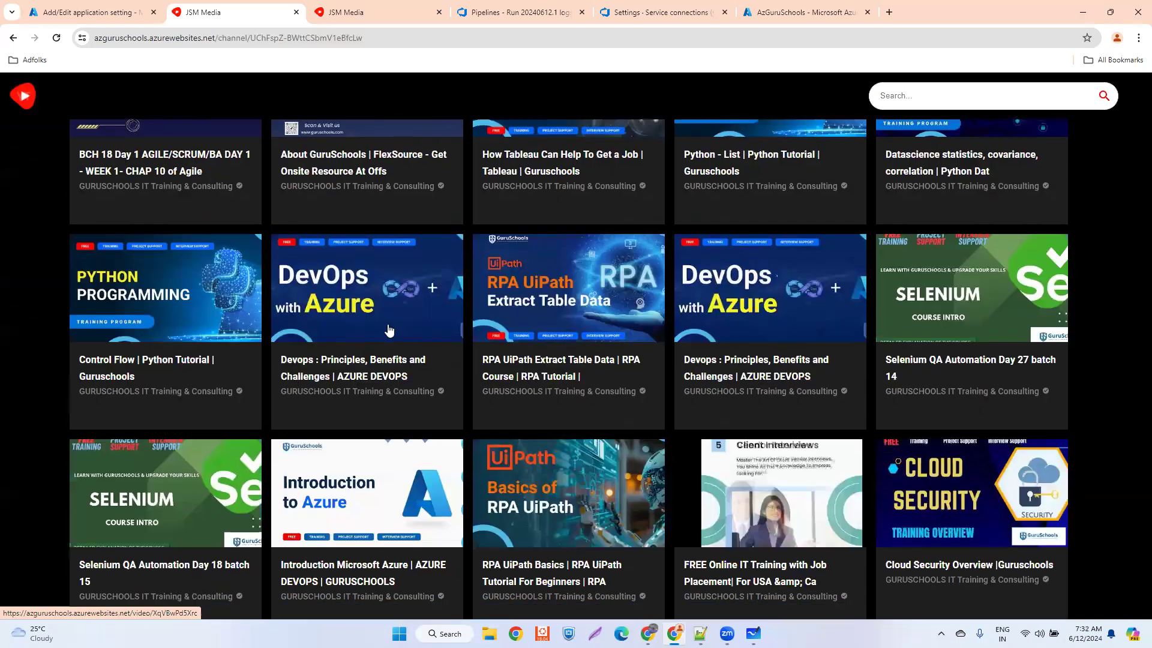
{"action": "left_click", "coordinate": [370, 312]}
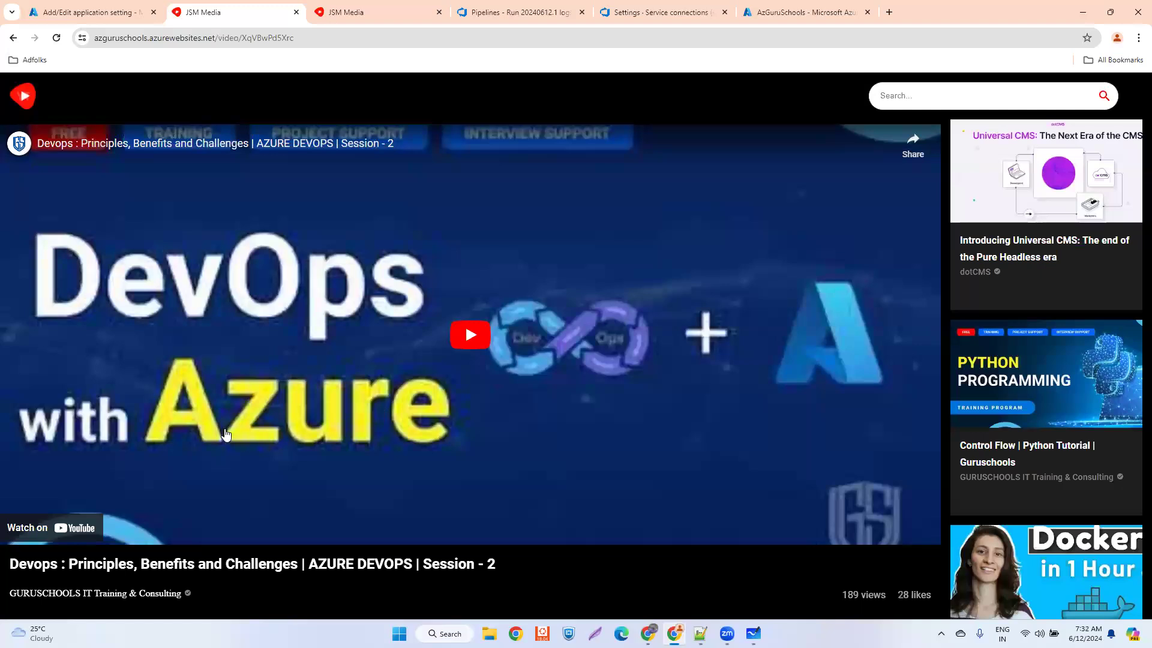
- Navigate from the video back to the deployed app's New videos home page
{"action": "left_click", "coordinate": [9, 40]}
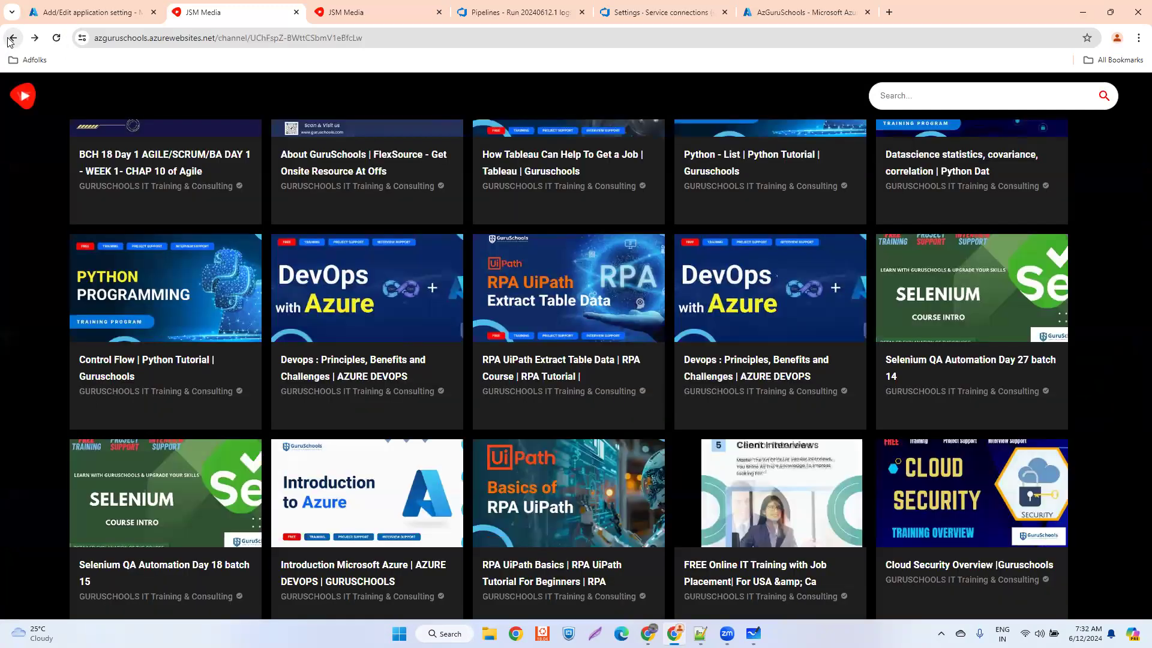
{"action": "left_click", "coordinate": [9, 39]}
{"action": "left_click", "coordinate": [3, 40]}
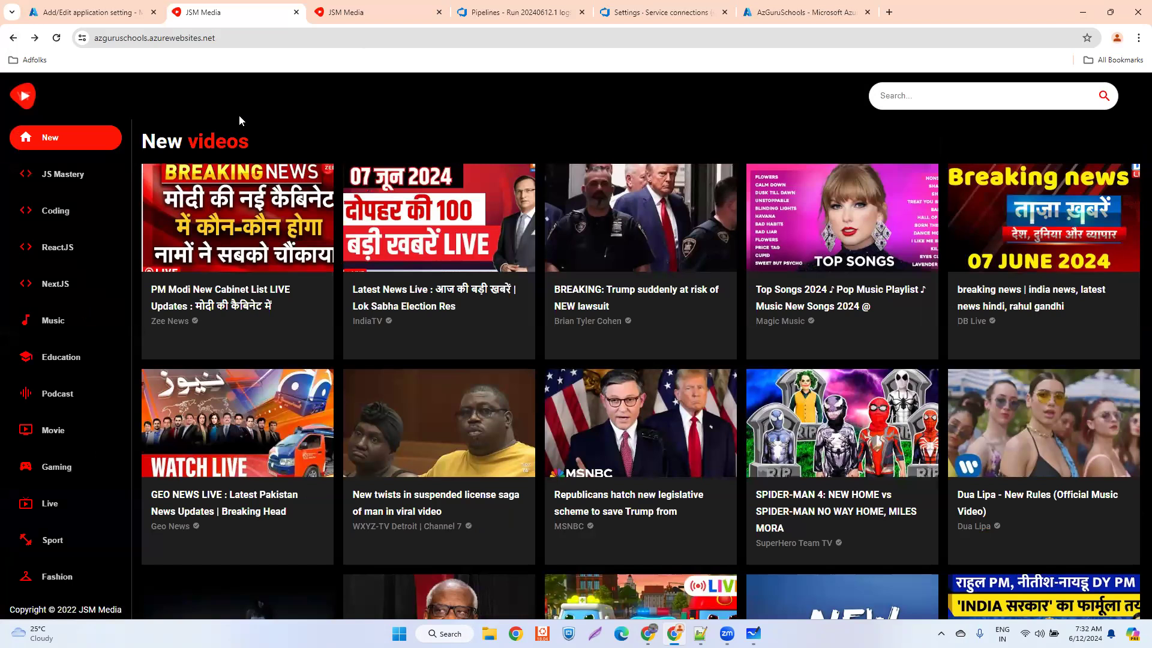
{"action": "left_click", "coordinate": [13, 38]}
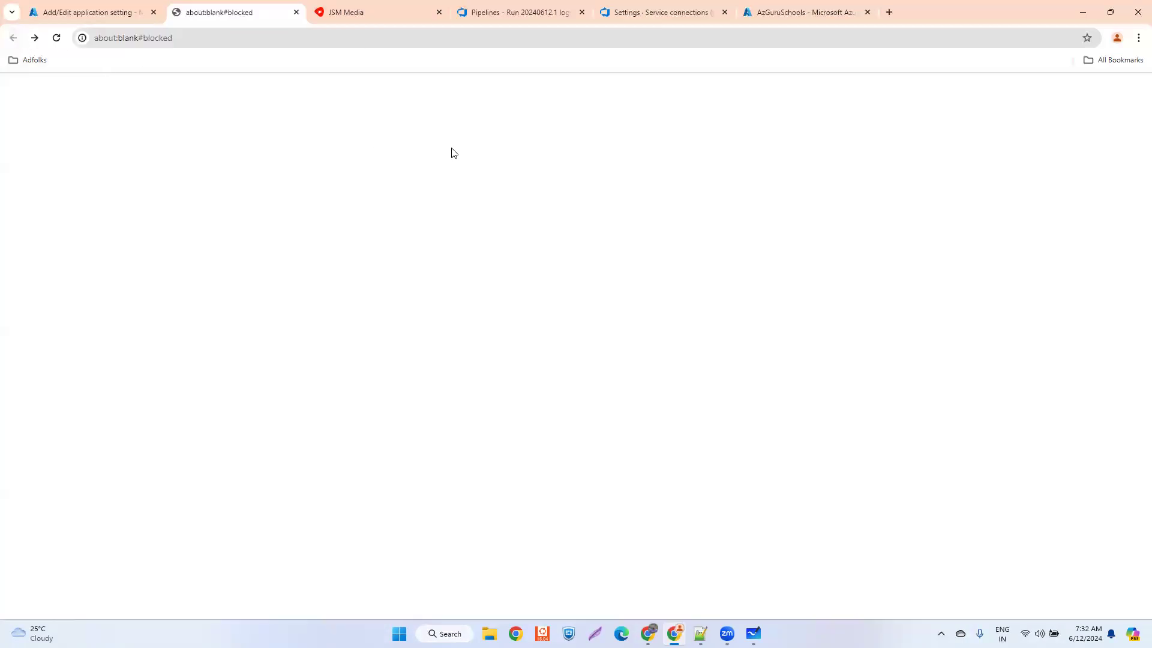
{"action": "left_click", "coordinate": [34, 38]}
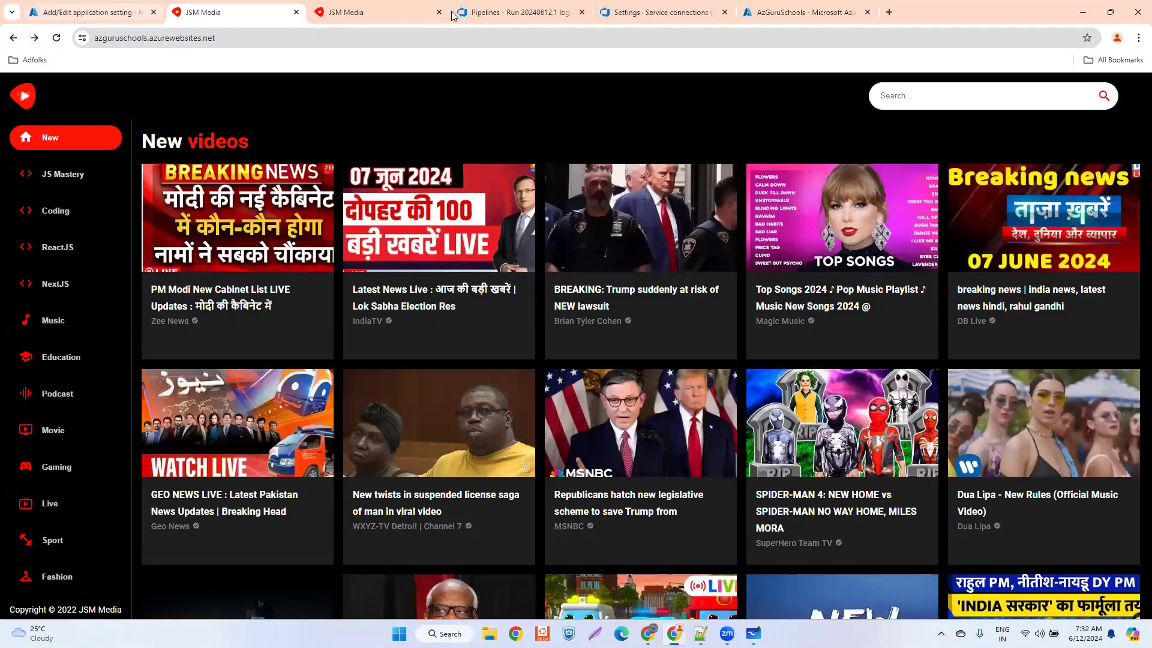
- Switch to the browser pages for the yt_clone service connections and the AzGuruSchools environment variables to review them
{"action": "left_click", "coordinate": [620, 17]}
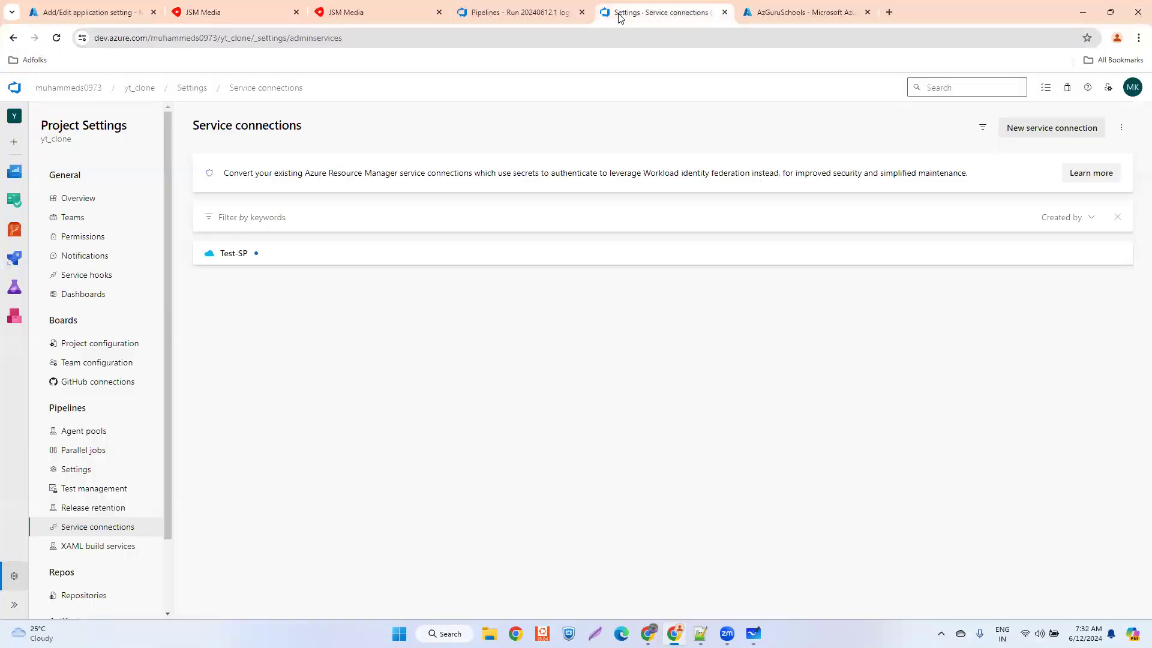
{"action": "left_click", "coordinate": [778, 18]}
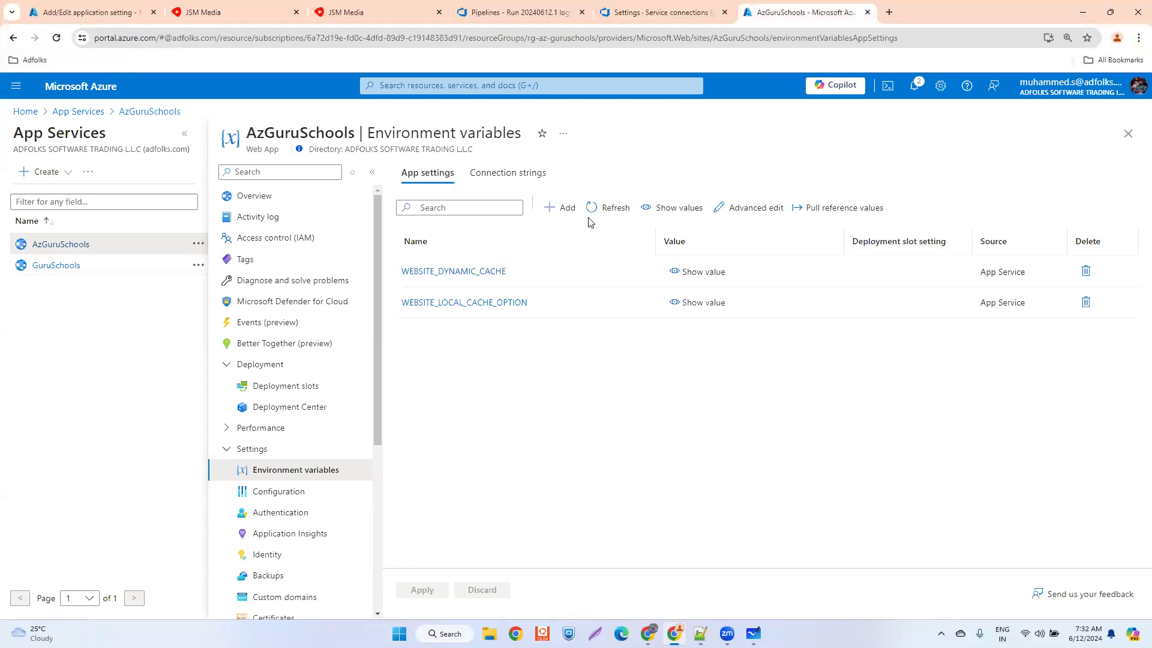
{"action": "left_click", "coordinate": [633, 12]}
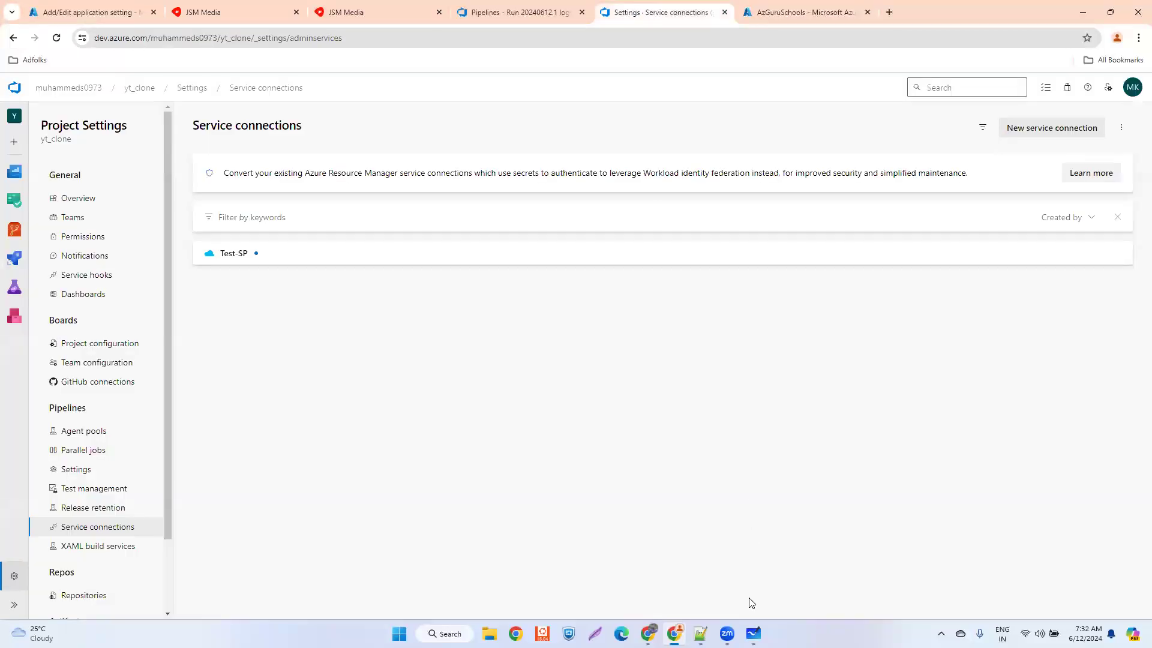
- Switch to Microsoft Whiteboard and tick the Build stage, Deploy stage and both VM-agent labels
{"action": "left_click", "coordinate": [753, 633]}
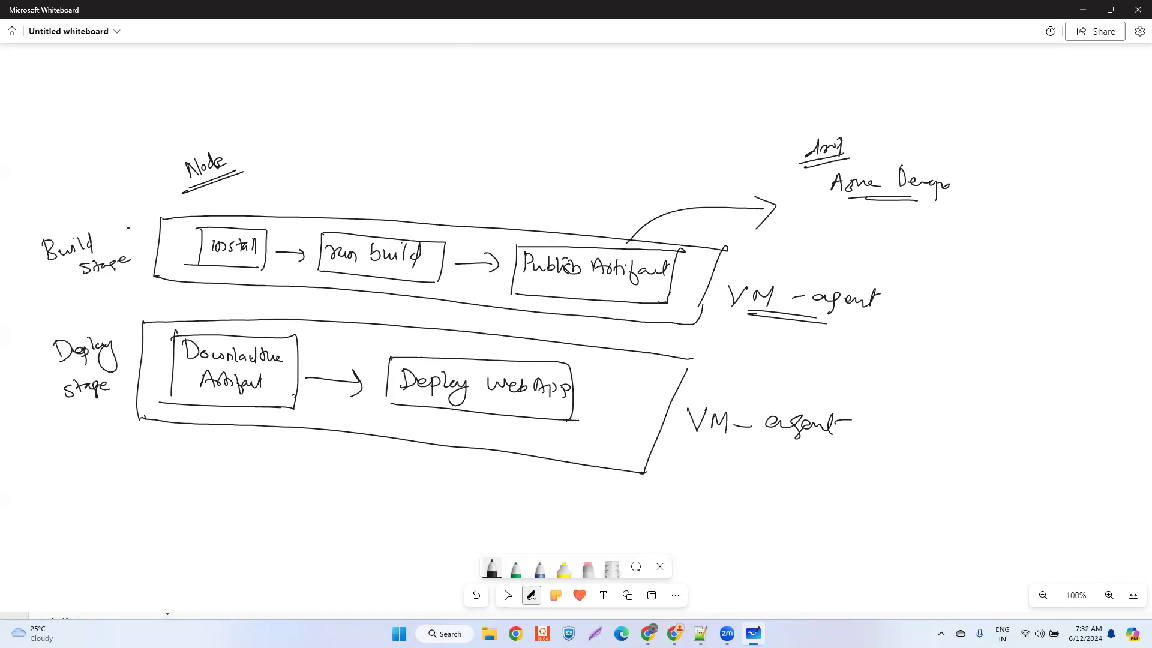
{"action": "left_click_drag", "start_coordinate": [122, 226], "coordinate": [145, 218]}
{"action": "left_click_drag", "start_coordinate": [95, 323], "coordinate": [117, 312]}
{"action": "left_click_drag", "start_coordinate": [898, 278], "coordinate": [923, 271]}
{"action": "left_click_drag", "start_coordinate": [861, 411], "coordinate": [893, 398]}
- Strike through the "drop" label and write a double-underlined "Artifact" beside it, above the Publish Artifact arrow
{"action": "left_click_drag", "start_coordinate": [798, 155], "coordinate": [823, 153]}
{"action": "left_click_drag", "start_coordinate": [800, 156], "coordinate": [820, 145]}
{"action": "mouse_move", "coordinate": [690, 147]}
{"action": "left_mouse_down"}
{"action": "mouse_move", "coordinate": [687, 168]}
{"action": "mouse_move", "coordinate": [748, 136]}
{"action": "left_mouse_up"}
{"action": "left_click_drag", "start_coordinate": [685, 176], "coordinate": [755, 166]}
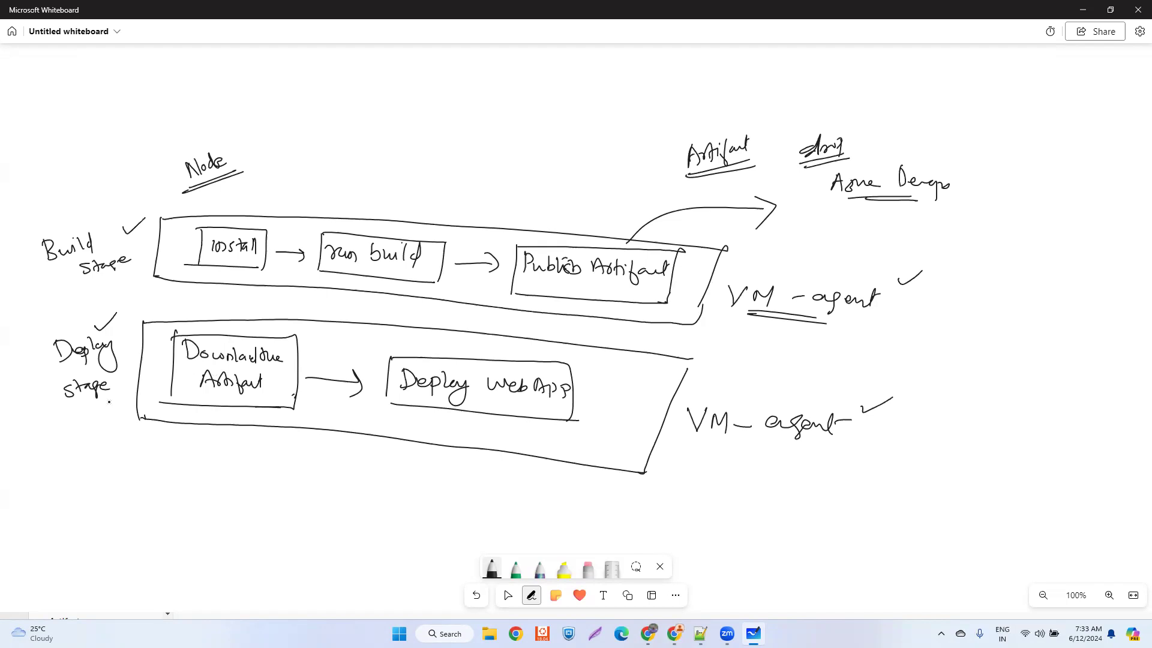
- Underline the Deploy stage label and handwrite "Microsoft Hosted" beside the upper VM-agent label
{"action": "left_click_drag", "start_coordinate": [78, 411], "coordinate": [96, 406]}
{"action": "mouse_move", "coordinate": [950, 264]}
{"action": "left_mouse_down"}
{"action": "mouse_move", "coordinate": [953, 247]}
{"action": "mouse_move", "coordinate": [963, 264]}
{"action": "mouse_move", "coordinate": [1004, 255]}
{"action": "mouse_move", "coordinate": [1020, 265]}
{"action": "left_mouse_up"}
{"action": "left_click", "coordinate": [970, 257]}
{"action": "mouse_move", "coordinate": [1040, 245]}
{"action": "left_mouse_down"}
{"action": "mouse_move", "coordinate": [1039, 264]}
{"action": "mouse_move", "coordinate": [1080, 262]}
{"action": "left_mouse_up"}
{"action": "left_click", "coordinate": [1083, 255]}
{"action": "left_click_drag", "start_coordinate": [1084, 257], "coordinate": [1088, 242]}
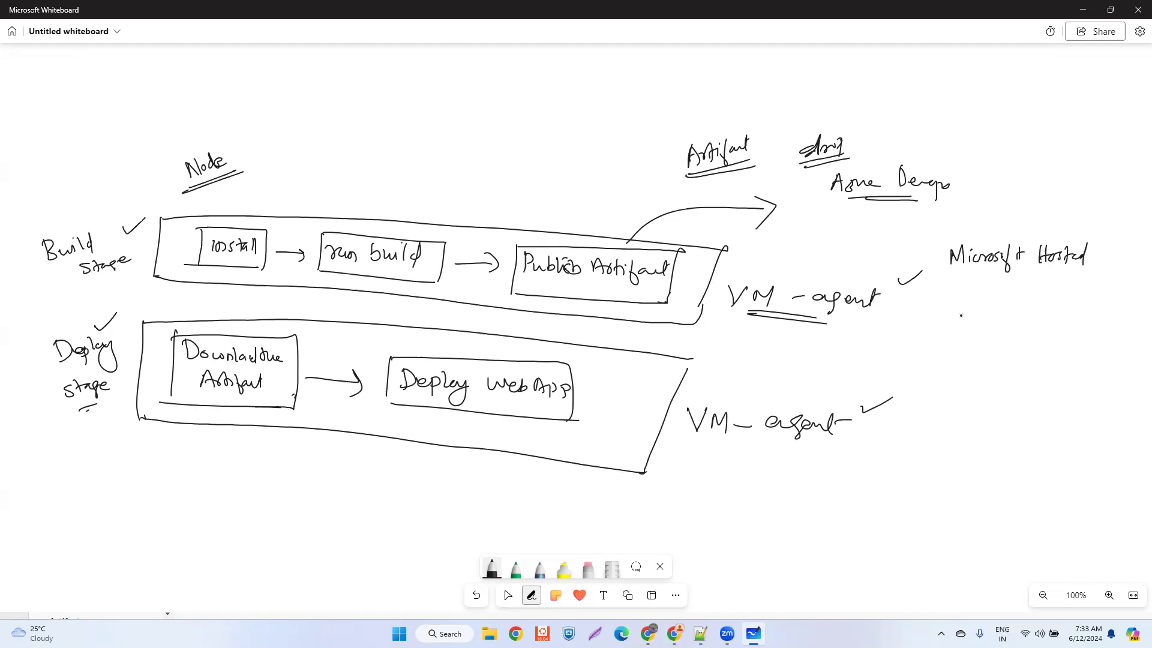
- Handwrite "Self Hosted" directly below the "Microsoft Hosted" note
{"action": "left_click_drag", "start_coordinate": [968, 282], "coordinate": [950, 300]}
{"action": "left_click_drag", "start_coordinate": [970, 295], "coordinate": [980, 299]}
{"action": "mouse_move", "coordinate": [989, 284]}
{"action": "left_mouse_down"}
{"action": "mouse_move", "coordinate": [983, 312]}
{"action": "mouse_move", "coordinate": [1019, 290]}
{"action": "left_mouse_up"}
{"action": "left_click_drag", "start_coordinate": [1022, 283], "coordinate": [1027, 300]}
{"action": "left_click_drag", "start_coordinate": [1033, 290], "coordinate": [1038, 300]}
{"action": "left_click_drag", "start_coordinate": [1033, 291], "coordinate": [1051, 283]}
{"action": "left_click", "coordinate": [1062, 299]}
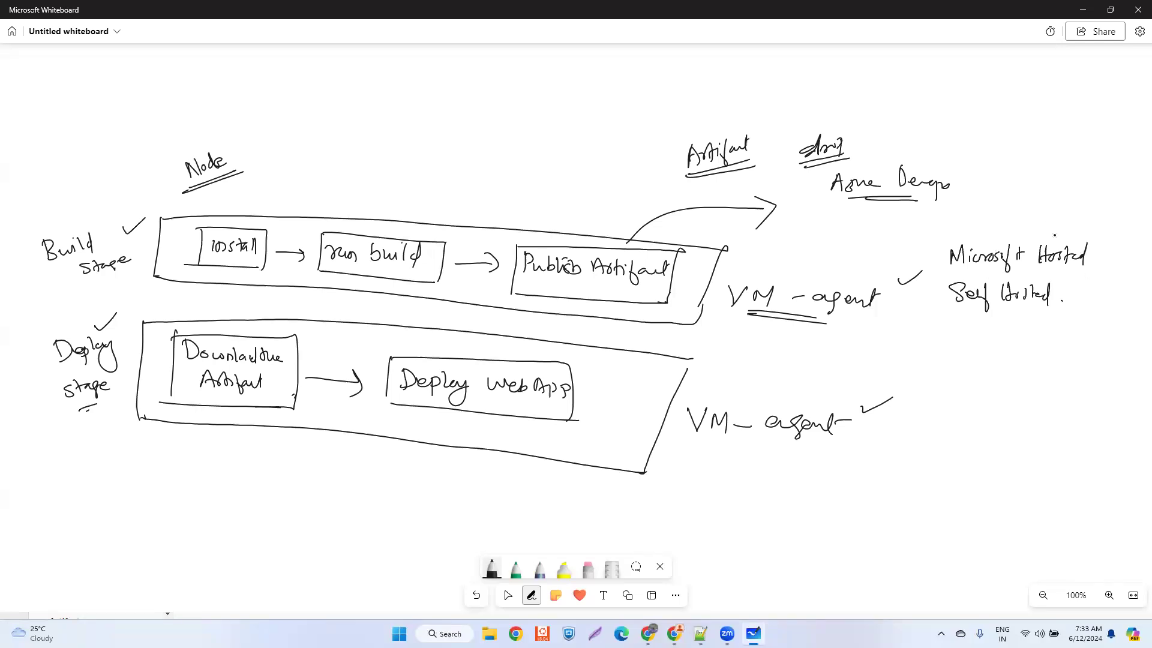
- Draw a rectangle above the "Microsoft Hosted" note and underline both the "Microsoft Hosted" and "Self Hosted" notes
{"action": "left_click_drag", "start_coordinate": [964, 224], "coordinate": [1108, 229]}
{"action": "left_click_drag", "start_coordinate": [963, 169], "coordinate": [961, 221]}
{"action": "mouse_move", "coordinate": [965, 170]}
{"action": "left_mouse_down"}
{"action": "mouse_move", "coordinate": [1107, 178]}
{"action": "mouse_move", "coordinate": [1108, 229]}
{"action": "left_mouse_up"}
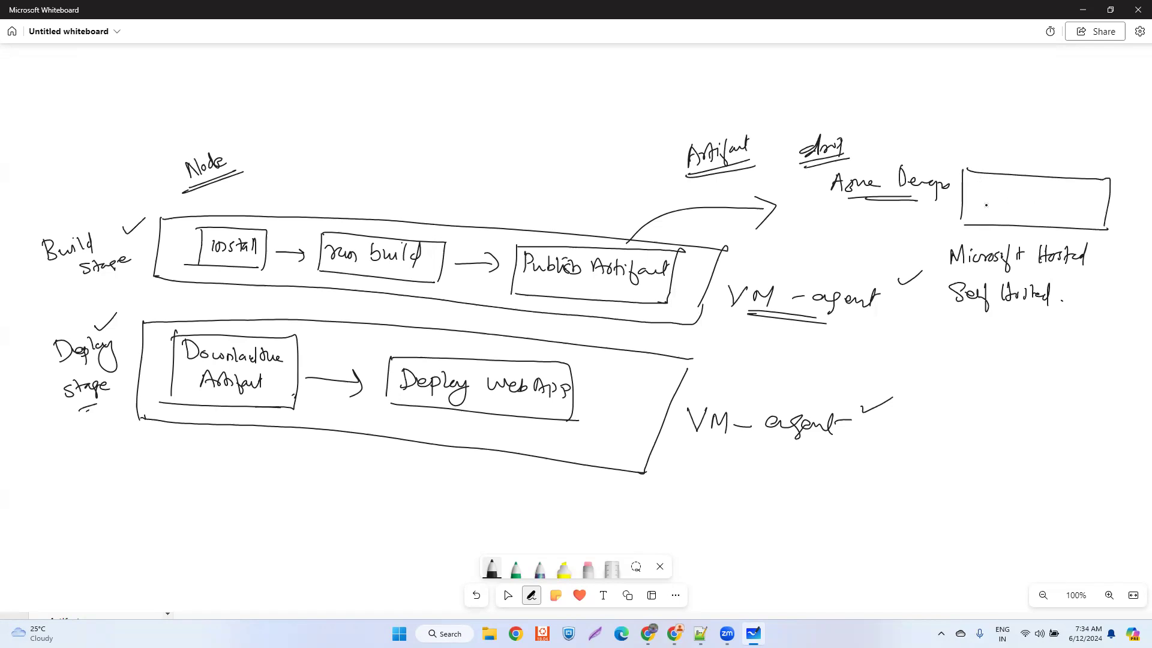
{"action": "left_click_drag", "start_coordinate": [958, 214], "coordinate": [974, 226]}
{"action": "left_click_drag", "start_coordinate": [988, 271], "coordinate": [1051, 273]}
{"action": "left_click_drag", "start_coordinate": [982, 312], "coordinate": [1023, 314]}
- Draw a rectangle below "Self Hosted" with an arrow pointing into it and an underlined "VM" label beside it
{"action": "mouse_move", "coordinate": [948, 335]}
{"action": "left_mouse_down"}
{"action": "mouse_move", "coordinate": [940, 379]}
{"action": "mouse_move", "coordinate": [1095, 342]}
{"action": "mouse_move", "coordinate": [1087, 389]}
{"action": "left_mouse_up"}
{"action": "left_click_drag", "start_coordinate": [941, 381], "coordinate": [1089, 390]}
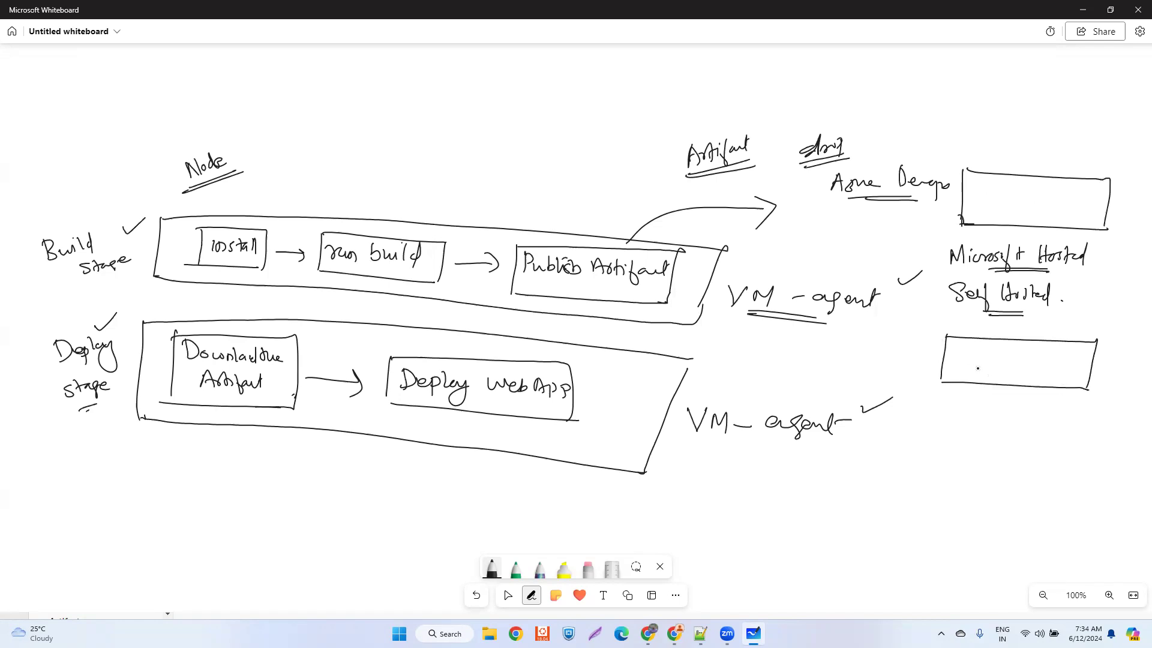
{"action": "left_click_drag", "start_coordinate": [907, 345], "coordinate": [974, 359]}
{"action": "mouse_move", "coordinate": [964, 349]}
{"action": "left_mouse_down"}
{"action": "mouse_move", "coordinate": [979, 359]}
{"action": "mouse_move", "coordinate": [954, 365]}
{"action": "left_mouse_up"}
{"action": "left_click_drag", "start_coordinate": [1101, 369], "coordinate": [1124, 392]}
- Switch to the browser, review the Build job of run #20240612.1 and return to the run summary
{"action": "mouse_move", "coordinate": [674, 634]}
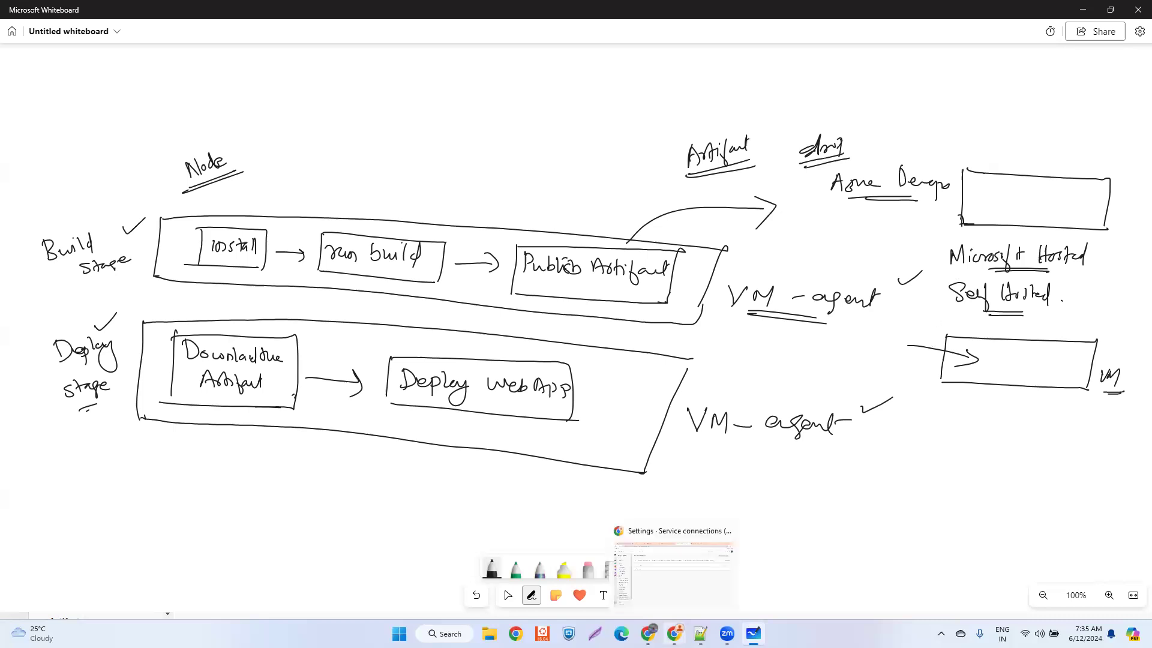
{"action": "left_click", "coordinate": [661, 577]}
{"action": "left_click", "coordinate": [515, 17]}
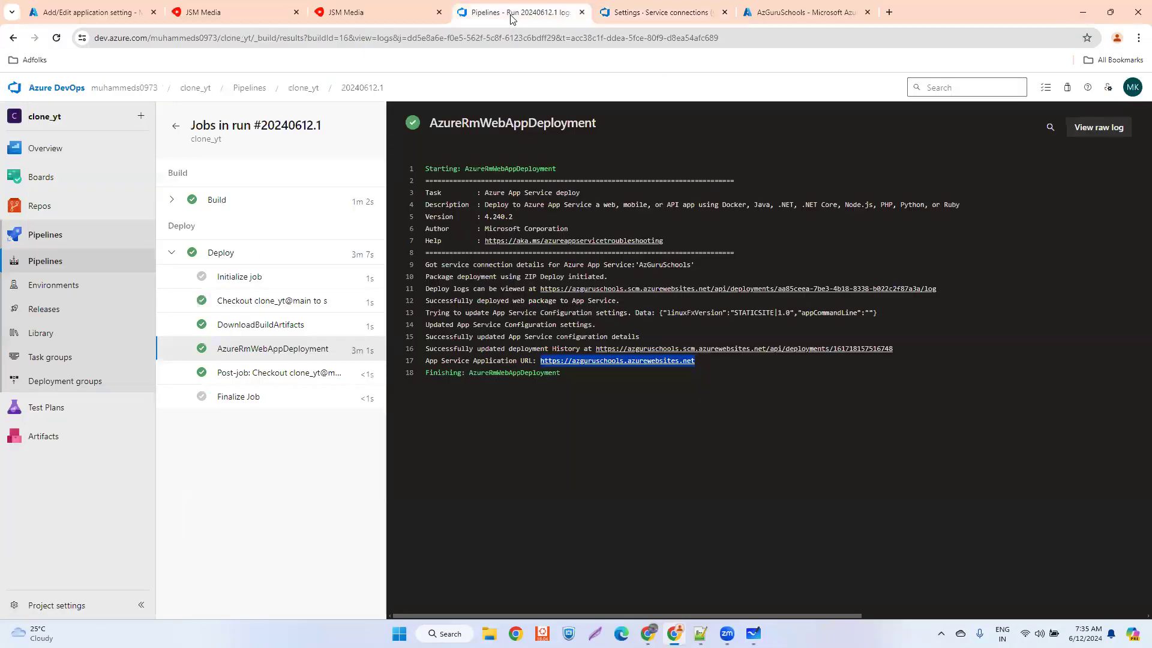
{"action": "left_click", "coordinate": [213, 204]}
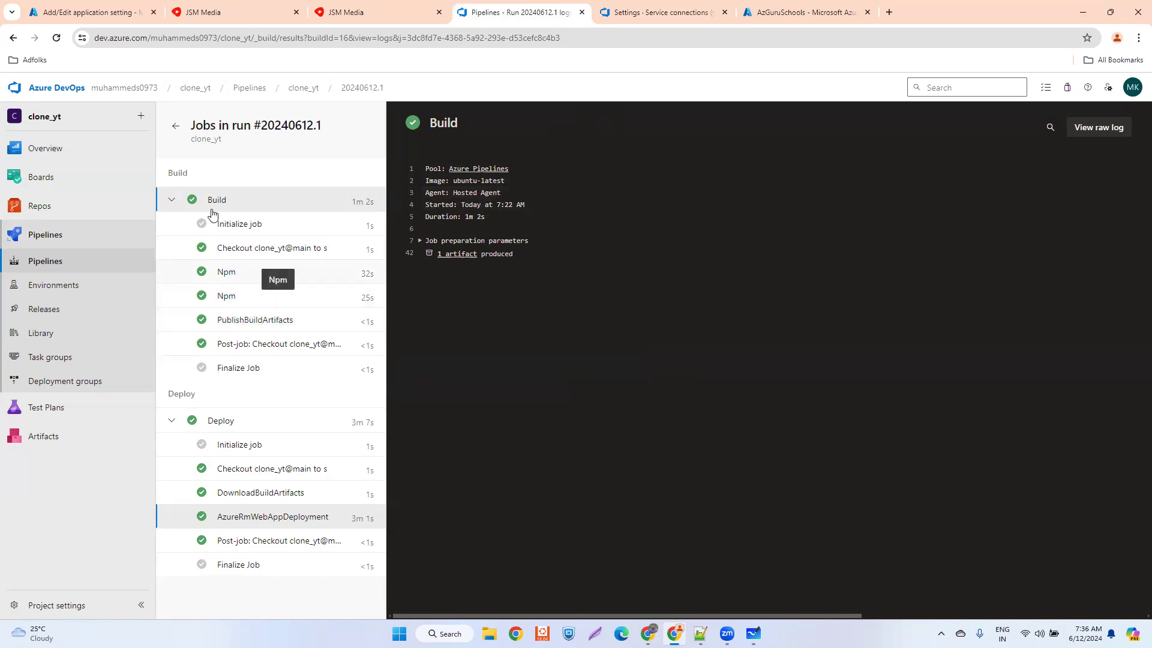
{"action": "left_click", "coordinate": [172, 128]}
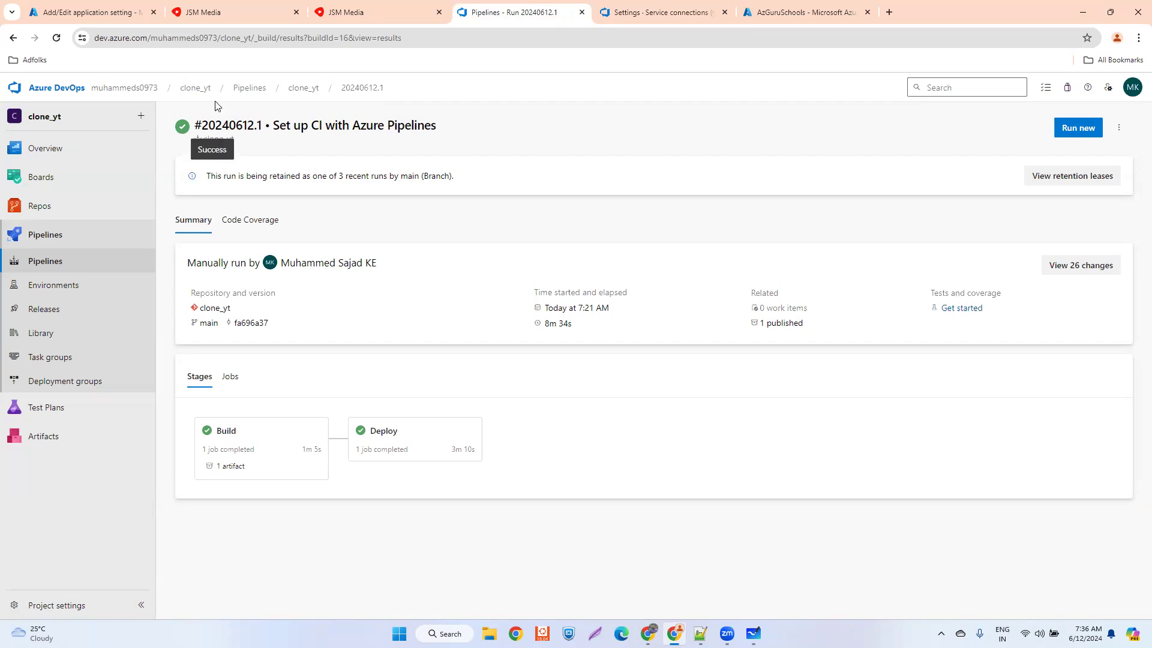
- Compare the deployed sites at guruschools.azurewebsites.net and azguruschools.azurewebsites.net
{"action": "left_click", "coordinate": [219, 16]}
{"action": "left_click", "coordinate": [337, 16]}
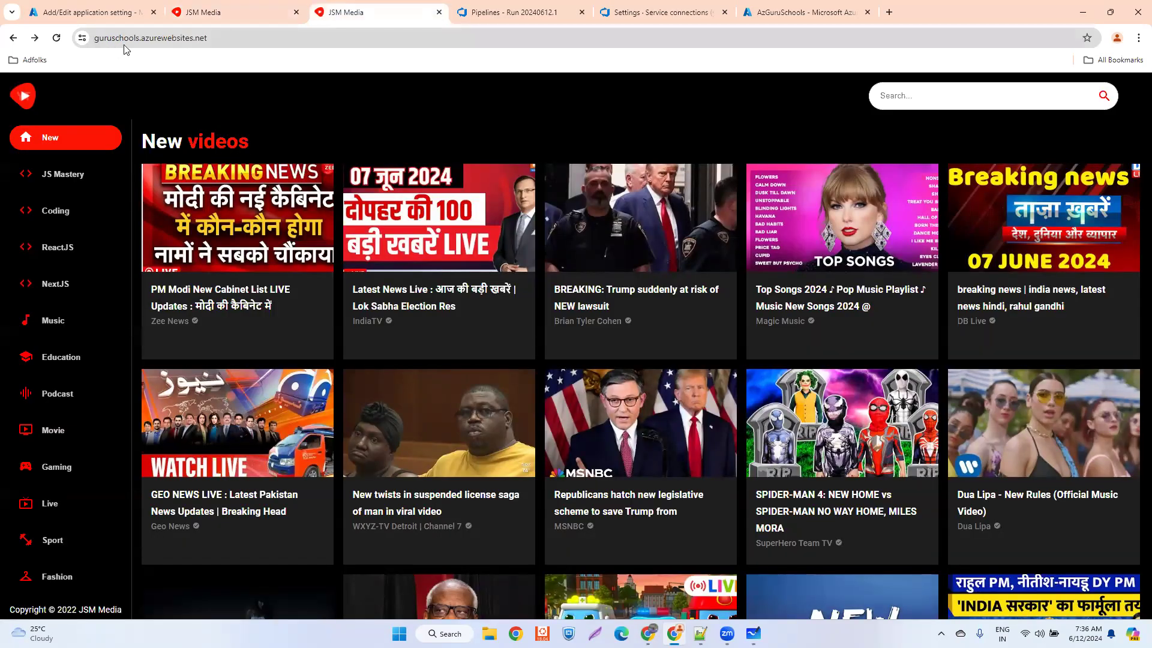
{"action": "left_click", "coordinate": [187, 22]}
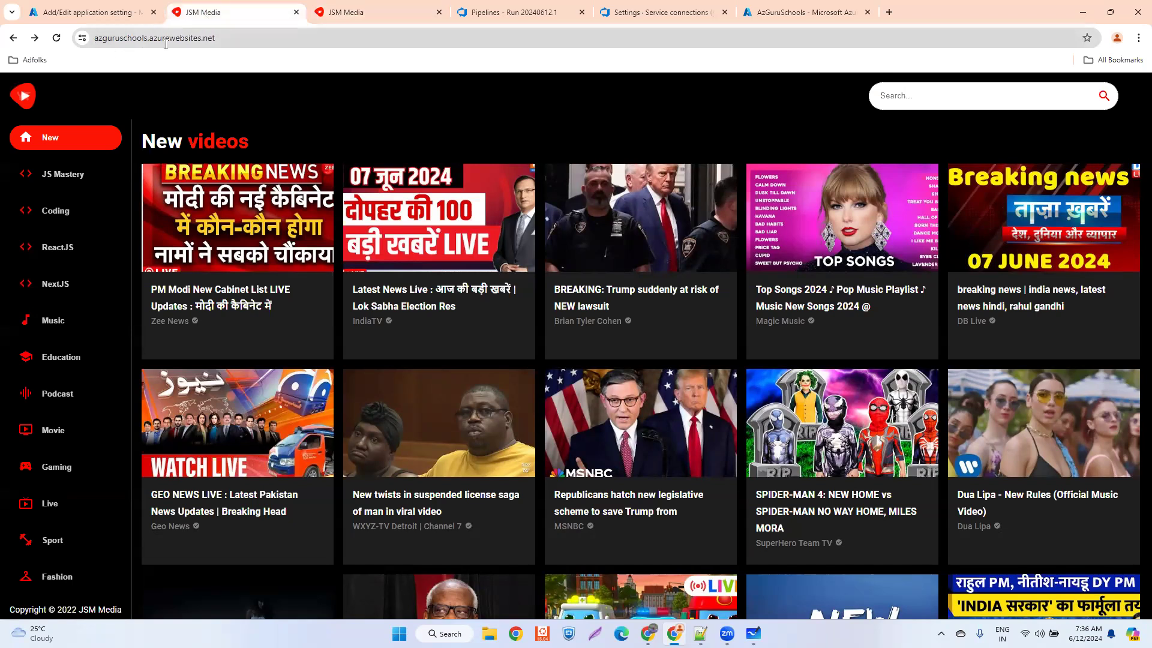
{"action": "left_click", "coordinate": [388, 18]}
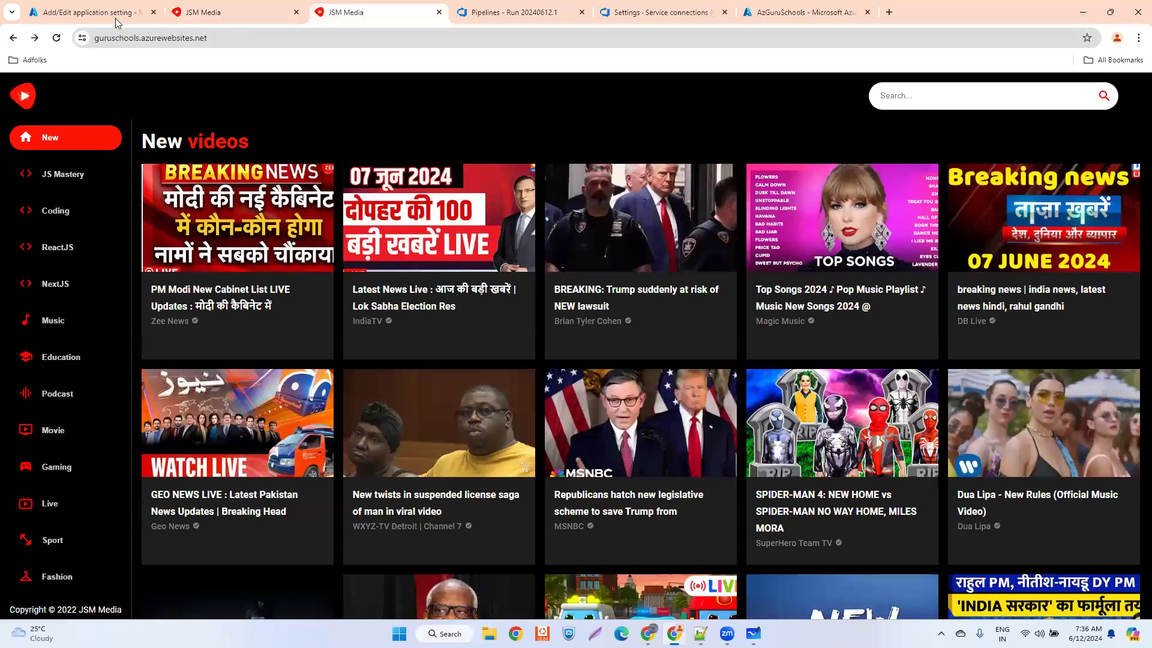
- Close the WEBSITE_LOCAL_CACHE_OPTION setting of the GuruSchools app, review its environment variables and return to the pipeline run summary
{"action": "left_click", "coordinate": [96, 16]}
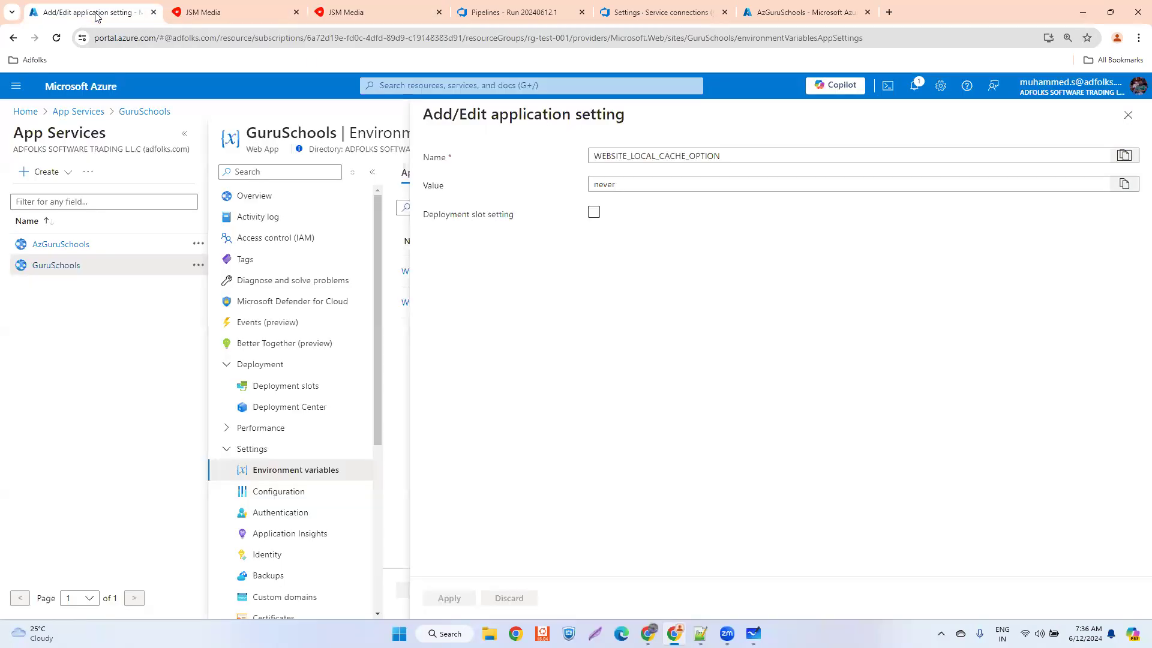
{"action": "left_click", "coordinate": [1128, 114]}
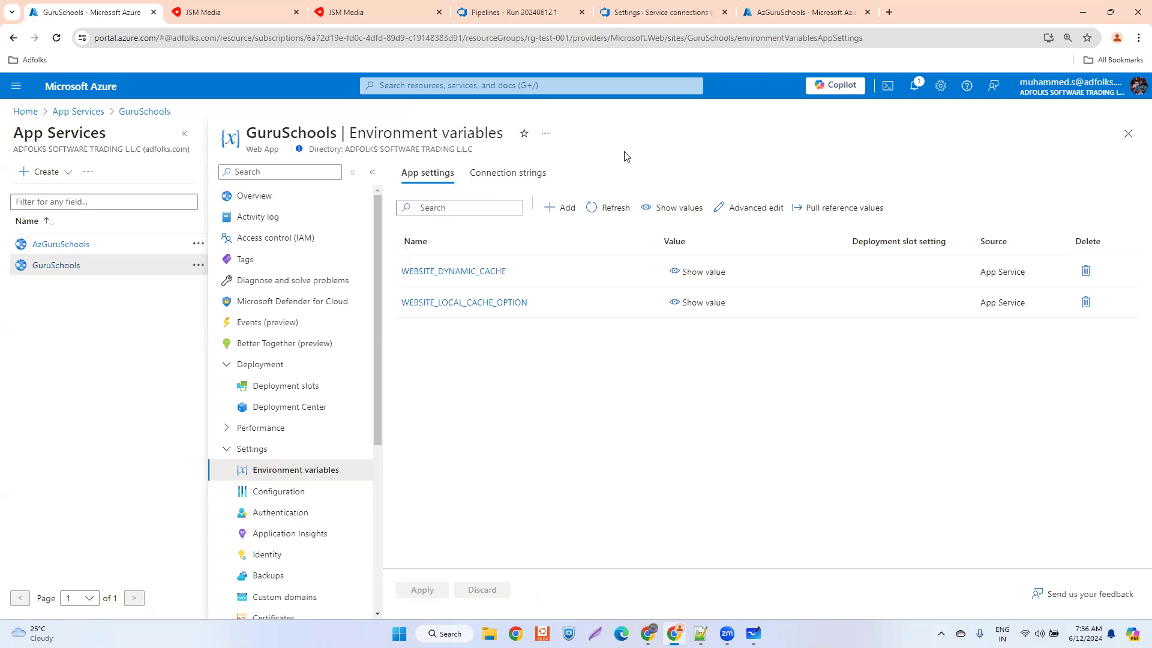
{"action": "left_click", "coordinate": [533, 12]}
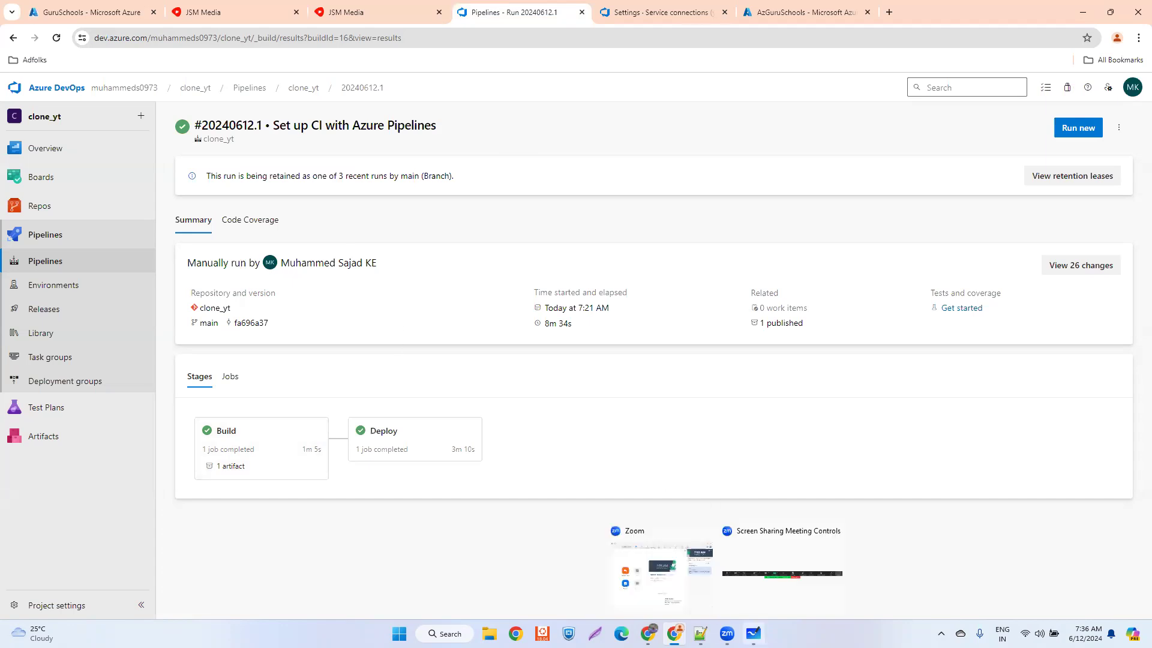
- Switch to Microsoft Whiteboard, draw a downward arrow above the Microsoft Hosted rectangle and tick the Deploy WebApp box
{"action": "left_click", "coordinate": [753, 633]}
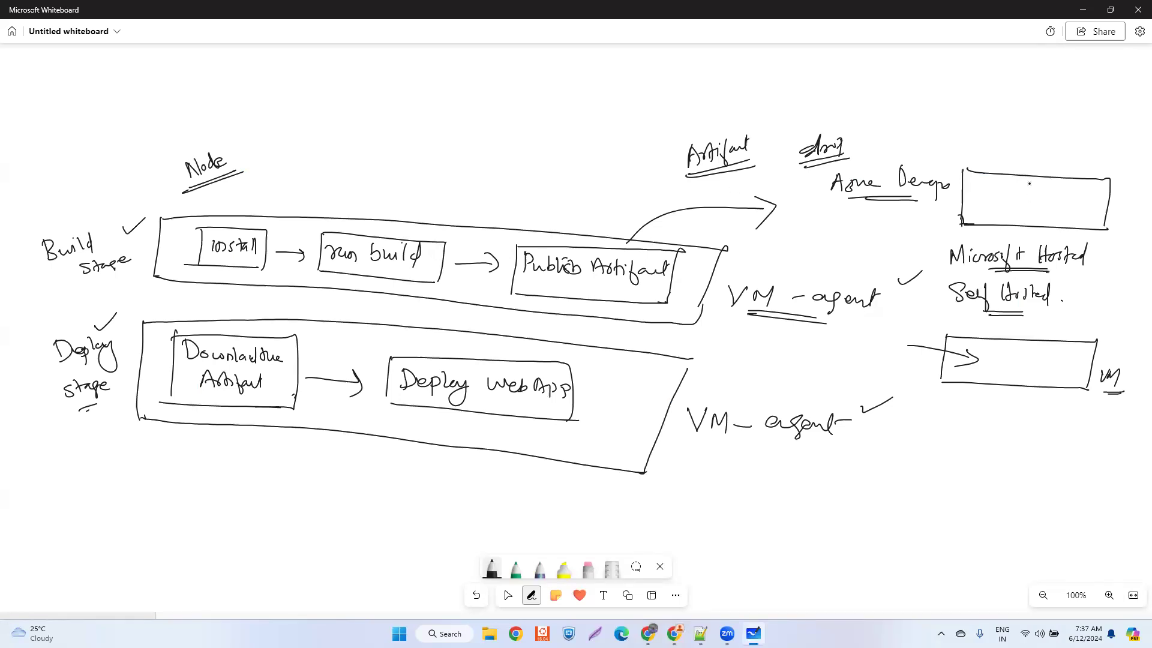
{"action": "mouse_move", "coordinate": [1021, 122]}
{"action": "left_mouse_down"}
{"action": "mouse_move", "coordinate": [1015, 149]}
{"action": "mouse_move", "coordinate": [1024, 141]}
{"action": "left_mouse_up"}
{"action": "left_click_drag", "start_coordinate": [581, 397], "coordinate": [598, 393]}
{"action": "left_click_drag", "start_coordinate": [579, 403], "coordinate": [604, 395]}
- Draw a small box labelled "yt clone" above the flow, with one arrow pointing up and one pointing down
{"action": "mouse_move", "coordinate": [332, 87]}
{"action": "left_mouse_down"}
{"action": "mouse_move", "coordinate": [329, 101]}
{"action": "mouse_move", "coordinate": [360, 83]}
{"action": "mouse_move", "coordinate": [327, 112]}
{"action": "left_mouse_up"}
{"action": "left_click_drag", "start_coordinate": [383, 88], "coordinate": [431, 93]}
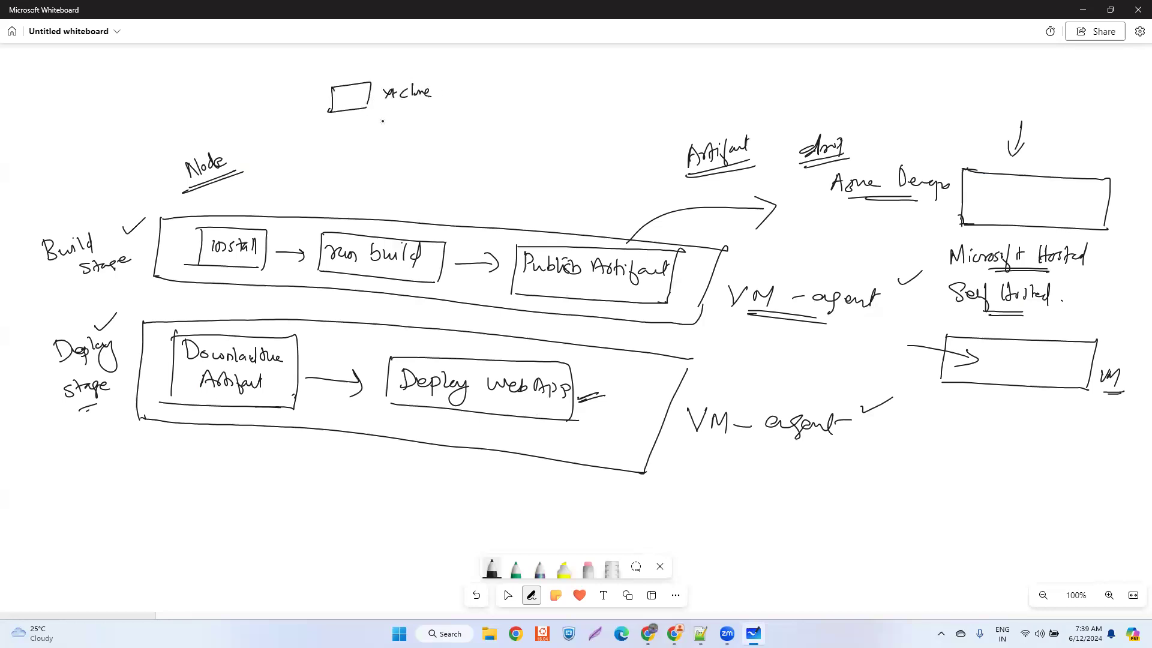
{"action": "mouse_move", "coordinate": [354, 113]}
{"action": "left_mouse_down"}
{"action": "mouse_move", "coordinate": [360, 137]}
{"action": "mouse_move", "coordinate": [369, 127]}
{"action": "left_mouse_up"}
{"action": "left_click_drag", "start_coordinate": [348, 88], "coordinate": [354, 74]}
{"action": "mouse_move", "coordinate": [353, 130]}
{"action": "left_mouse_down"}
{"action": "mouse_move", "coordinate": [360, 138]}
{"action": "mouse_move", "coordinate": [368, 128]}
{"action": "left_mouse_up"}
- Tick the install, run build, Publish Artifact, Download Artifact and Deploy WebApp boxes in turn
{"action": "left_click_drag", "start_coordinate": [246, 268], "coordinate": [264, 259]}
{"action": "left_click_drag", "start_coordinate": [411, 283], "coordinate": [437, 274]}
{"action": "mouse_move", "coordinate": [631, 299]}
{"action": "left_mouse_down"}
{"action": "mouse_move", "coordinate": [638, 307]}
{"action": "mouse_move", "coordinate": [653, 292]}
{"action": "left_mouse_up"}
{"action": "left_click_drag", "start_coordinate": [287, 395], "coordinate": [310, 387]}
{"action": "left_click_drag", "start_coordinate": [564, 402], "coordinate": [590, 393]}
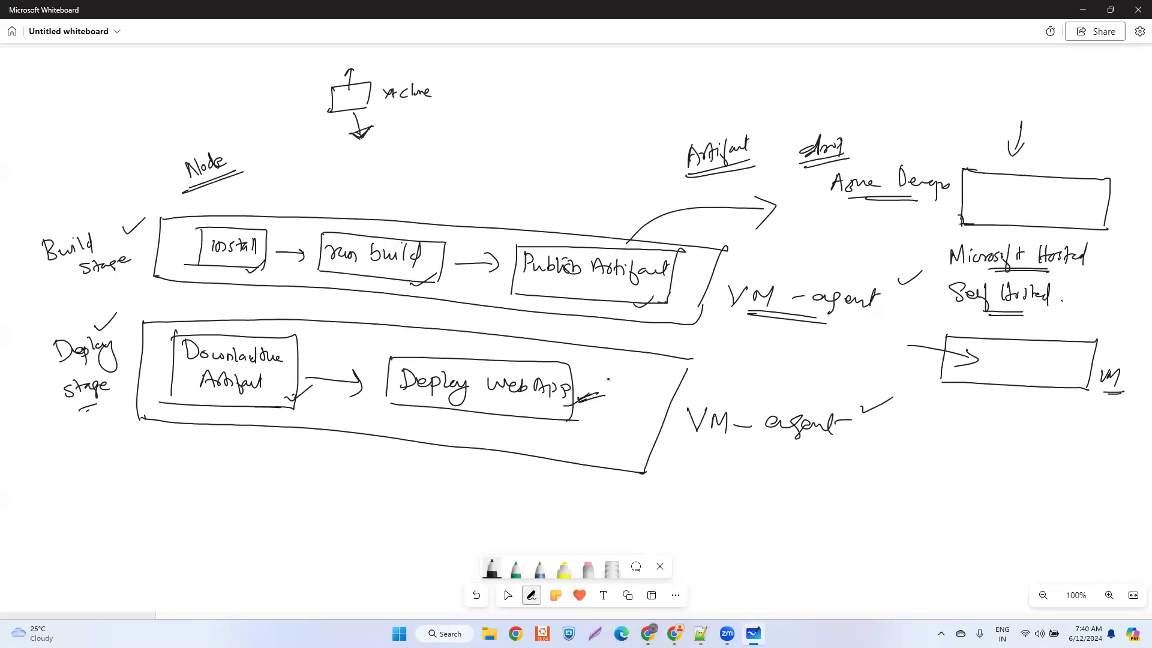
- Write "Stack" and "NodeJS 18 LTS" with underlines below the Deploy stage, and a double-underlined "Dockerize" beside the yt clone box
{"action": "mouse_move", "coordinate": [384, 470]}
{"action": "left_mouse_down"}
{"action": "mouse_move", "coordinate": [384, 481]}
{"action": "mouse_move", "coordinate": [416, 479]}
{"action": "mouse_move", "coordinate": [423, 496]}
{"action": "mouse_move", "coordinate": [470, 485]}
{"action": "mouse_move", "coordinate": [542, 506]}
{"action": "mouse_move", "coordinate": [585, 495]}
{"action": "left_mouse_up"}
{"action": "left_click_drag", "start_coordinate": [481, 514], "coordinate": [529, 516]}
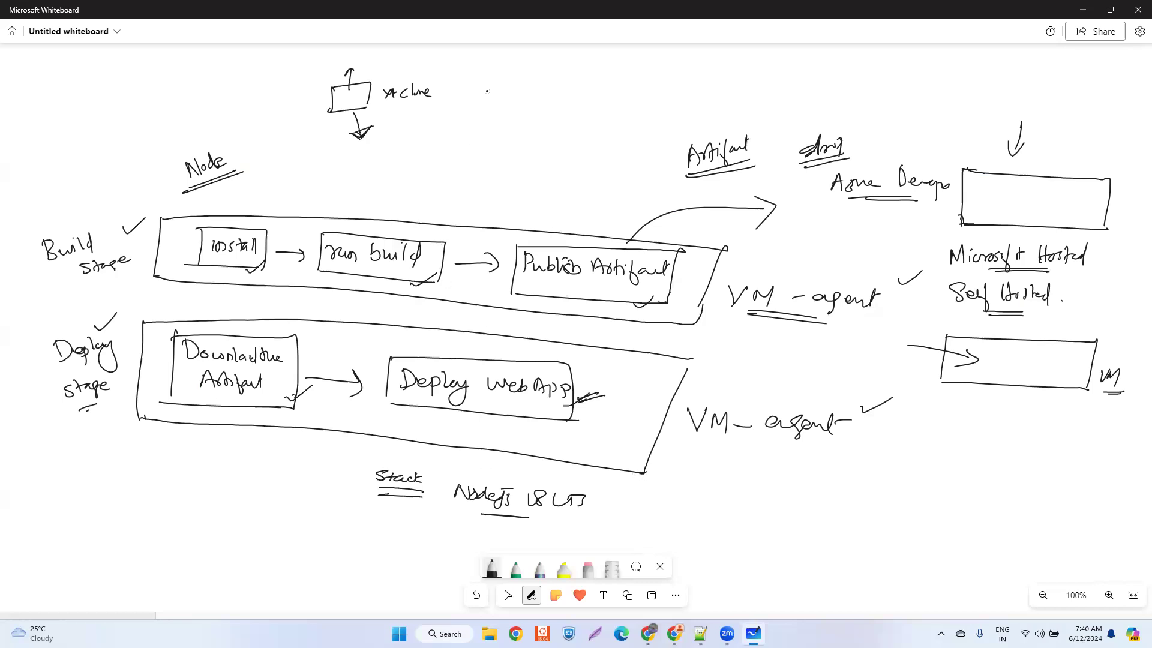
{"action": "left_click_drag", "start_coordinate": [494, 79], "coordinate": [493, 93]}
{"action": "mouse_move", "coordinate": [490, 78]}
{"action": "left_mouse_down"}
{"action": "mouse_move", "coordinate": [494, 94]}
{"action": "mouse_move", "coordinate": [523, 89]}
{"action": "left_mouse_up"}
{"action": "mouse_move", "coordinate": [528, 78]}
{"action": "left_mouse_down"}
{"action": "mouse_move", "coordinate": [526, 90]}
{"action": "mouse_move", "coordinate": [566, 86]}
{"action": "left_mouse_up"}
{"action": "left_click", "coordinate": [547, 71]}
{"action": "left_click_drag", "start_coordinate": [499, 99], "coordinate": [566, 92]}
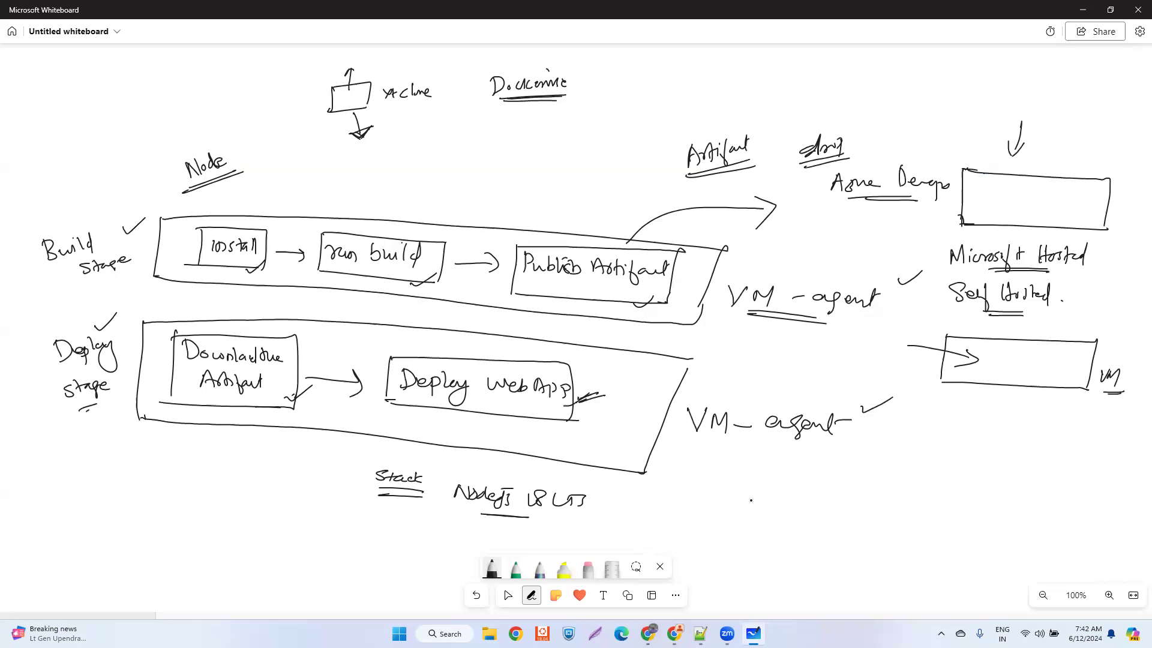
- Write "Stages/Slots" with Slots underlined below the lower VM-agent label, and an underlined "Youtube" under the underlined yt clone label
{"action": "mouse_move", "coordinate": [818, 481]}
{"action": "left_mouse_down"}
{"action": "mouse_move", "coordinate": [801, 497]}
{"action": "mouse_move", "coordinate": [835, 487]}
{"action": "mouse_move", "coordinate": [864, 503]}
{"action": "mouse_move", "coordinate": [921, 497]}
{"action": "left_mouse_up"}
{"action": "mouse_move", "coordinate": [932, 487]}
{"action": "left_mouse_down"}
{"action": "mouse_move", "coordinate": [923, 497]}
{"action": "mouse_move", "coordinate": [947, 517]}
{"action": "left_mouse_up"}
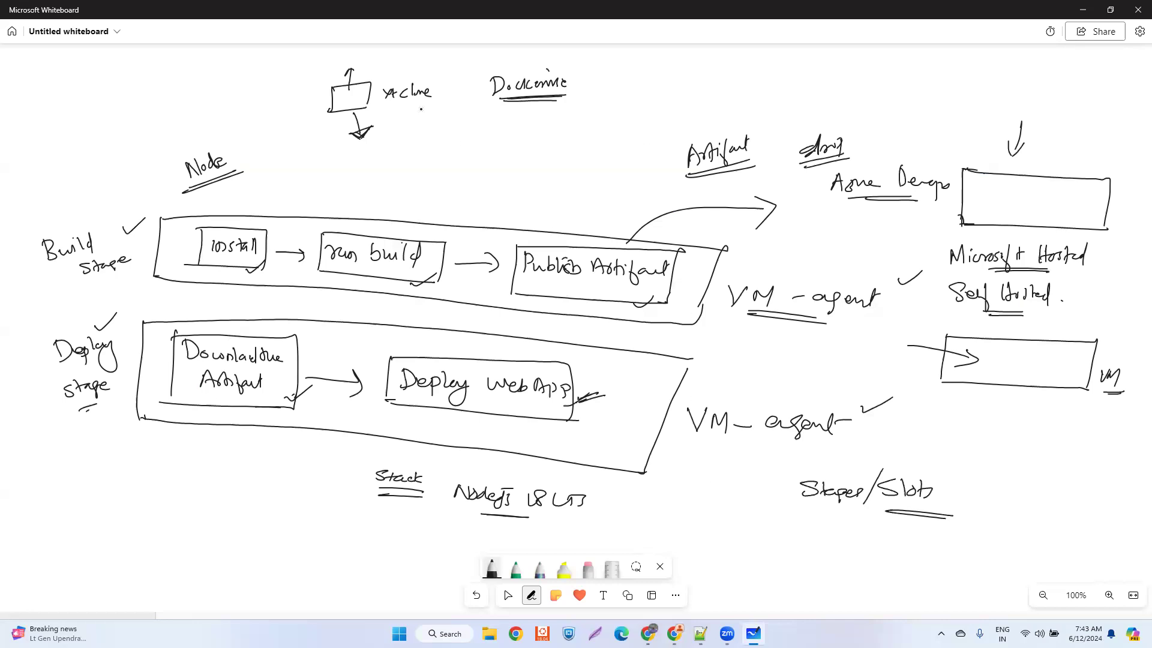
{"action": "left_click_drag", "start_coordinate": [394, 105], "coordinate": [423, 103]}
{"action": "mouse_move", "coordinate": [420, 165]}
{"action": "left_mouse_down"}
{"action": "mouse_move", "coordinate": [483, 158]}
{"action": "mouse_move", "coordinate": [502, 183]}
{"action": "left_mouse_up"}
{"action": "left_click_drag", "start_coordinate": [432, 186], "coordinate": [499, 187]}
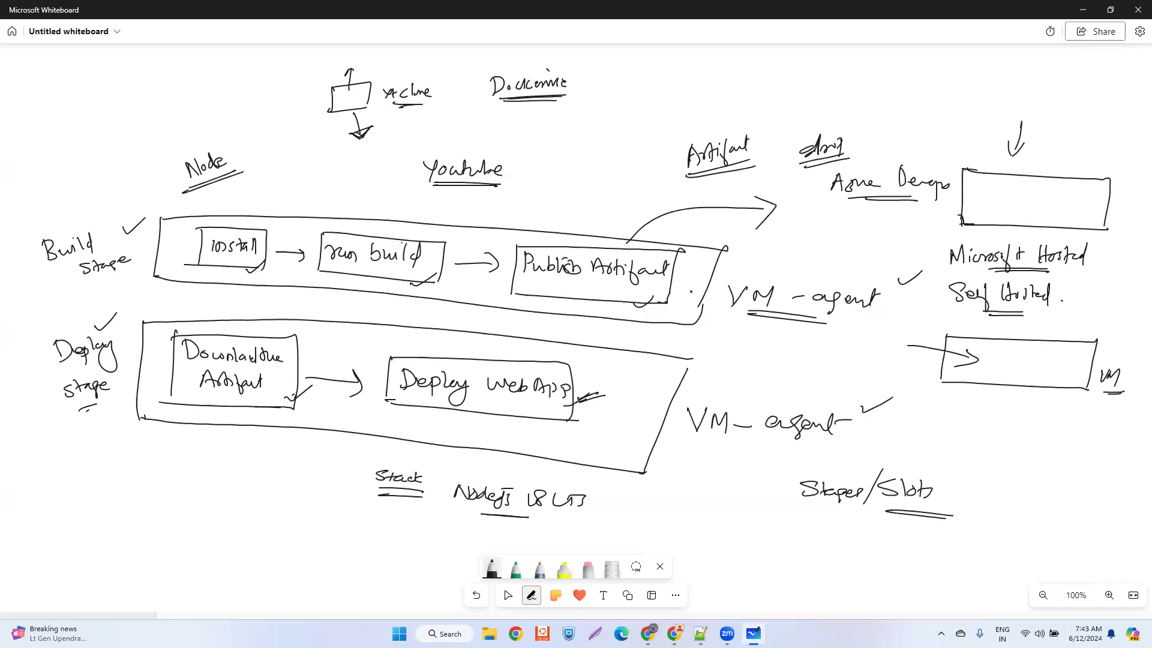
- Switch to the browser and look through the categories and videos on guruschools.azurewebsites.net
{"action": "left_click", "coordinate": [674, 634]}
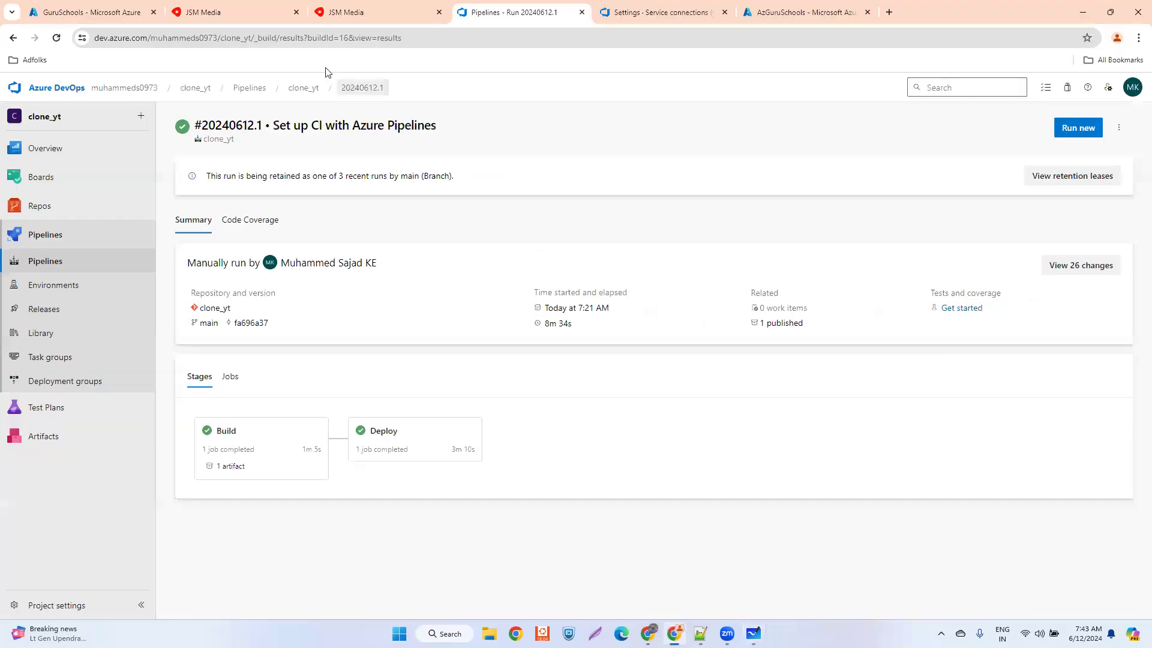
{"action": "left_click", "coordinate": [336, 12]}
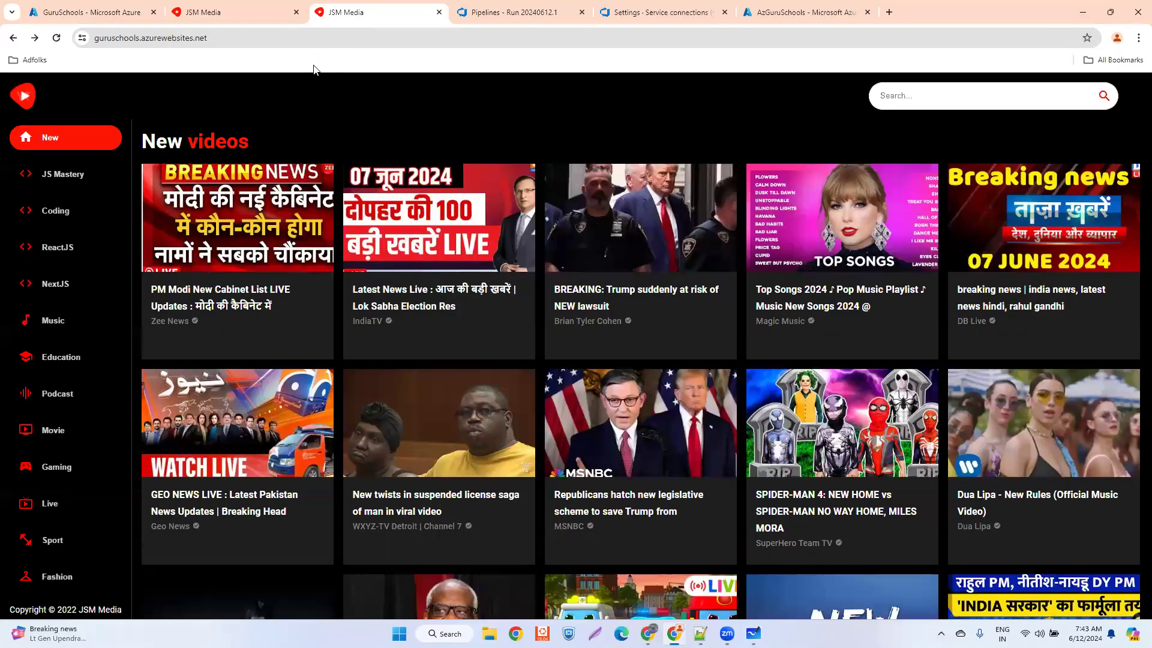
{"action": "scroll", "coordinate": [72, 462], "scroll_direction": "down", "scroll_amount": 3}
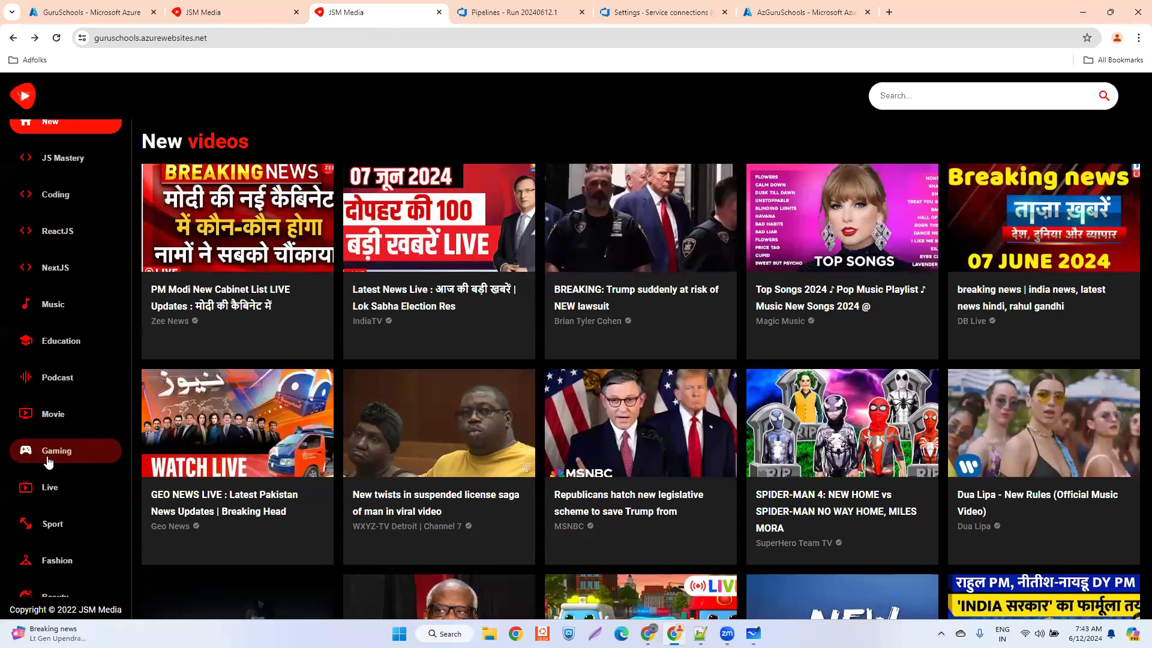
{"action": "scroll", "coordinate": [96, 408], "scroll_direction": "up", "scroll_amount": 3}
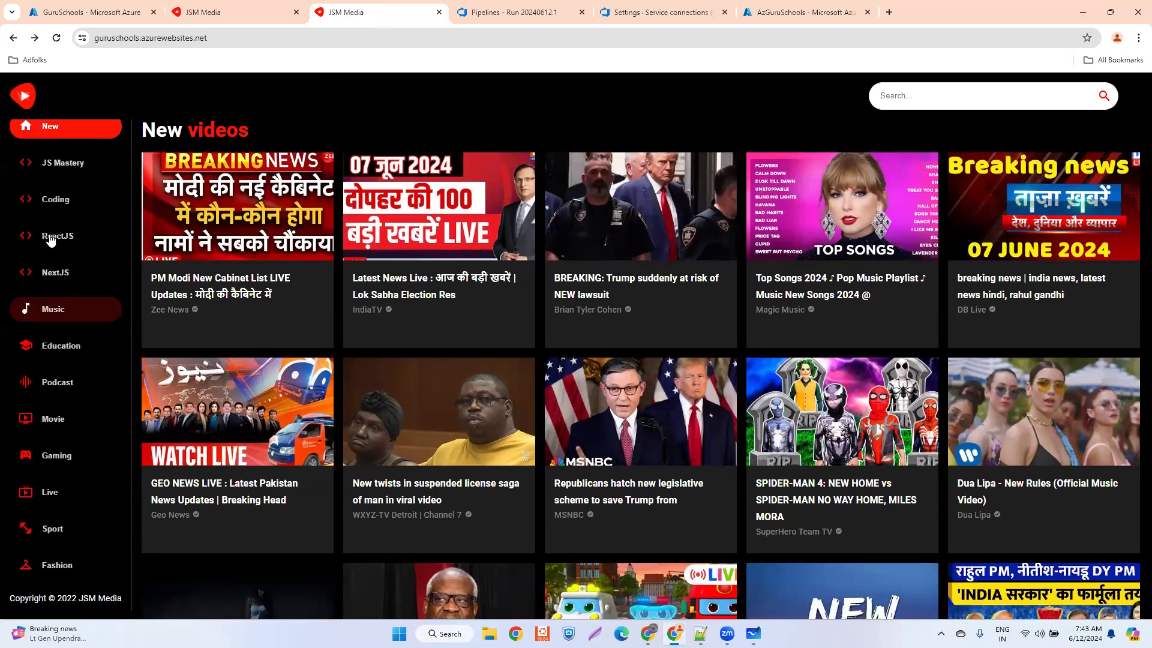
{"action": "scroll", "coordinate": [439, 118], "scroll_direction": "up", "scroll_amount": 1}
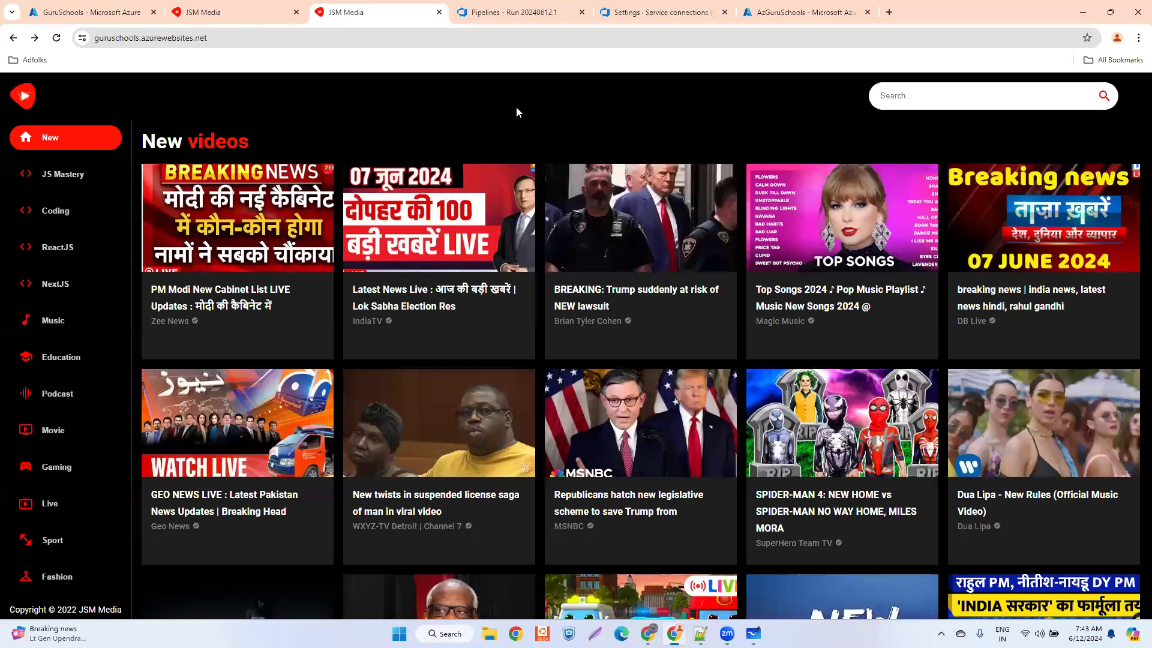
- Review the clone_yt repository files, then open the clone_yt pipeline's run #20240612.1 summary
{"action": "left_click", "coordinate": [523, 17]}
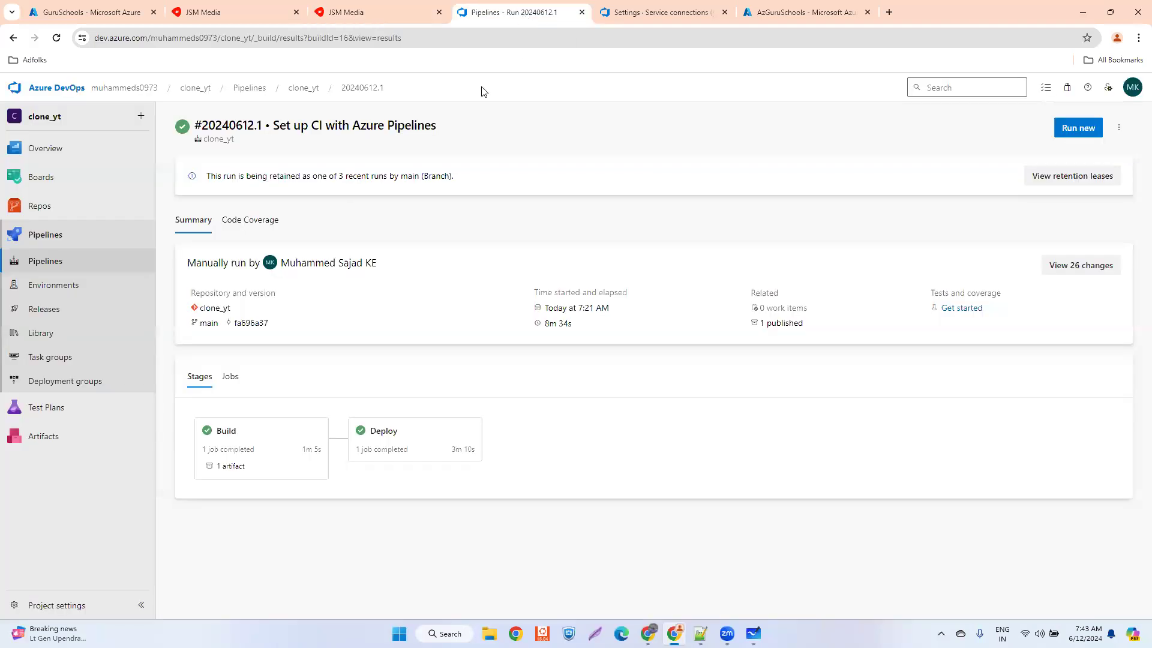
{"action": "left_click", "coordinate": [54, 208]}
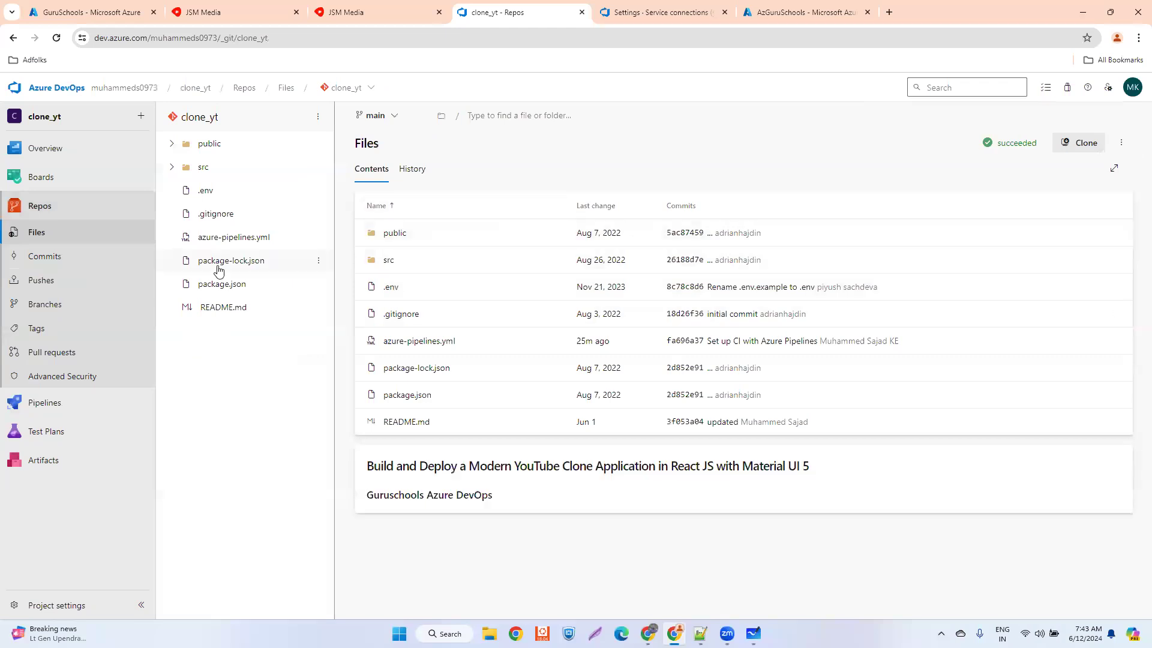
{"action": "left_click", "coordinate": [36, 402]}
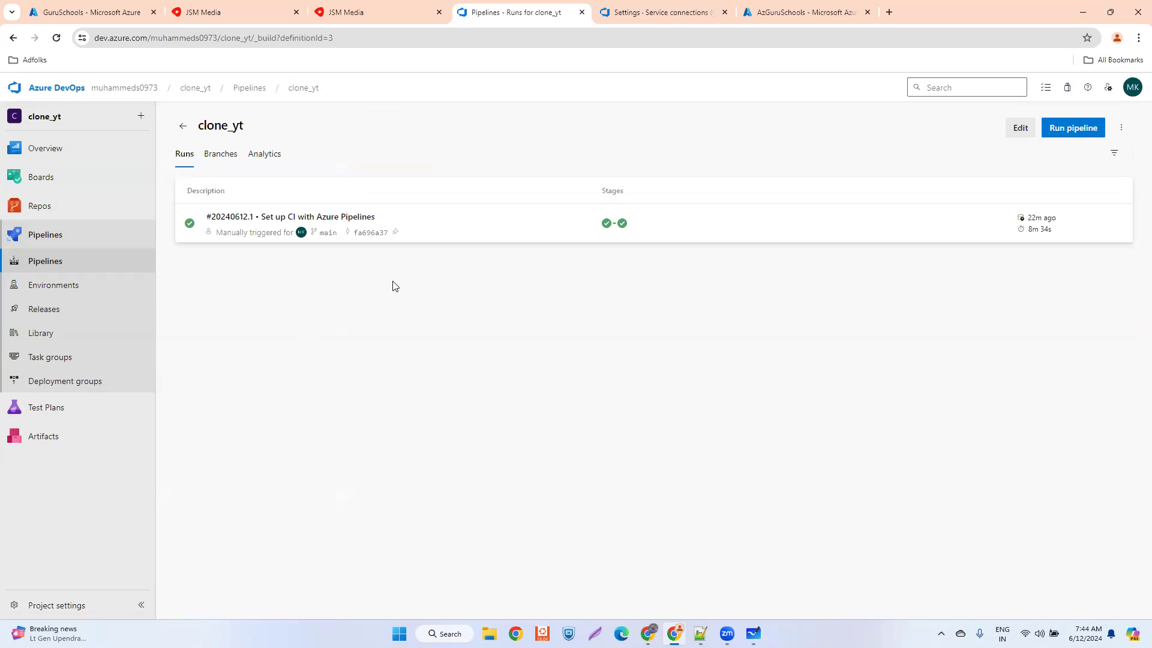
{"action": "left_click", "coordinate": [456, 232]}
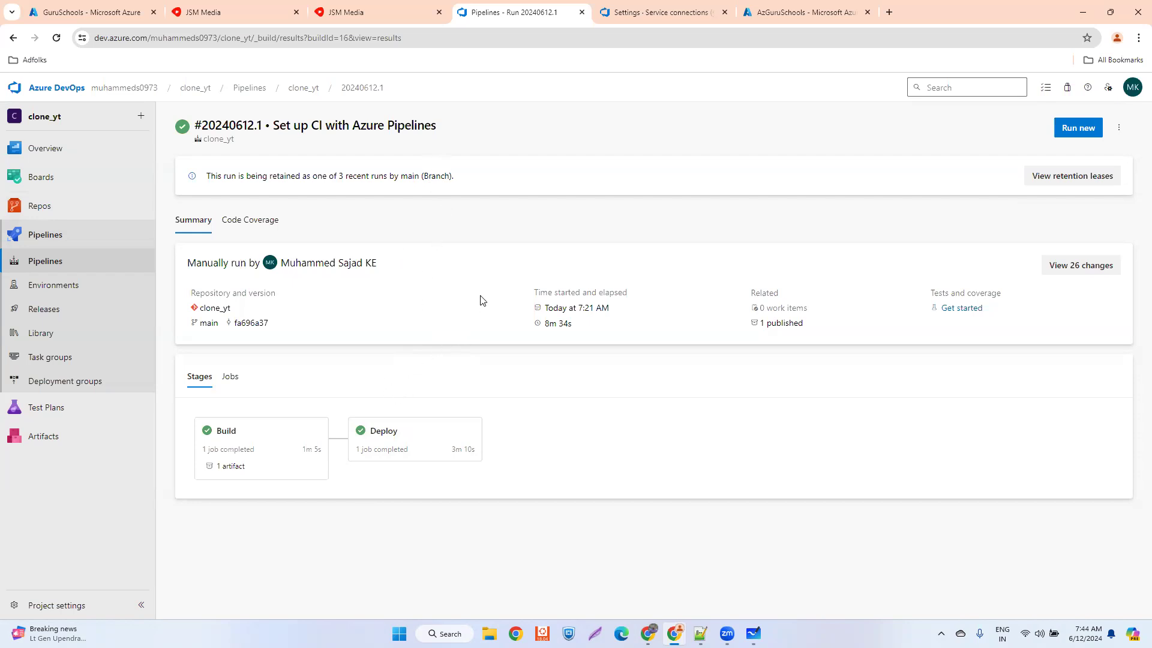
- Switch to the whiteboard, draw an arrow pointing down at "Youtube", and write "= Deploy" with Deploy underlined beside it
{"action": "left_click", "coordinate": [208, 8]}
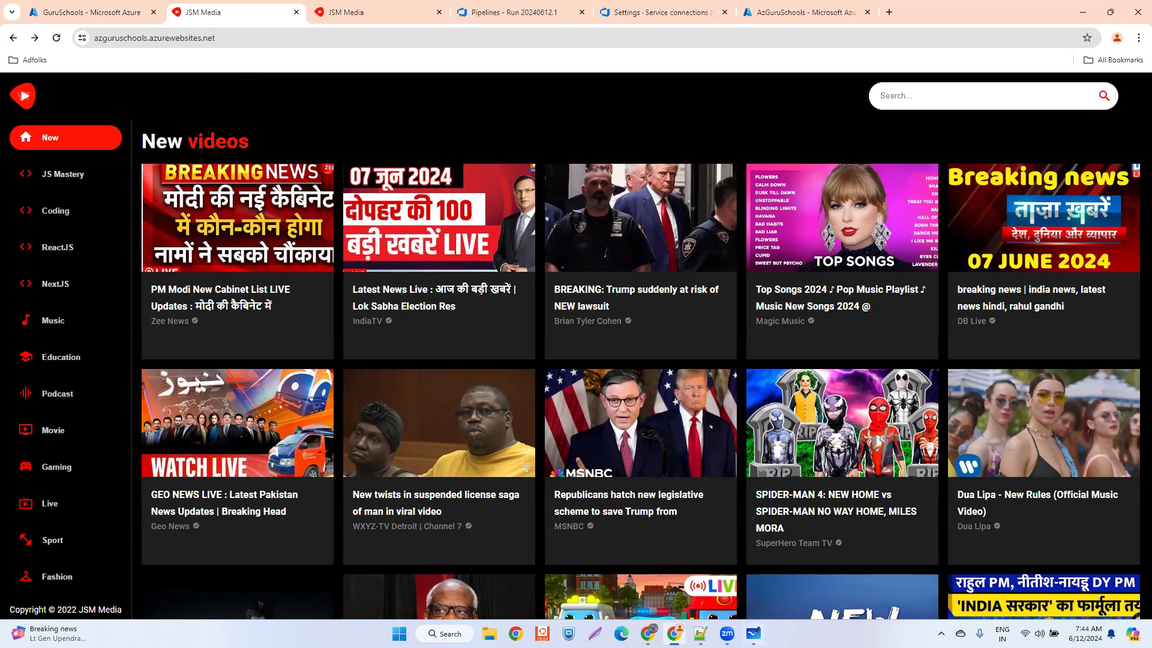
{"action": "key", "text": "alt+Tab"}
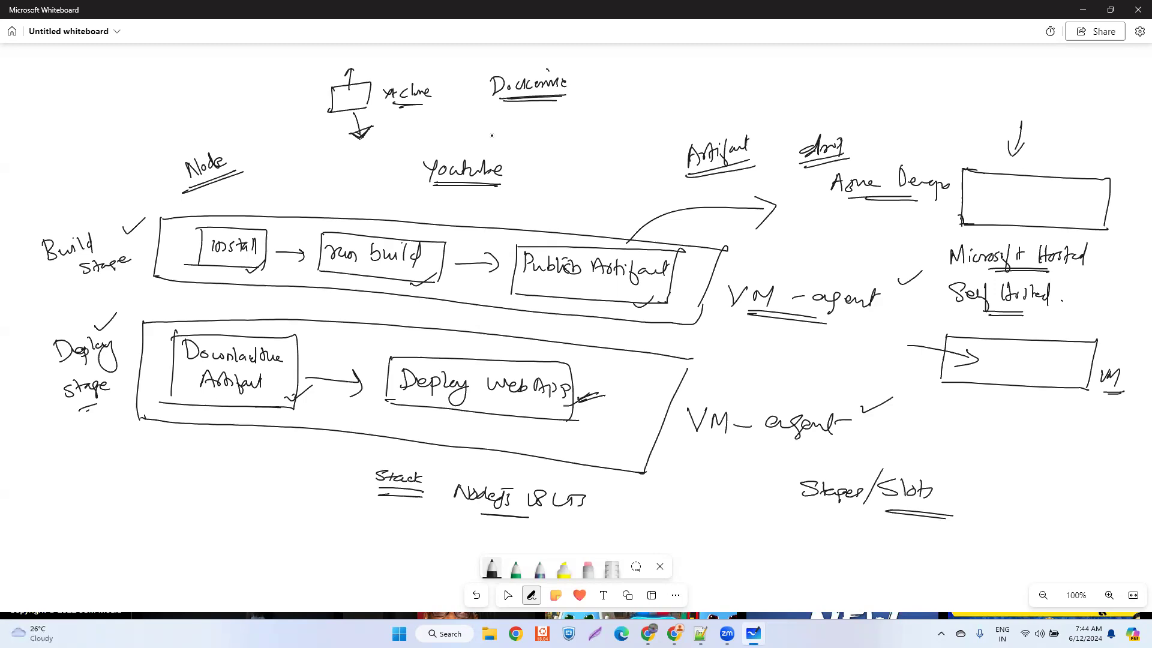
{"action": "mouse_move", "coordinate": [487, 125]}
{"action": "left_mouse_down"}
{"action": "mouse_move", "coordinate": [498, 150]}
{"action": "mouse_move", "coordinate": [513, 143]}
{"action": "mouse_move", "coordinate": [507, 153]}
{"action": "left_mouse_up"}
{"action": "mouse_move", "coordinate": [515, 168]}
{"action": "left_mouse_down"}
{"action": "mouse_move", "coordinate": [529, 164]}
{"action": "mouse_move", "coordinate": [521, 196]}
{"action": "mouse_move", "coordinate": [563, 193]}
{"action": "left_mouse_up"}
{"action": "left_click", "coordinate": [560, 188]}
{"action": "left_click_drag", "start_coordinate": [542, 202], "coordinate": [565, 197]}
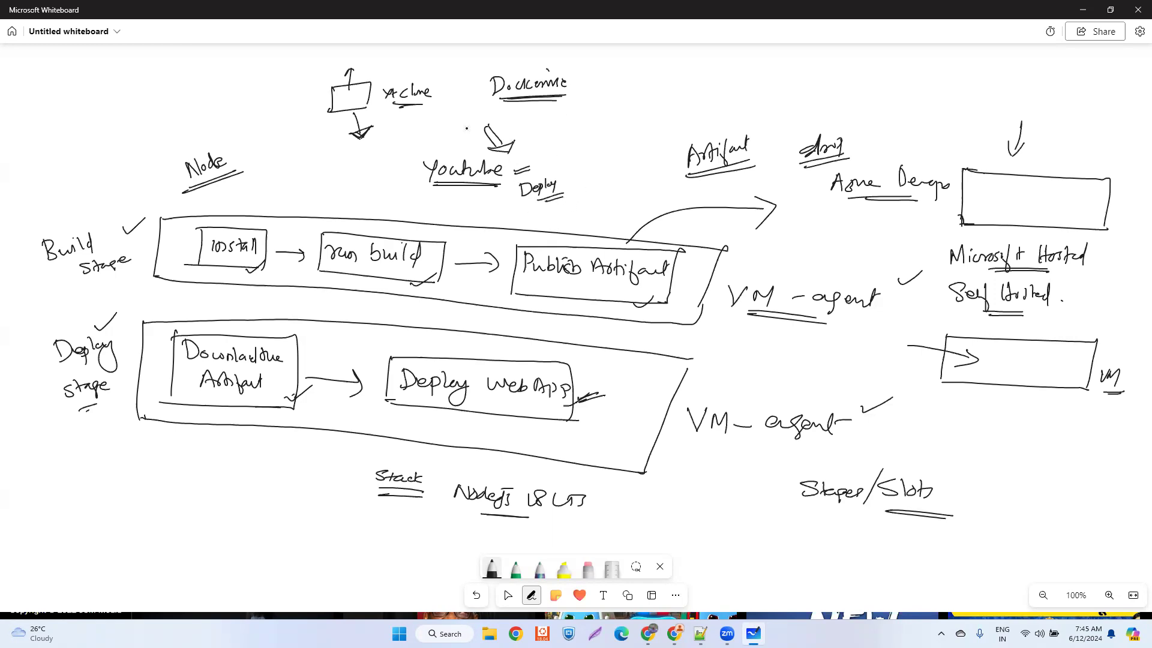
- Write "upload" with an arrow pointing towards Youtube, and add "/Deployment" above "Slots"
{"action": "left_click_drag", "start_coordinate": [379, 189], "coordinate": [401, 181]}
{"action": "mouse_move", "coordinate": [380, 182]}
{"action": "left_mouse_down"}
{"action": "mouse_move", "coordinate": [397, 176]}
{"action": "mouse_move", "coordinate": [376, 210]}
{"action": "mouse_move", "coordinate": [400, 204]}
{"action": "left_mouse_up"}
{"action": "left_click_drag", "start_coordinate": [403, 191], "coordinate": [405, 204]}
{"action": "left_click", "coordinate": [436, 181]}
{"action": "left_click_drag", "start_coordinate": [530, 190], "coordinate": [537, 192]}
{"action": "mouse_move", "coordinate": [898, 439]}
{"action": "left_mouse_down"}
{"action": "mouse_move", "coordinate": [900, 457]}
{"action": "mouse_move", "coordinate": [945, 451]}
{"action": "mouse_move", "coordinate": [982, 465]}
{"action": "mouse_move", "coordinate": [991, 451]}
{"action": "left_mouse_up"}
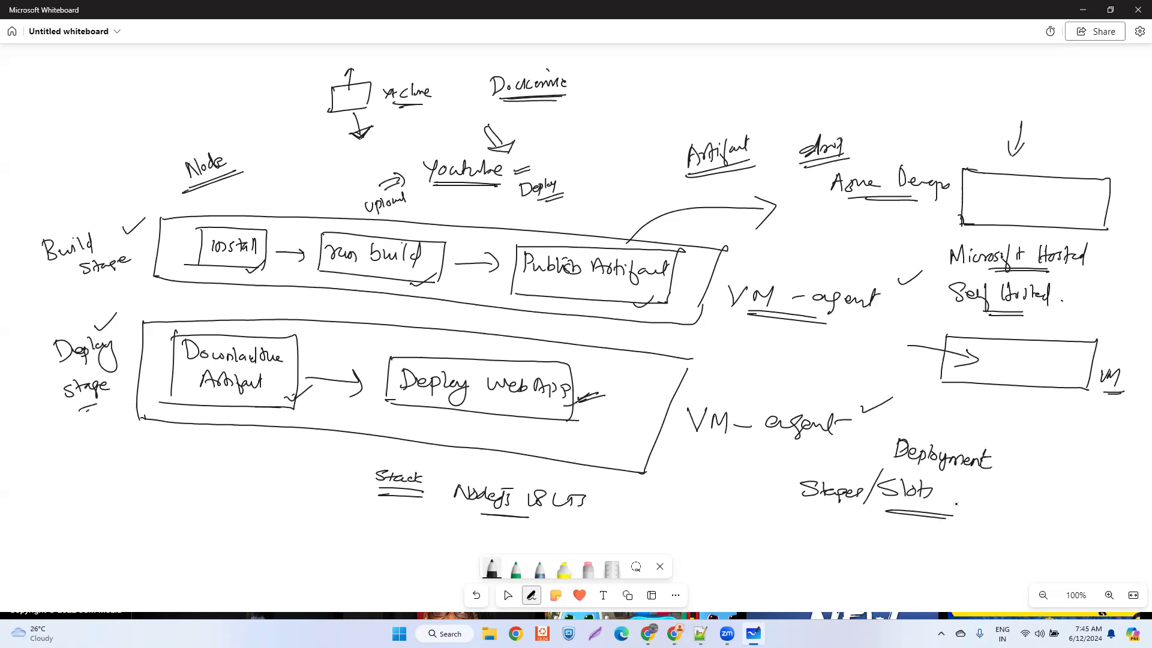
{"action": "left_click_drag", "start_coordinate": [896, 429], "coordinate": [886, 457]}
- Write "Blue-Green Deployment" above the Artifact label and double-underline it
{"action": "mouse_move", "coordinate": [562, 123]}
{"action": "left_mouse_down"}
{"action": "mouse_move", "coordinate": [563, 141]}
{"action": "mouse_move", "coordinate": [567, 131]}
{"action": "mouse_move", "coordinate": [575, 141]}
{"action": "left_mouse_up"}
{"action": "mouse_move", "coordinate": [581, 124]}
{"action": "left_mouse_down"}
{"action": "mouse_move", "coordinate": [582, 141]}
{"action": "mouse_move", "coordinate": [609, 126]}
{"action": "left_mouse_up"}
{"action": "left_click_drag", "start_coordinate": [623, 115], "coordinate": [613, 127]}
{"action": "mouse_move", "coordinate": [622, 117]}
{"action": "left_mouse_down"}
{"action": "mouse_move", "coordinate": [622, 134]}
{"action": "mouse_move", "coordinate": [693, 115]}
{"action": "left_mouse_up"}
{"action": "left_click", "coordinate": [661, 126]}
{"action": "left_click_drag", "start_coordinate": [696, 112], "coordinate": [704, 110]}
{"action": "mouse_move", "coordinate": [706, 109]}
{"action": "left_mouse_down"}
{"action": "mouse_move", "coordinate": [726, 126]}
{"action": "mouse_move", "coordinate": [739, 103]}
{"action": "mouse_move", "coordinate": [766, 94]}
{"action": "left_mouse_up"}
{"action": "left_click", "coordinate": [724, 103]}
{"action": "left_click", "coordinate": [723, 109]}
{"action": "left_click_drag", "start_coordinate": [762, 101], "coordinate": [773, 96]}
{"action": "left_click_drag", "start_coordinate": [720, 126], "coordinate": [642, 137]}
{"action": "left_click_drag", "start_coordinate": [654, 139], "coordinate": [723, 133]}
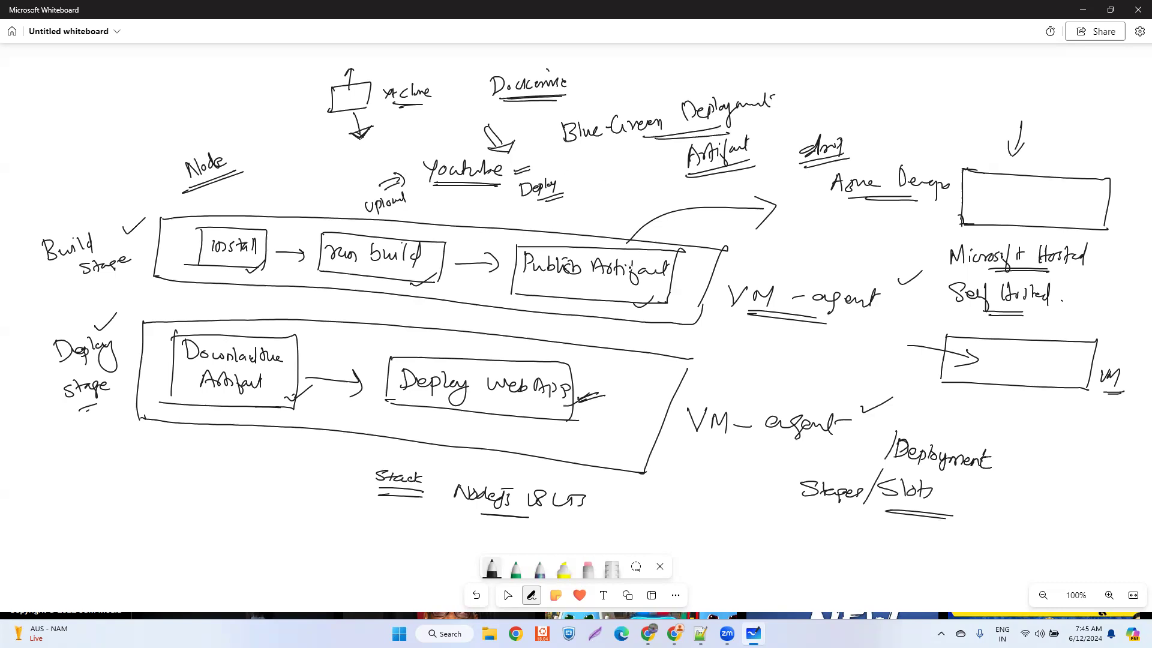
- Write "App" in the blank area below the Stack notes and draw a shaded circle beside it
{"action": "left_click", "coordinate": [508, 595]}
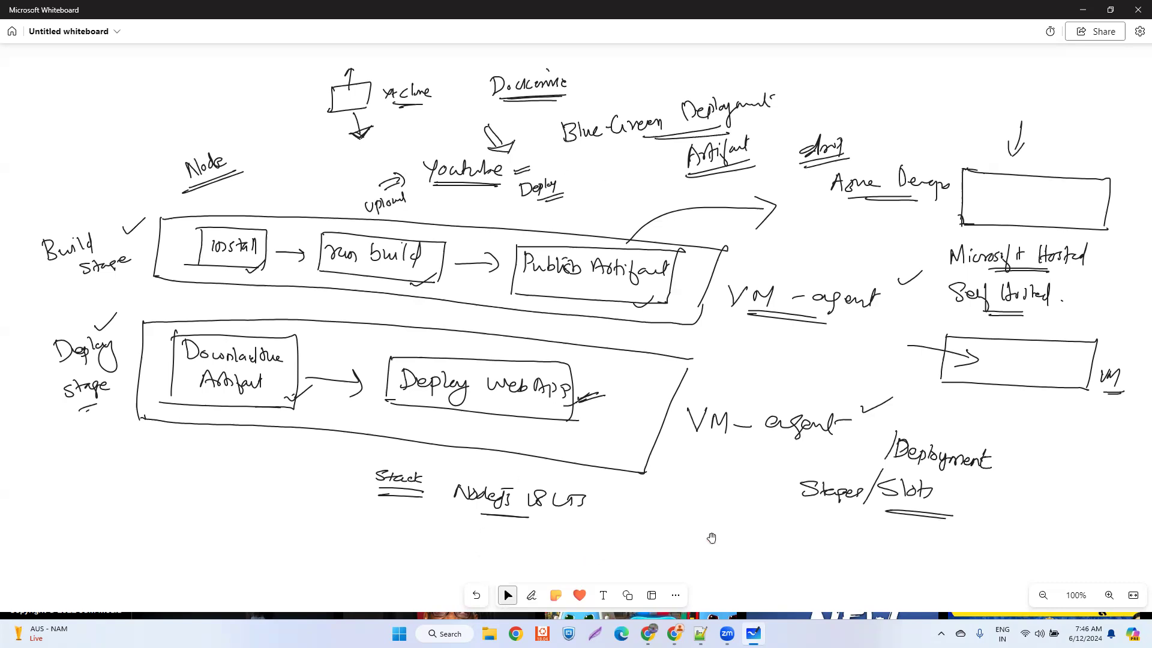
{"action": "scroll", "coordinate": [728, 511], "scroll_direction": "down", "scroll_amount": 5}
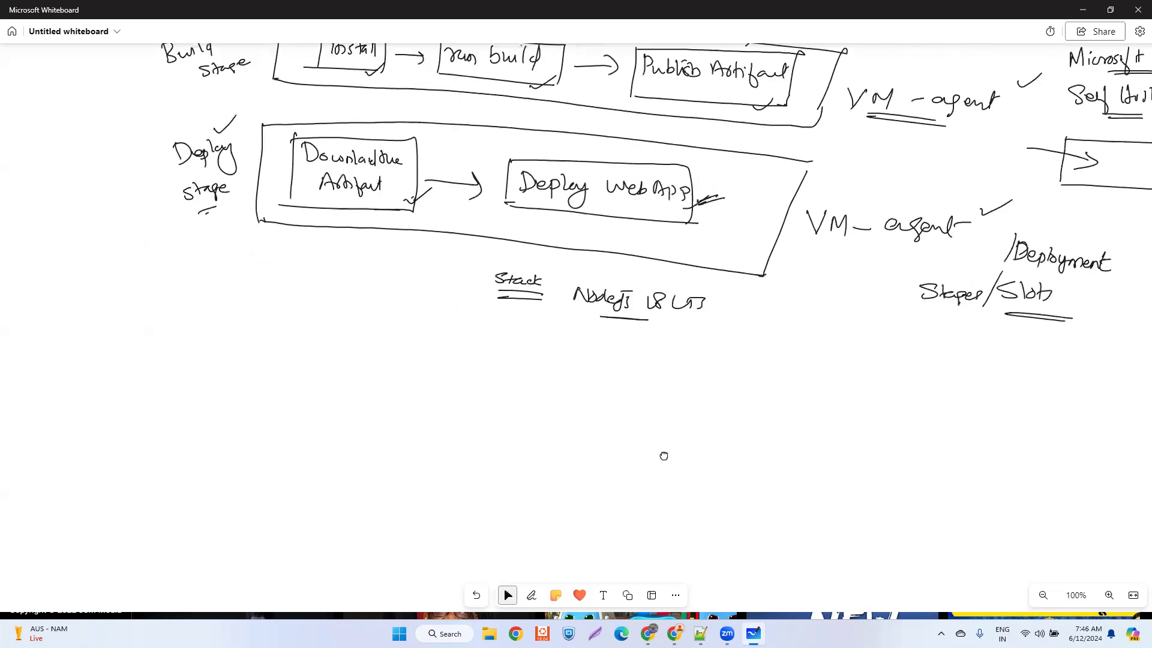
{"action": "scroll", "coordinate": [658, 475], "scroll_direction": "down", "scroll_amount": 2}
{"action": "left_click", "coordinate": [531, 595]}
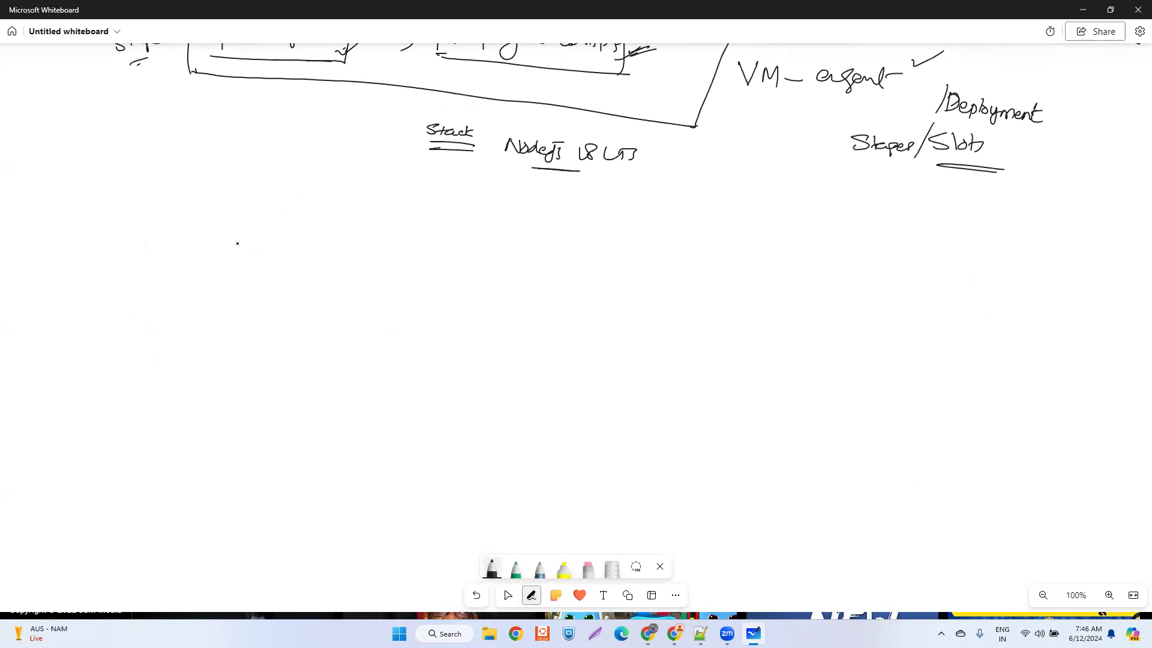
{"action": "mouse_move", "coordinate": [237, 248]}
{"action": "left_mouse_down"}
{"action": "mouse_move", "coordinate": [229, 264]}
{"action": "mouse_move", "coordinate": [243, 267]}
{"action": "left_mouse_up"}
{"action": "left_click_drag", "start_coordinate": [231, 261], "coordinate": [245, 259]}
{"action": "left_click_drag", "start_coordinate": [248, 258], "coordinate": [249, 264]}
{"action": "mouse_move", "coordinate": [257, 258]}
{"action": "left_mouse_down"}
{"action": "mouse_move", "coordinate": [256, 271]}
{"action": "mouse_move", "coordinate": [326, 253]}
{"action": "mouse_move", "coordinate": [287, 237]}
{"action": "mouse_move", "coordinate": [280, 268]}
{"action": "left_mouse_up"}
{"action": "mouse_move", "coordinate": [301, 241]}
{"action": "left_mouse_down"}
{"action": "mouse_move", "coordinate": [286, 270]}
{"action": "mouse_move", "coordinate": [299, 271]}
{"action": "left_mouse_up"}
{"action": "left_click_drag", "start_coordinate": [318, 250], "coordinate": [307, 273]}
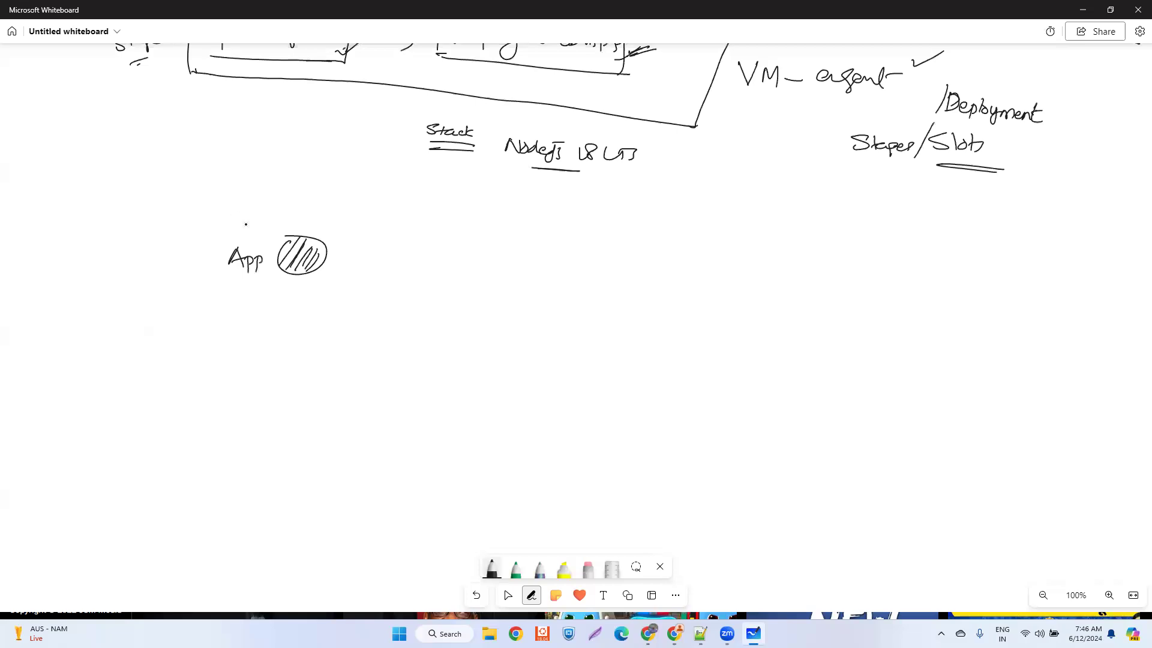
{"action": "left_click_drag", "start_coordinate": [309, 264], "coordinate": [307, 267]}
- Draw a downward arrow labelled "update" above the App circle and another labelled "down" beneath it
{"action": "mouse_move", "coordinate": [298, 187]}
{"action": "left_mouse_down"}
{"action": "mouse_move", "coordinate": [295, 228]}
{"action": "mouse_move", "coordinate": [302, 211]}
{"action": "left_mouse_up"}
{"action": "mouse_move", "coordinate": [315, 198]}
{"action": "left_mouse_down"}
{"action": "mouse_move", "coordinate": [334, 207]}
{"action": "mouse_move", "coordinate": [345, 195]}
{"action": "mouse_move", "coordinate": [356, 211]}
{"action": "left_mouse_up"}
{"action": "left_click", "coordinate": [348, 205]}
{"action": "left_click_drag", "start_coordinate": [362, 196], "coordinate": [374, 215]}
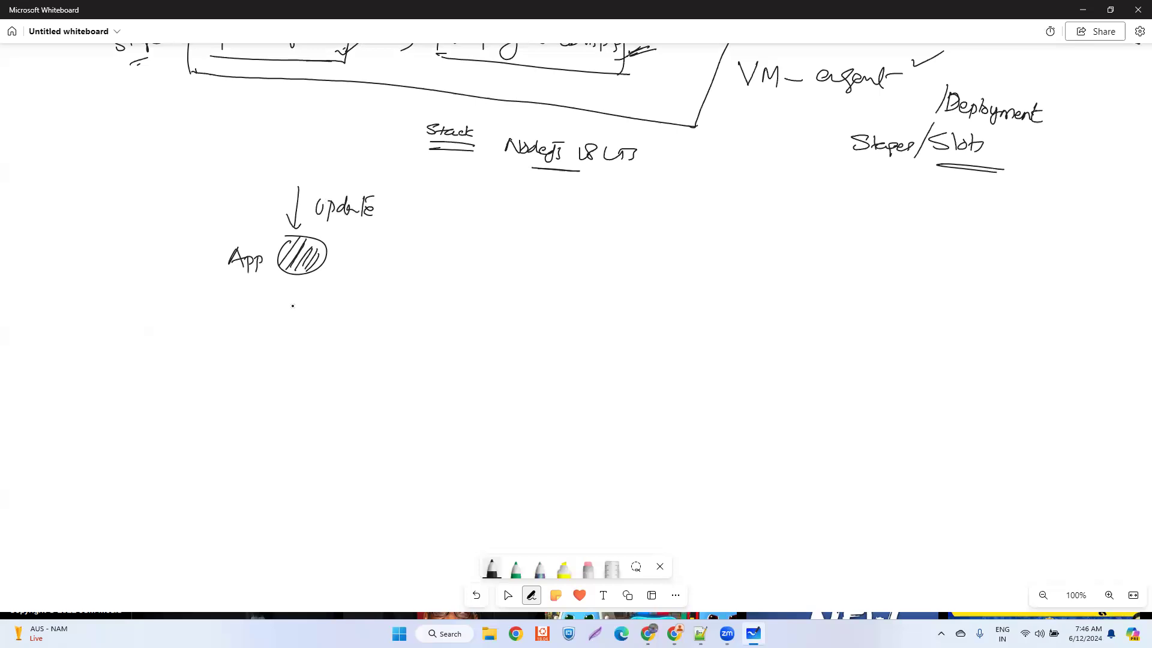
{"action": "left_click_drag", "start_coordinate": [311, 287], "coordinate": [313, 306]}
{"action": "left_click_drag", "start_coordinate": [317, 299], "coordinate": [344, 307]}
{"action": "left_click_drag", "start_coordinate": [280, 288], "coordinate": [279, 311]}
{"action": "left_click_drag", "start_coordinate": [274, 302], "coordinate": [286, 302]}
- Draw an arrow from the App circle to a second shaded circle on its right
{"action": "mouse_move", "coordinate": [345, 258]}
{"action": "left_mouse_down"}
{"action": "mouse_move", "coordinate": [371, 258]}
{"action": "mouse_move", "coordinate": [362, 265]}
{"action": "left_mouse_up"}
{"action": "mouse_move", "coordinate": [438, 243]}
{"action": "left_mouse_down"}
{"action": "mouse_move", "coordinate": [455, 266]}
{"action": "mouse_move", "coordinate": [408, 241]}
{"action": "mouse_move", "coordinate": [394, 275]}
{"action": "left_mouse_up"}
{"action": "mouse_move", "coordinate": [418, 249]}
{"action": "left_mouse_down"}
{"action": "mouse_move", "coordinate": [407, 276]}
{"action": "mouse_move", "coordinate": [417, 274]}
{"action": "left_mouse_up"}
{"action": "left_click_drag", "start_coordinate": [433, 257], "coordinate": [431, 277]}
{"action": "left_click_drag", "start_coordinate": [447, 258], "coordinate": [442, 278]}
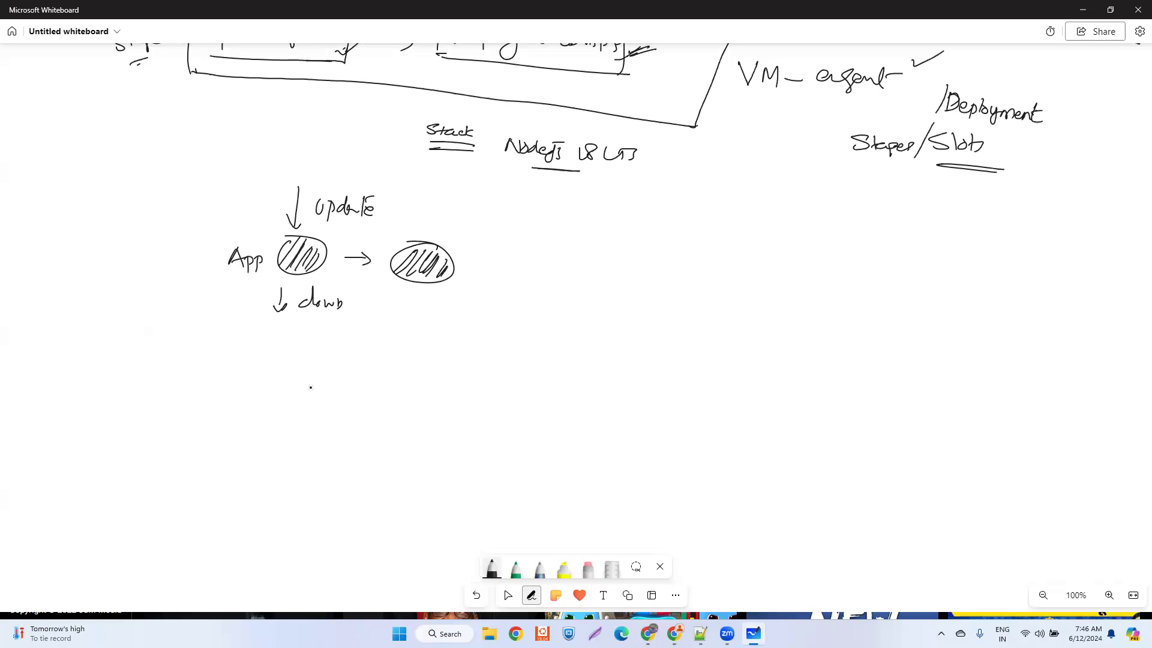
- Draw two stacked, shaded ovals below the App sketch and label them "V1" and "V2"
{"action": "left_click_drag", "start_coordinate": [302, 389], "coordinate": [305, 387]}
{"action": "mouse_move", "coordinate": [273, 457]}
{"action": "left_mouse_down"}
{"action": "mouse_move", "coordinate": [264, 480]}
{"action": "mouse_move", "coordinate": [307, 463]}
{"action": "left_mouse_up"}
{"action": "left_click_drag", "start_coordinate": [198, 396], "coordinate": [213, 413]}
{"action": "left_click_drag", "start_coordinate": [204, 478], "coordinate": [234, 490]}
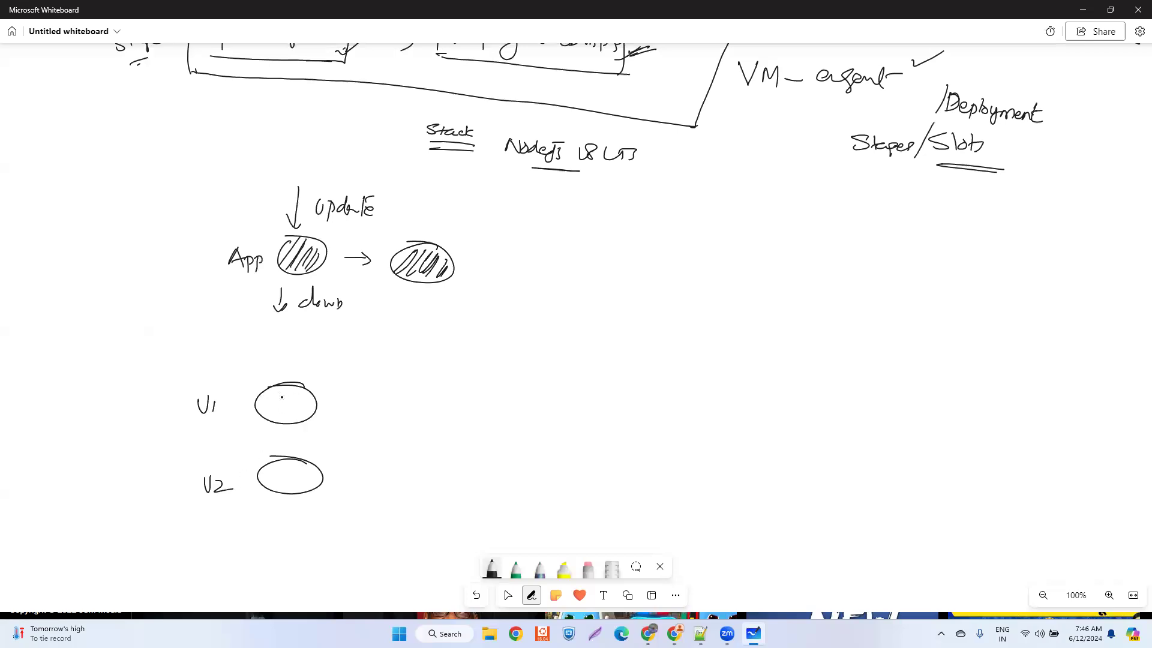
{"action": "mouse_move", "coordinate": [254, 414]}
{"action": "left_mouse_down"}
{"action": "mouse_move", "coordinate": [277, 389]}
{"action": "mouse_move", "coordinate": [292, 412]}
{"action": "mouse_move", "coordinate": [311, 404]}
{"action": "left_mouse_up"}
{"action": "mouse_move", "coordinate": [268, 474]}
{"action": "left_mouse_down"}
{"action": "mouse_move", "coordinate": [306, 469]}
{"action": "mouse_move", "coordinate": [316, 490]}
{"action": "mouse_move", "coordinate": [317, 476]}
{"action": "left_mouse_up"}
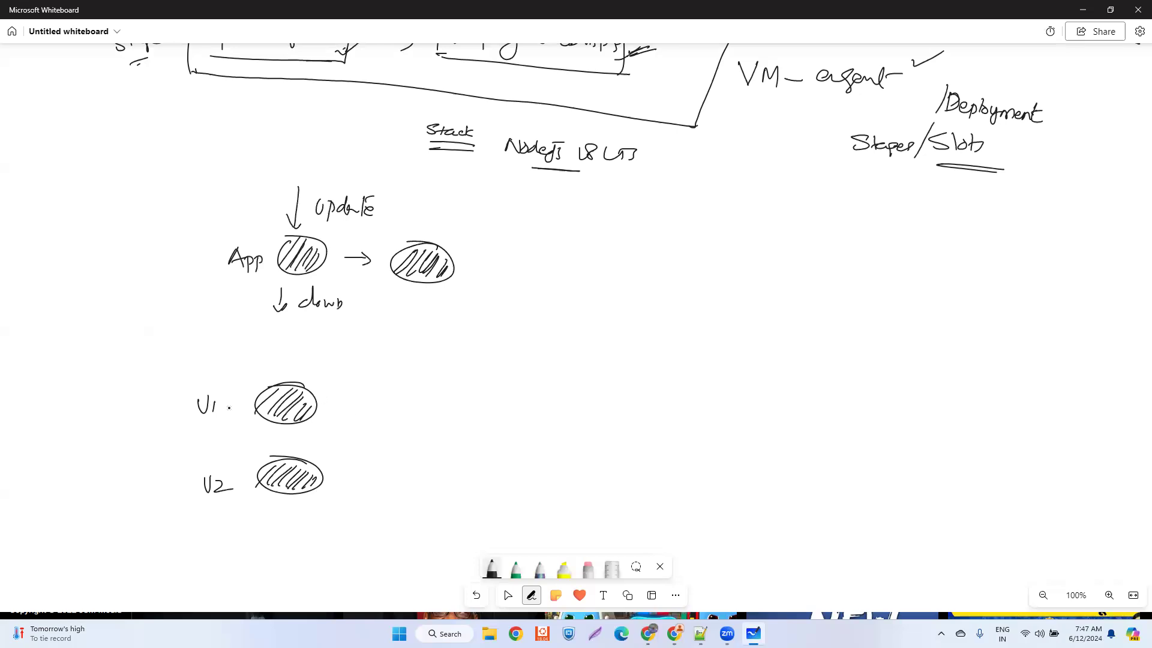
- Write "Blue" in front of the V1 label and "Green" in front of the V2 label
{"action": "mouse_move", "coordinate": [123, 404]}
{"action": "left_mouse_down"}
{"action": "mouse_move", "coordinate": [124, 424]}
{"action": "mouse_move", "coordinate": [169, 420]}
{"action": "left_mouse_up"}
{"action": "mouse_move", "coordinate": [132, 487]}
{"action": "left_mouse_down"}
{"action": "mouse_move", "coordinate": [123, 493]}
{"action": "mouse_move", "coordinate": [162, 492]}
{"action": "left_mouse_up"}
{"action": "left_click_drag", "start_coordinate": [168, 500], "coordinate": [177, 501]}
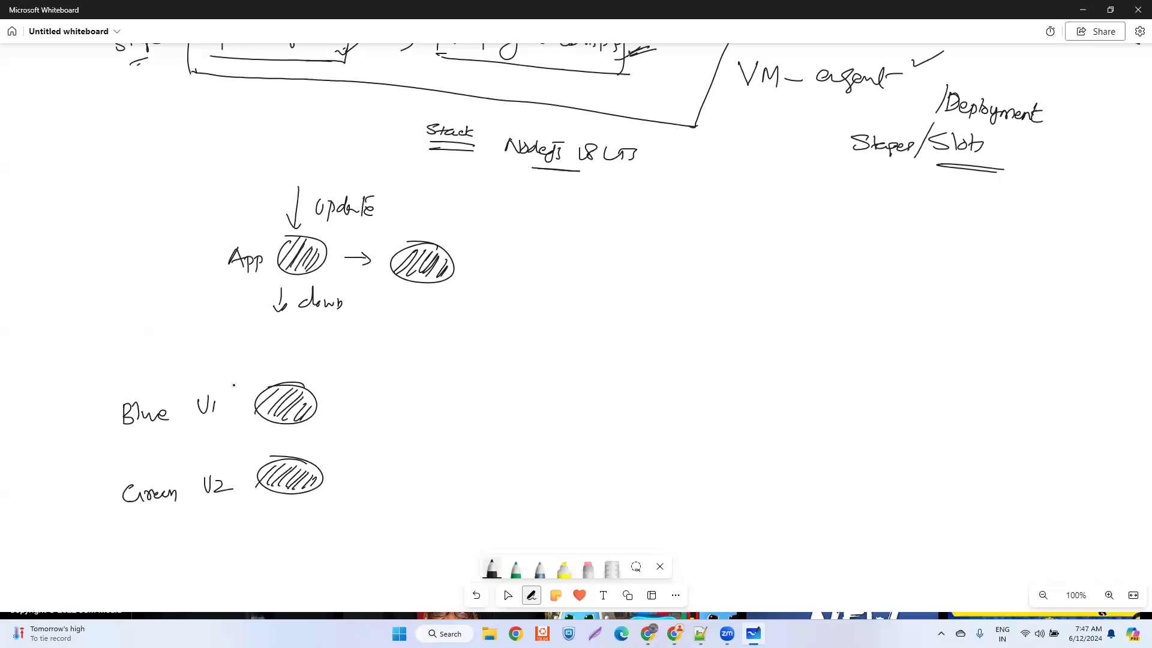
- Draw an arrow labelled "update" into the Blue oval, right-hand arrows into both ovals, and curved swap arrows between them
{"action": "mouse_move", "coordinate": [227, 352]}
{"action": "left_mouse_down"}
{"action": "mouse_move", "coordinate": [250, 391]}
{"action": "mouse_move", "coordinate": [269, 364]}
{"action": "mouse_move", "coordinate": [288, 373]}
{"action": "mouse_move", "coordinate": [315, 361]}
{"action": "left_mouse_up"}
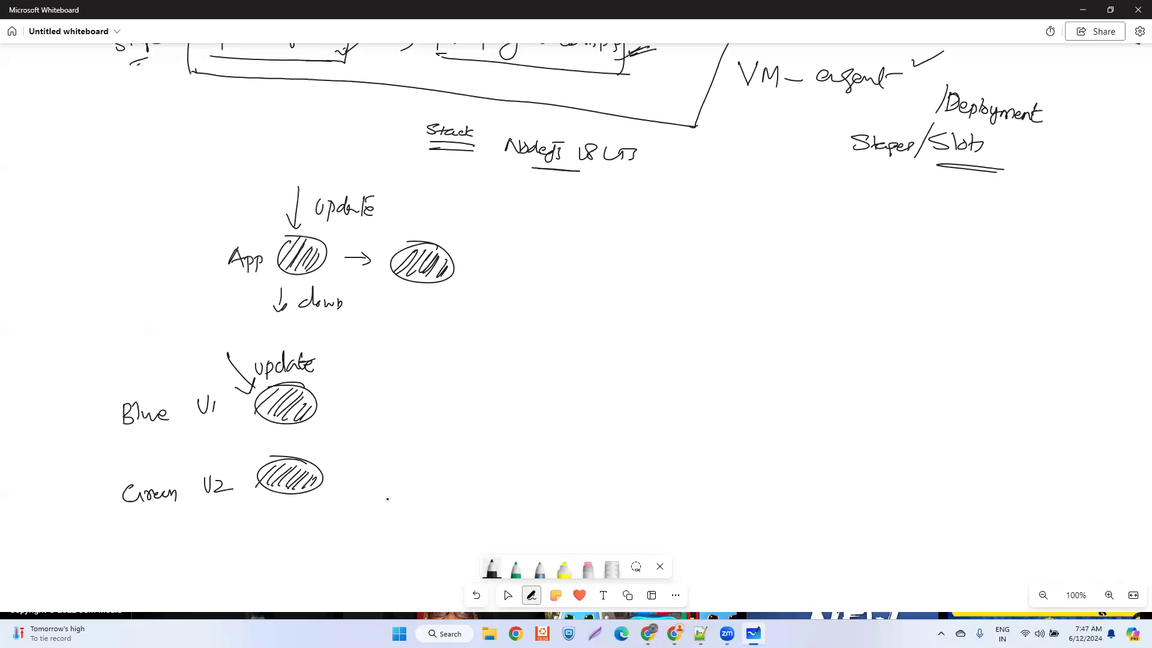
{"action": "mouse_move", "coordinate": [412, 506]}
{"action": "left_mouse_down"}
{"action": "mouse_move", "coordinate": [336, 479]}
{"action": "mouse_move", "coordinate": [354, 489]}
{"action": "left_mouse_up"}
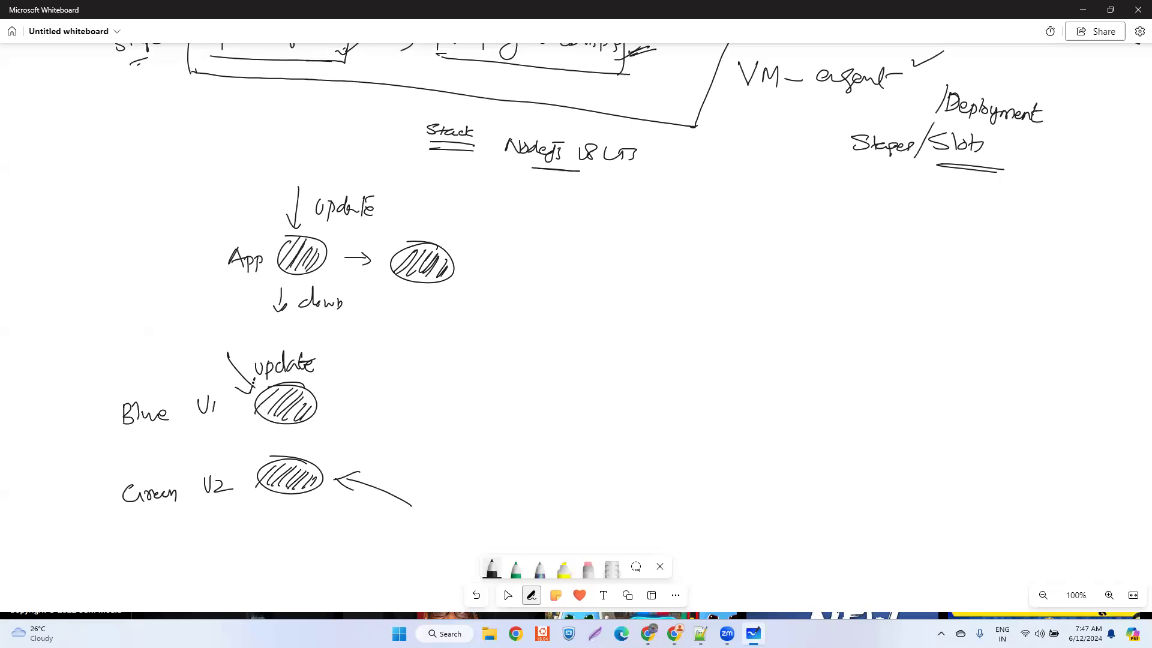
{"action": "mouse_move", "coordinate": [280, 432]}
{"action": "left_mouse_down"}
{"action": "mouse_move", "coordinate": [273, 456]}
{"action": "mouse_move", "coordinate": [295, 455]}
{"action": "mouse_move", "coordinate": [298, 430]}
{"action": "mouse_move", "coordinate": [306, 442]}
{"action": "left_mouse_up"}
{"action": "mouse_move", "coordinate": [430, 364]}
{"action": "left_mouse_down"}
{"action": "mouse_move", "coordinate": [329, 388]}
{"action": "mouse_move", "coordinate": [363, 400]}
{"action": "left_mouse_up"}
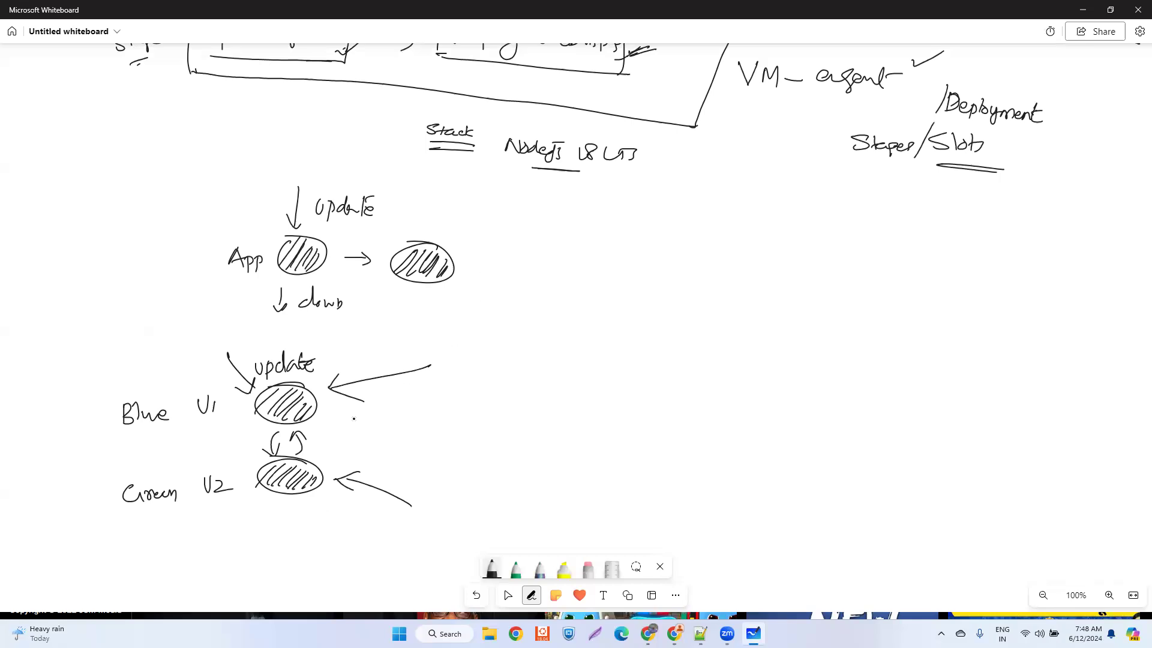
{"action": "left_click_drag", "start_coordinate": [491, 360], "coordinate": [566, 333]}
{"action": "left_click", "coordinate": [508, 595]}
{"action": "left_click", "coordinate": [476, 595]}
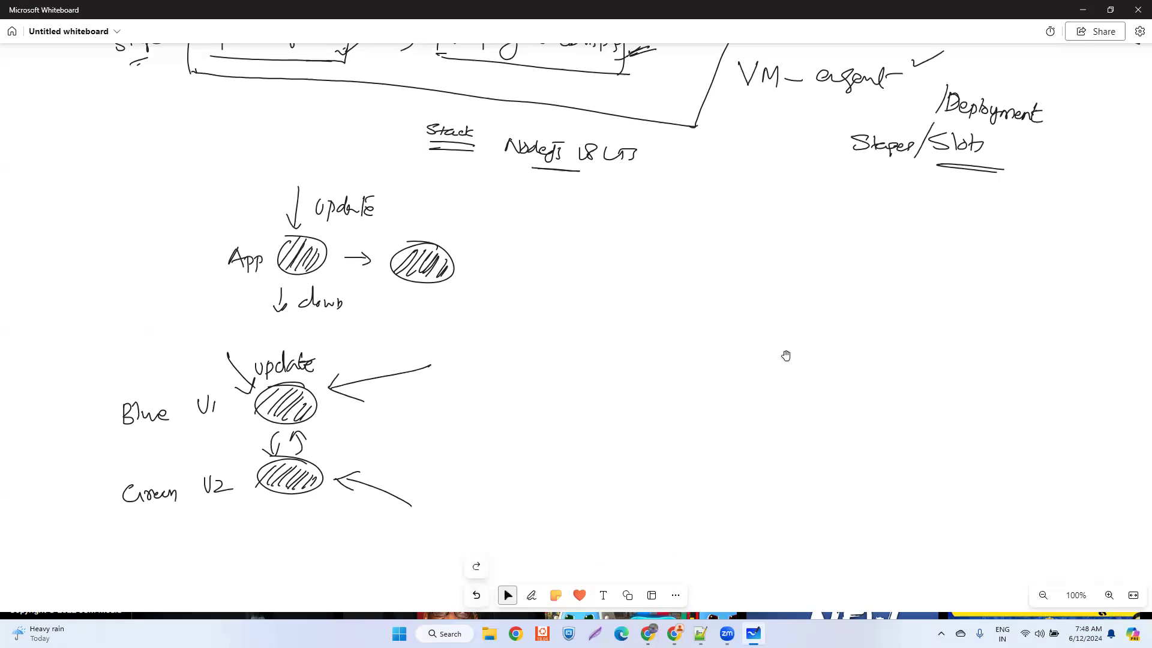
- Draw two parallel slanted strokes beside the "Deployment Slots" note
{"action": "left_click", "coordinate": [531, 595]}
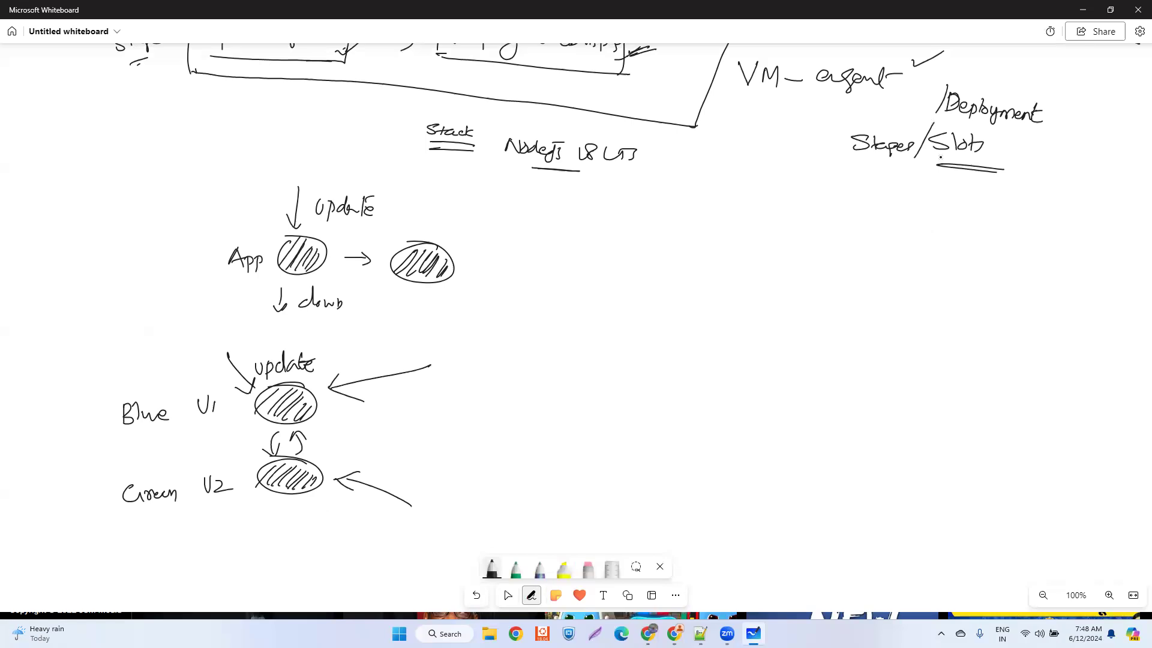
{"action": "mouse_move", "coordinate": [1002, 186]}
{"action": "left_mouse_down"}
{"action": "mouse_move", "coordinate": [1072, 117]}
{"action": "mouse_move", "coordinate": [1096, 130]}
{"action": "left_mouse_up"}
- Switch to the browser and open the Deployment slots page of the GuruSchools web app in the Azure portal
{"action": "left_click", "coordinate": [674, 633]}
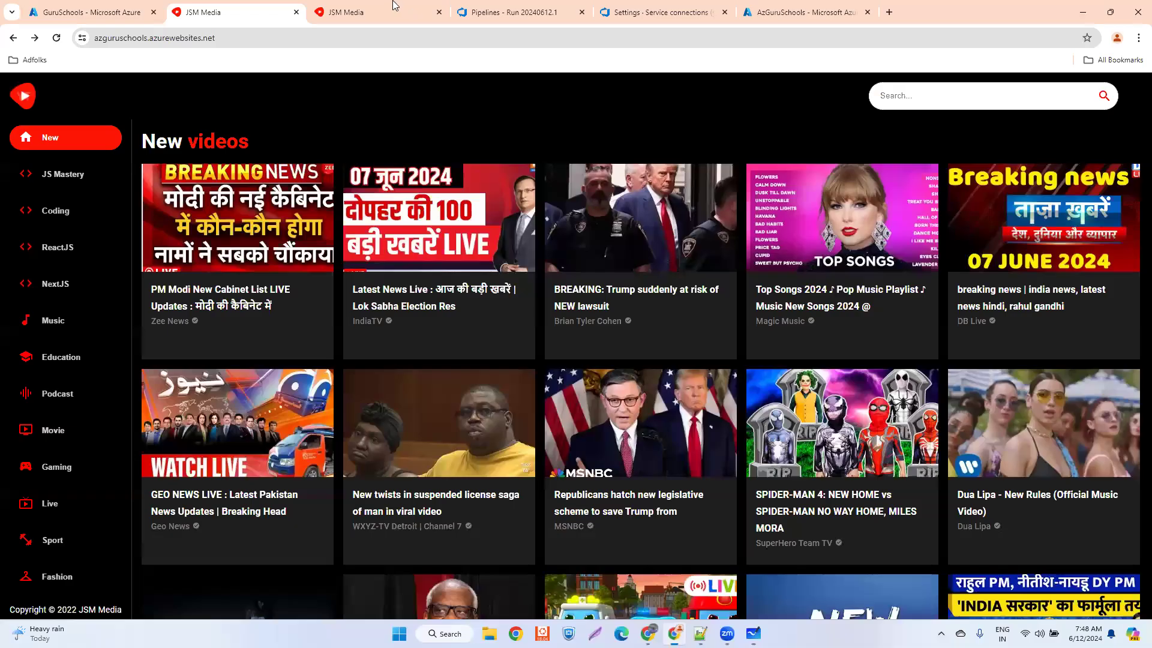
{"action": "left_click", "coordinate": [107, 14]}
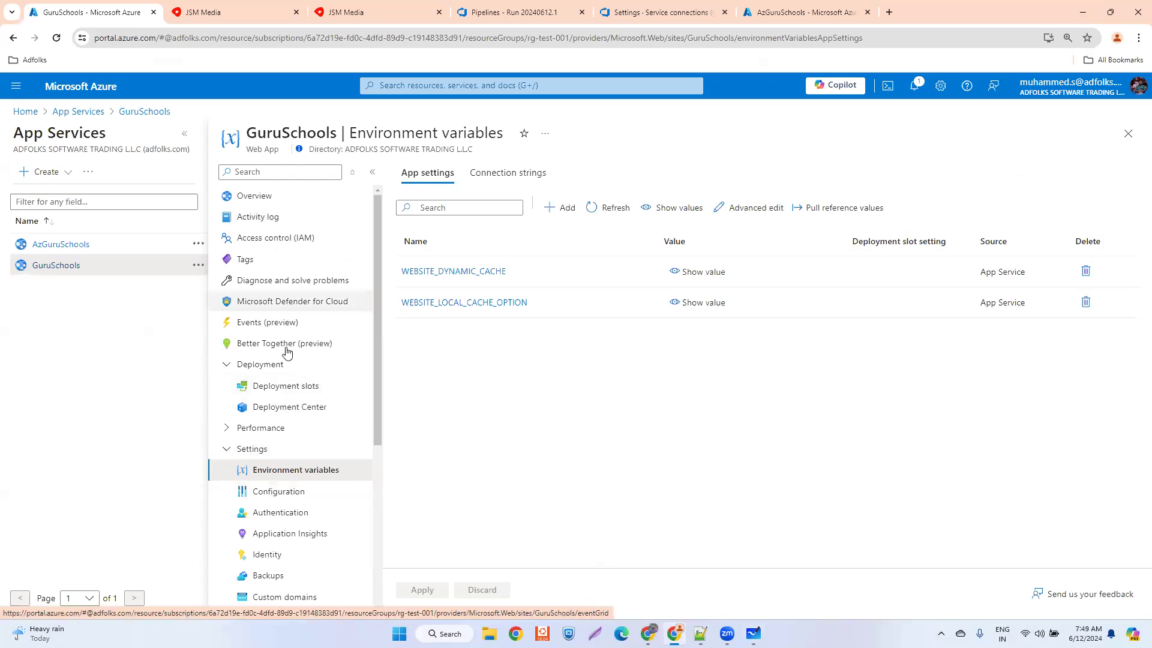
{"action": "left_click", "coordinate": [285, 388]}
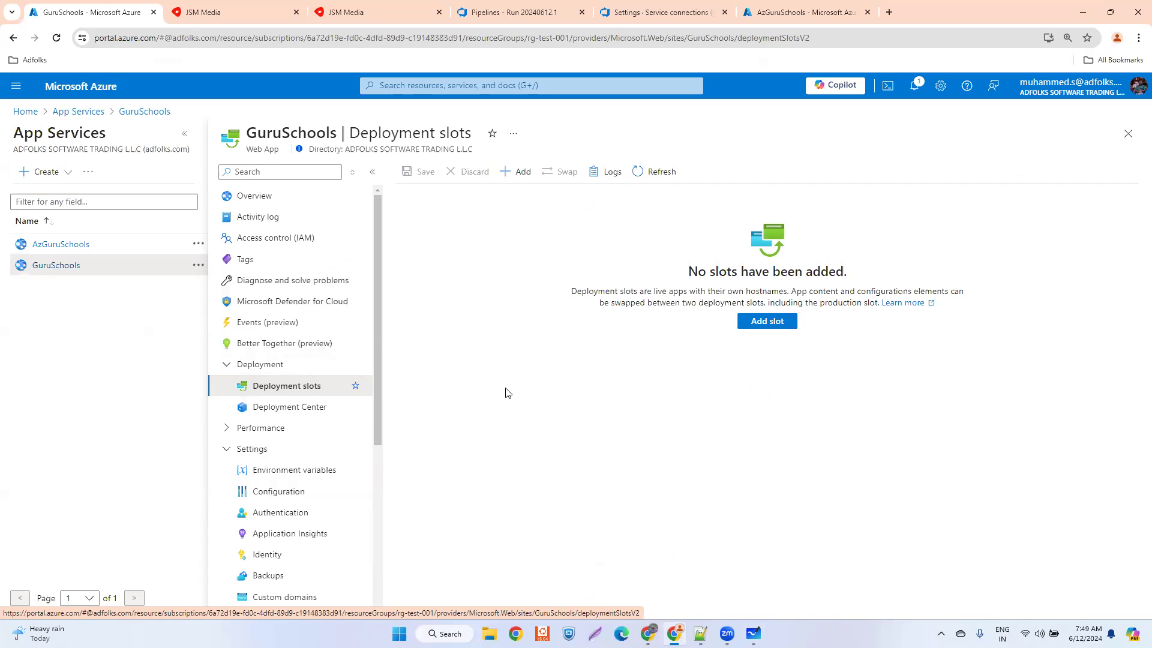
- Return to the whiteboard, write an underlined "100%" beside the Blue oval's right-hand arrow, and tick the Blue label
{"action": "left_click", "coordinate": [752, 634]}
{"action": "left_click", "coordinate": [752, 633]}
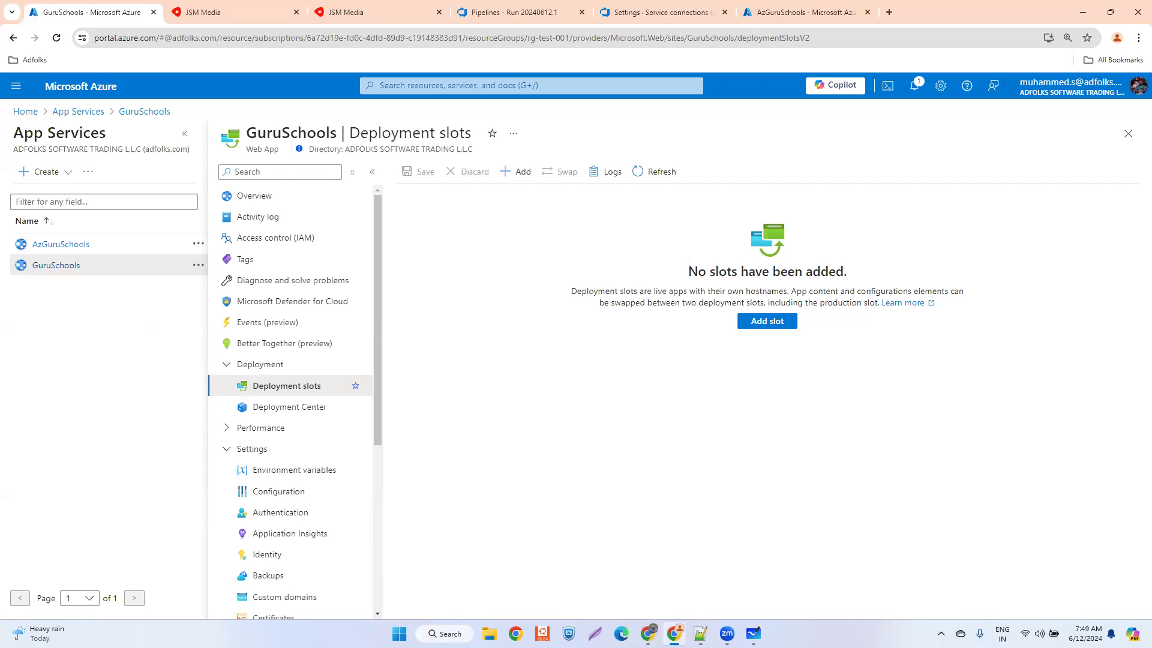
{"action": "key", "text": "alt+Tab"}
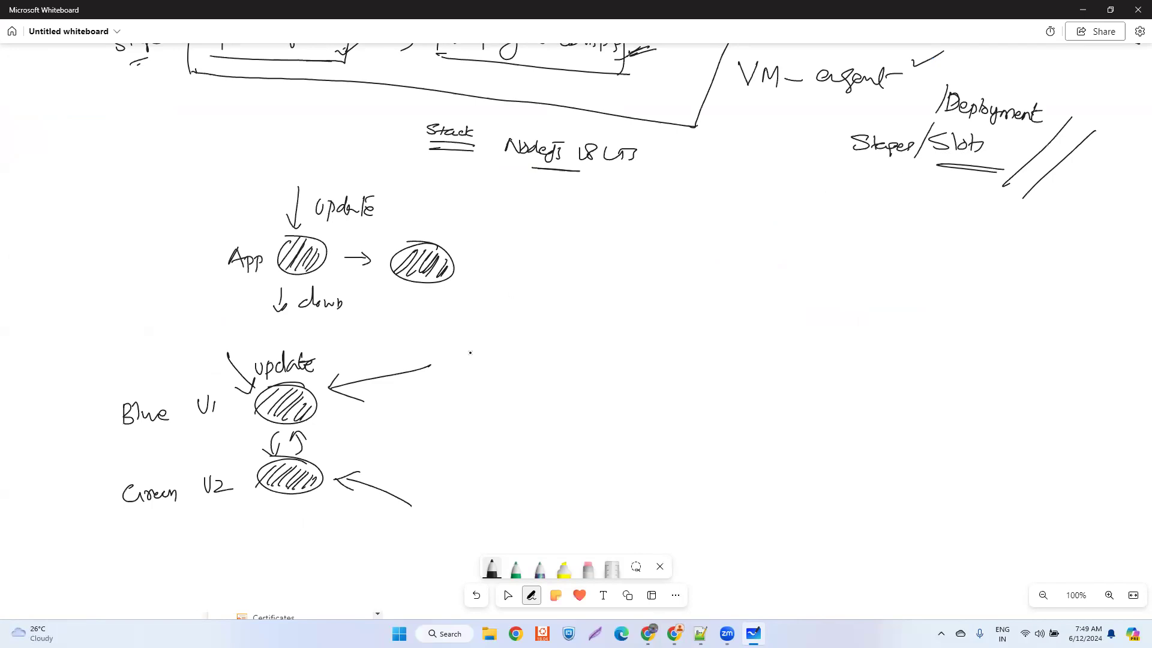
{"action": "mouse_move", "coordinate": [489, 335]}
{"action": "left_mouse_down"}
{"action": "mouse_move", "coordinate": [491, 358]}
{"action": "mouse_move", "coordinate": [502, 338]}
{"action": "mouse_move", "coordinate": [533, 353]}
{"action": "mouse_move", "coordinate": [526, 333]}
{"action": "mouse_move", "coordinate": [545, 343]}
{"action": "left_mouse_up"}
{"action": "mouse_move", "coordinate": [484, 375]}
{"action": "left_mouse_down"}
{"action": "mouse_move", "coordinate": [502, 370]}
{"action": "mouse_move", "coordinate": [485, 377]}
{"action": "left_mouse_up"}
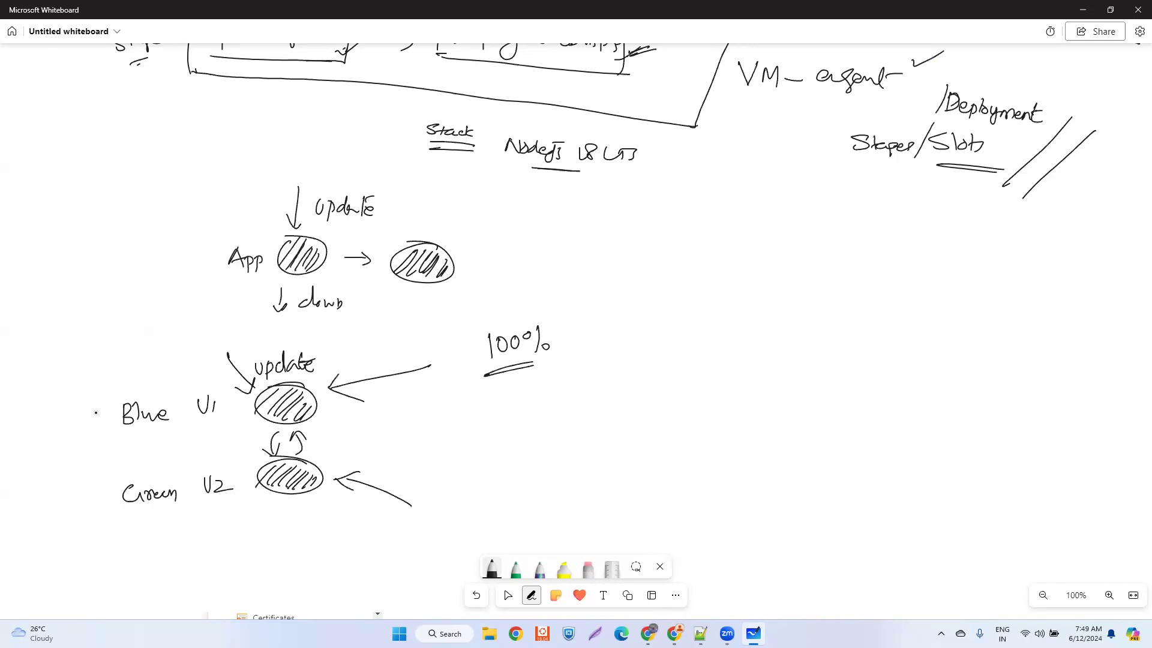
{"action": "left_click_drag", "start_coordinate": [95, 414], "coordinate": [121, 384]}
- Review the deployment slots page, the build and deploy stage diagrams, and the blue-green sketch on the whiteboard
{"action": "left_click", "coordinate": [674, 633]}
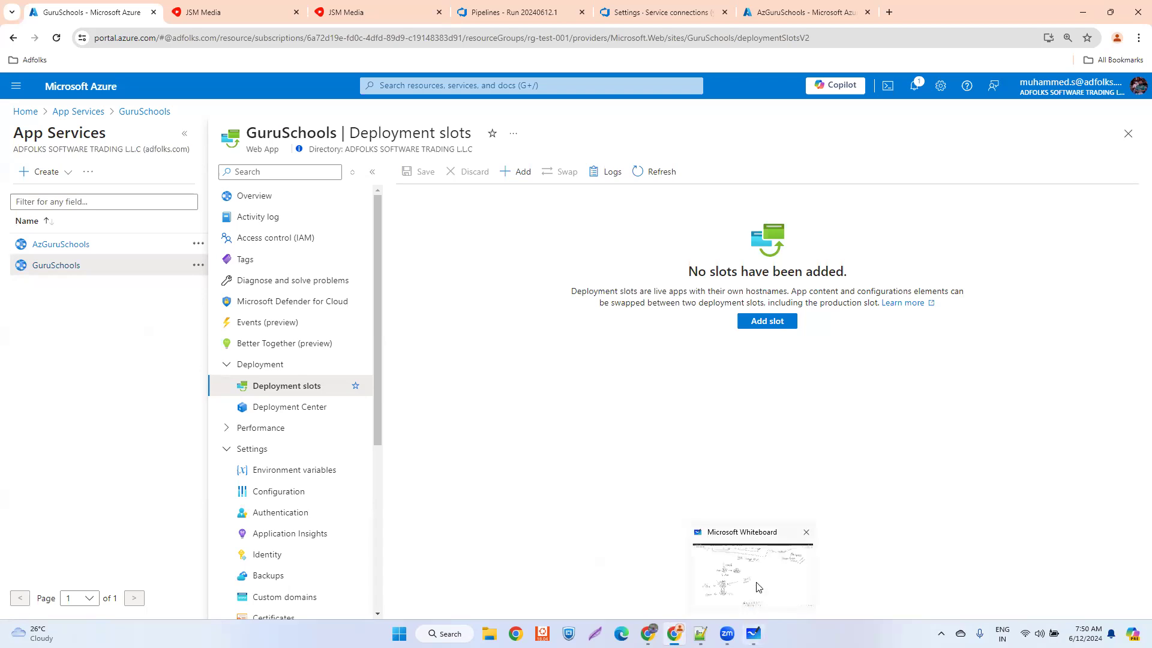
{"action": "left_click", "coordinate": [753, 633]}
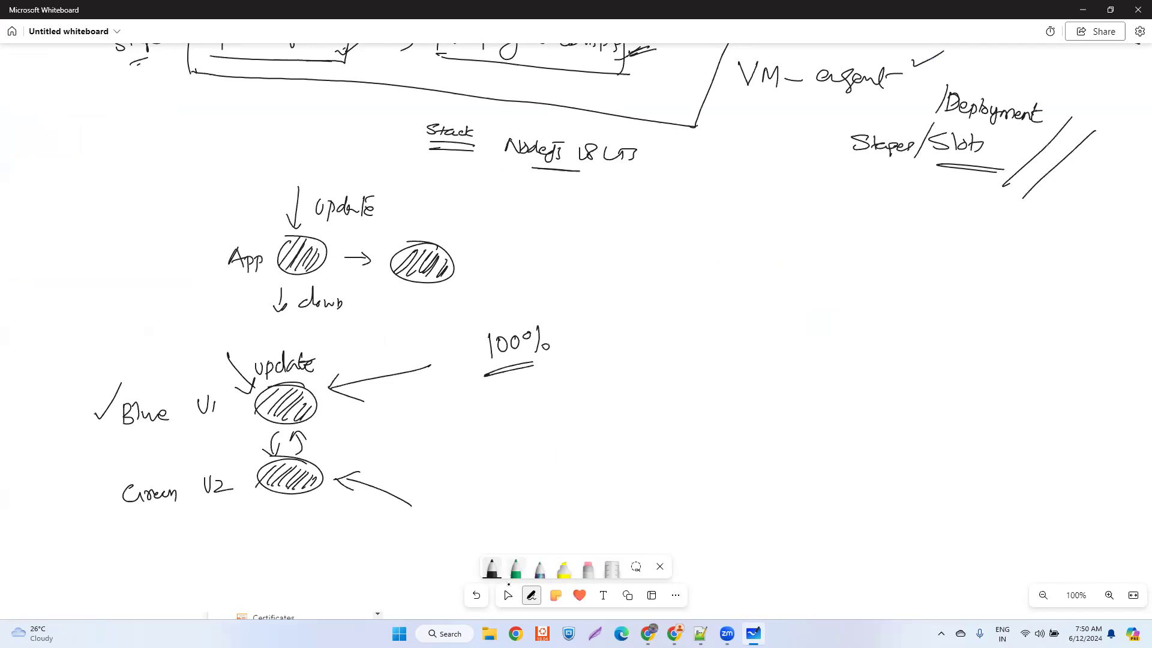
{"action": "left_click", "coordinate": [506, 595]}
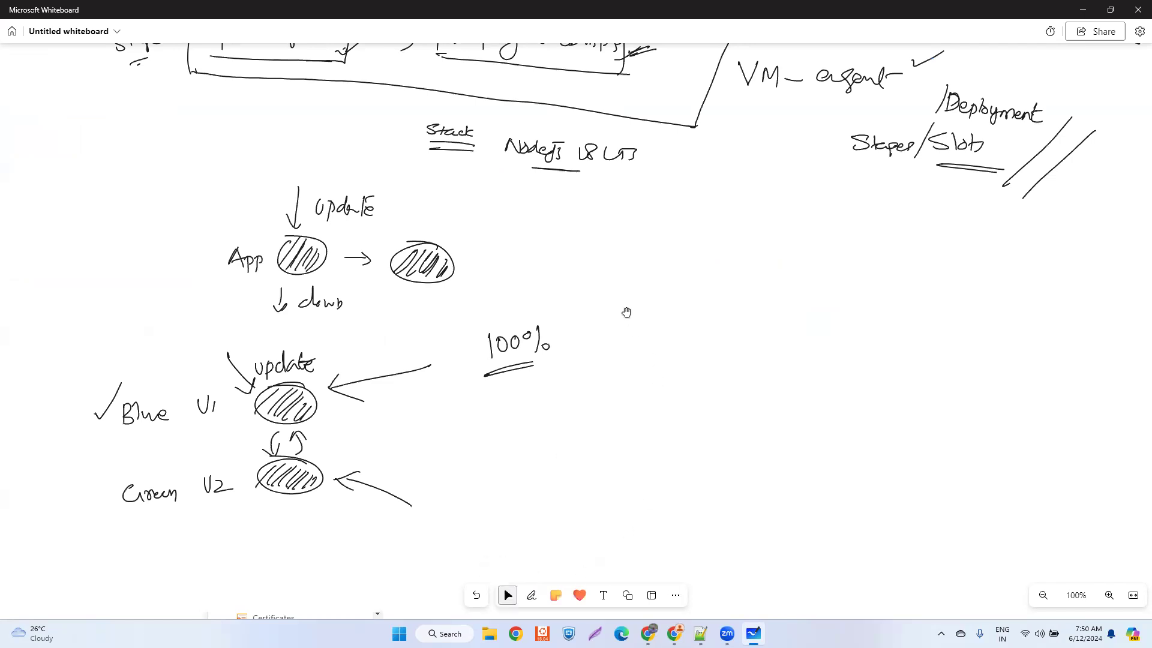
{"action": "left_click_drag", "start_coordinate": [625, 313], "coordinate": [611, 354]}
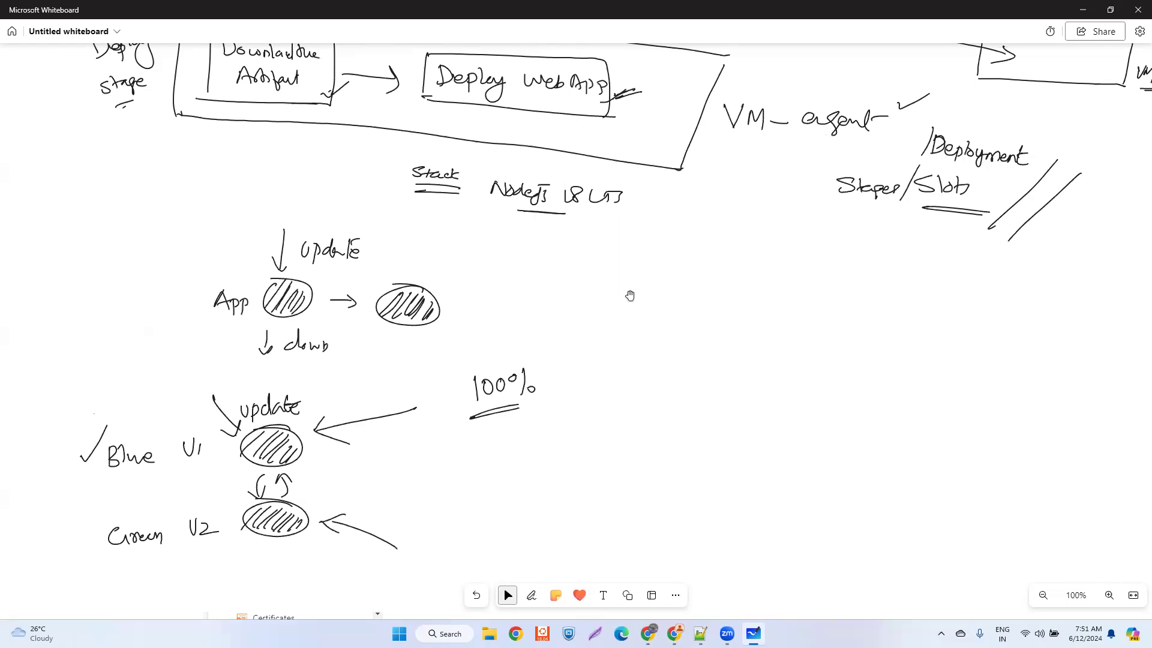
{"action": "left_click_drag", "start_coordinate": [677, 281], "coordinate": [617, 406]}
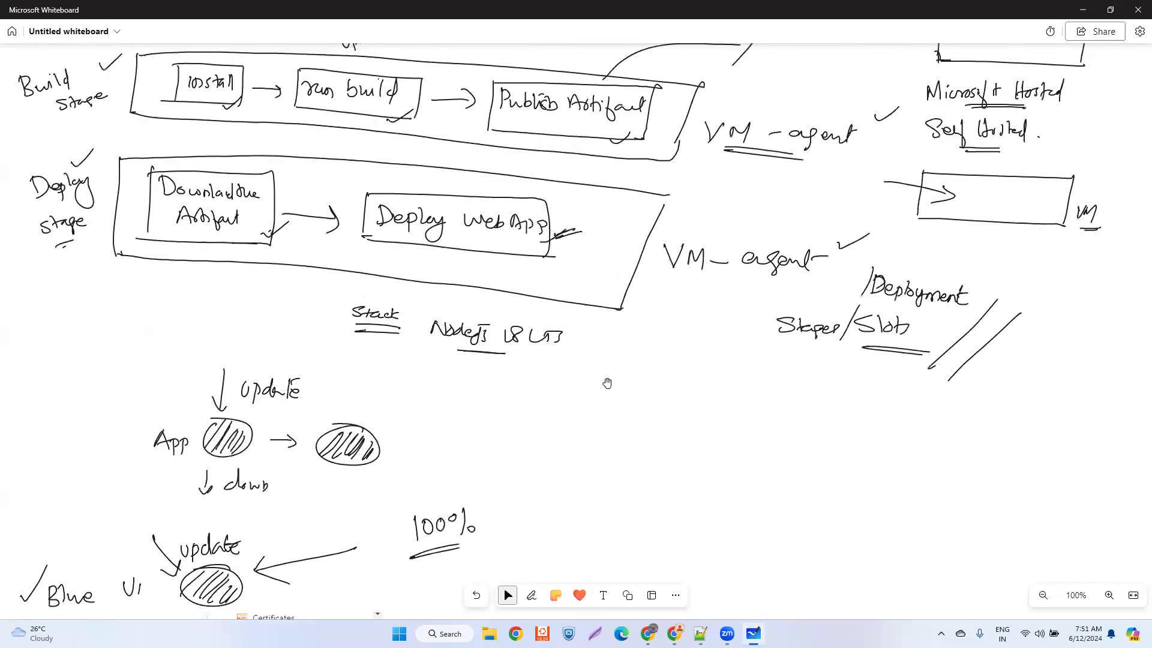
{"action": "scroll", "coordinate": [586, 405], "scroll_direction": "down", "scroll_amount": 1}
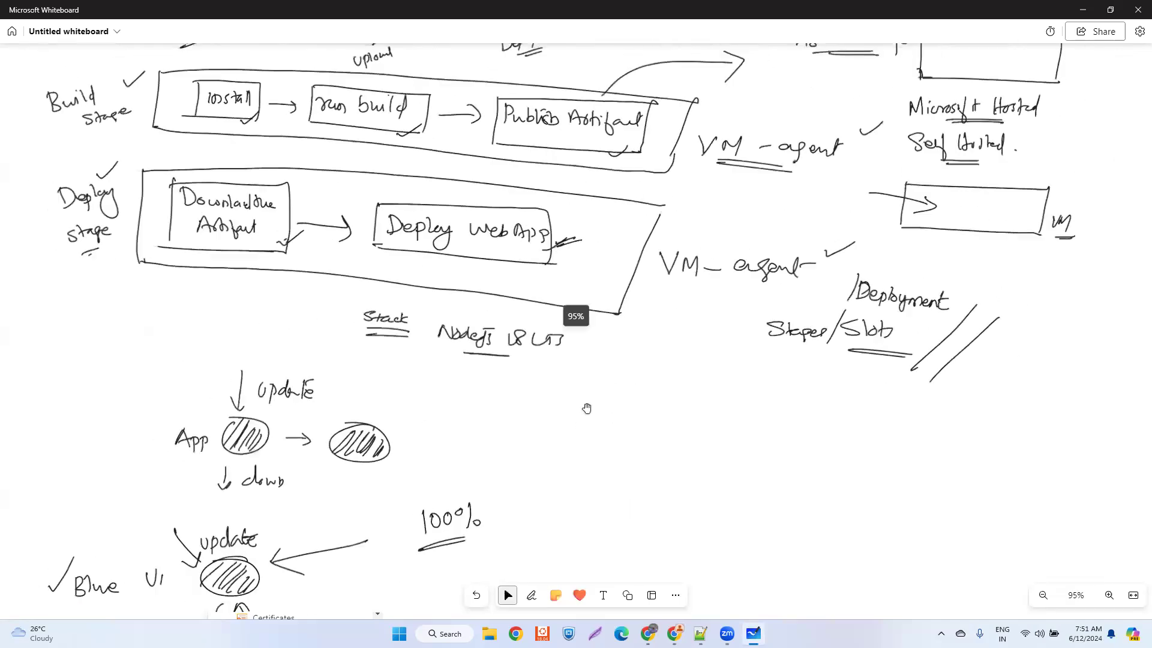
{"action": "left_click_drag", "start_coordinate": [656, 366], "coordinate": [651, 434]}
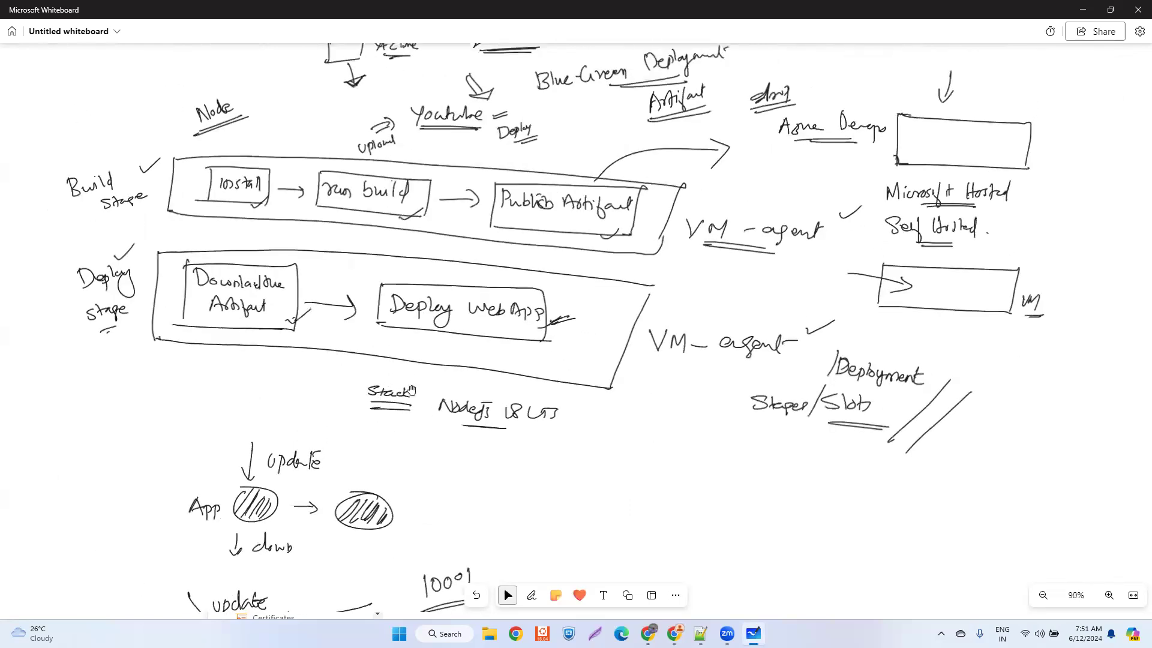
{"action": "scroll", "coordinate": [590, 485], "scroll_direction": "up", "scroll_amount": 1}
{"action": "left_click_drag", "start_coordinate": [585, 509], "coordinate": [559, 340]}
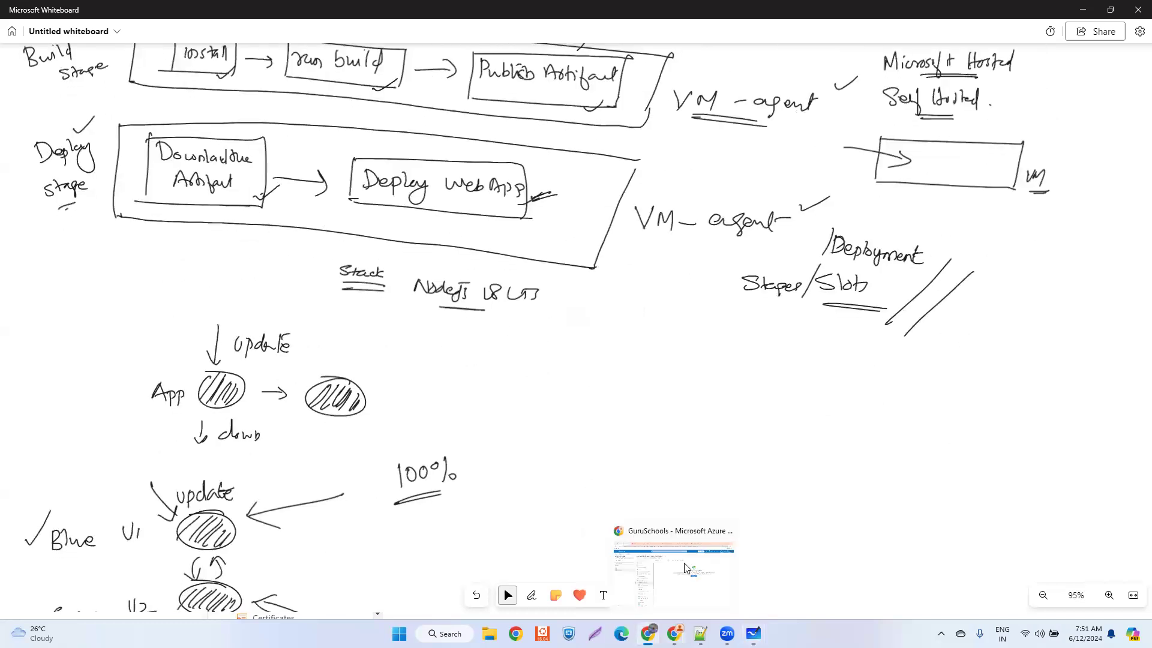
- Switch to the browser and open azure-pipelines.yml in the clone_yt repository in Azure DevOps
{"action": "left_click", "coordinate": [674, 633]}
{"action": "left_click", "coordinate": [519, 13]}
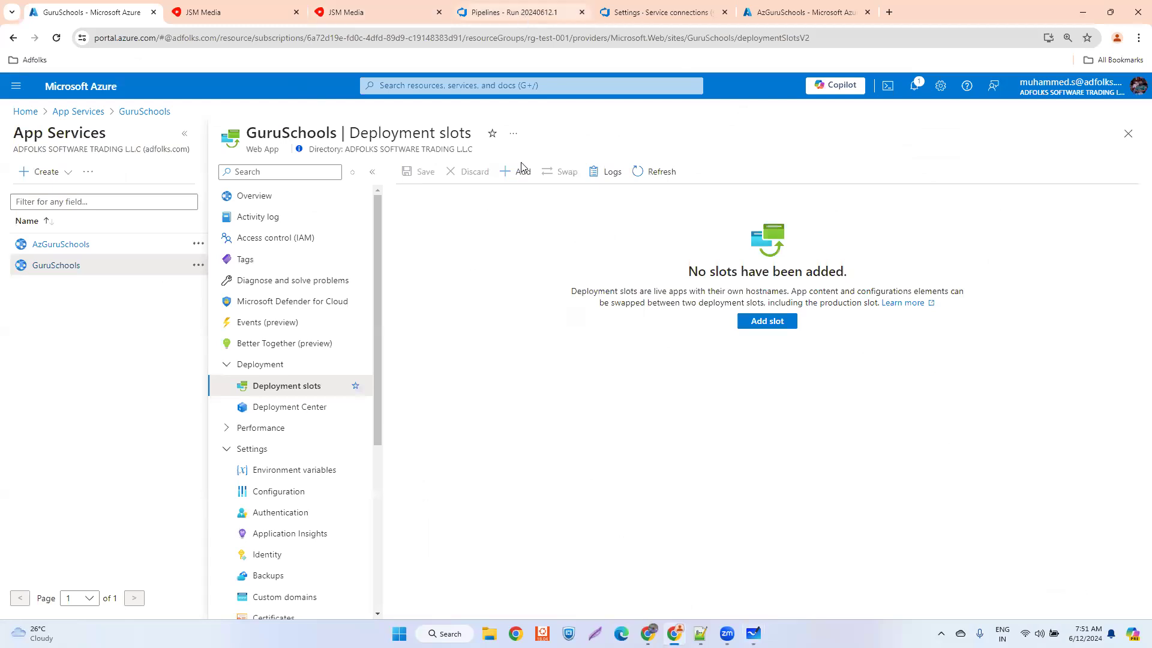
{"action": "left_click", "coordinate": [40, 206]}
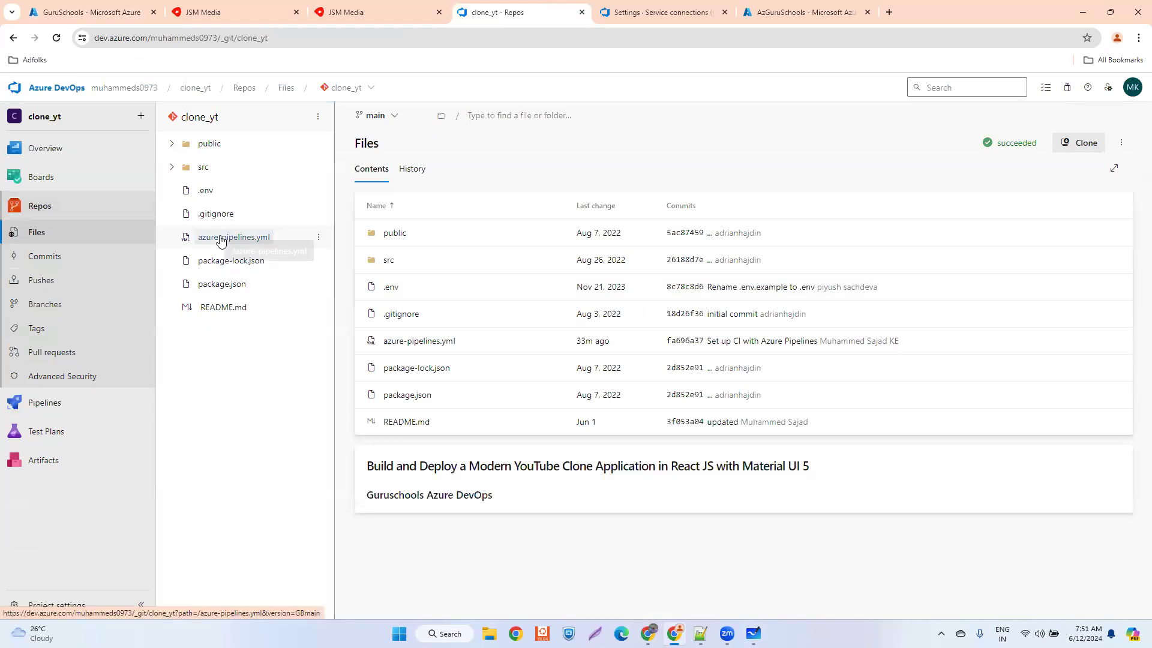
{"action": "left_click", "coordinate": [221, 237]}
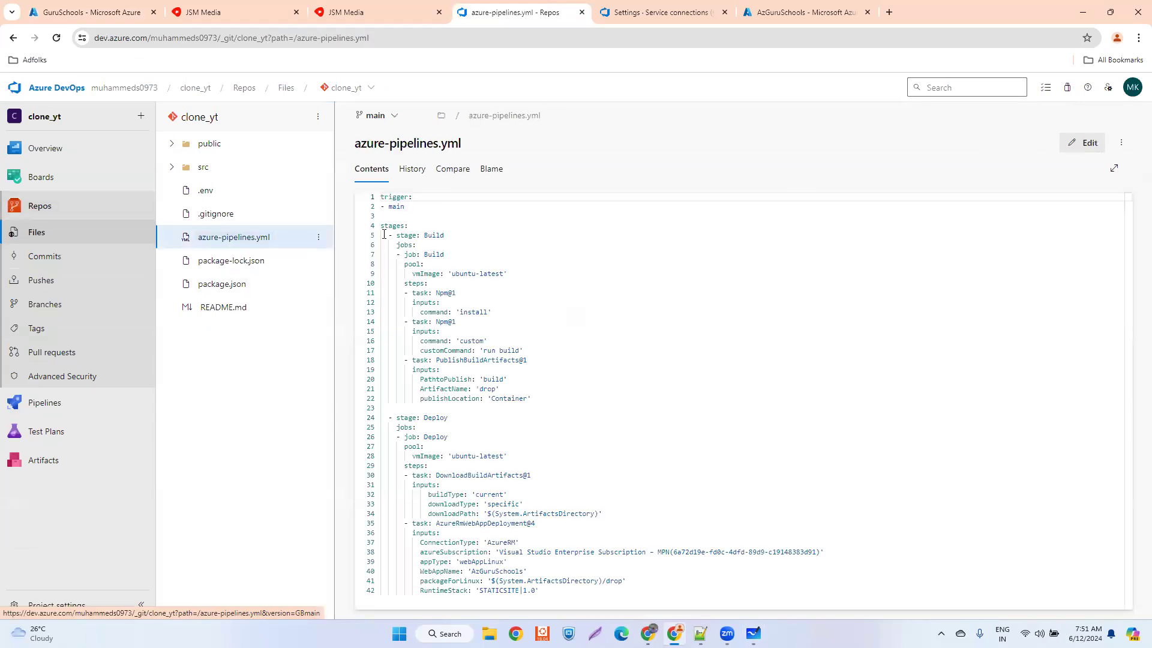